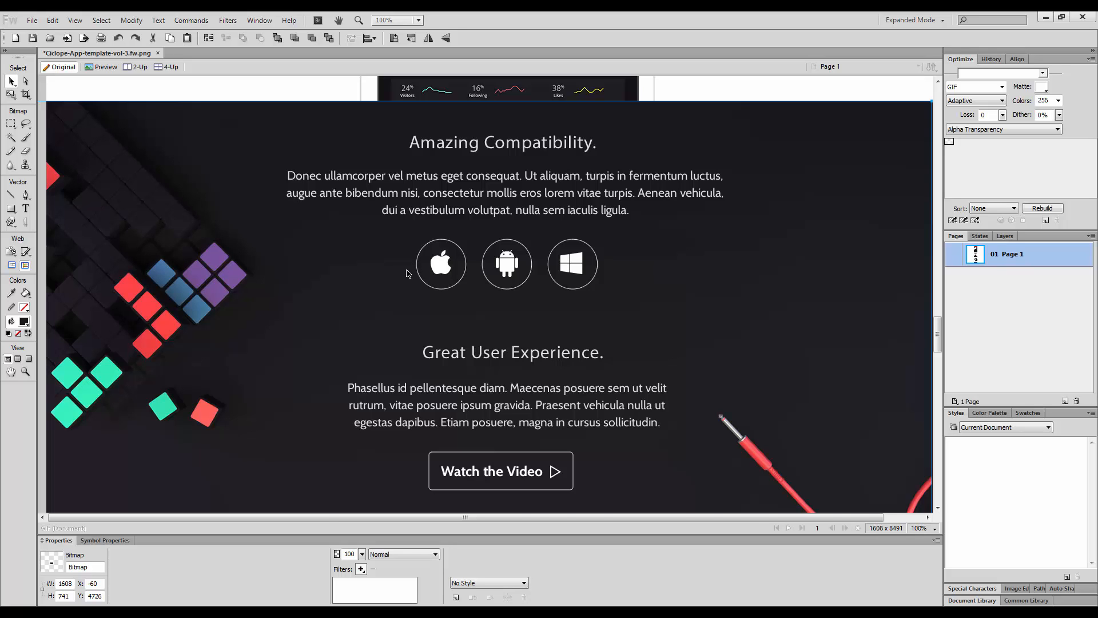
- Reposition the dark background bitmap of the Amazing Compatibility section to X -53, Y 4726
scroll(400, 267, "down", 3)
scroll(385, 254, "up", 3)
mouse_move(143, 201)
left_mouse_down()
mouse_move(209, 209)
mouse_move(141, 217)
mouse_move(129, 194)
mouse_move(145, 177)
mouse_move(122, 213)
mouse_move(148, 209)
left_mouse_up()
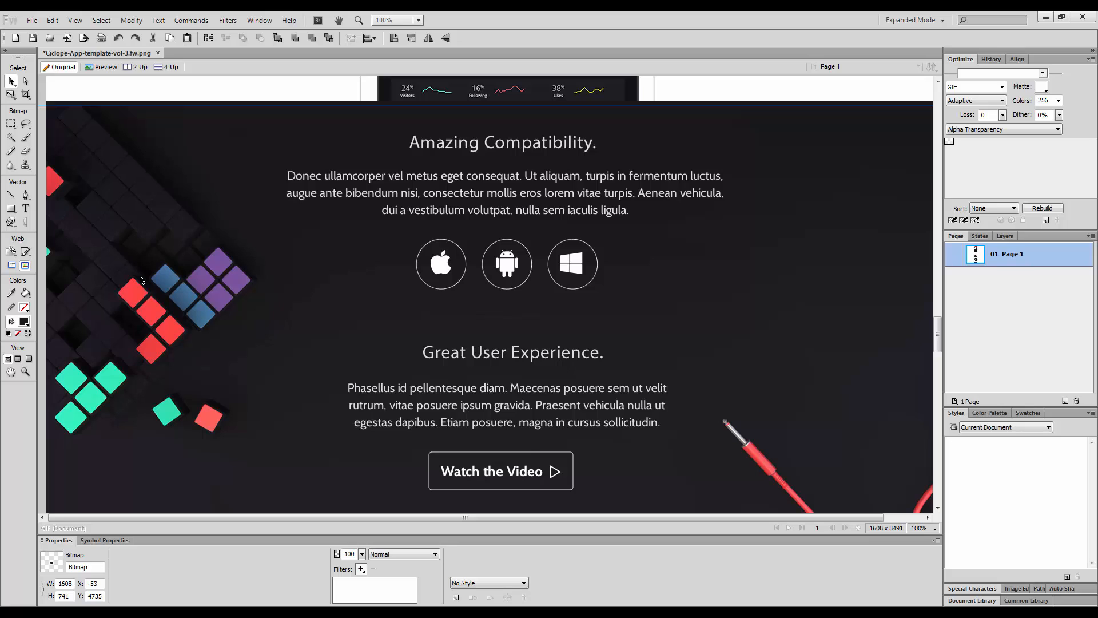
left_click_drag(173, 292, 173, 288)
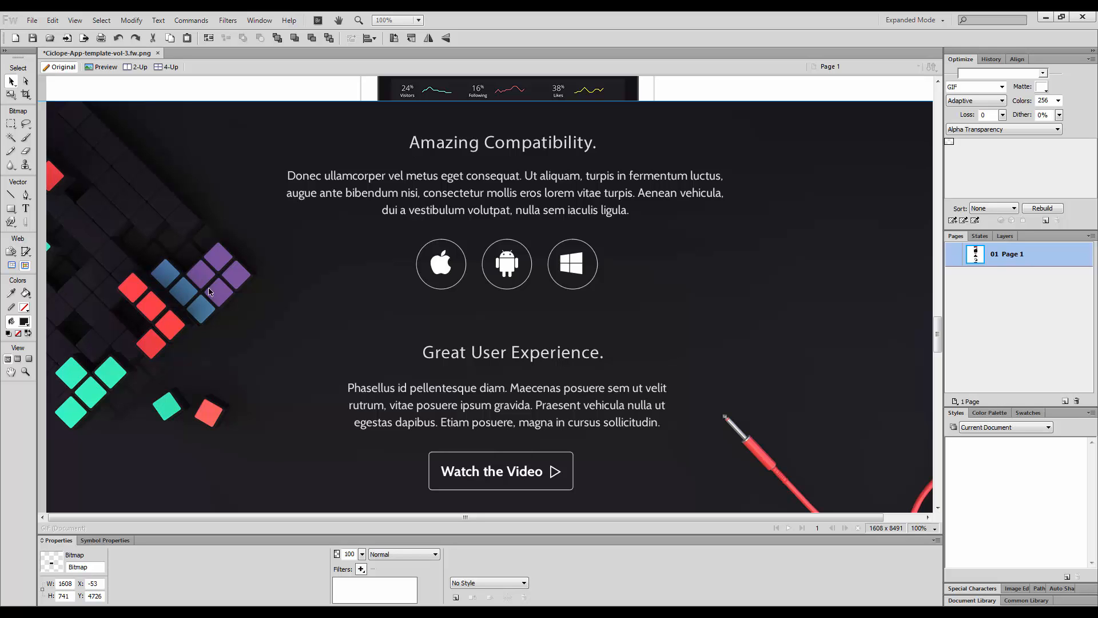
- Switch between the browser and Fireworks to compare the built Ciclope page with the mockup's Amazing Compatibility and Screenshot Gallery sections
key("alt+Tab")
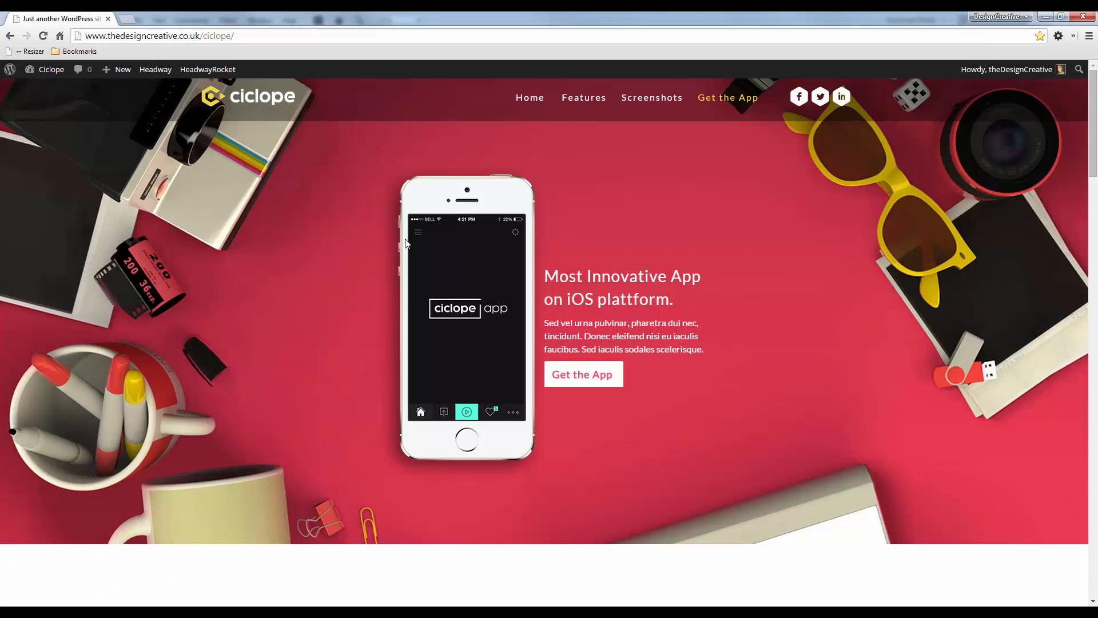
scroll(389, 229, "down", 5)
scroll(365, 228, "down", 15)
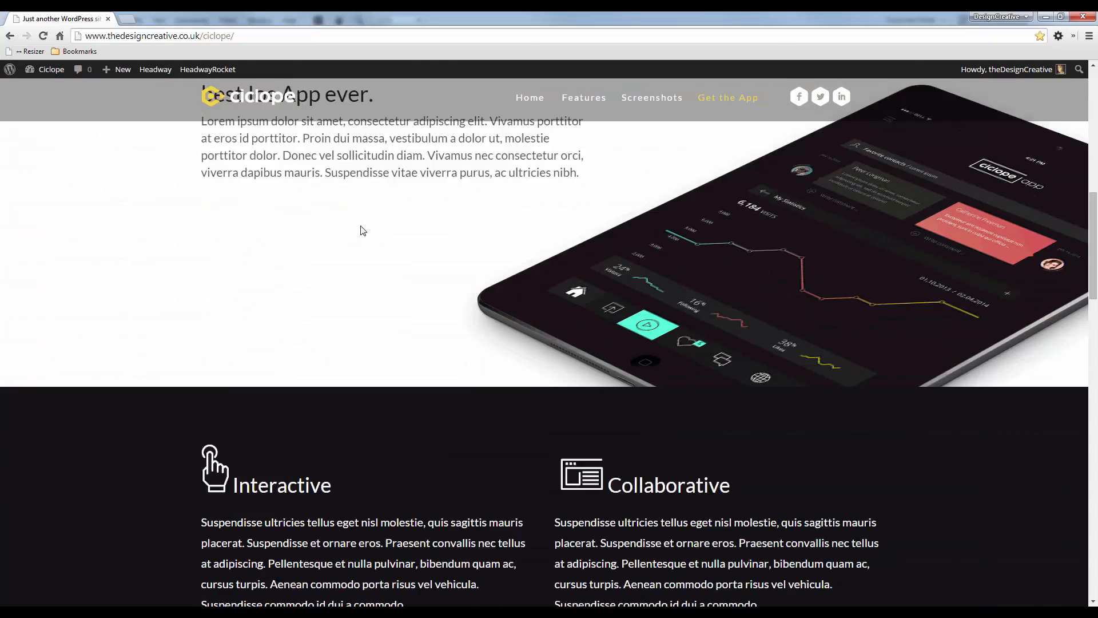
scroll(356, 226, "down", 12)
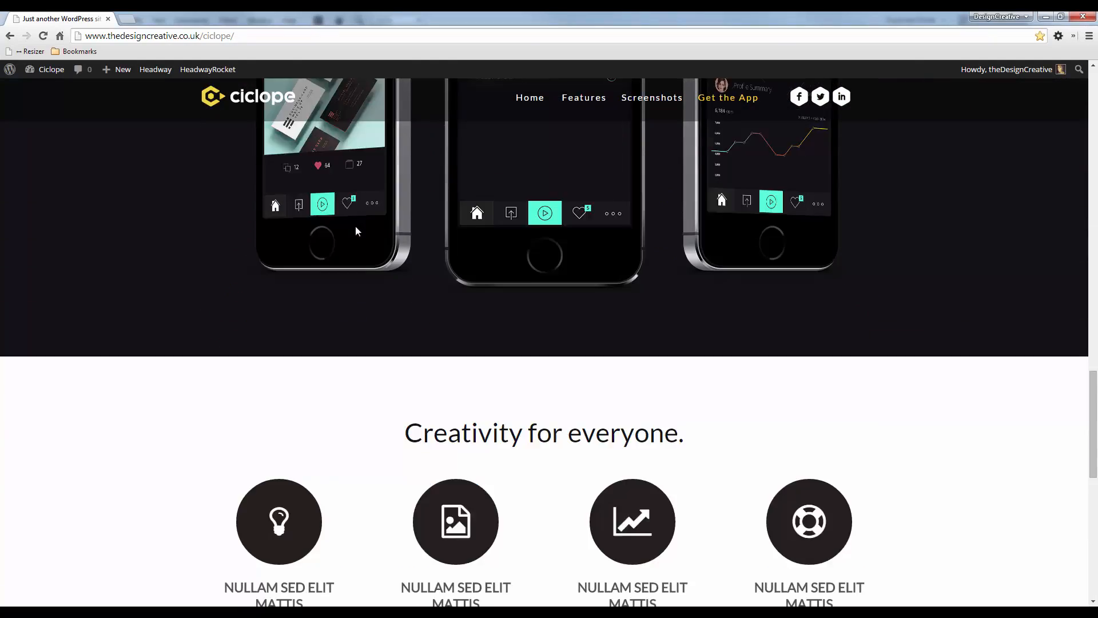
key("alt+Tab")
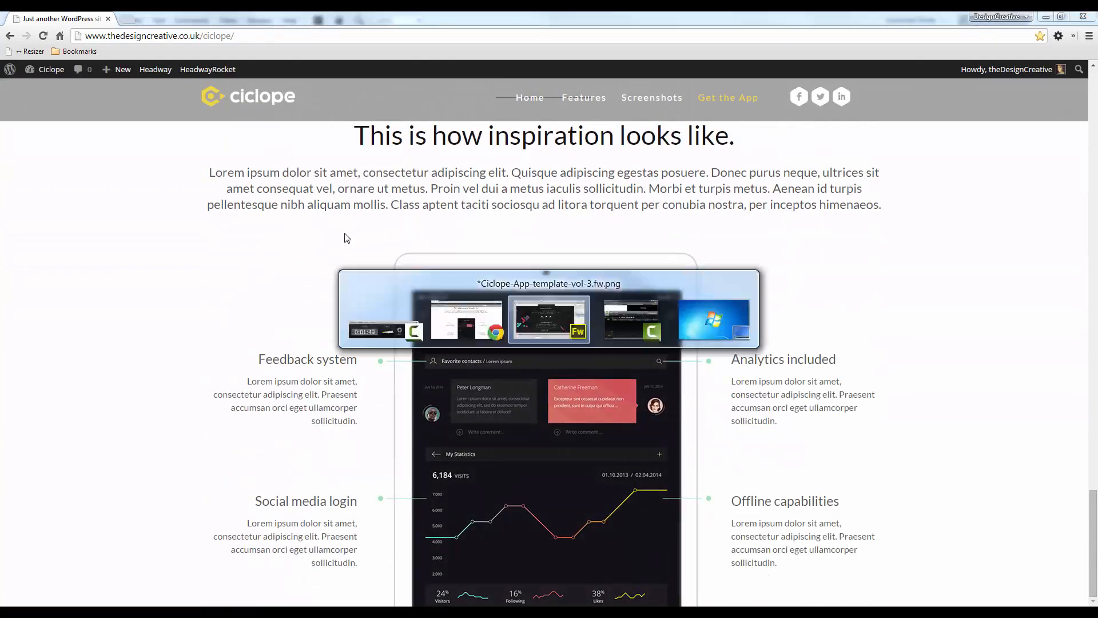
scroll(343, 237, "down", 3)
scroll(342, 238, "up", 5)
scroll(339, 239, "down", 10)
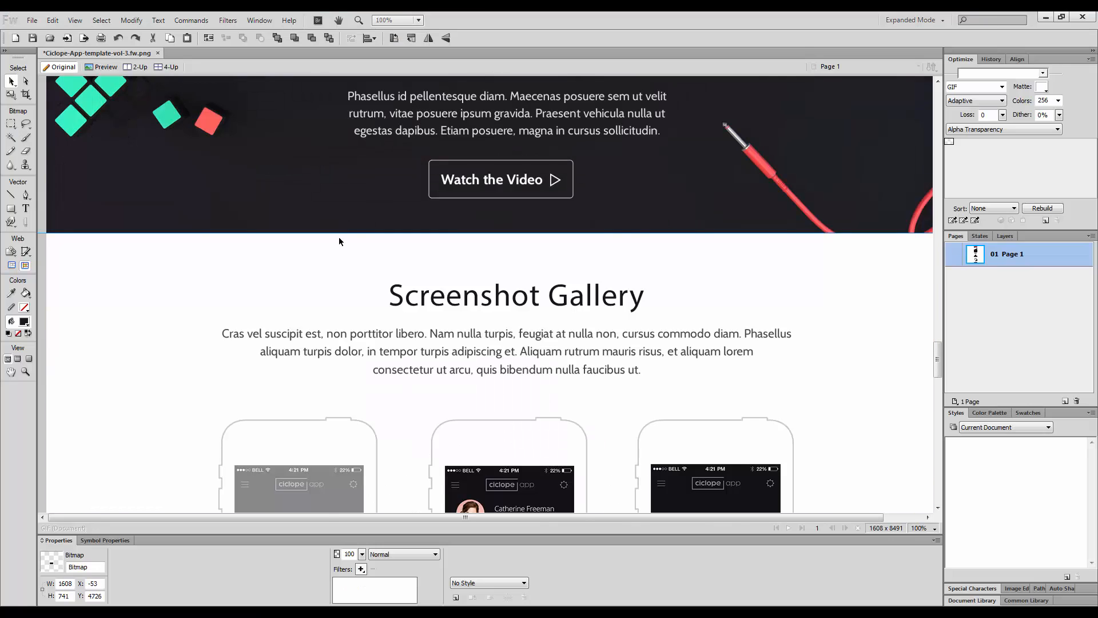
scroll(515, 189, "up", 8)
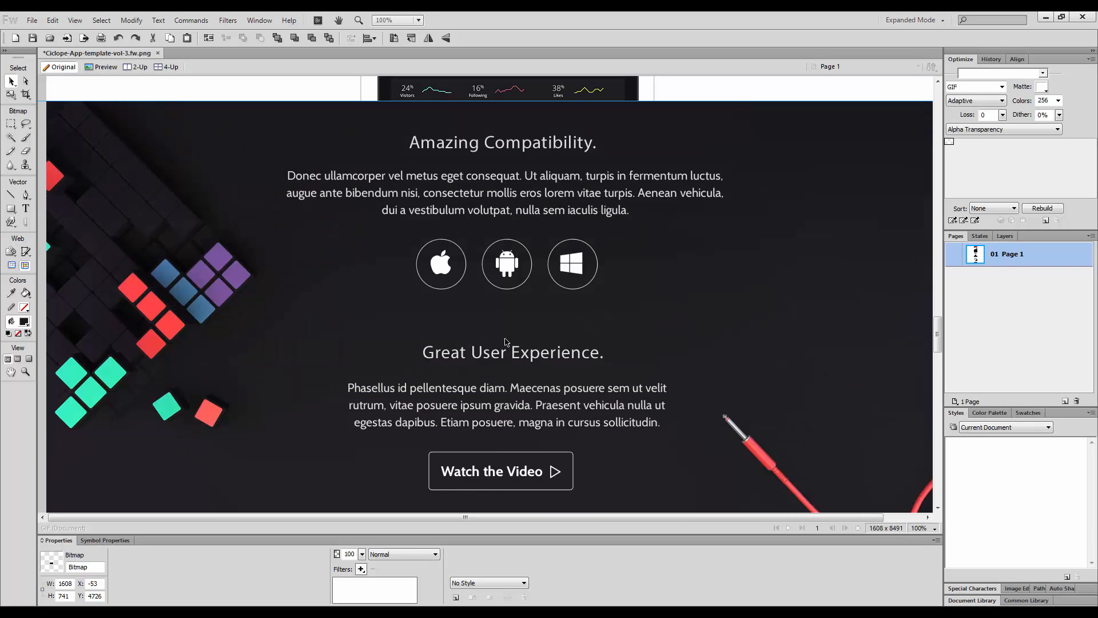
key("alt+Tab")
key("alt+Tab")
scroll(427, 303, "down", 5)
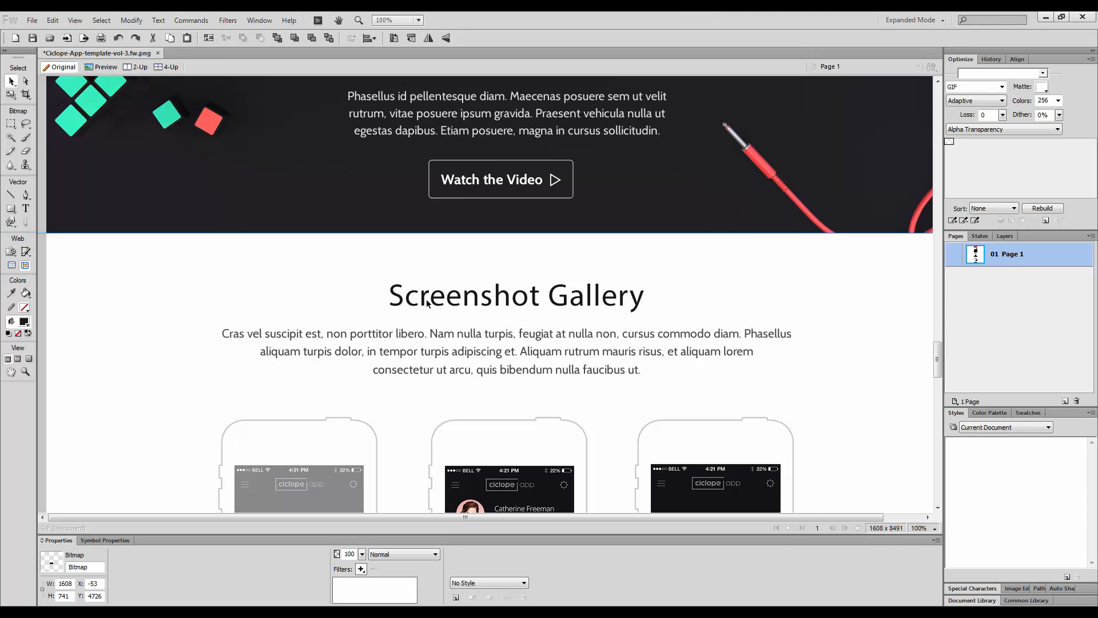
key("alt+Tab")
scroll(426, 302, "up", 7)
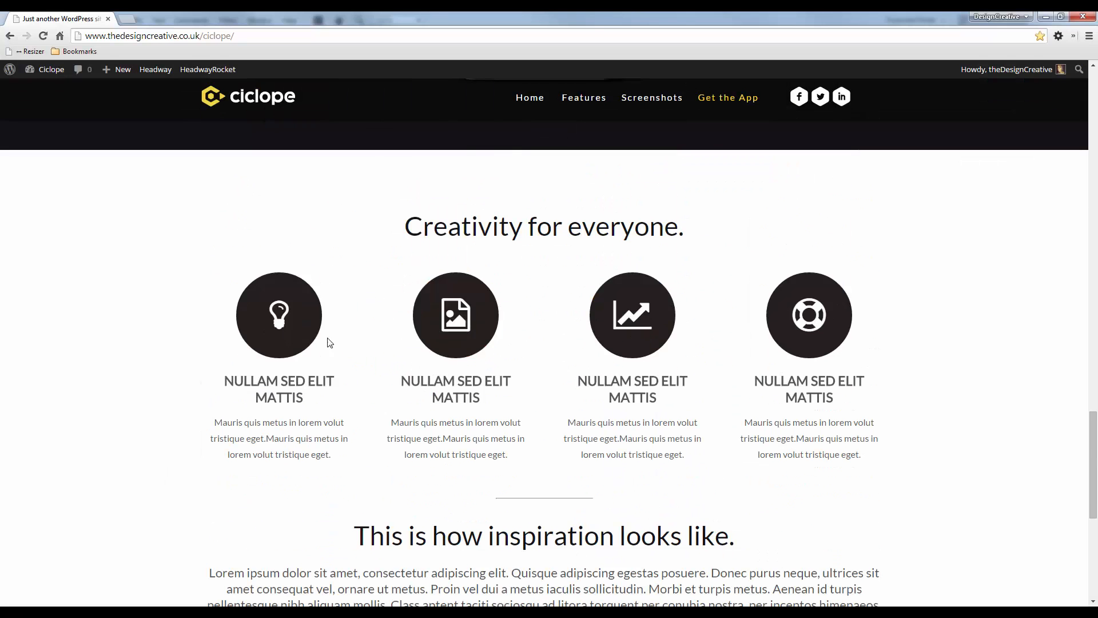
key("alt+Tab")
scroll(425, 278, "up", 5)
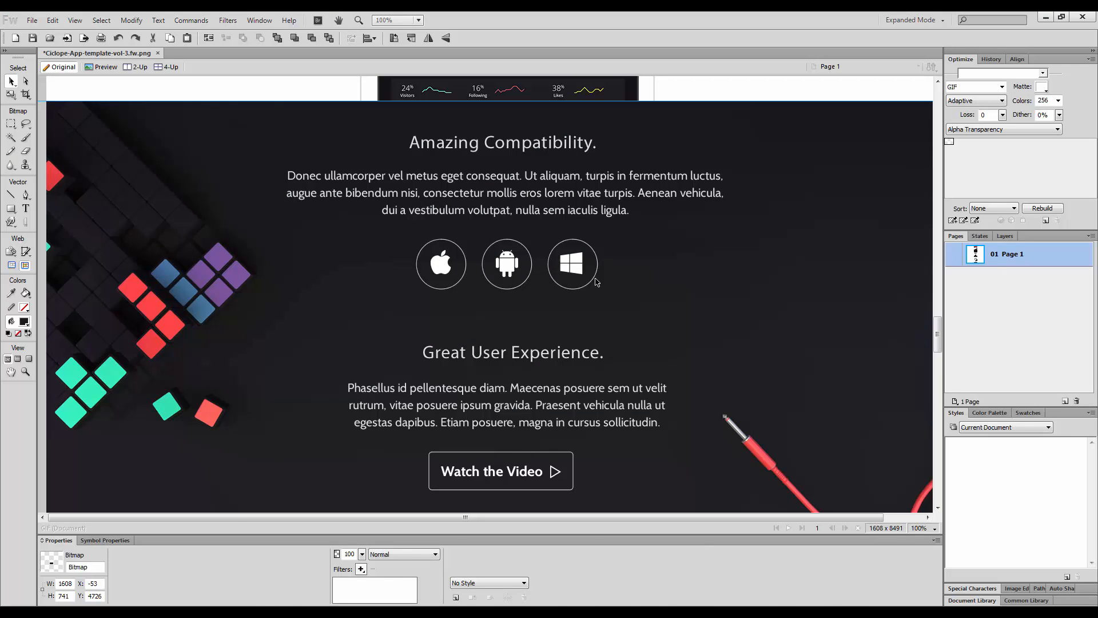
- Examine the mockup's Screenshot Gallery and the dark section with Great User Experience and Watch the Video
key("alt+Tab")
key("alt+Tab")
scroll(428, 325, "down", 5)
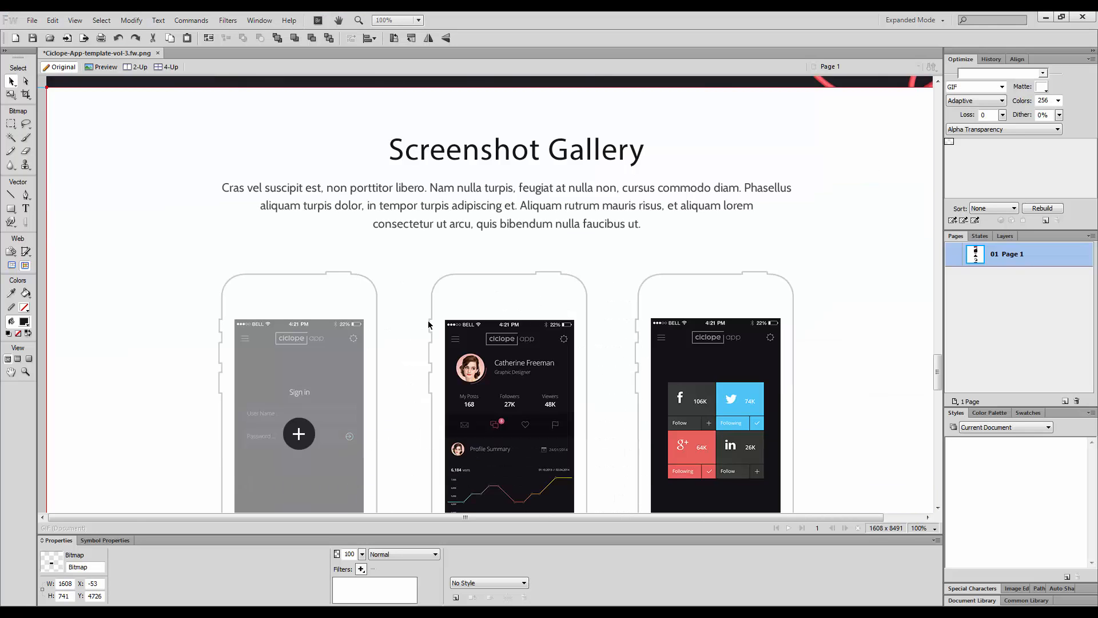
scroll(427, 324, "down", 3)
scroll(428, 325, "up", 3)
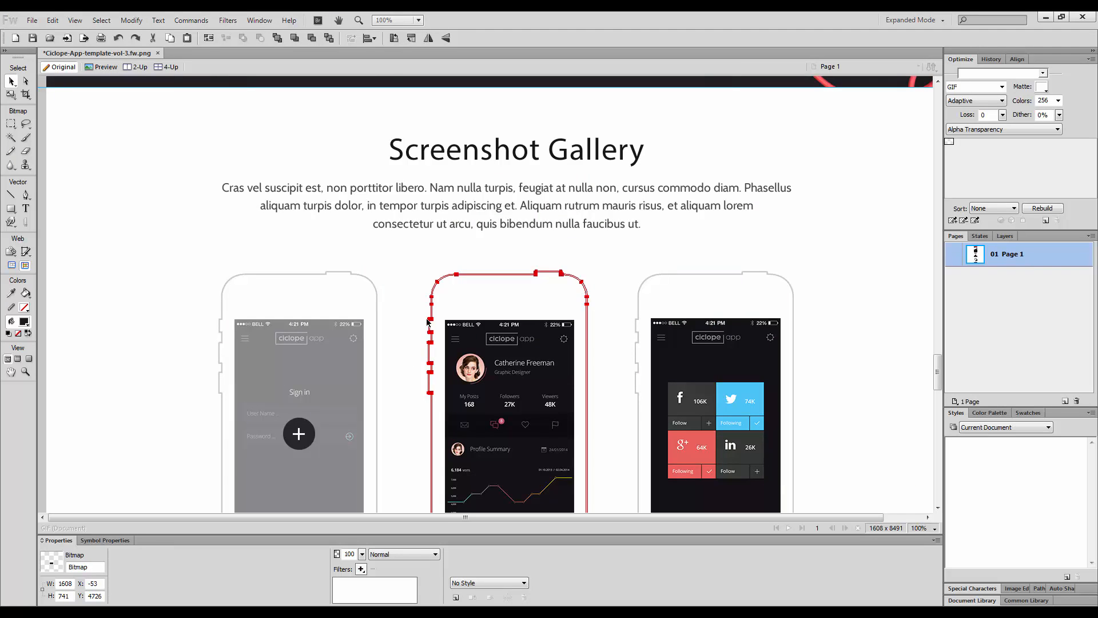
scroll(407, 304, "up", 3)
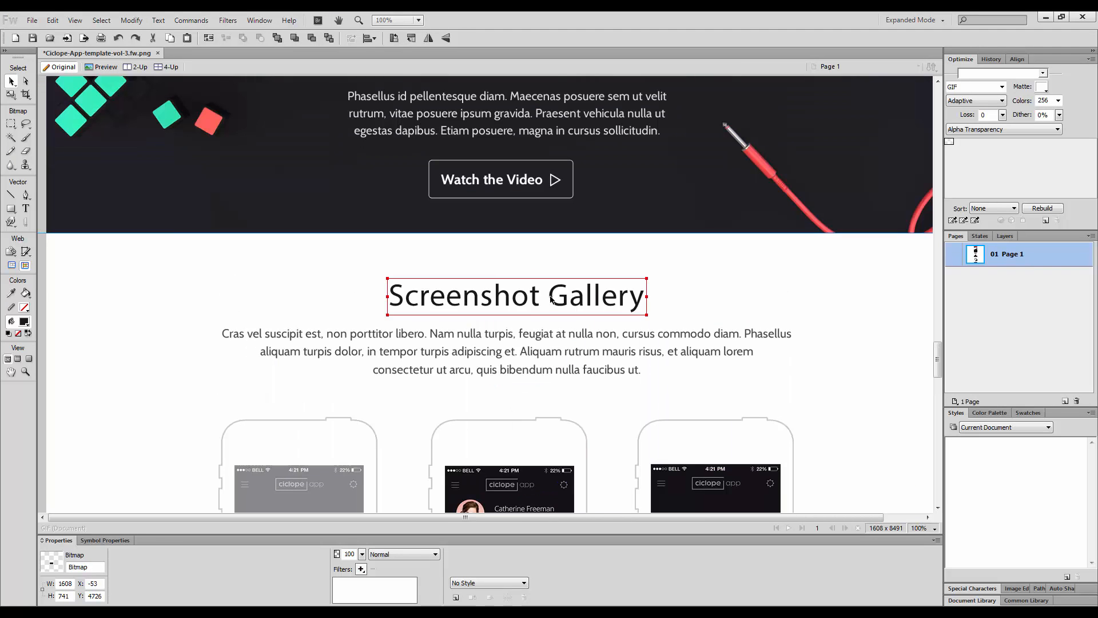
scroll(617, 309, "down", 9)
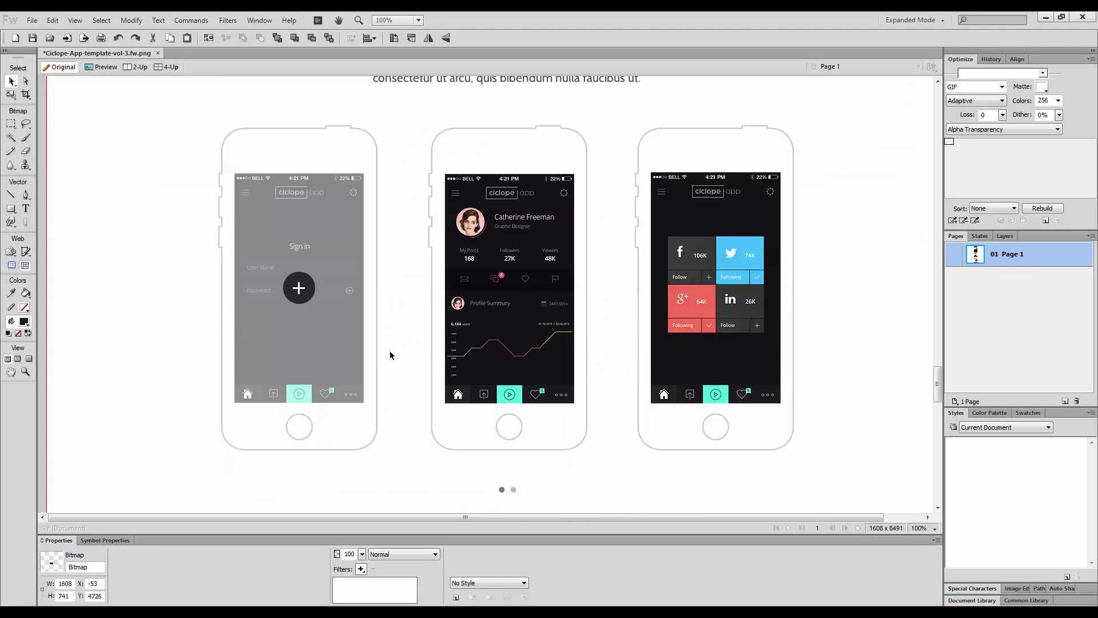
scroll(590, 252, "up", 15)
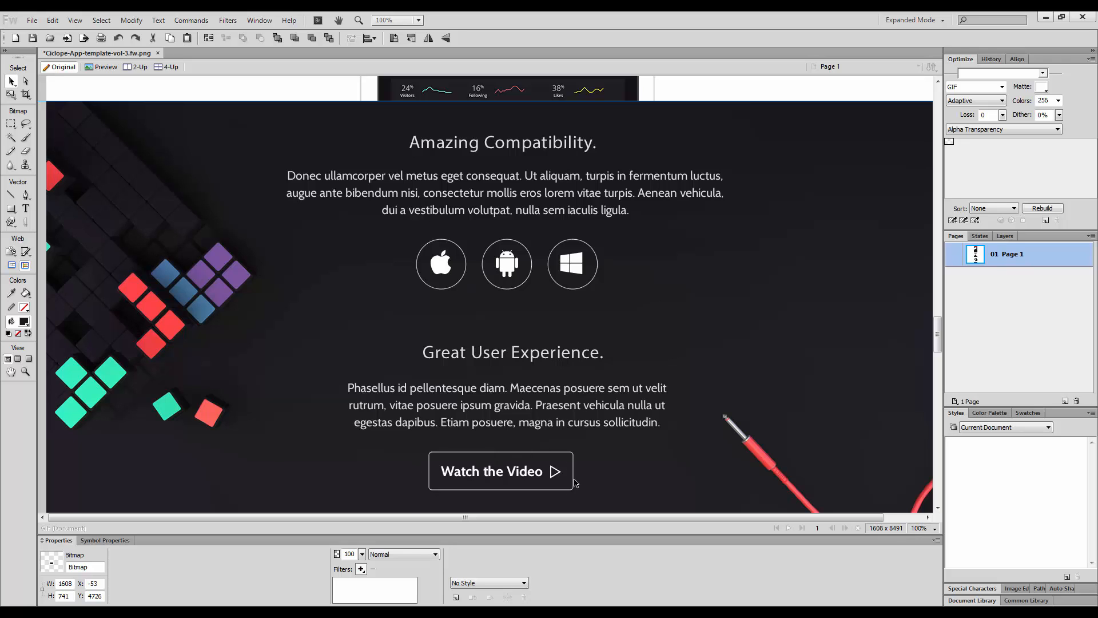
scroll(652, 382, "down", 3)
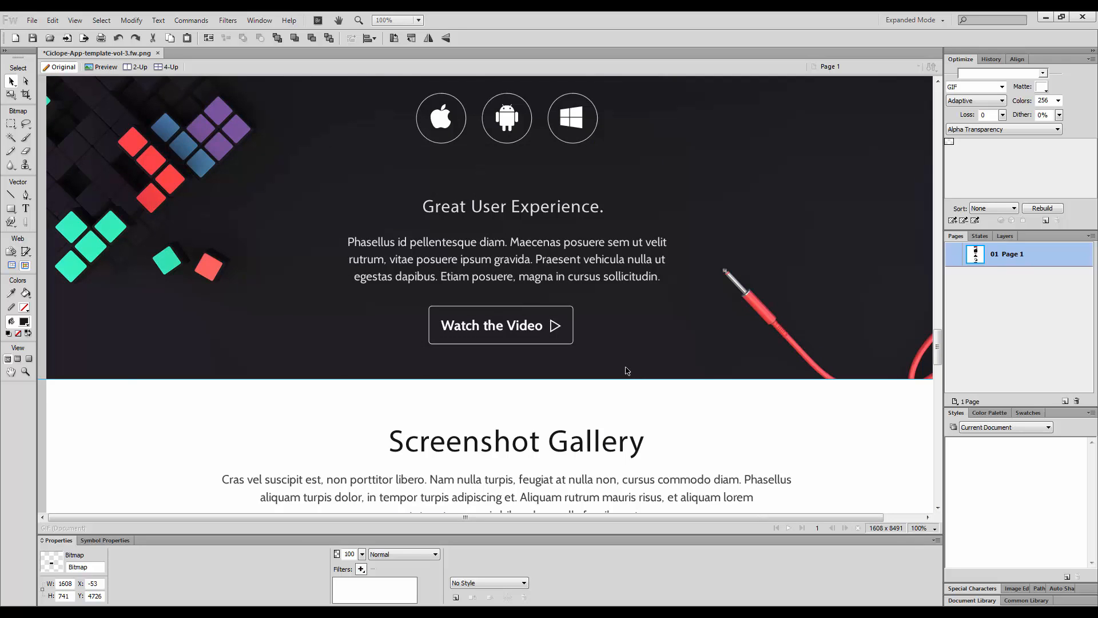
scroll(626, 370, "up", 3)
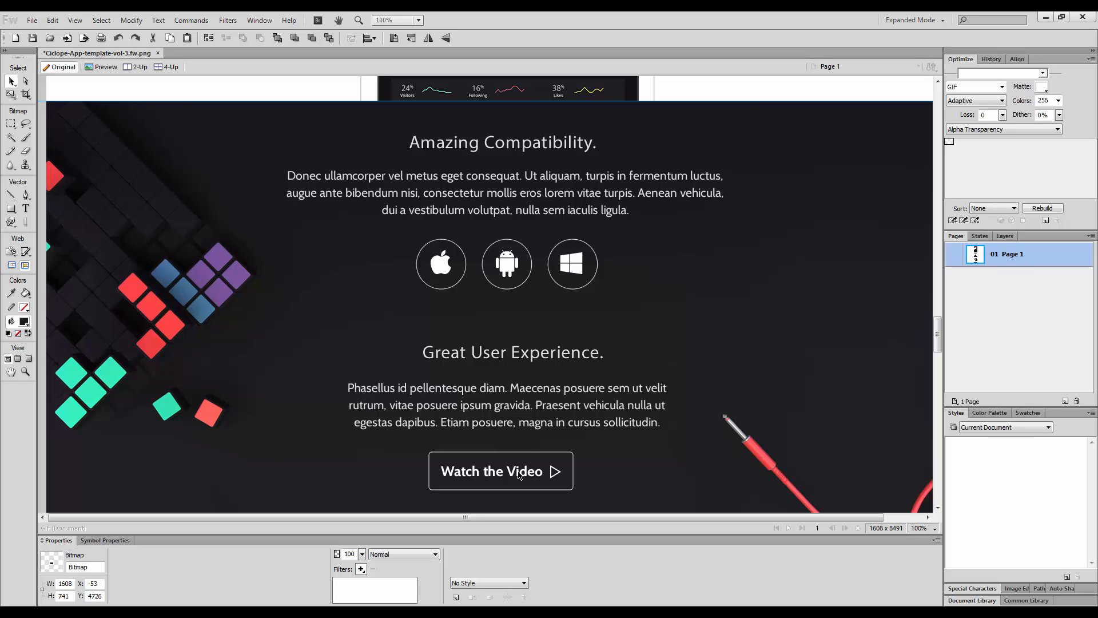
scroll(672, 252, "down", 3)
scroll(600, 246, "up", 5)
scroll(541, 295, "down", 3)
- Switch to the browser and open the Headway Visual Editor in grid mode for the Blog Index layout
key("alt+Tab")
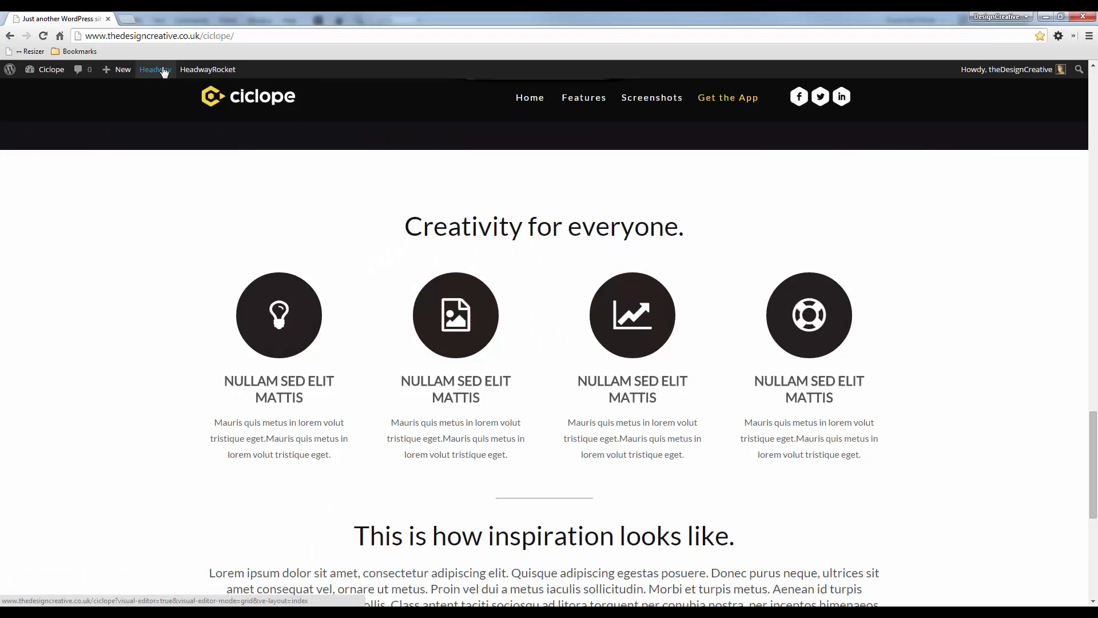
mouse_move(164, 71)
left_click(252, 96)
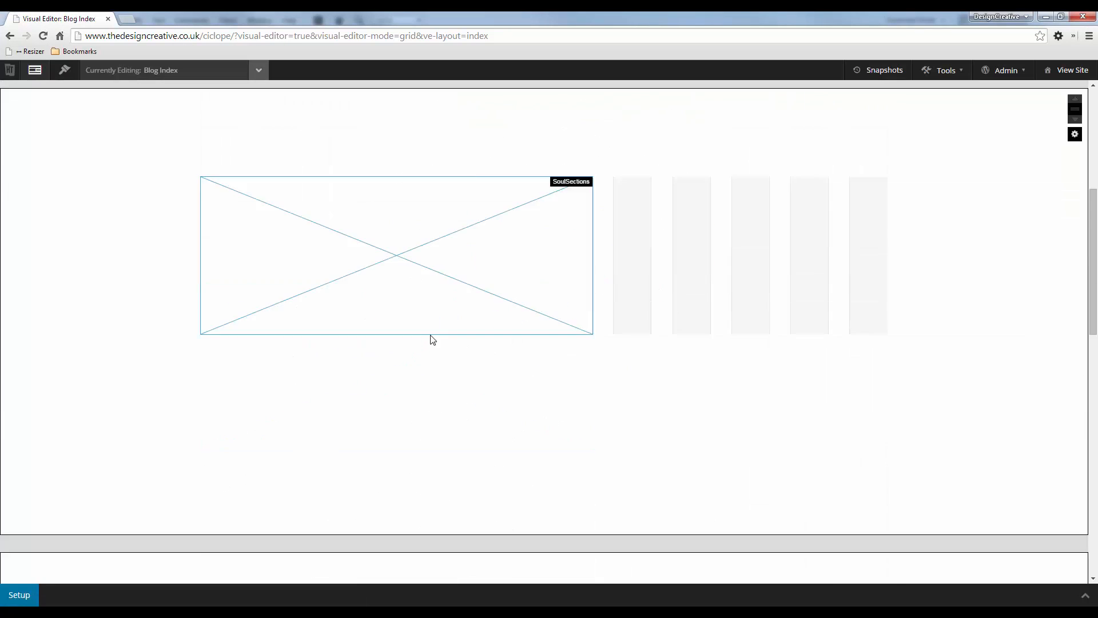
- Add a new wrapper below the last section of the layout and change it to fluid
scroll(430, 338, "down", 14)
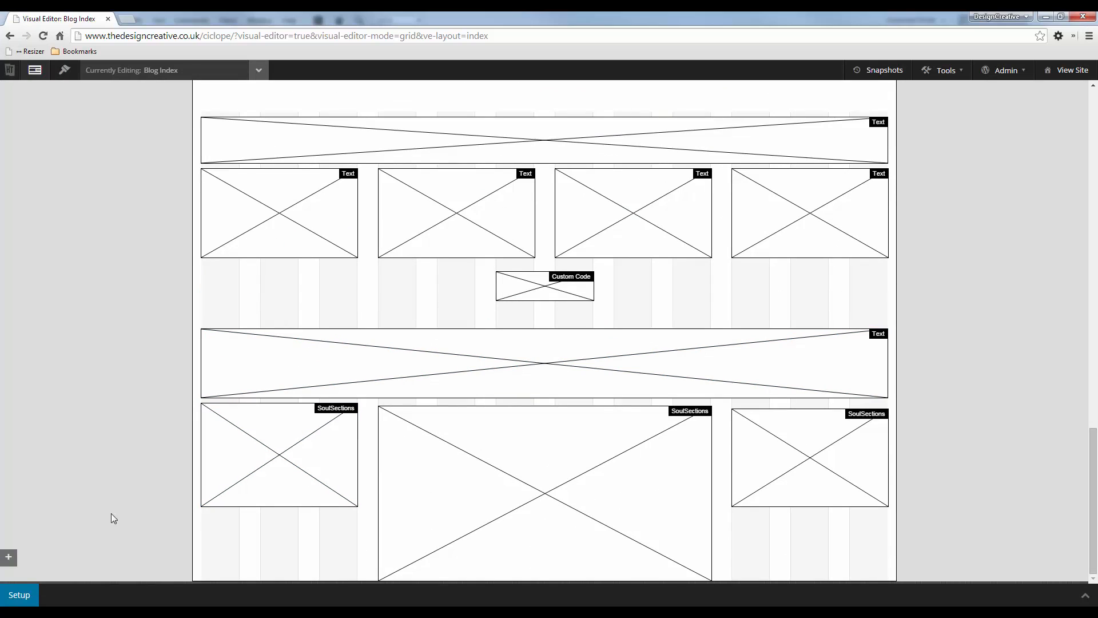
left_click(8, 557)
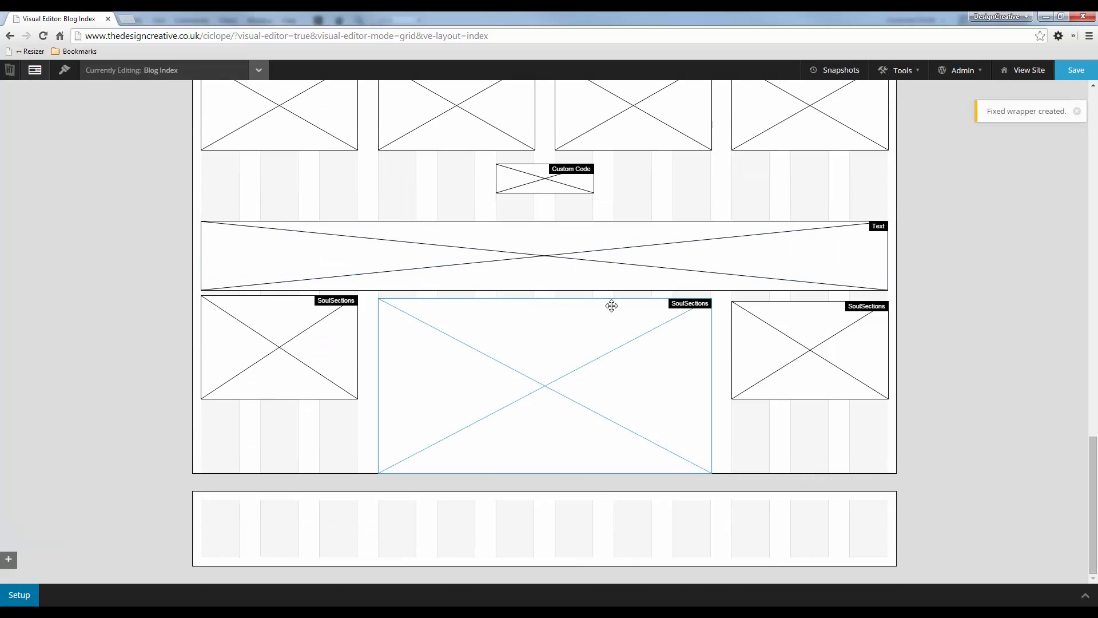
right_click(395, 519)
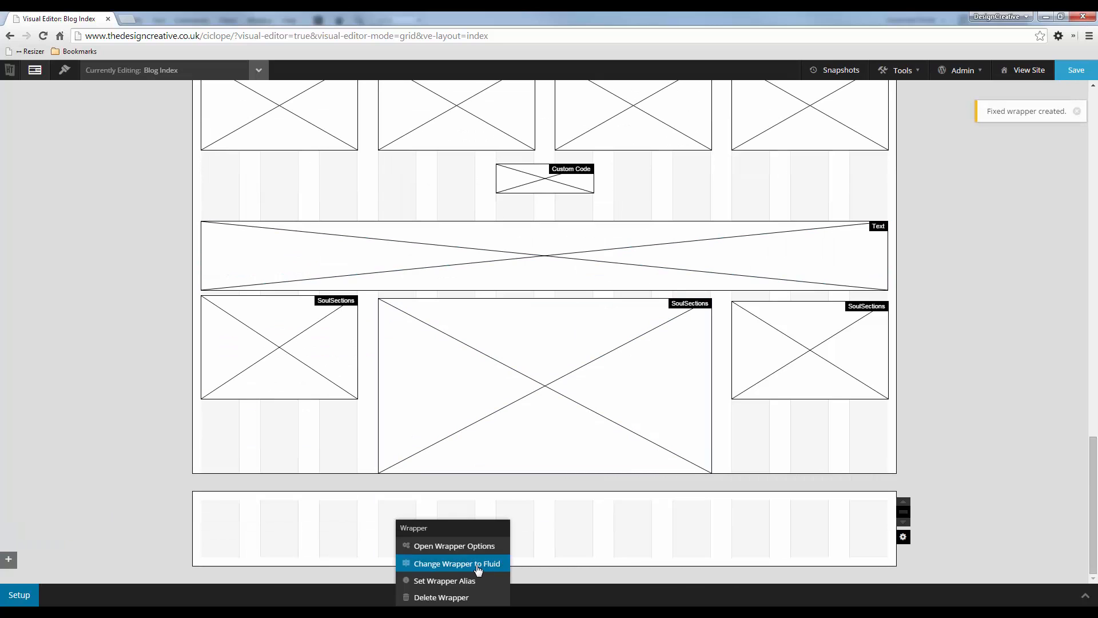
left_click(478, 564)
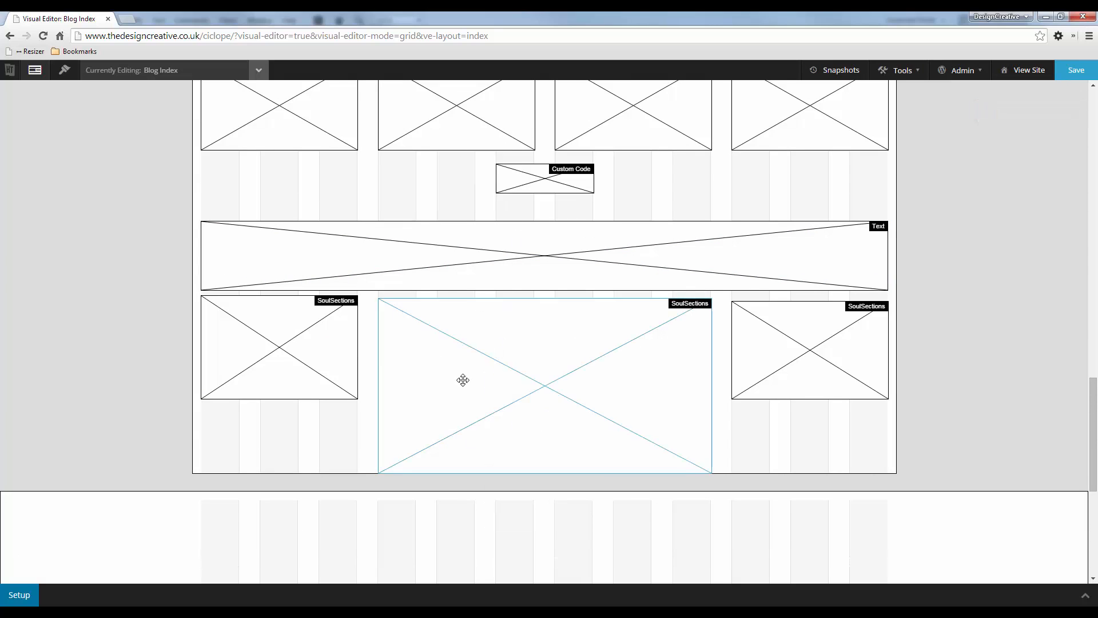
- Draw a Text block spanning all twelve columns along the upper edge of the new fluid wrapper
scroll(463, 380, "down", 5)
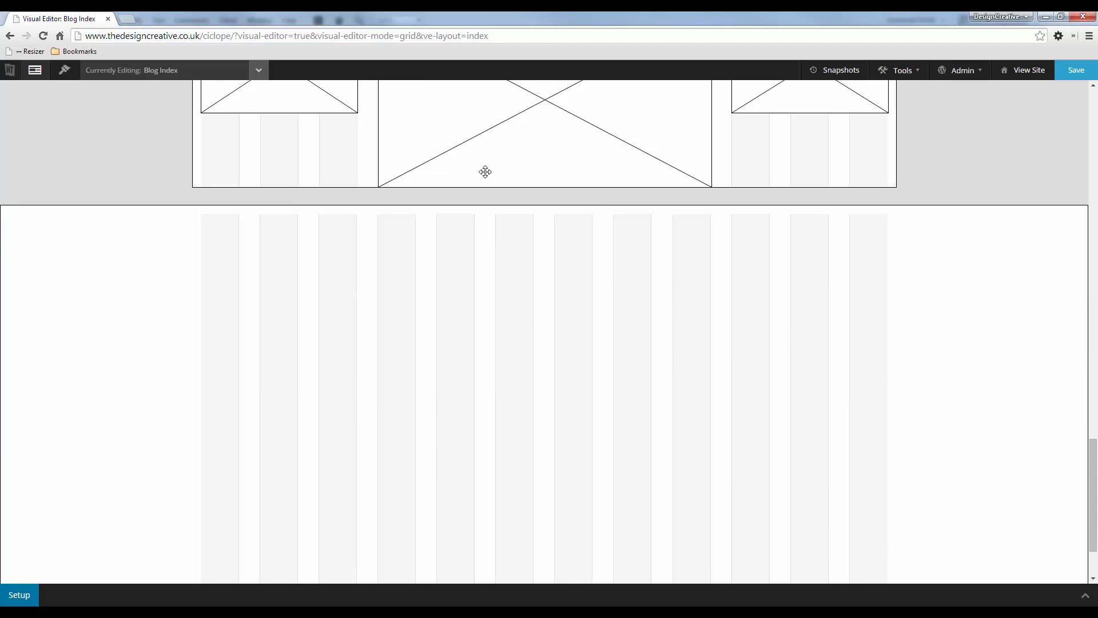
scroll(487, 301, "down", 3)
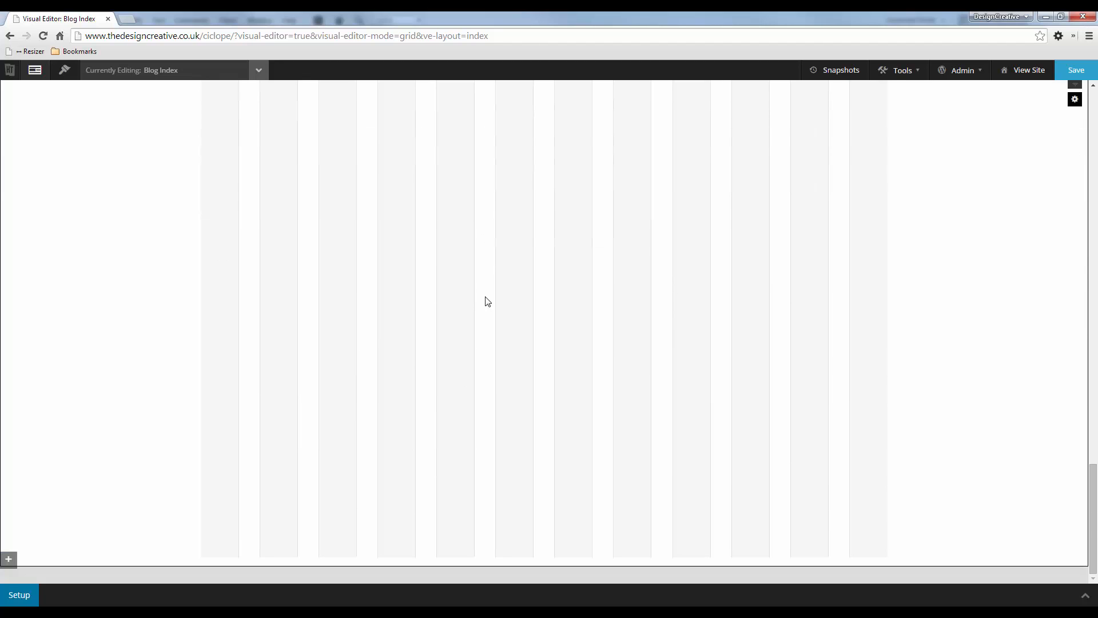
scroll(487, 301, "up", 2)
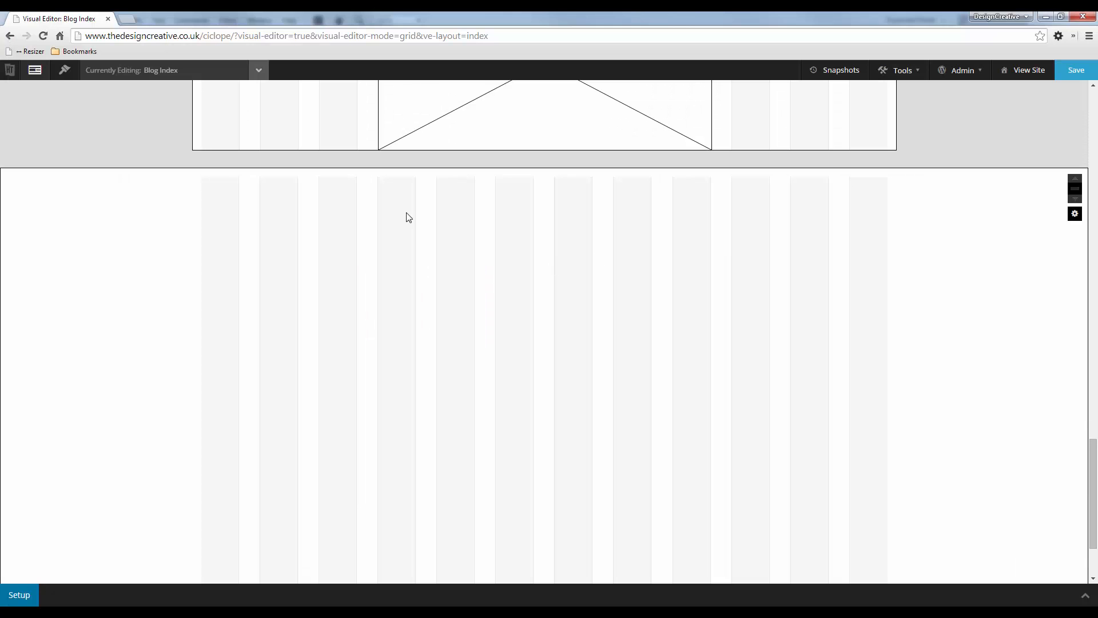
left_click_drag(204, 181, 964, 290)
left_click(527, 276)
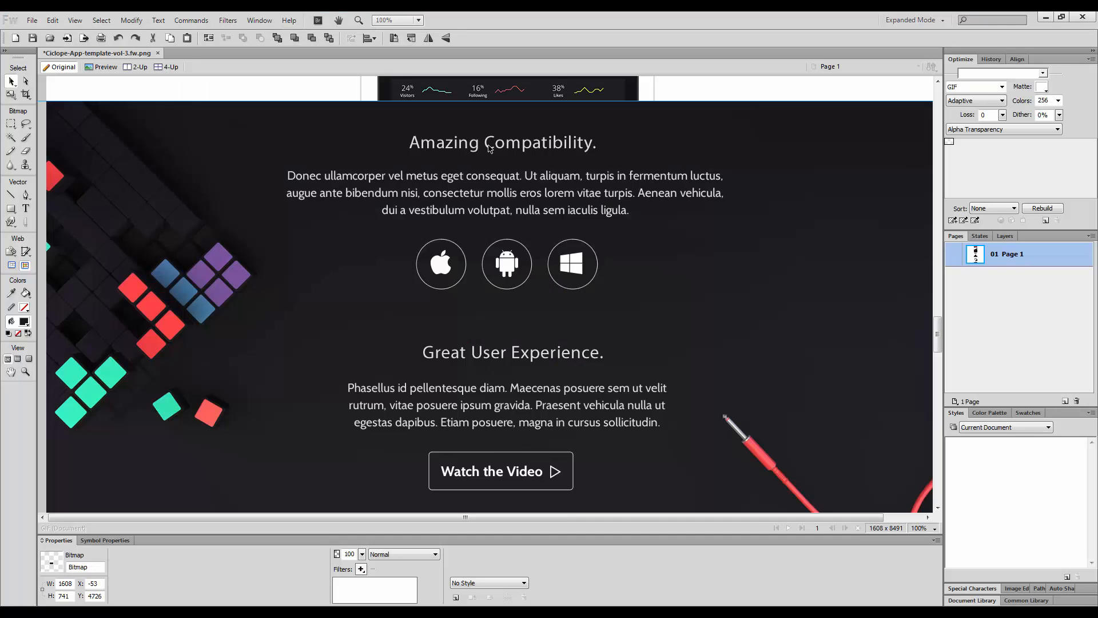
- Copy the heading "Amazing Compatibility." from the Fireworks mockup into the new Text block's content through its HTML source
double_click(489, 148)
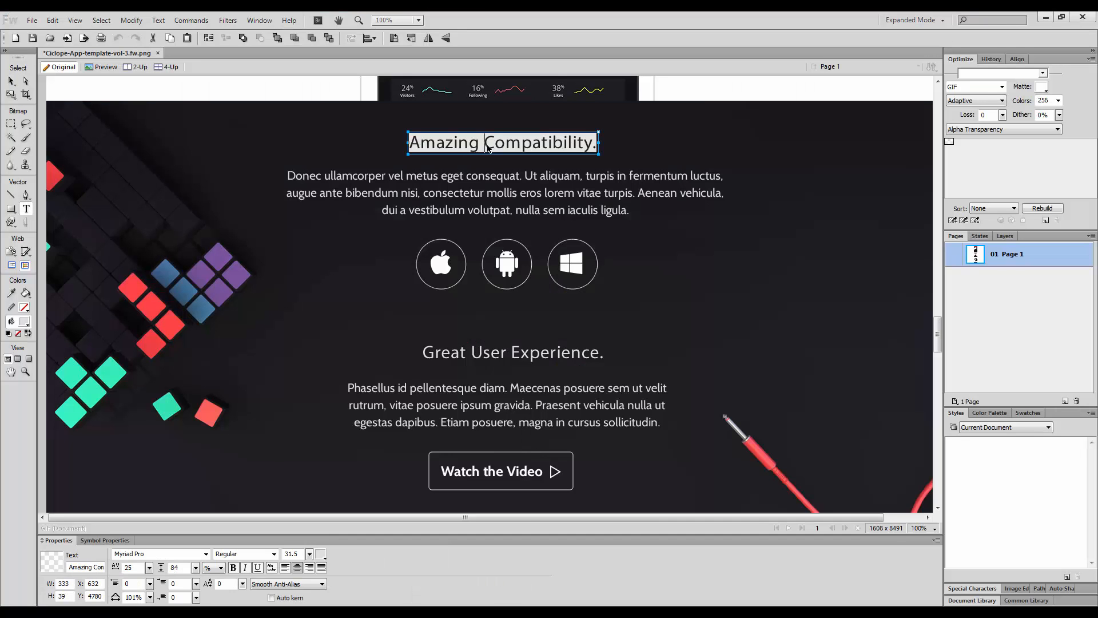
key("alt+Tab")
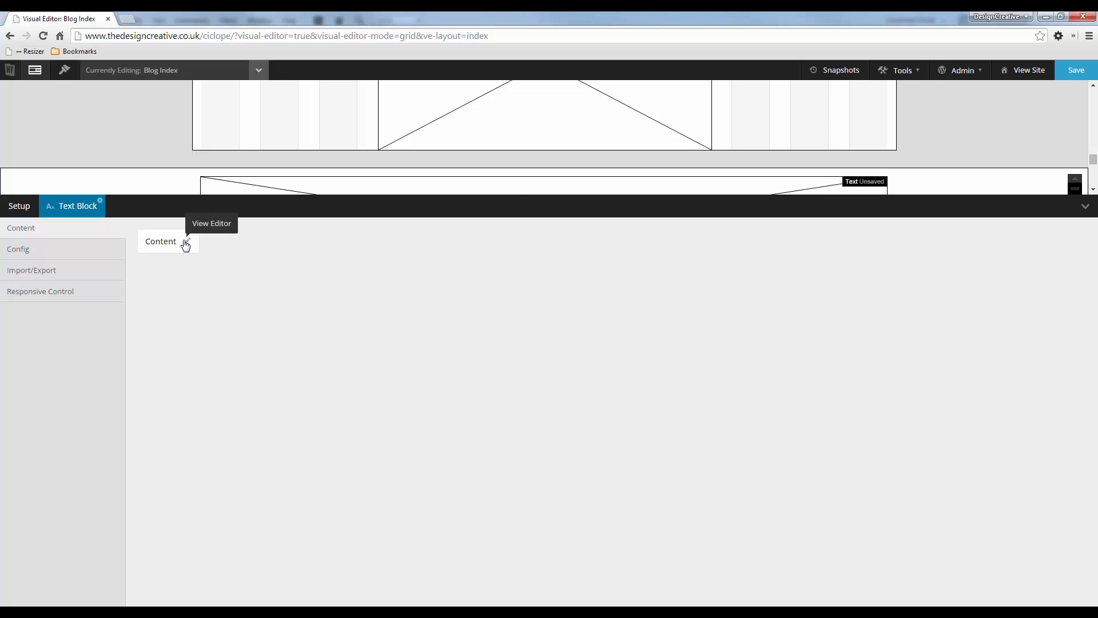
left_click(187, 242)
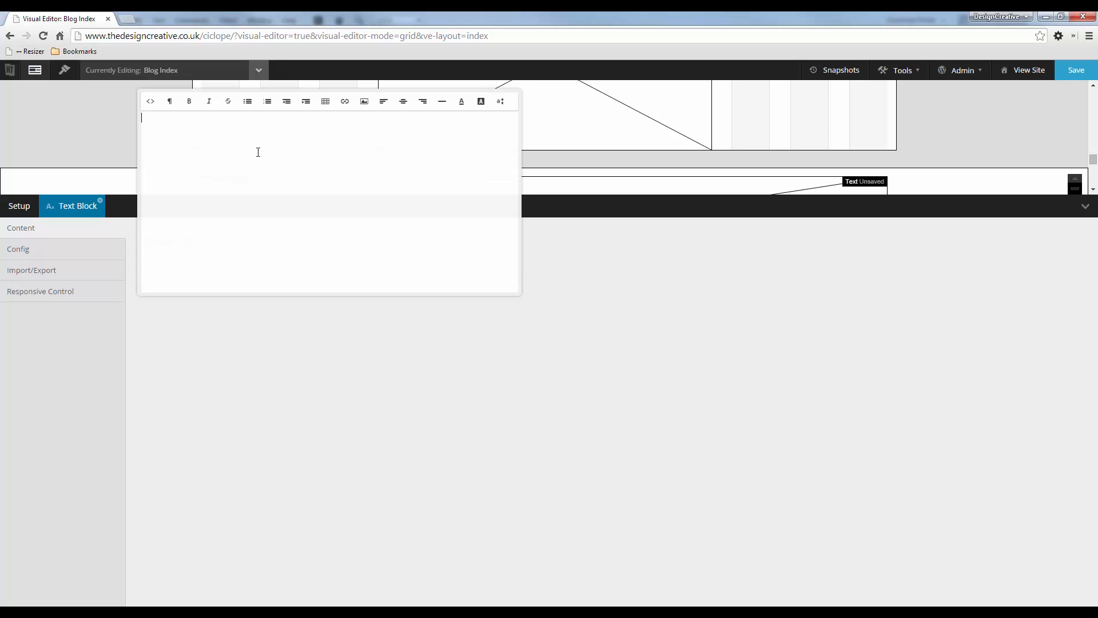
left_click(150, 101)
type("Amazing Compatibility.")
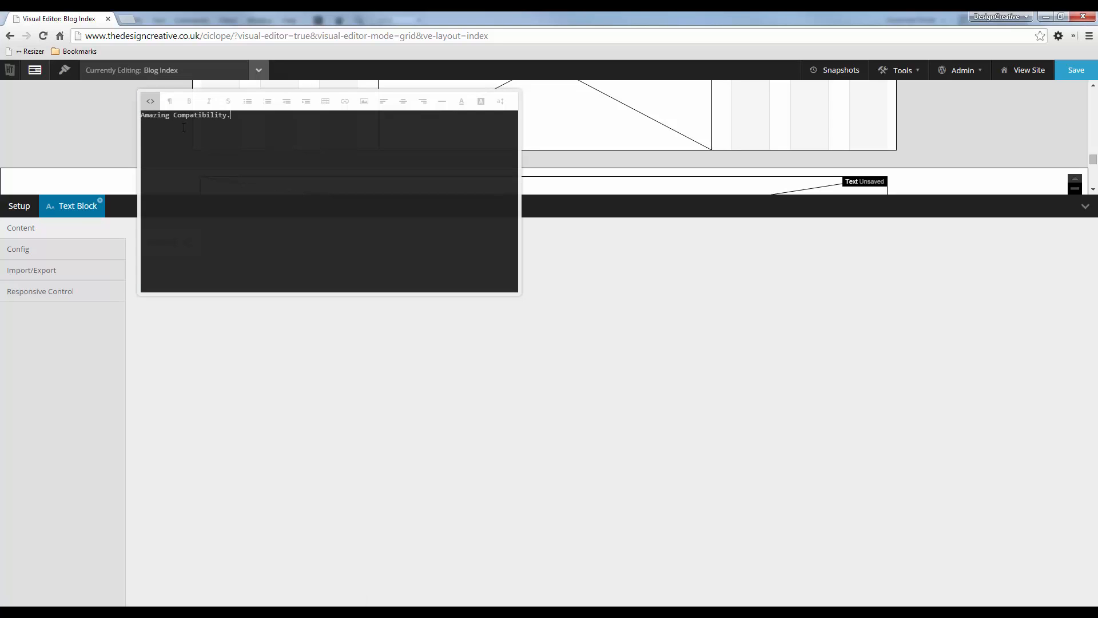
left_click(152, 102)
- Copy the "Donec ullamcorper" paragraph from the Fireworks mockup into the Text block's HTML source below the "Amazing Compatibility." heading
key("alt+Tab")
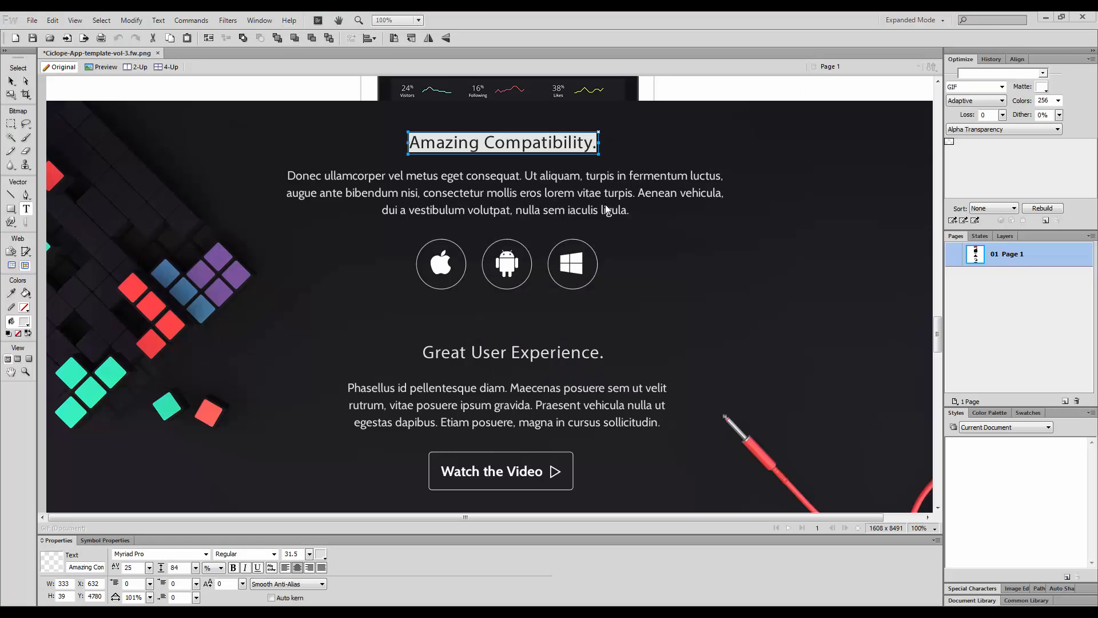
double_click(559, 195)
key("ctrl+c")
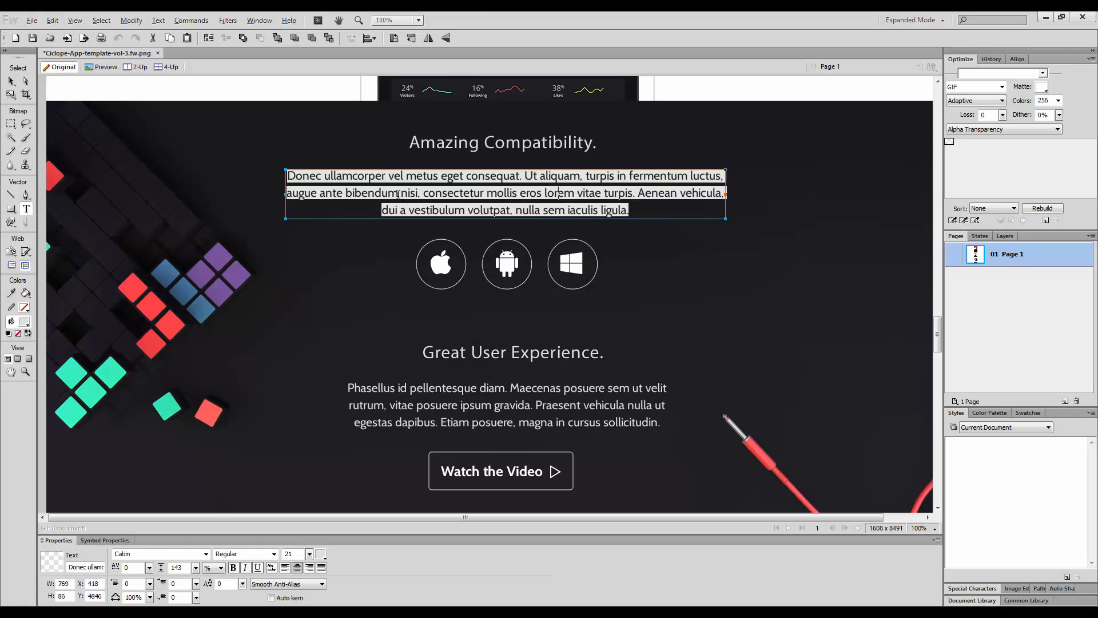
key("alt+Tab")
left_click(150, 102)
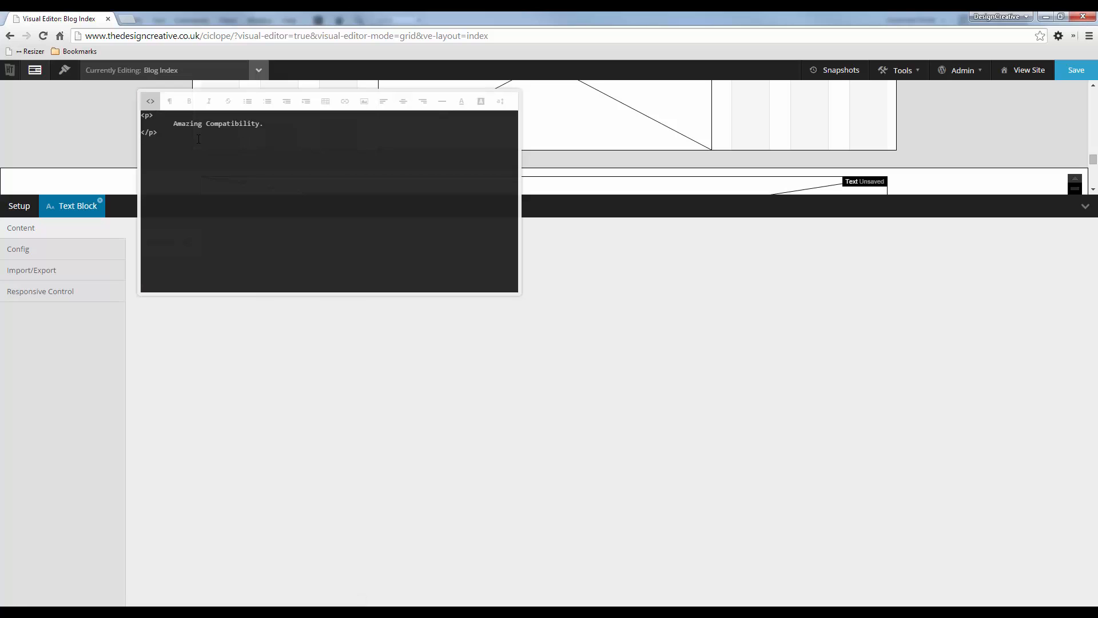
key("Return")
key("ctrl+v")
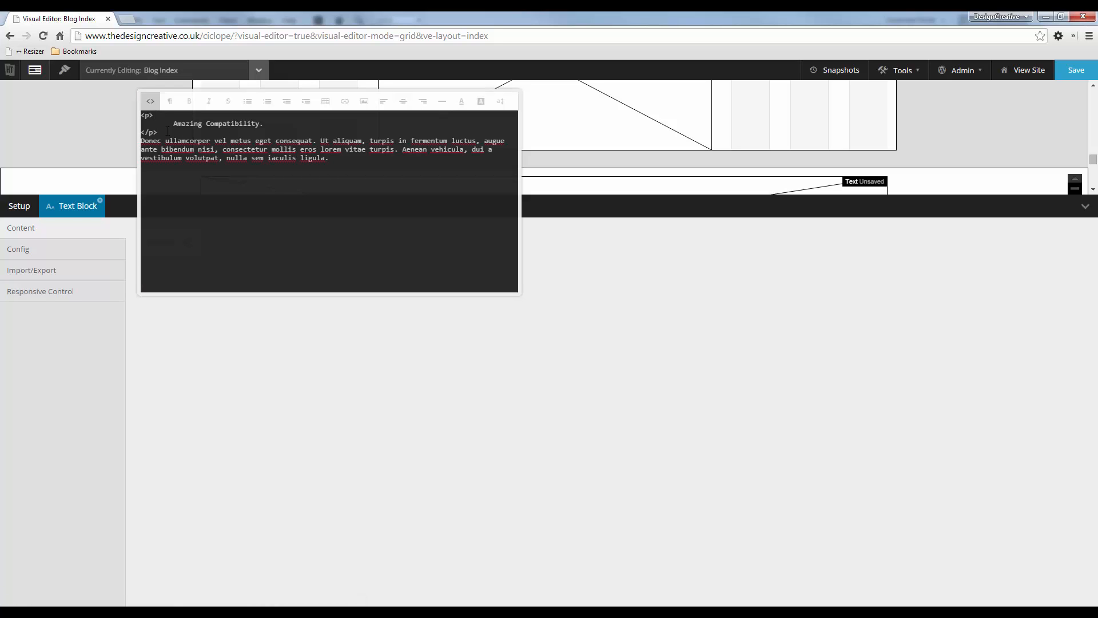
left_click(150, 102)
- Format the "Amazing Compatibility." line in the Text block's content as Header 3
left_click_drag(234, 123, 154, 115)
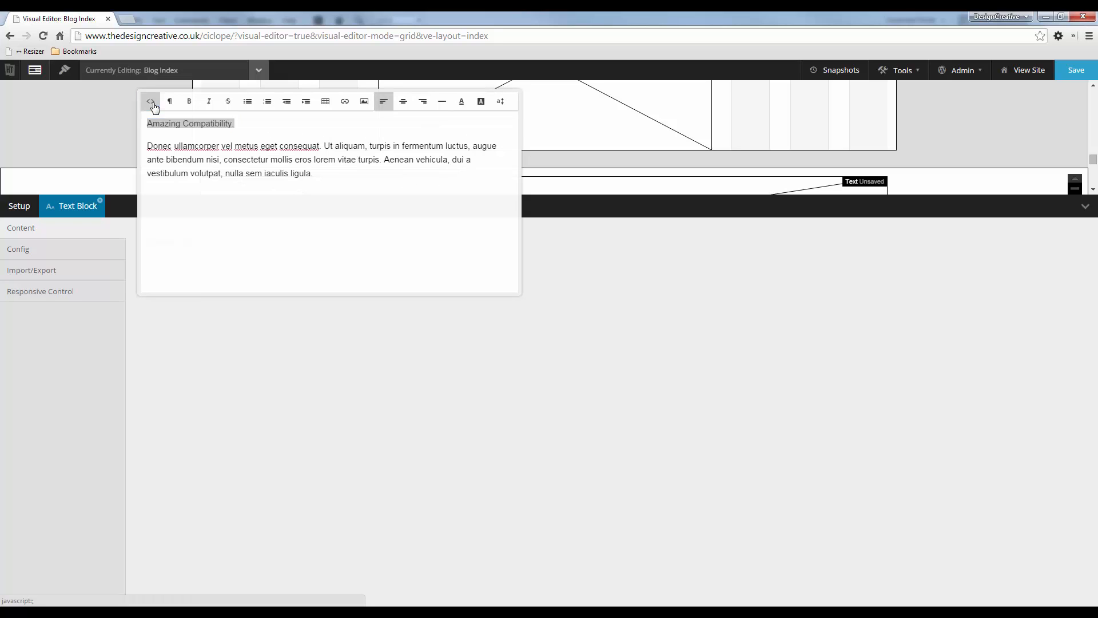
left_click(151, 101)
left_click(150, 101)
left_click_drag(234, 116, 146, 122)
left_click(170, 102)
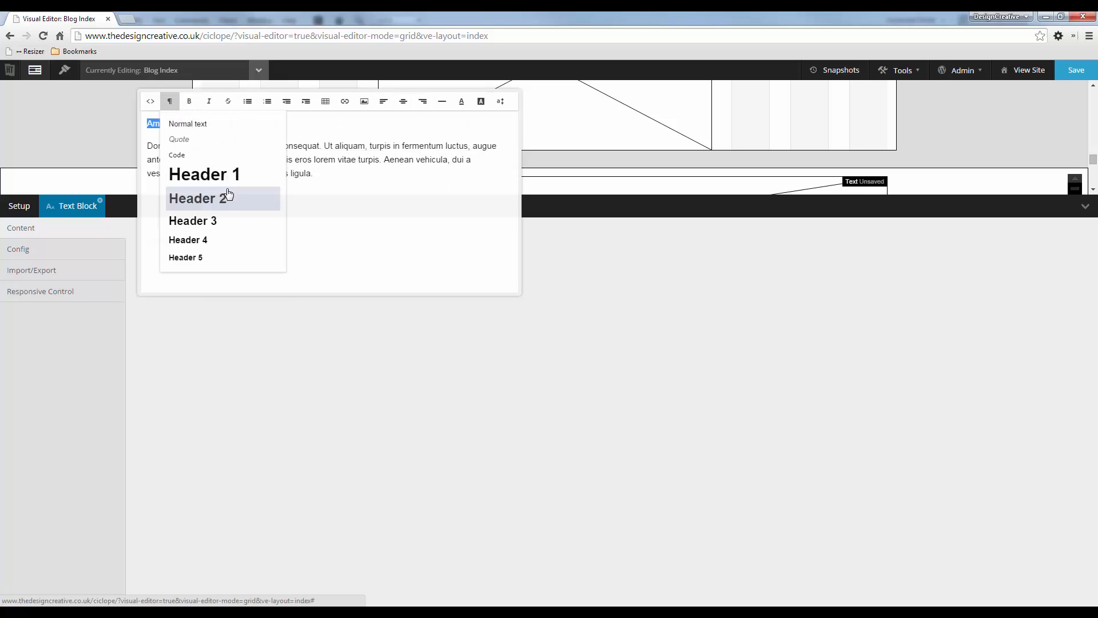
left_click(218, 221)
- Centre the heading and paragraph in the Text block's content
left_click_drag(314, 174, 307, 173)
key("ctrl+a")
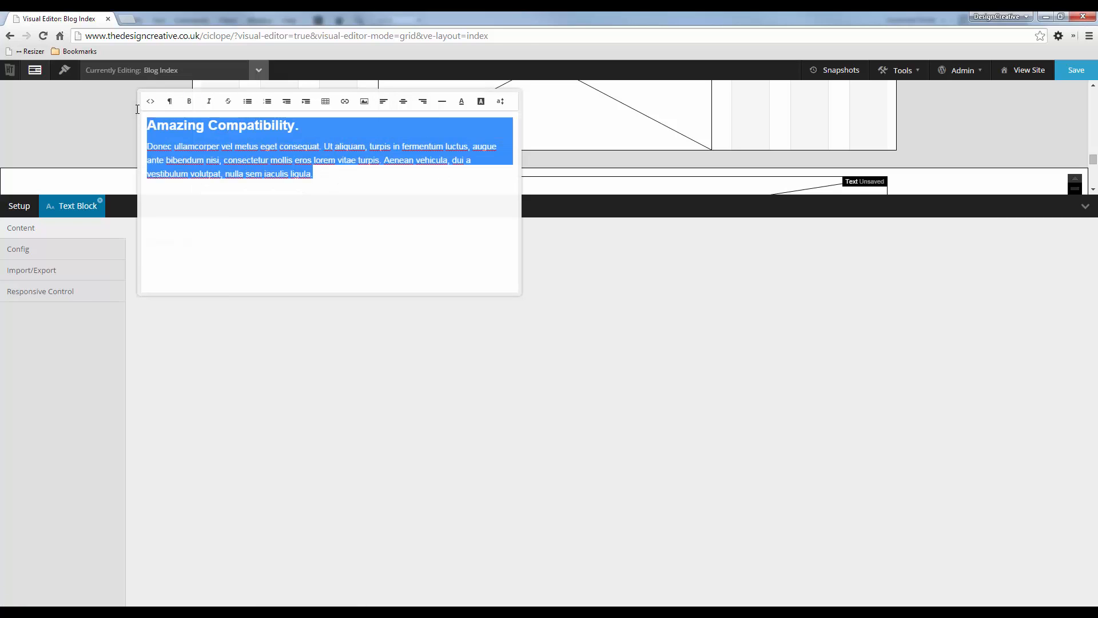
left_click(403, 102)
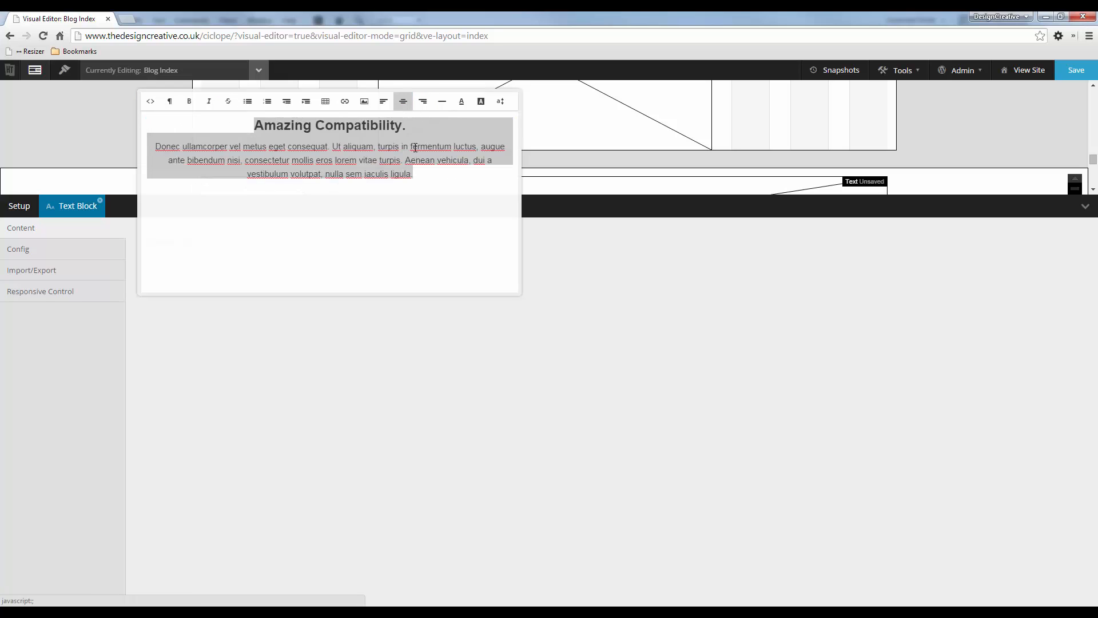
- Compare the "This is how inspiration looks like." heading with the Amazing Compatibility section in the Fireworks mockup
key("alt+Tab")
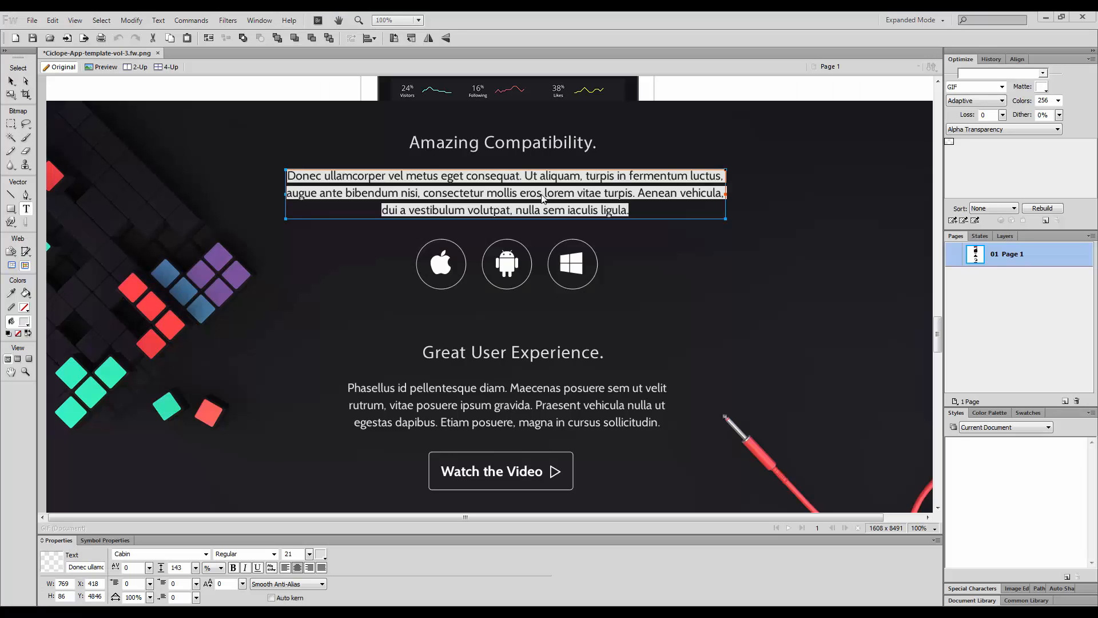
scroll(550, 211, "up", 14)
scroll(552, 213, "down", 14)
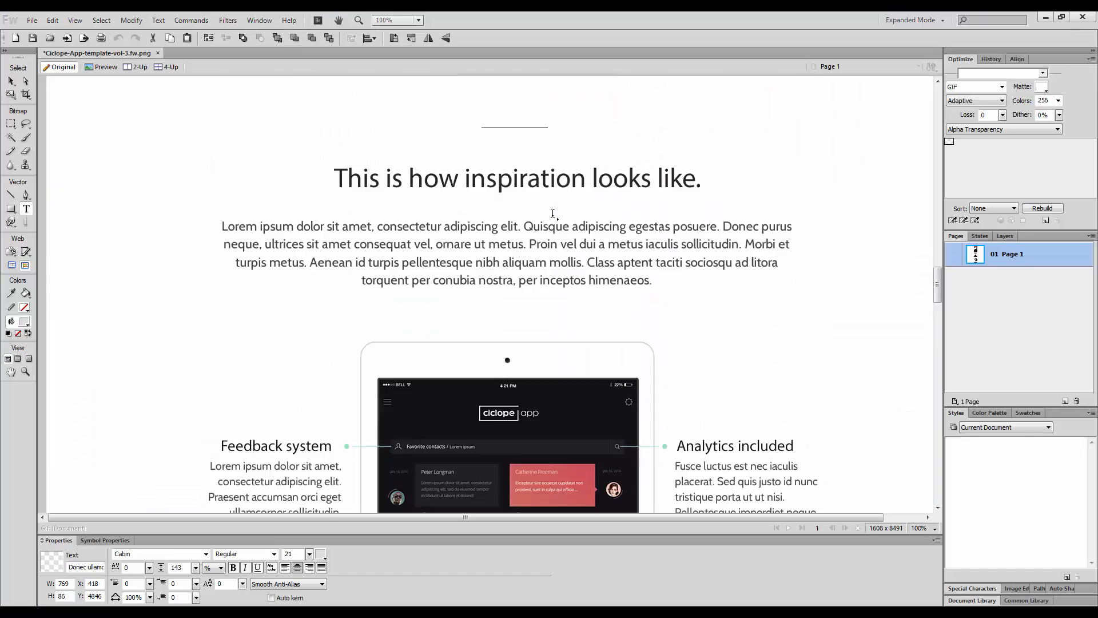
scroll(483, 154, "up", 14)
left_click(459, 179)
scroll(601, 213, "down", 12)
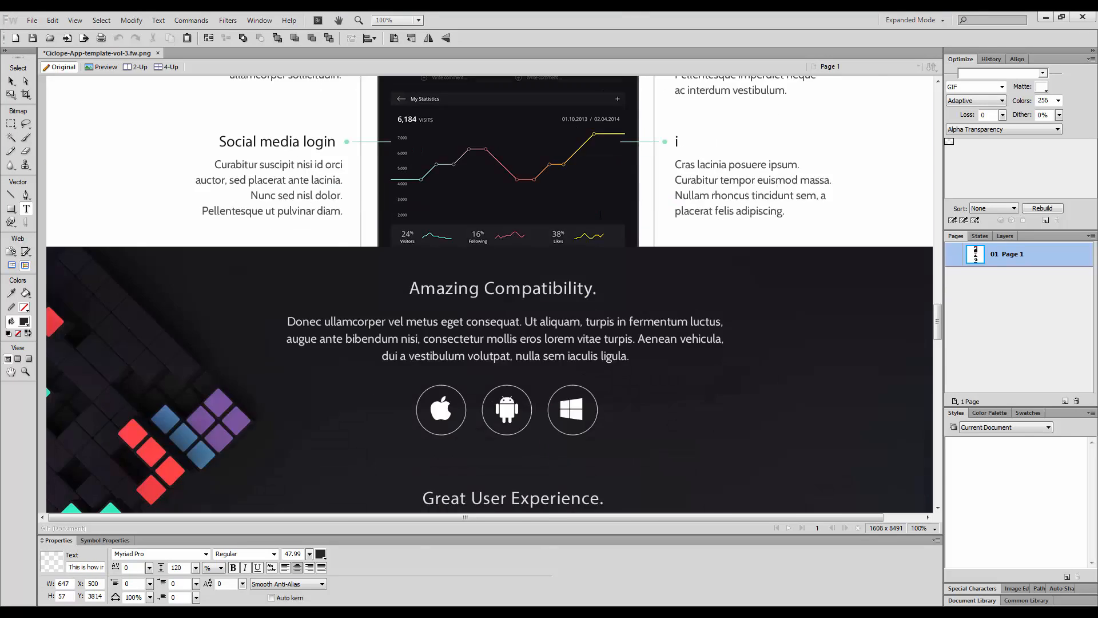
scroll(505, 219, "up", 3)
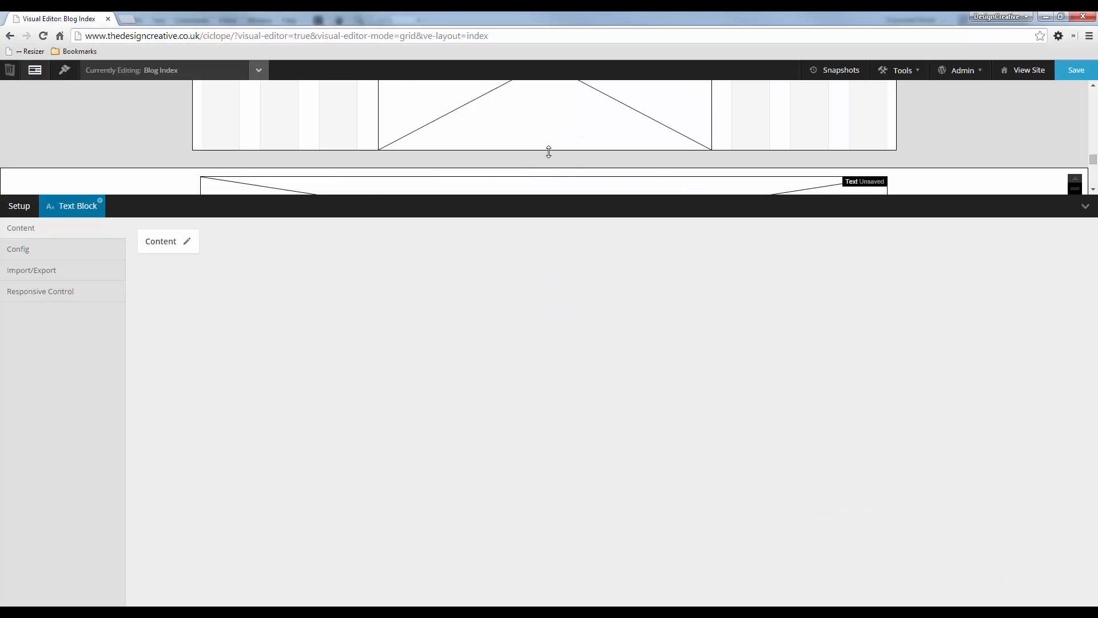
- Reduce the height of the new wrapper's Text block to 100 px
scroll(555, 153, "down", 1)
scroll(489, 166, "down", 1)
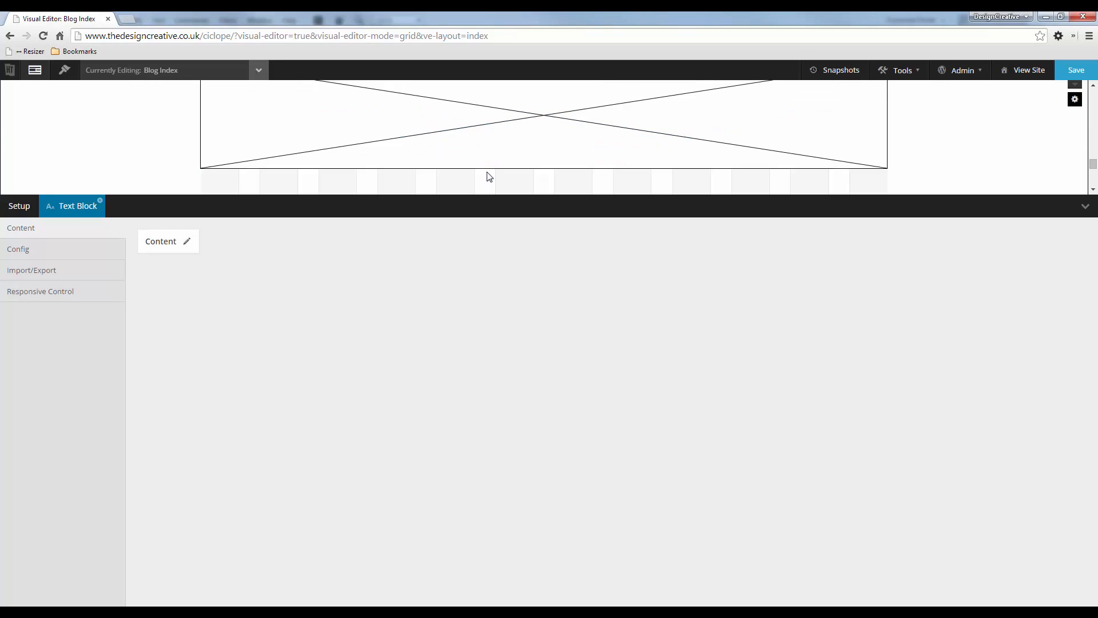
left_click_drag(479, 167, 481, 114)
- Enlarge the grid area and draw a Custom Code block spanning all twelve columns directly beneath the Text block
left_click_drag(1019, 195, 1030, 386)
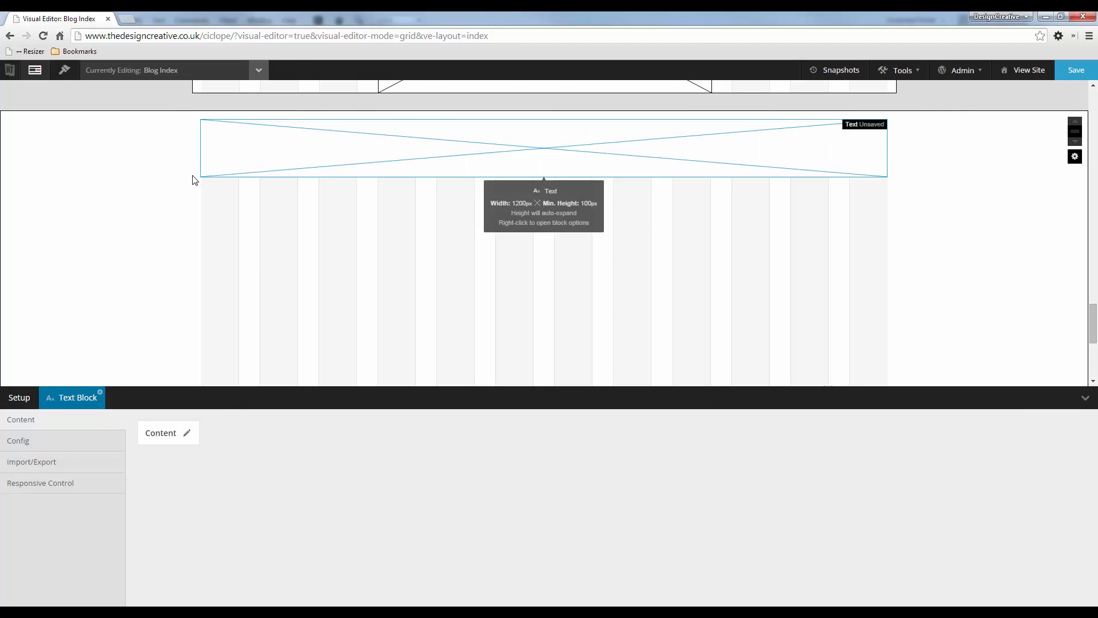
left_click_drag(201, 185, 948, 257)
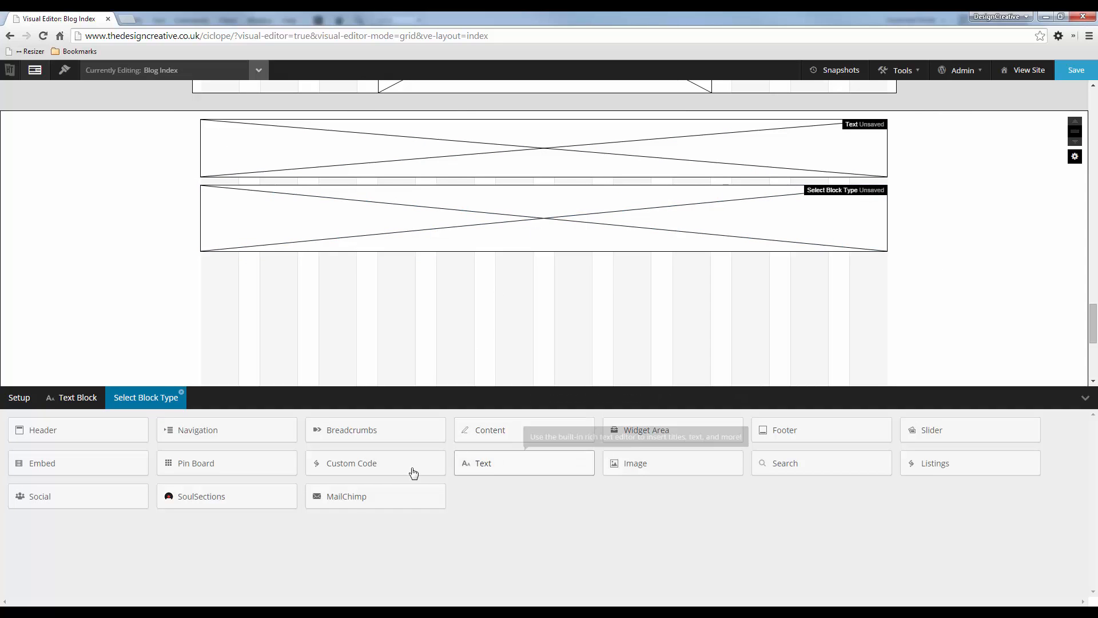
left_click(376, 468)
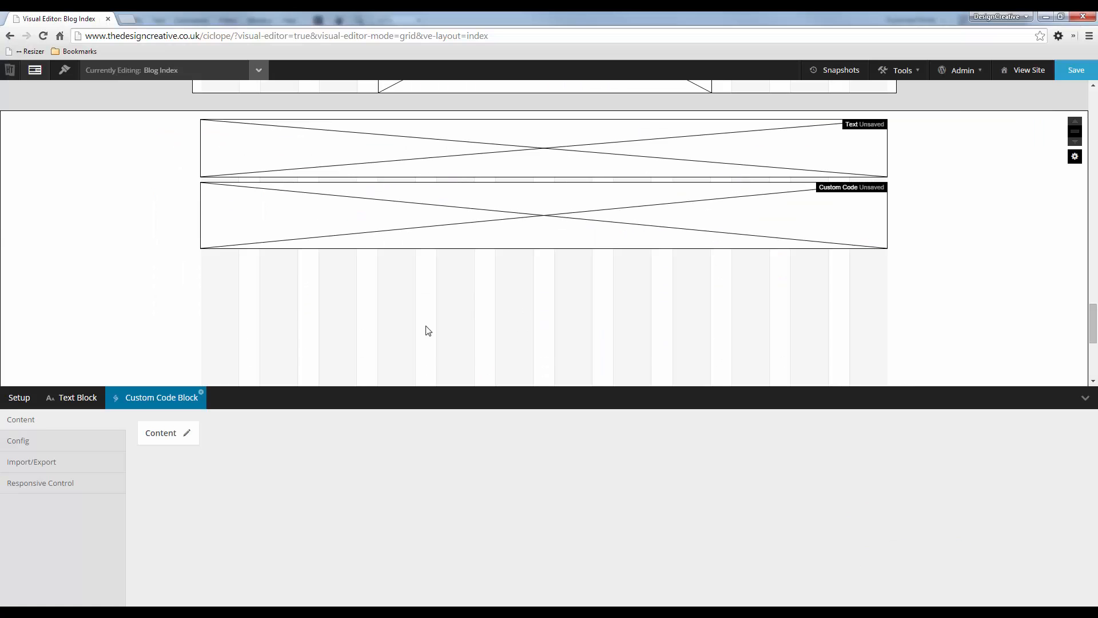
- Examine the Apple, Android and Windows icons below the Amazing Compatibility text in the Fireworks mockup
key("alt+Tab")
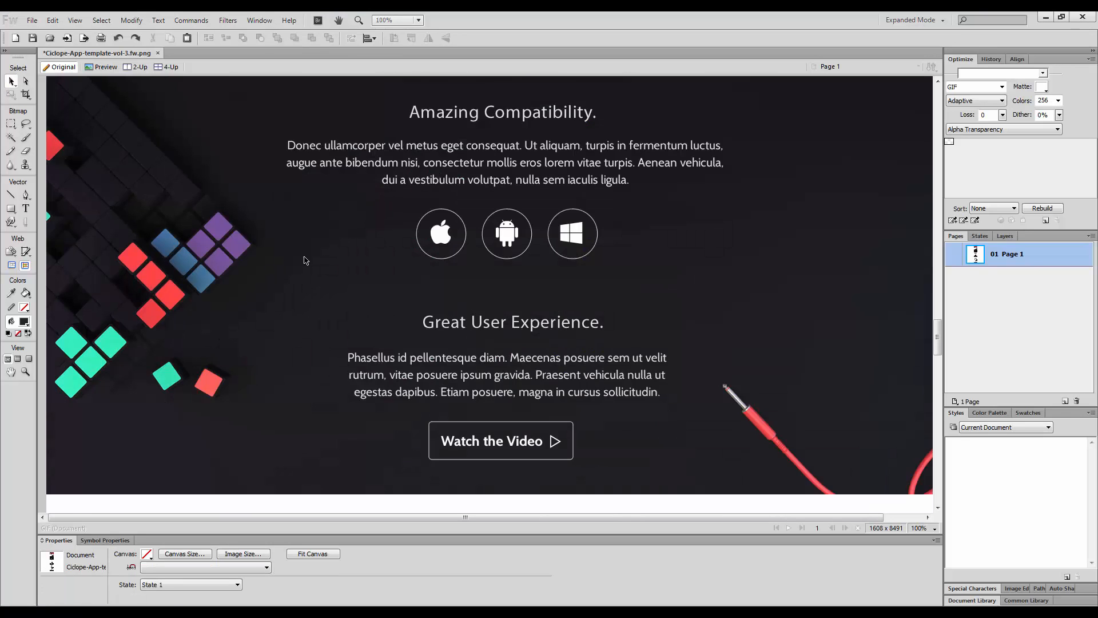
scroll(303, 255, "down", 3)
scroll(442, 344, "up", 5)
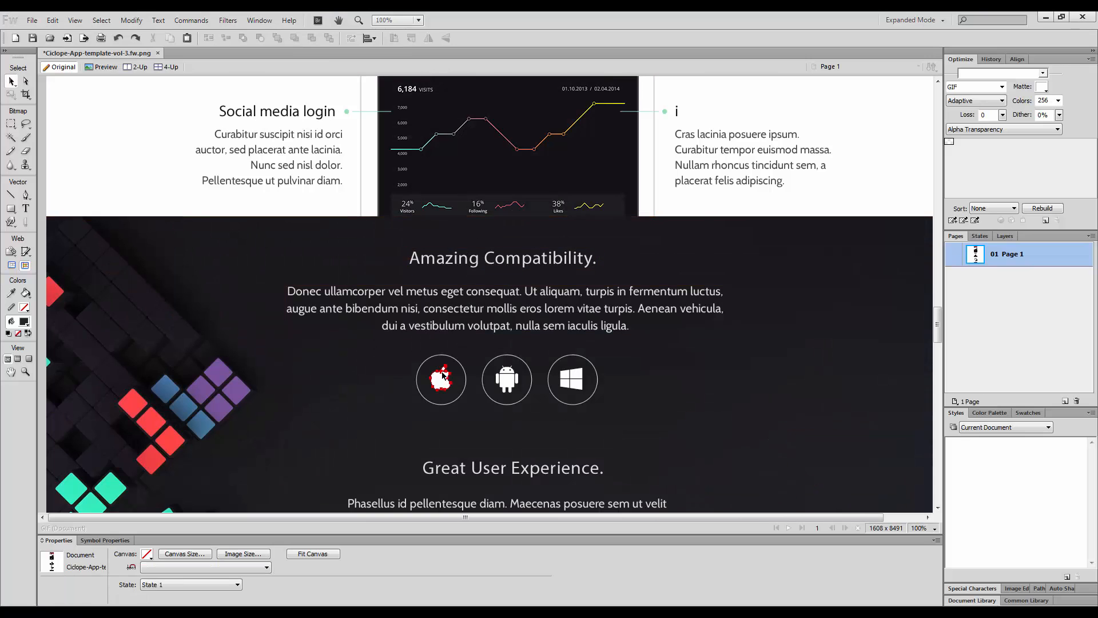
key("alt+Tab")
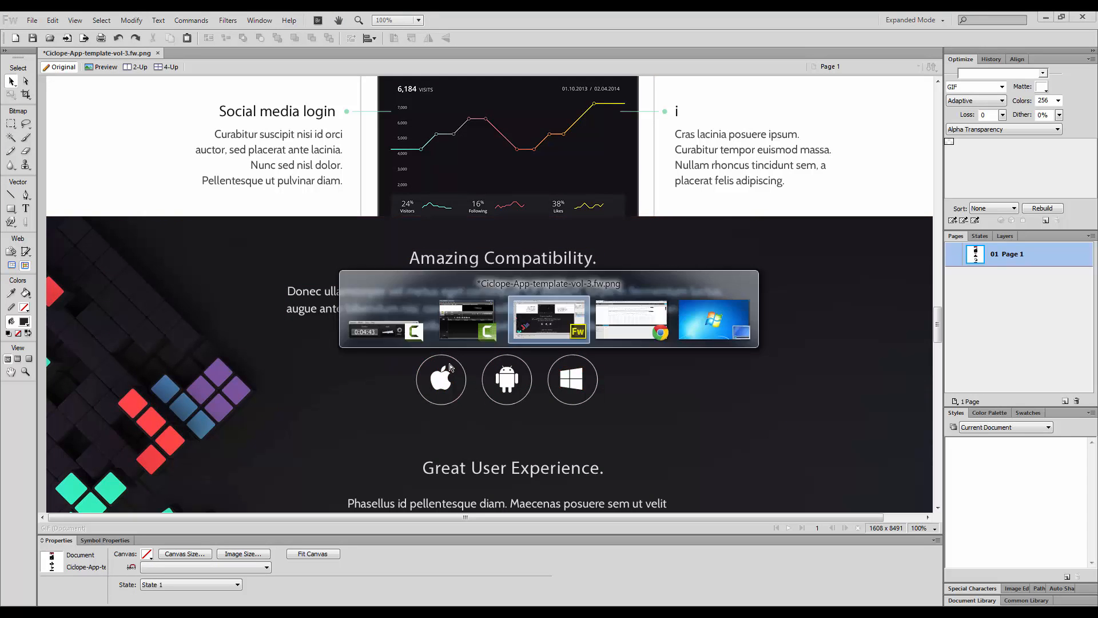
key("alt+Tab")
- Search the web for "font awesome" in a new browser tab and open the Font Awesome site
left_click(126, 20)
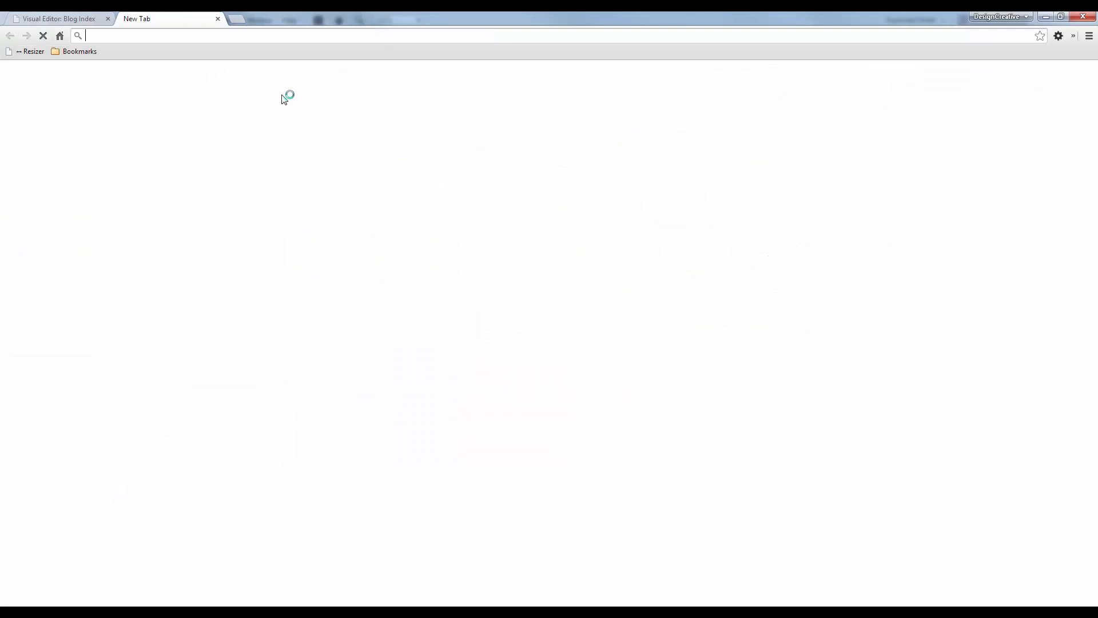
type("fo9nt aw")
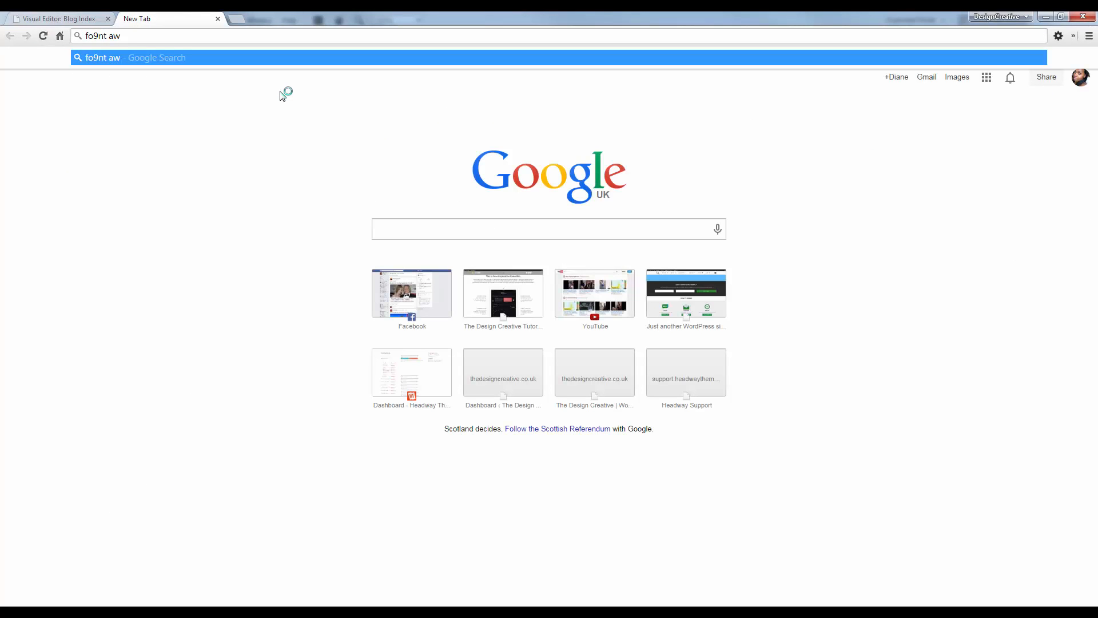
key("BackSpace")
key("BackSpace")
key("BackSpace")
key("ctrl+a")
type("font aw")
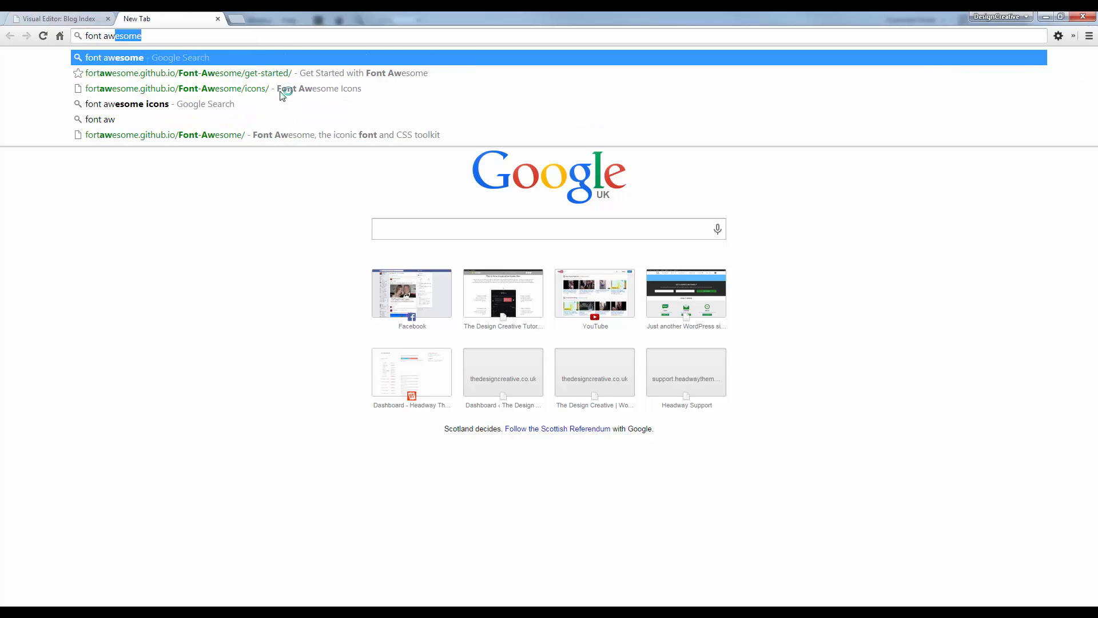
key("Return")
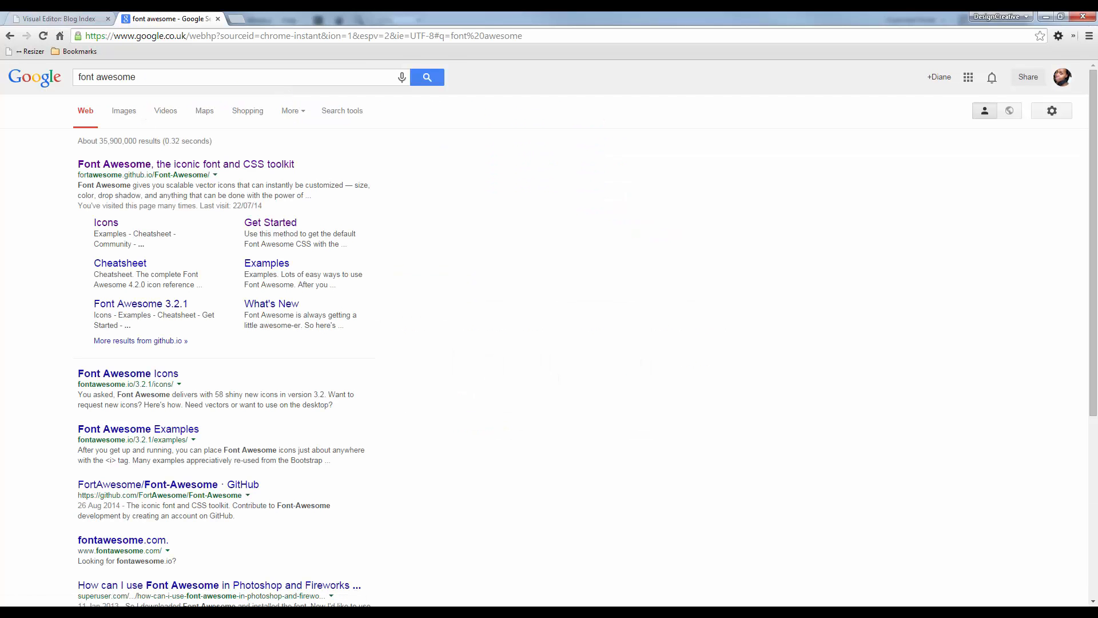
left_click(254, 169)
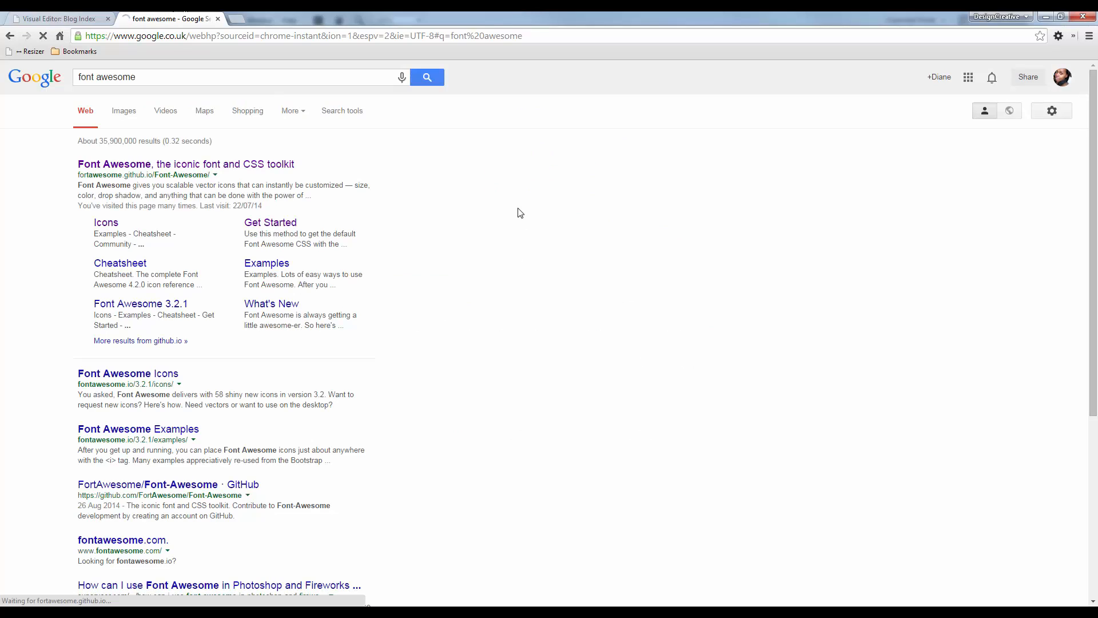
- Check the mockup's platform icons and open the fa-apple page from Font Awesome's icon list, searching the list for "apple"
key("alt+Tab")
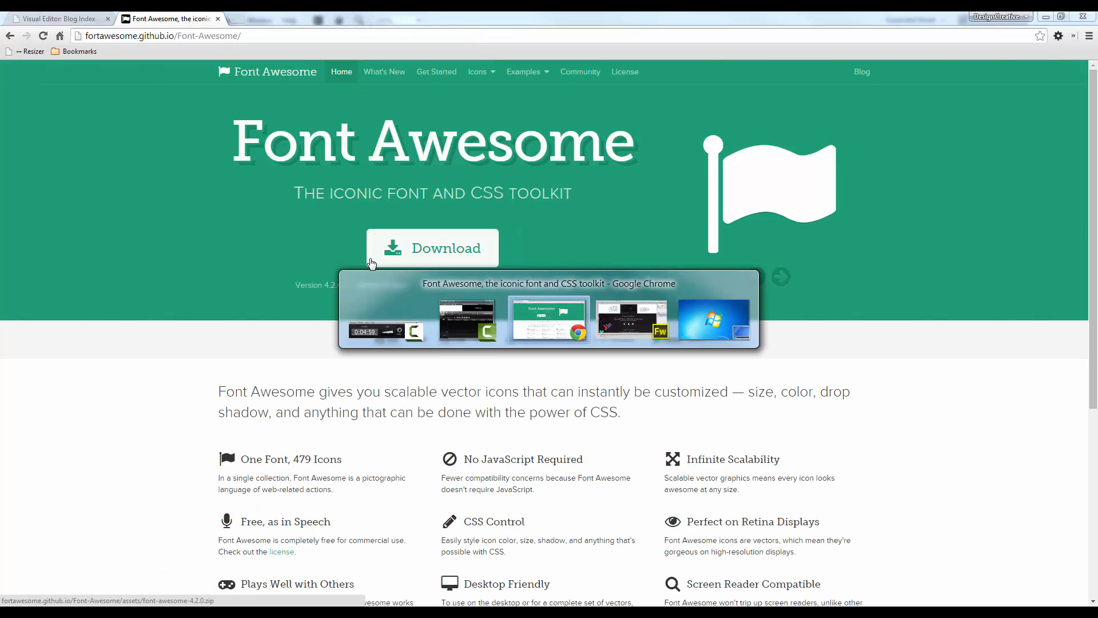
key("alt+Tab")
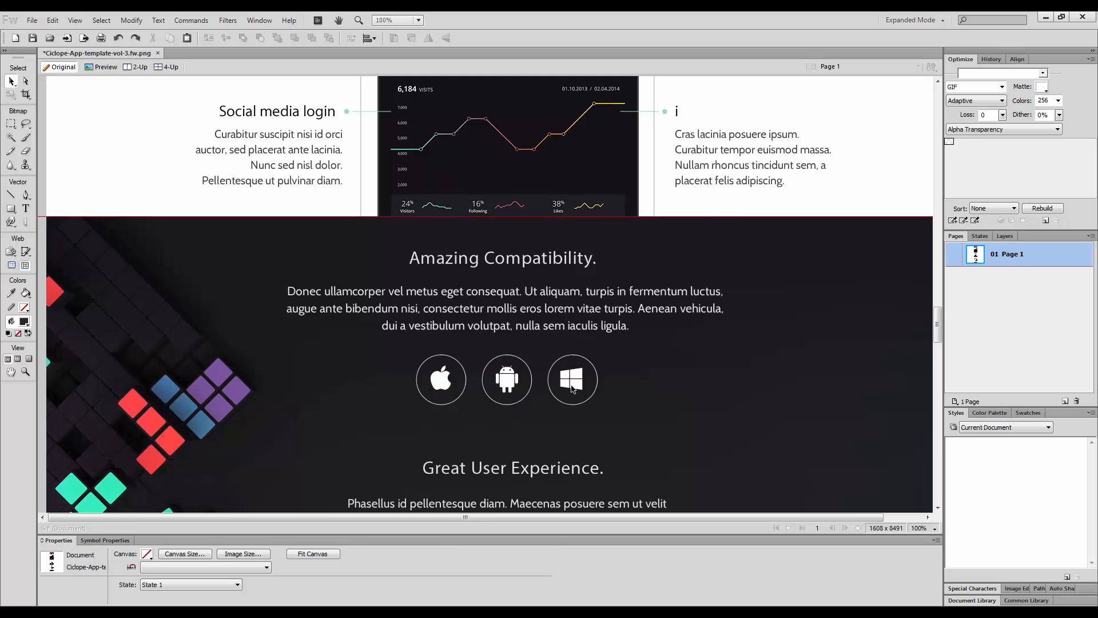
key("alt+Tab")
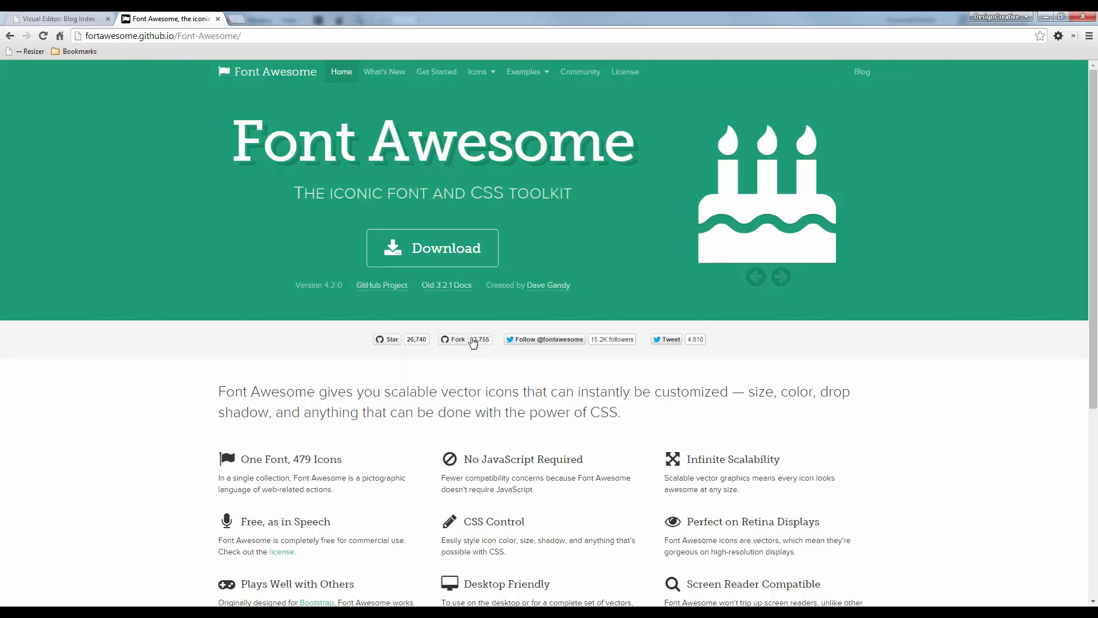
left_click(478, 71)
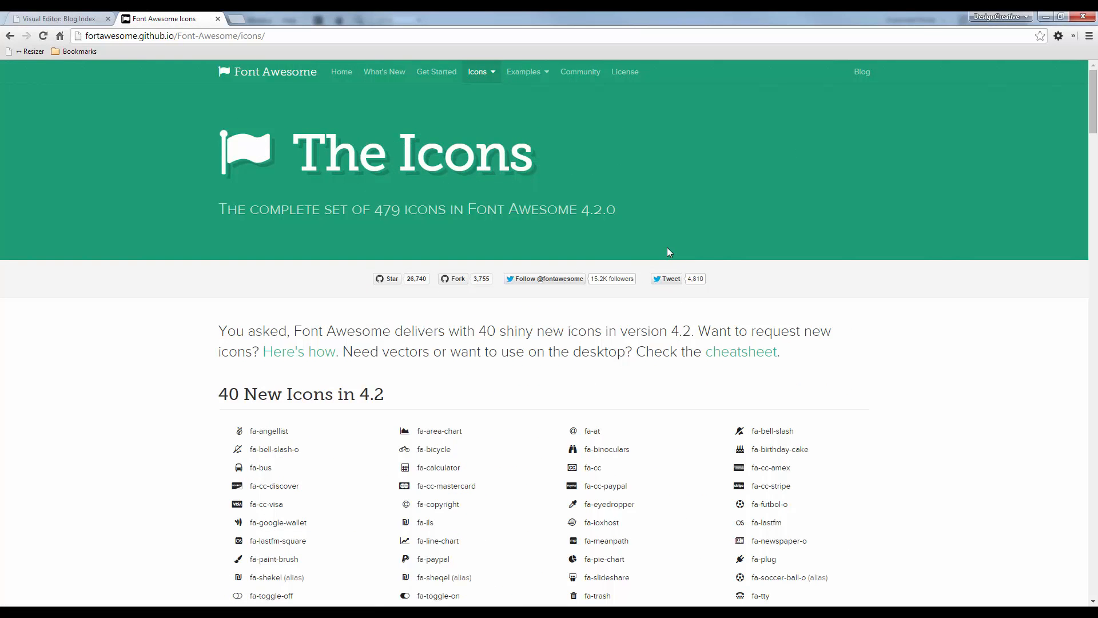
key("ctrl+f")
type("apple")
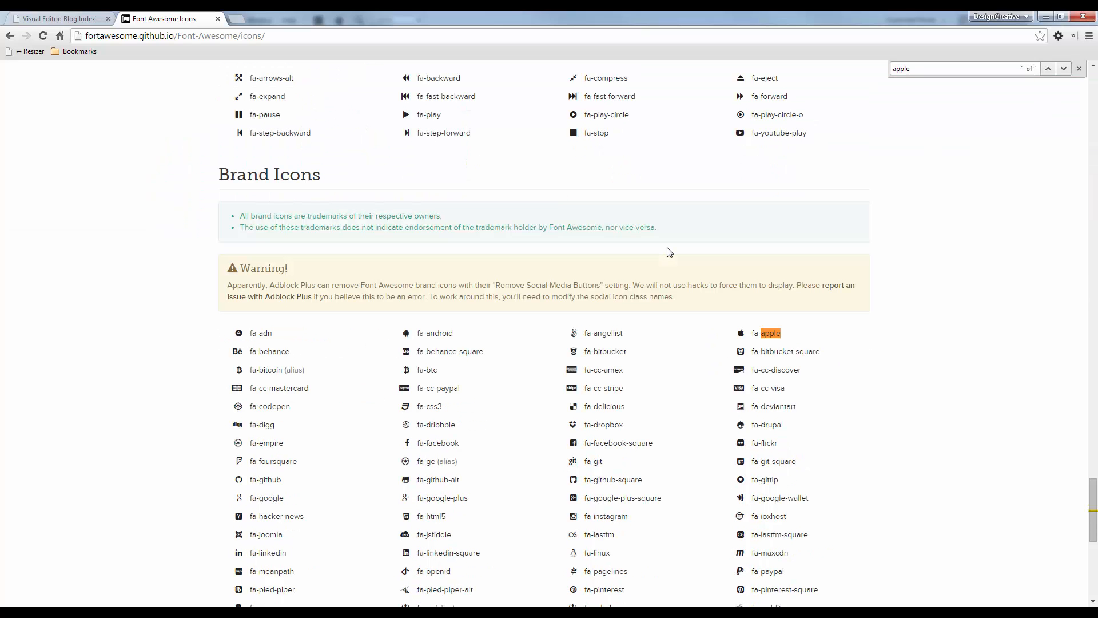
left_click(767, 332)
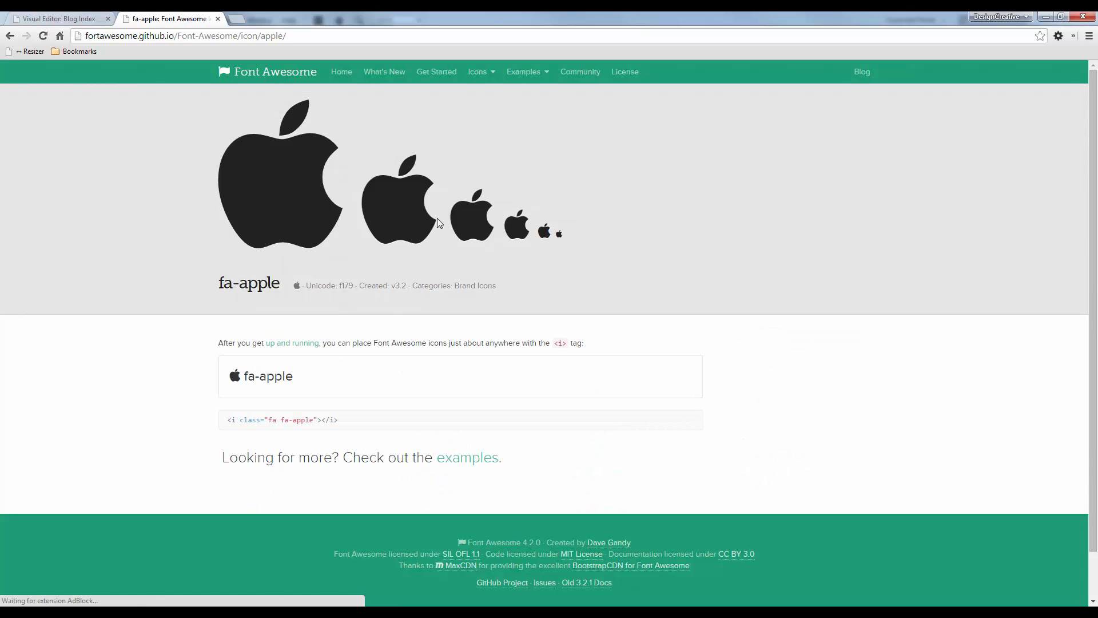
- Copy the snippet <i class="fa fa-apple"></i> from the icon page into the Custom Code block's content
left_click_drag(339, 421, 231, 423)
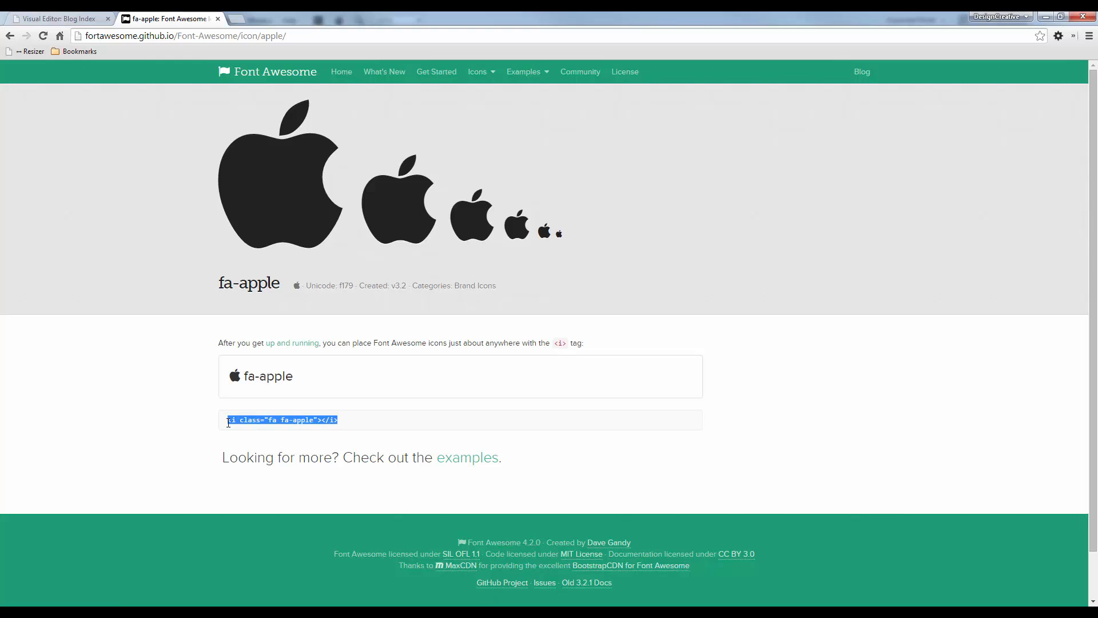
left_click(103, 18)
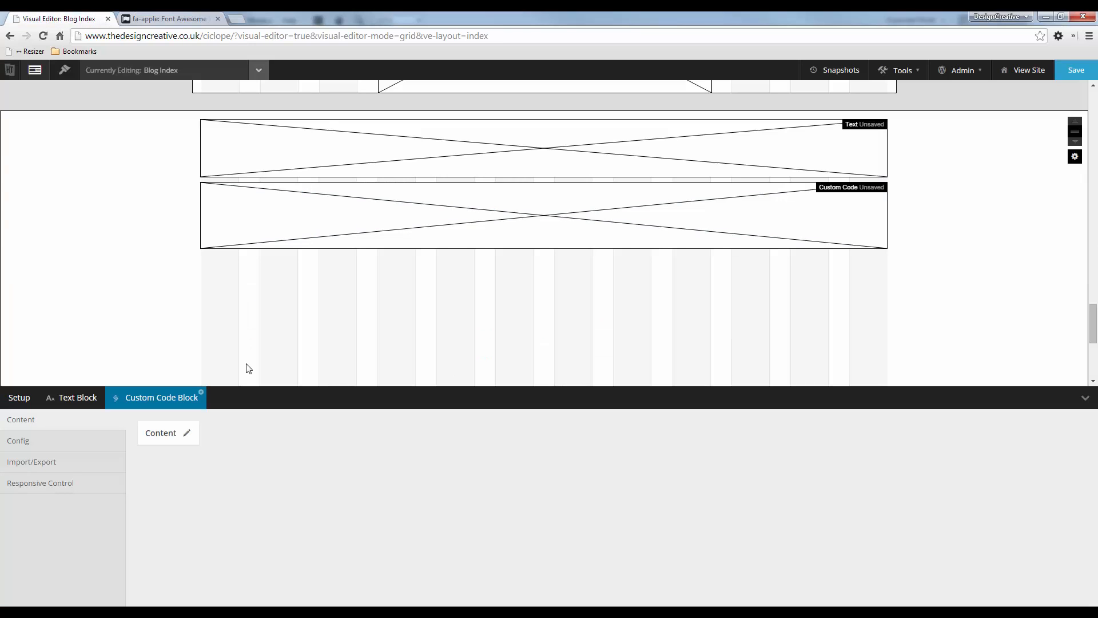
left_click(177, 438)
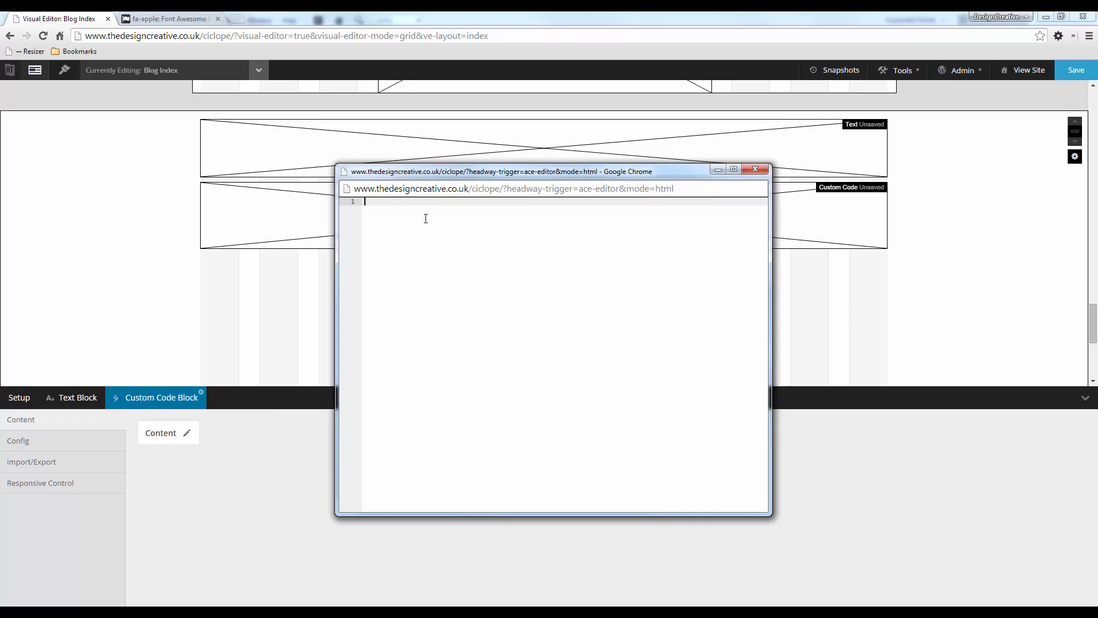
type("<i class=\"fa fa-apple\"></i>")
- Copy the snippet <i class="fa fa-android"></i> from Font Awesome's fa-android page onto a new line of the Custom Code block's content
left_click(169, 19)
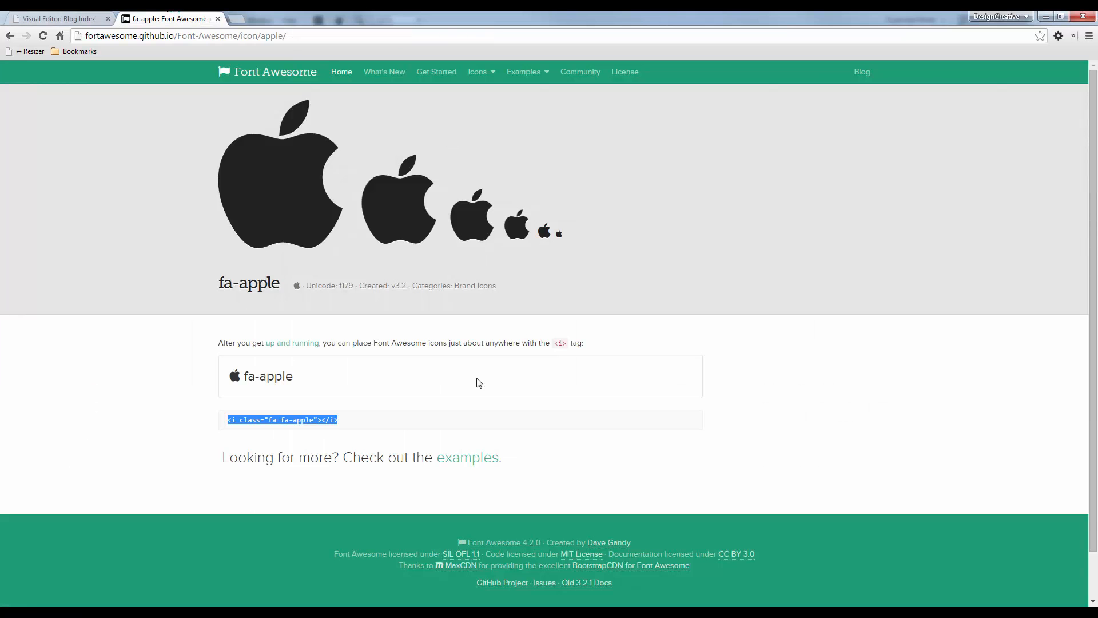
key("alt+Left")
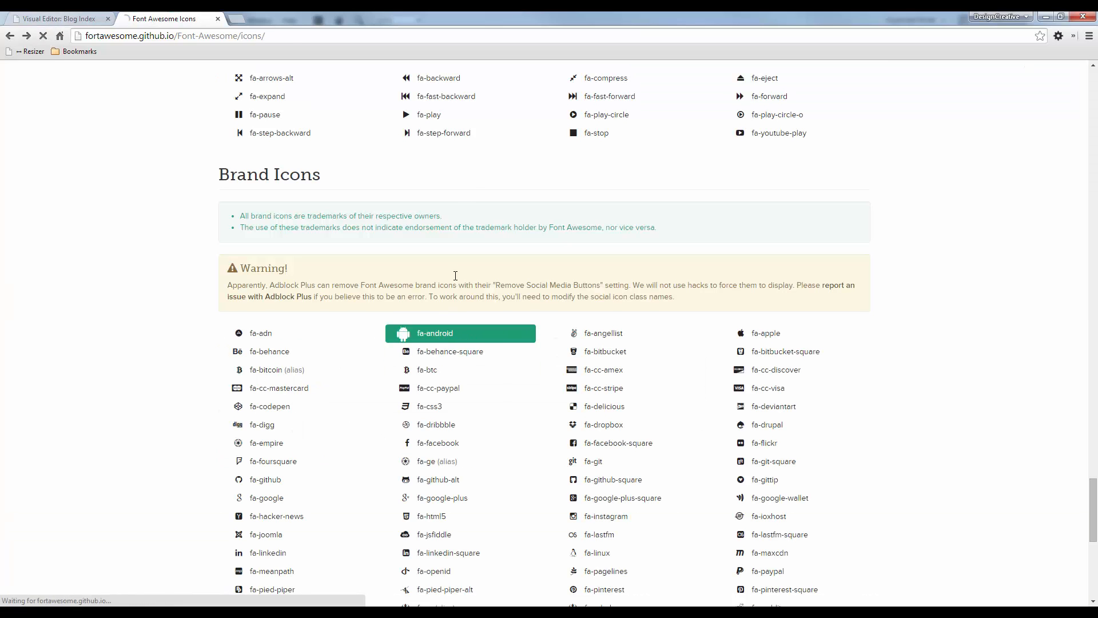
left_click(446, 343)
left_click_drag(356, 423, 229, 414)
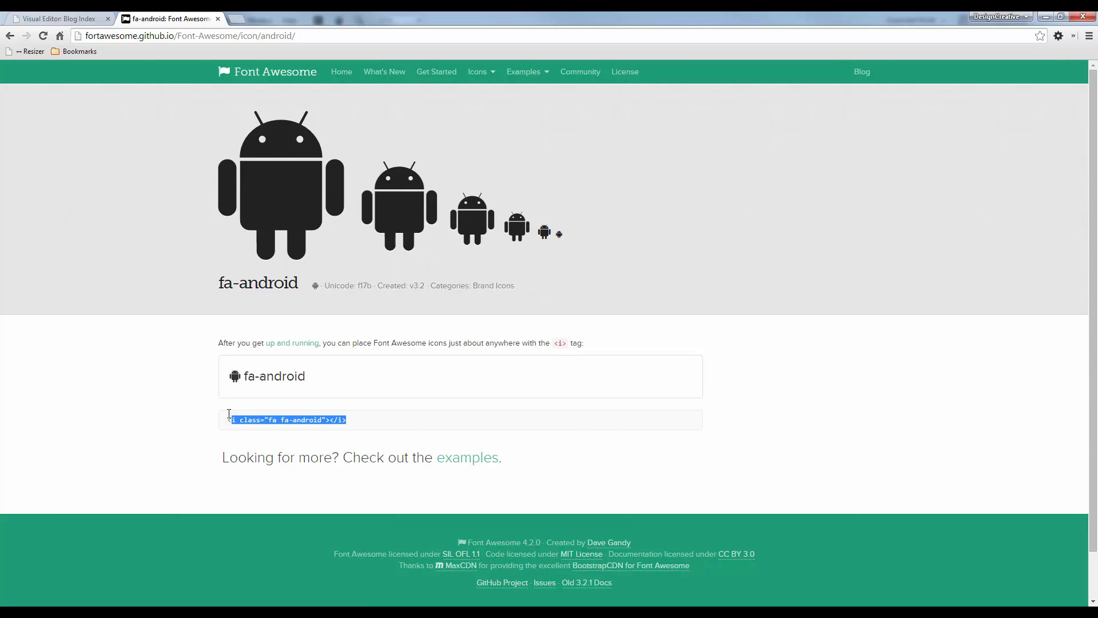
left_click(52, 18)
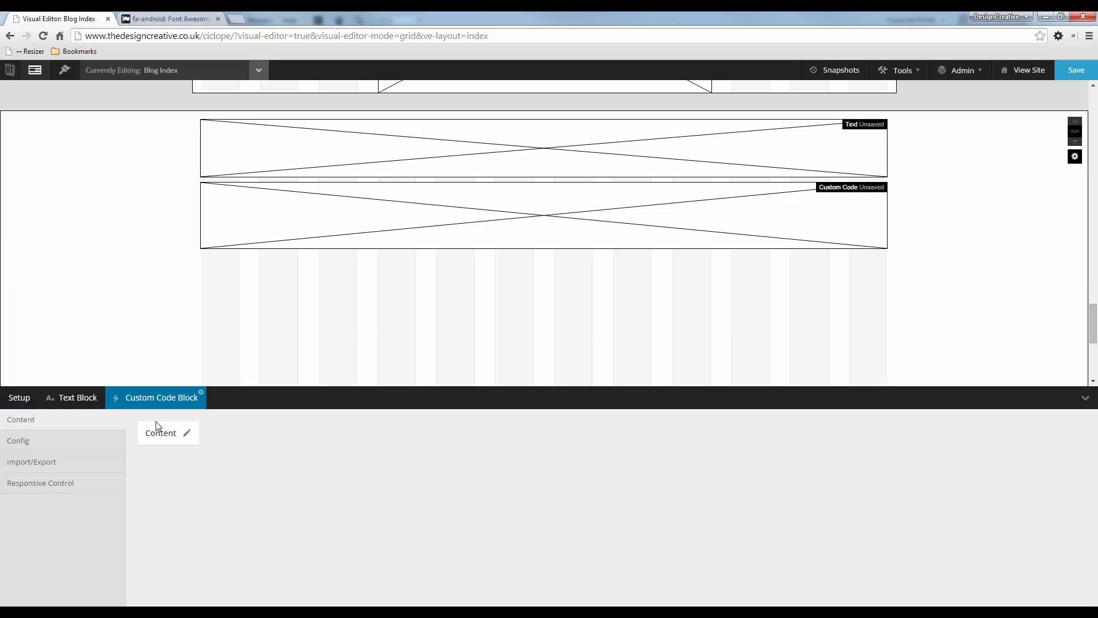
left_click(184, 435)
key("Return")
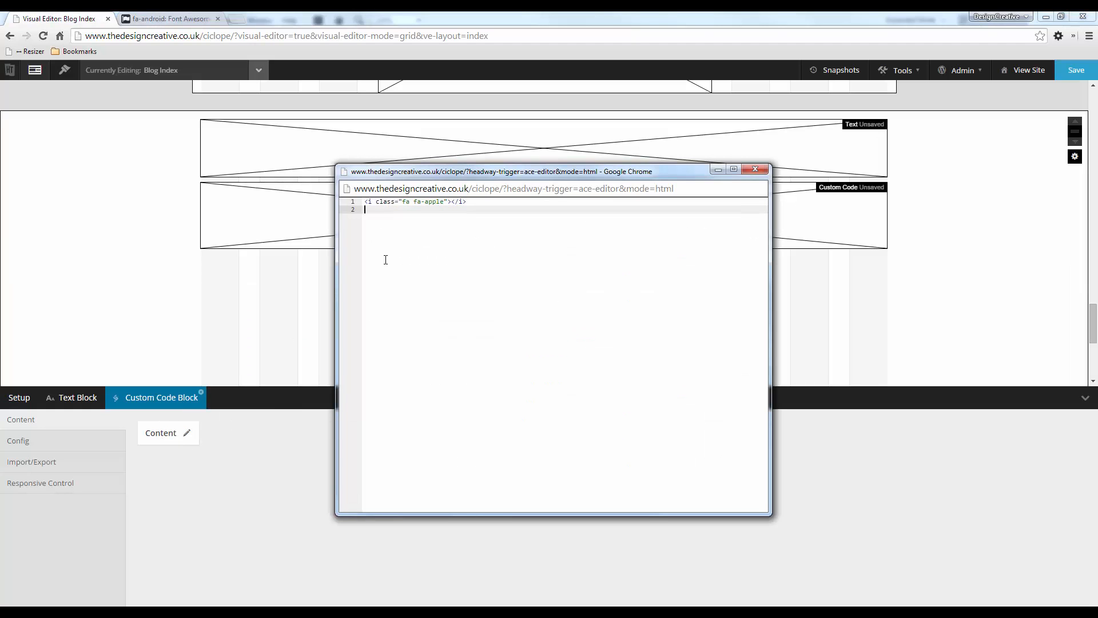
type("<i class=\"fa fa-android\"></i>")
- Copy the snippet <i class="fa fa-windows"></i> from Font Awesome's fa-windows page onto a third line of the Custom Code block's content
left_click(171, 18)
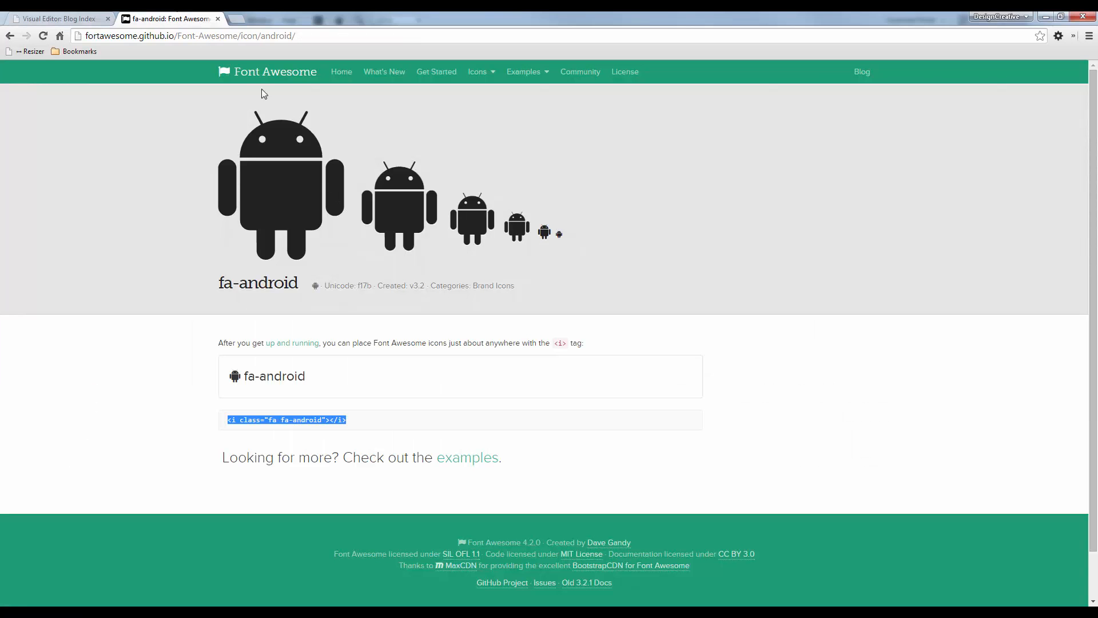
key("alt+Left")
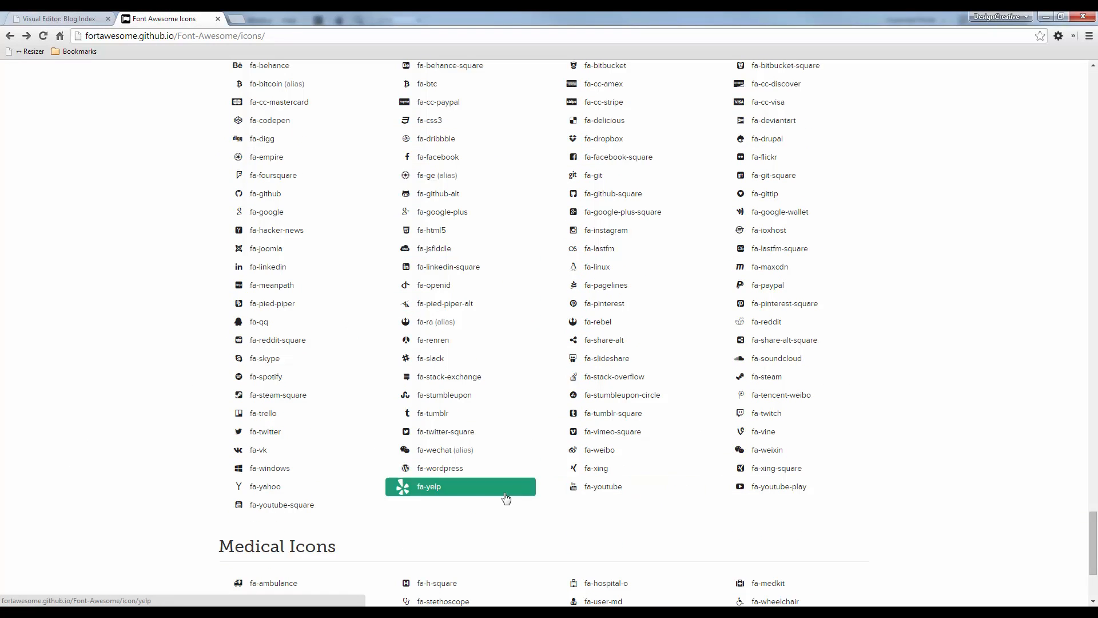
left_click(277, 466)
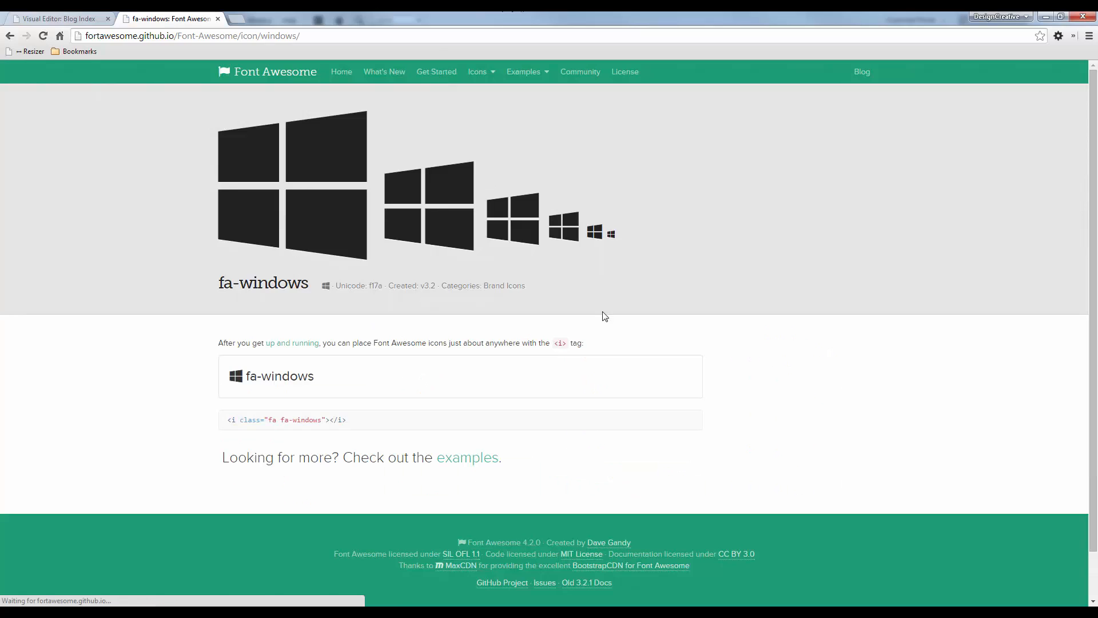
left_click_drag(385, 422, 217, 409)
key("ctrl+c")
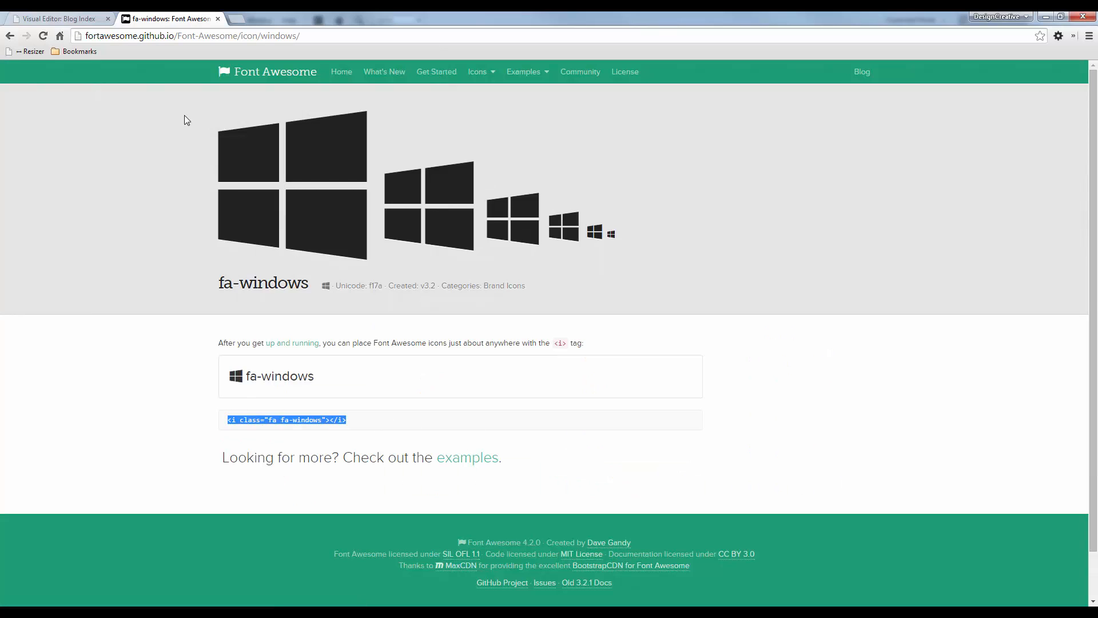
key("ctrl+shift+Tab")
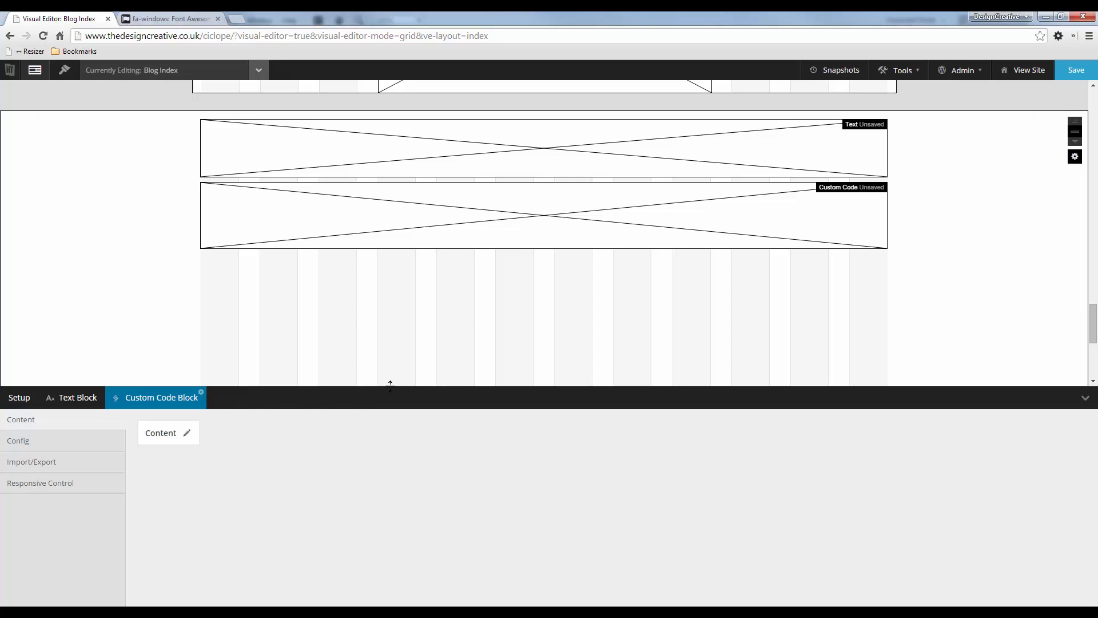
left_click(187, 432)
key("Return")
key("ctrl+v")
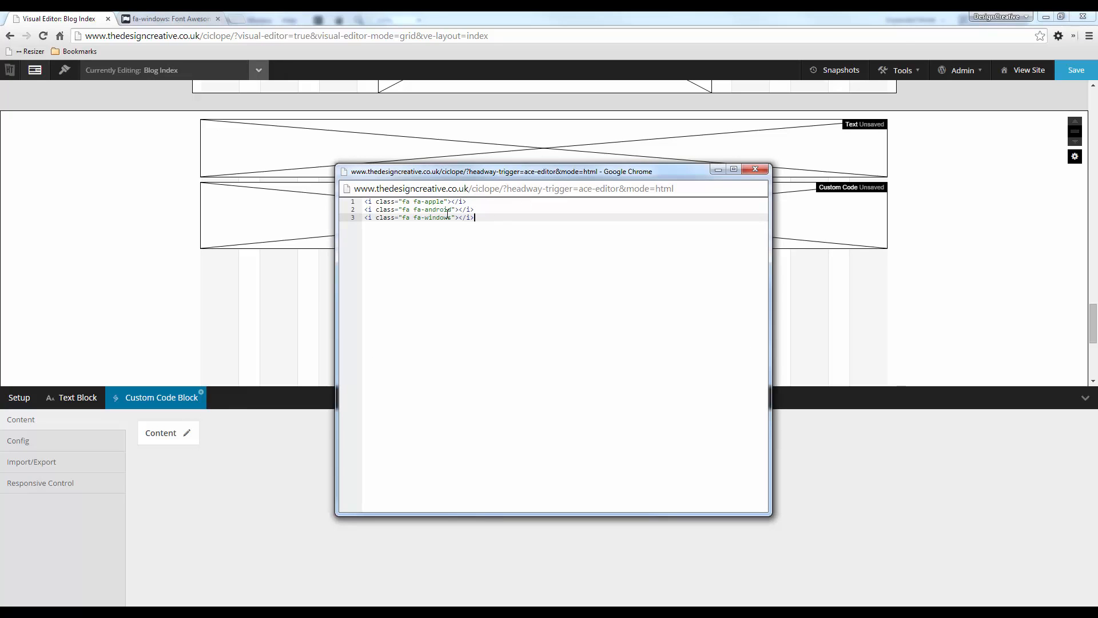
- Add the class "amazing" to the Apple, Android and Windows icon tags in the Custom Code block's content
left_click(445, 202)
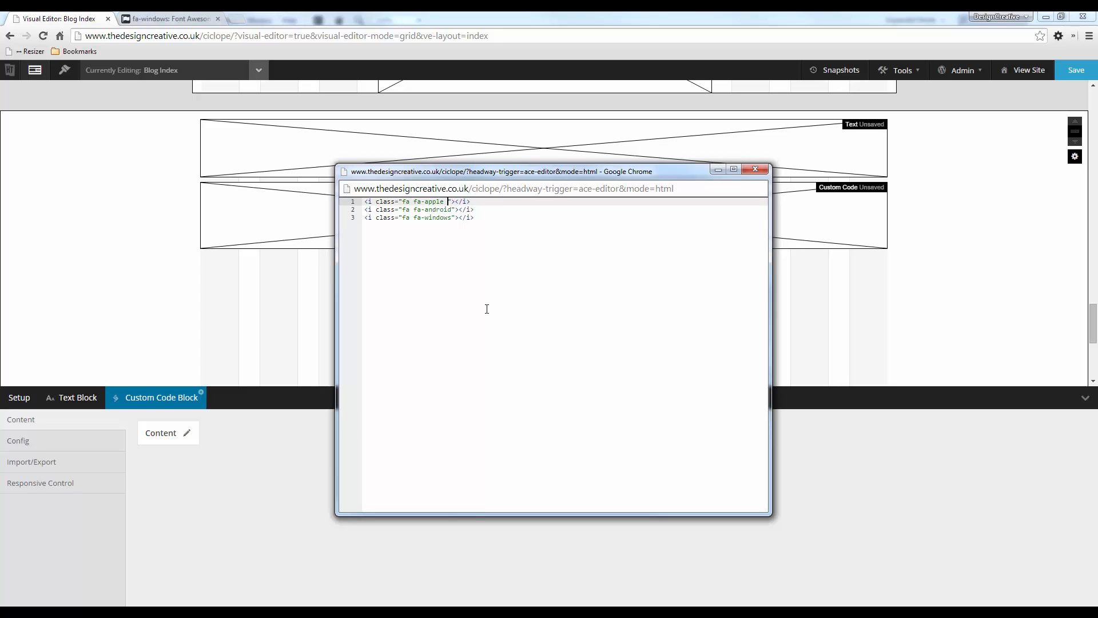
key("alt+Tab")
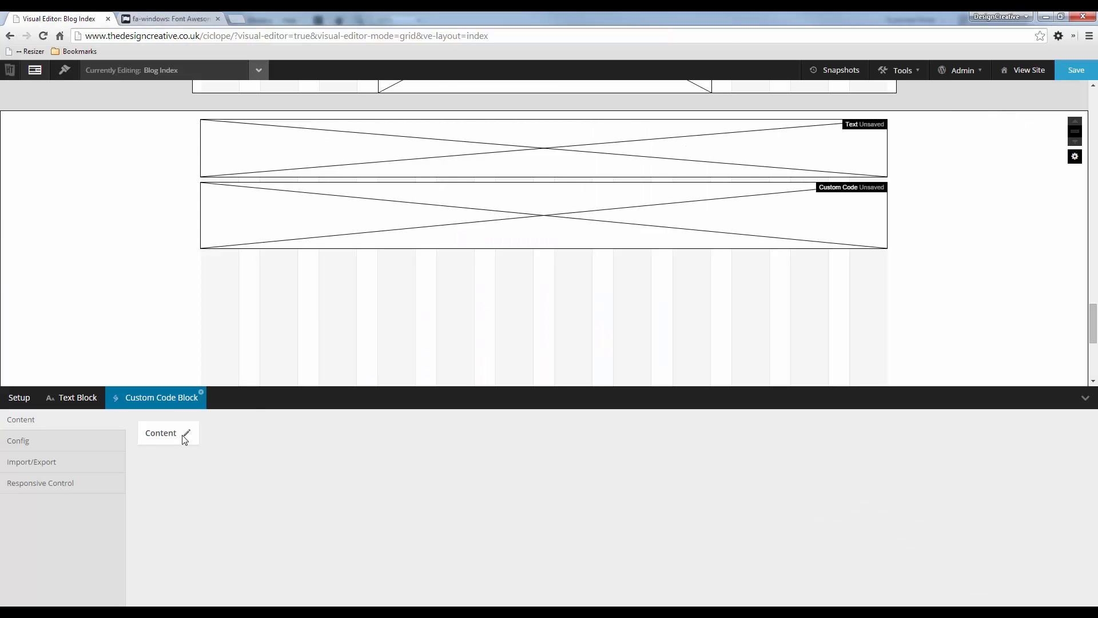
left_click(186, 434)
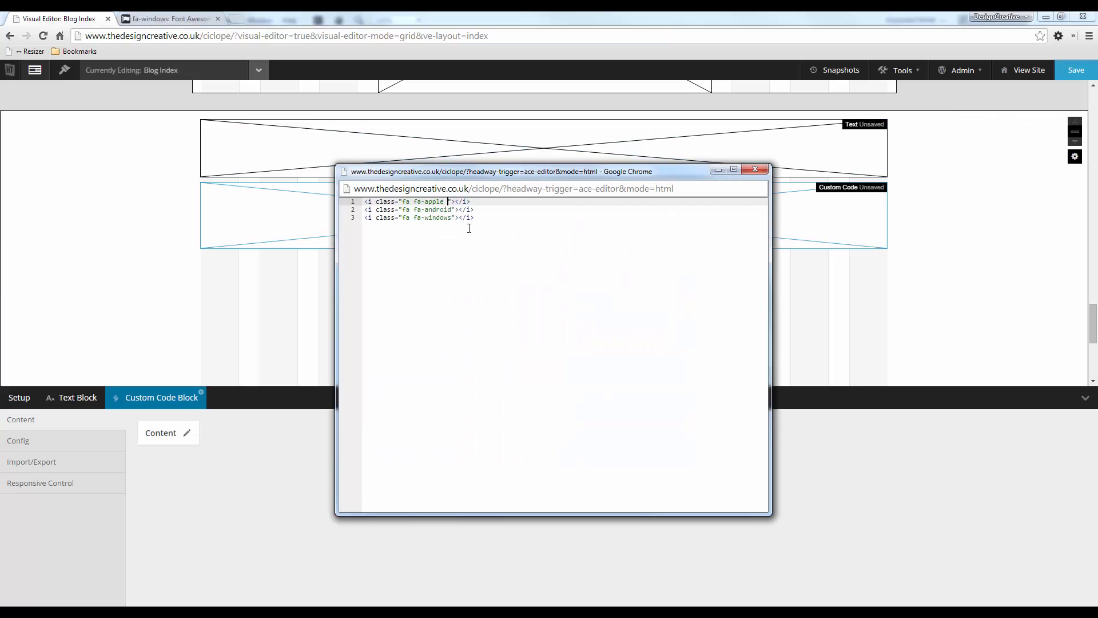
type("amazing")
left_click(454, 209)
type("amazing")
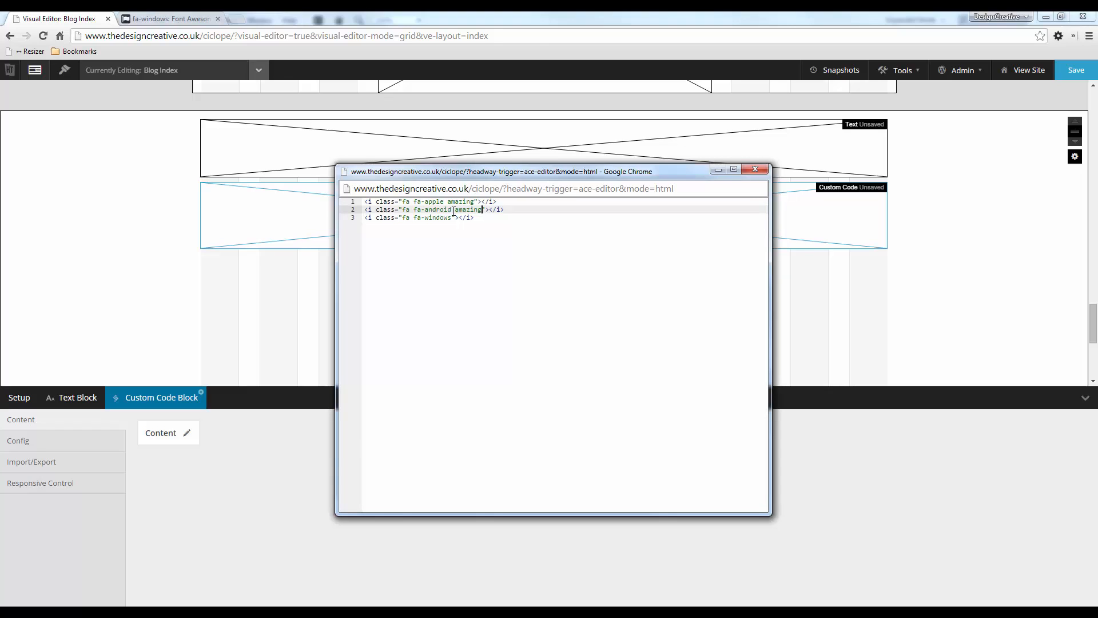
left_click_drag(455, 212, 452, 218)
left_click(464, 237)
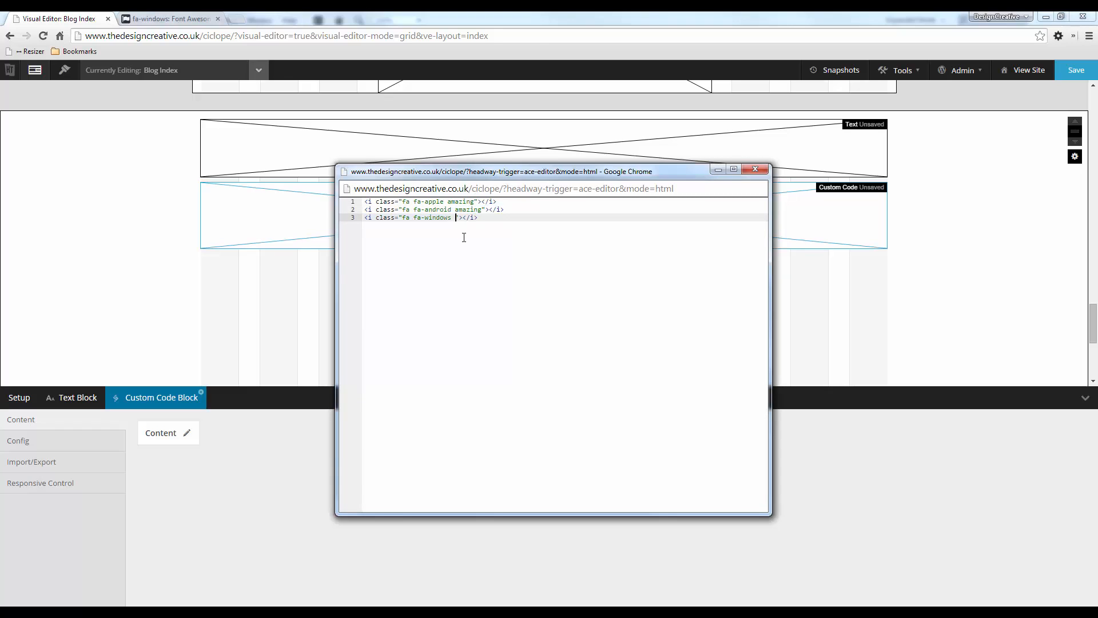
type("amazing")
left_click(480, 547)
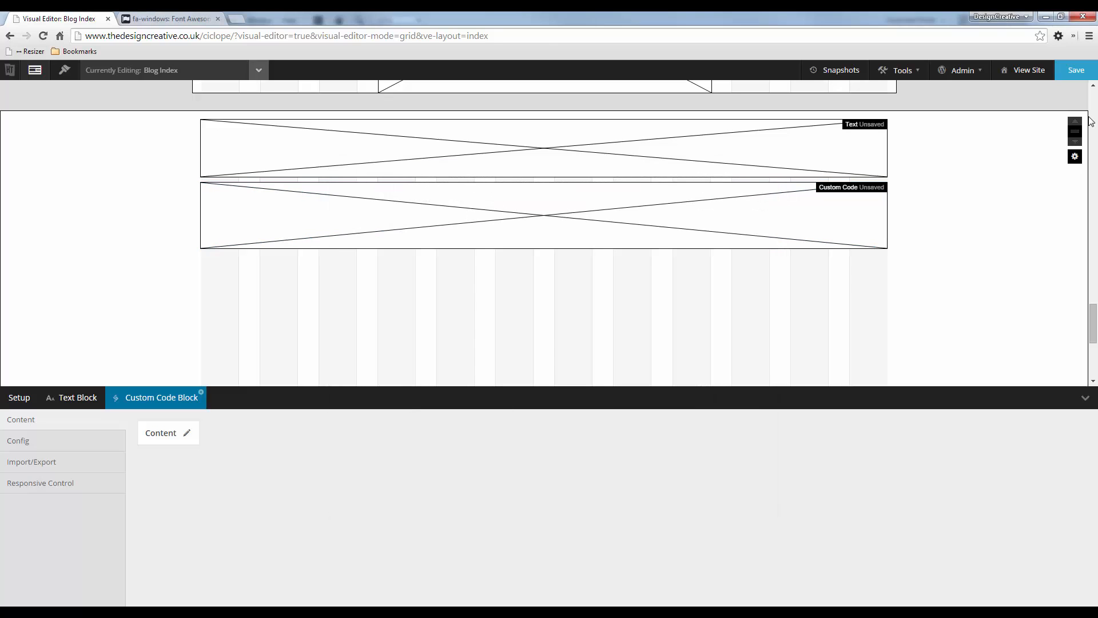
- Save the layout and check the Amazing Compatibility text and platform icons on the live site
left_click(1081, 69)
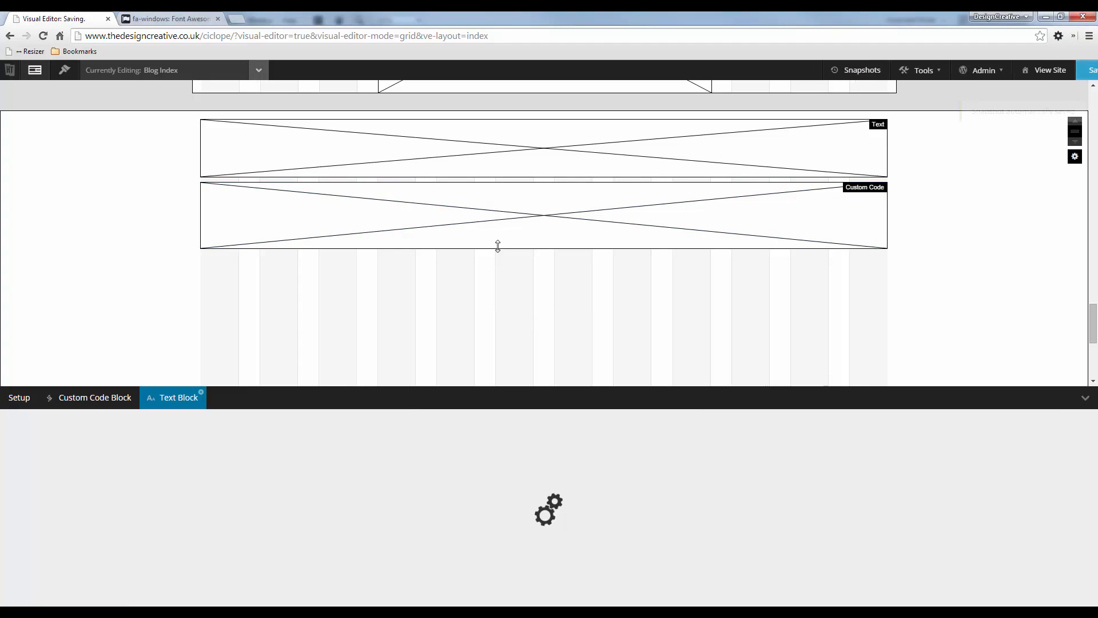
left_click(1067, 70)
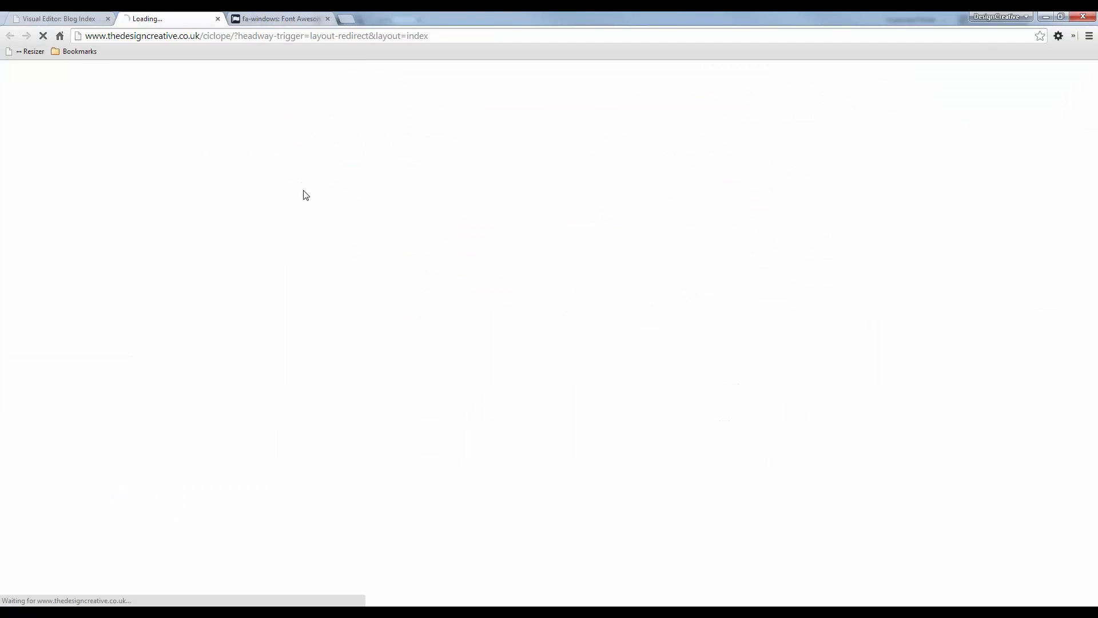
scroll(453, 281, "down", 10)
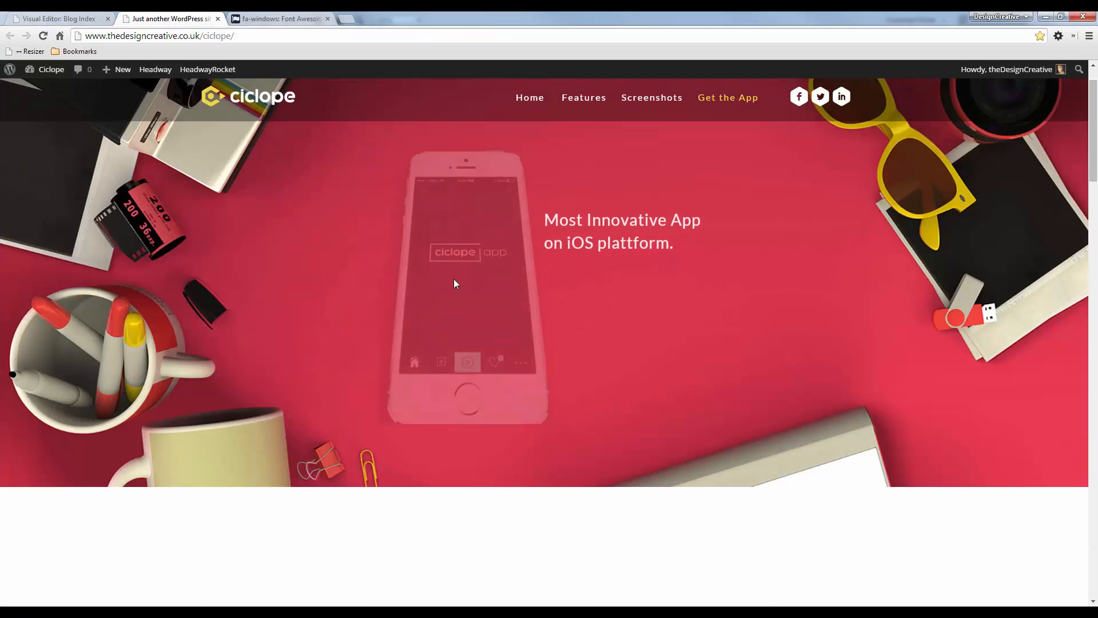
scroll(444, 260, "down", 20)
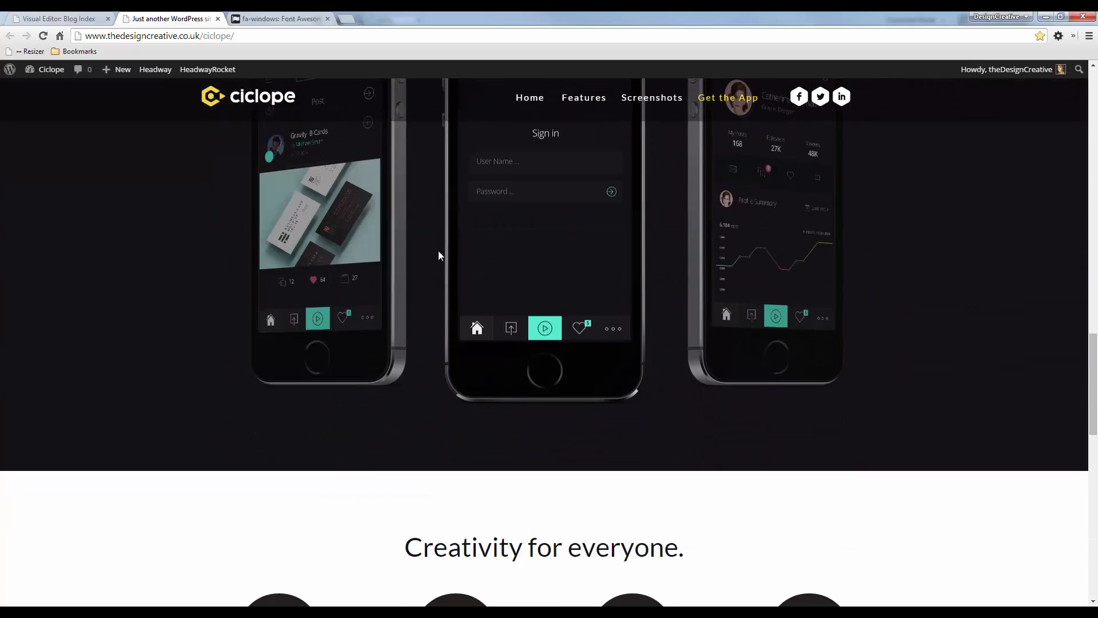
scroll(436, 252, "down", 5)
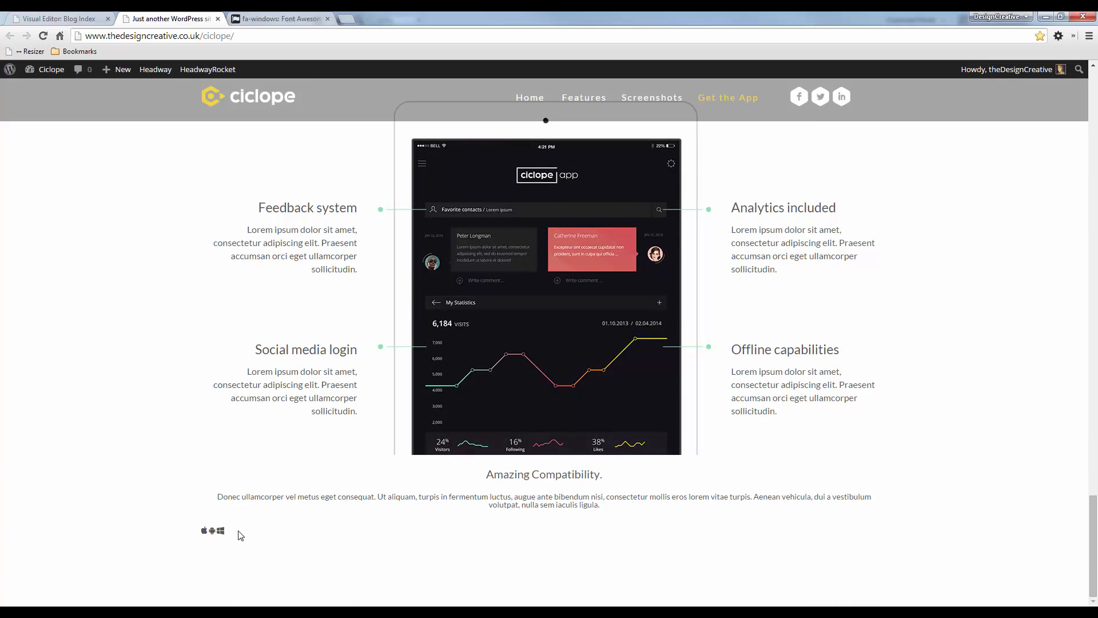
- Set the alias of the wrapper holding the Amazing Compatibility blocks to "amazing" in the visual editor
left_click(54, 18)
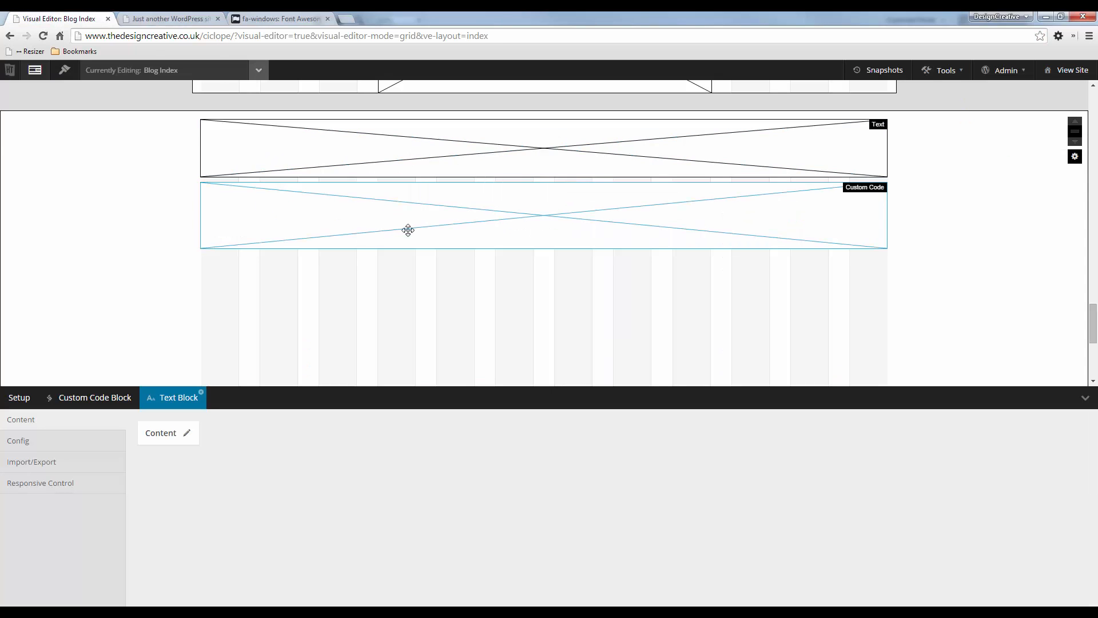
right_click(144, 165)
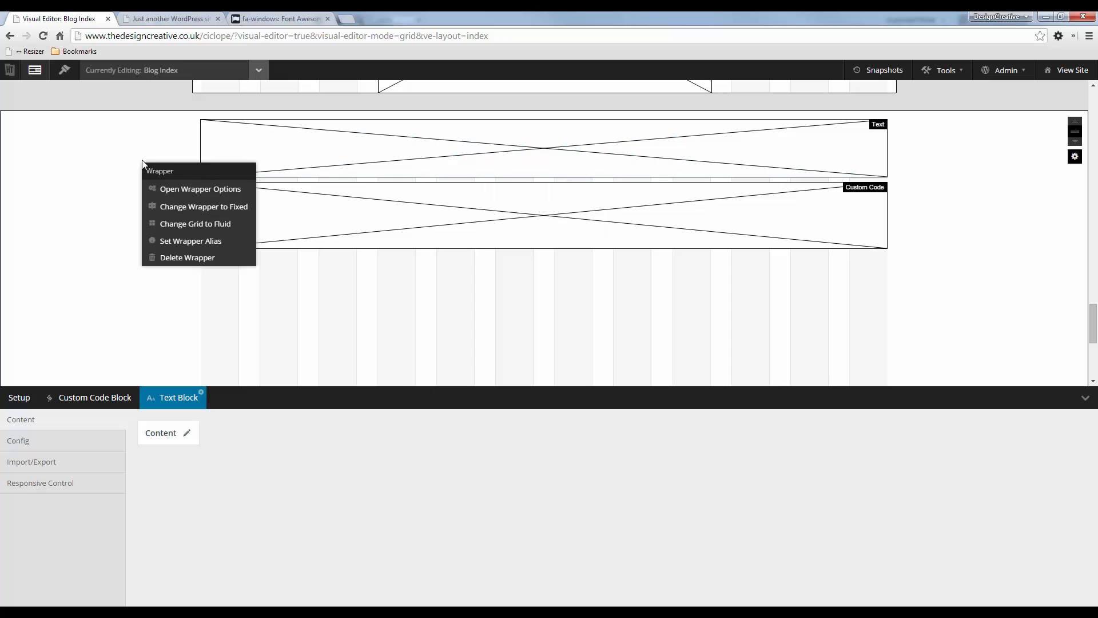
left_click(219, 246)
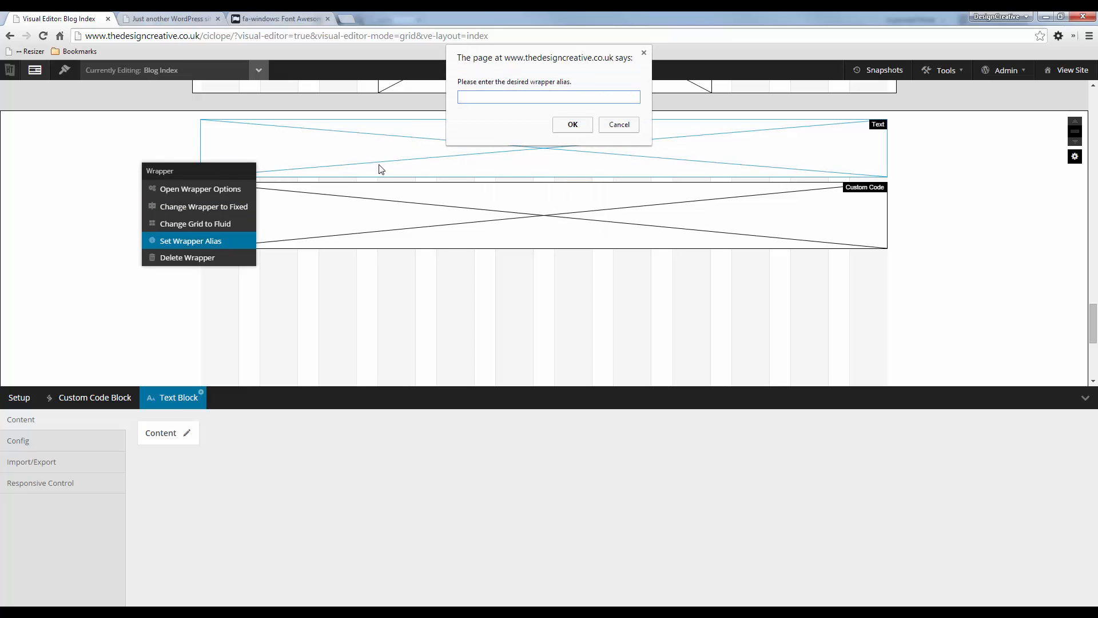
type("amazing")
key("Return")
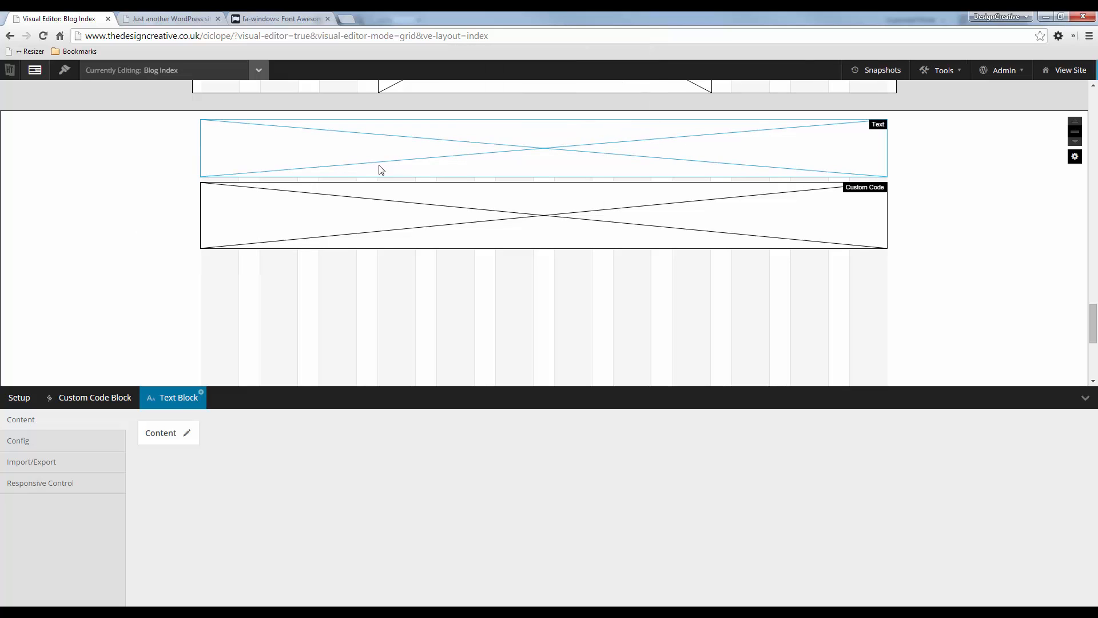
- Set the Text block's alias to "amazing header" and the Custom Code block's alias to "amazing icons"
right_click(373, 164)
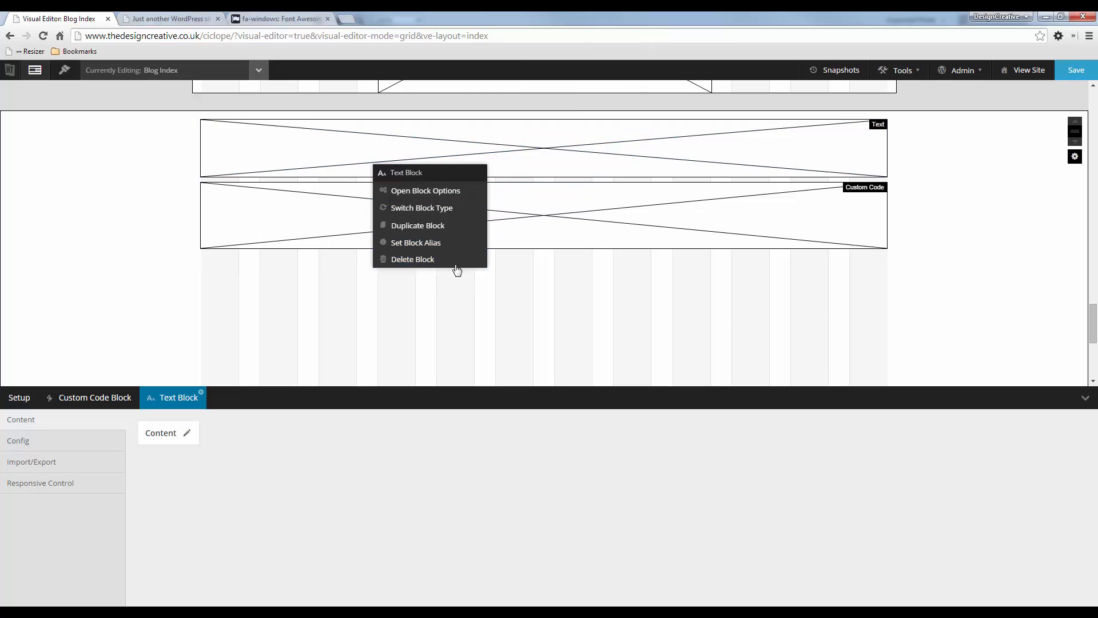
left_click(438, 243)
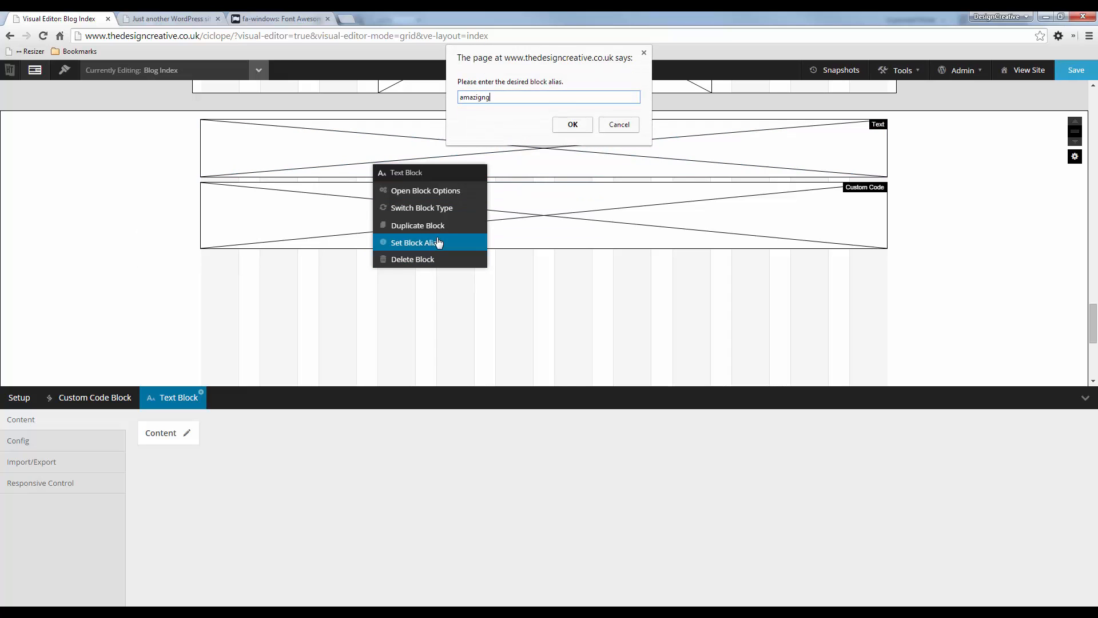
type("amazing header")
key("Return")
right_click(480, 241)
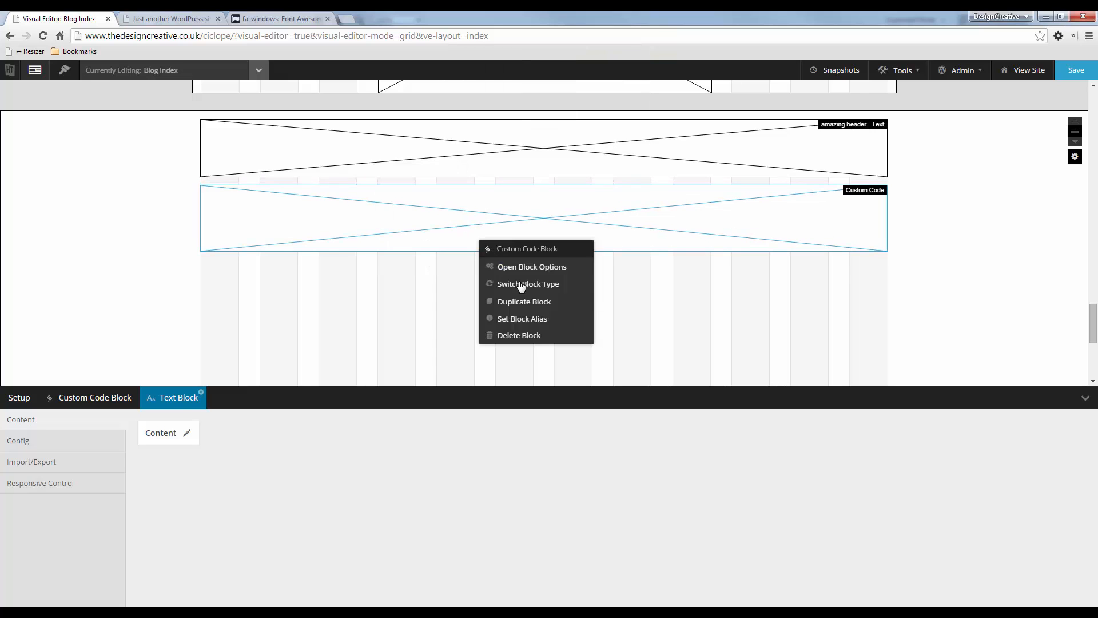
left_click(550, 324)
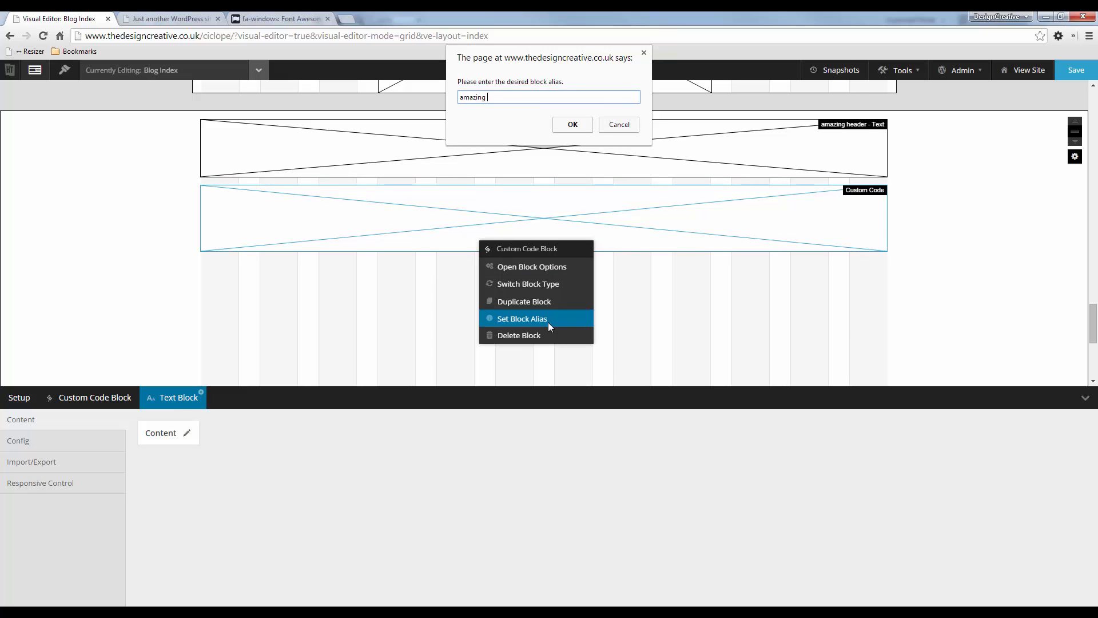
type("amazing icons")
key("Return")
- Bring up the separate code editor window with the icon snippets and close it
key("alt+Tab")
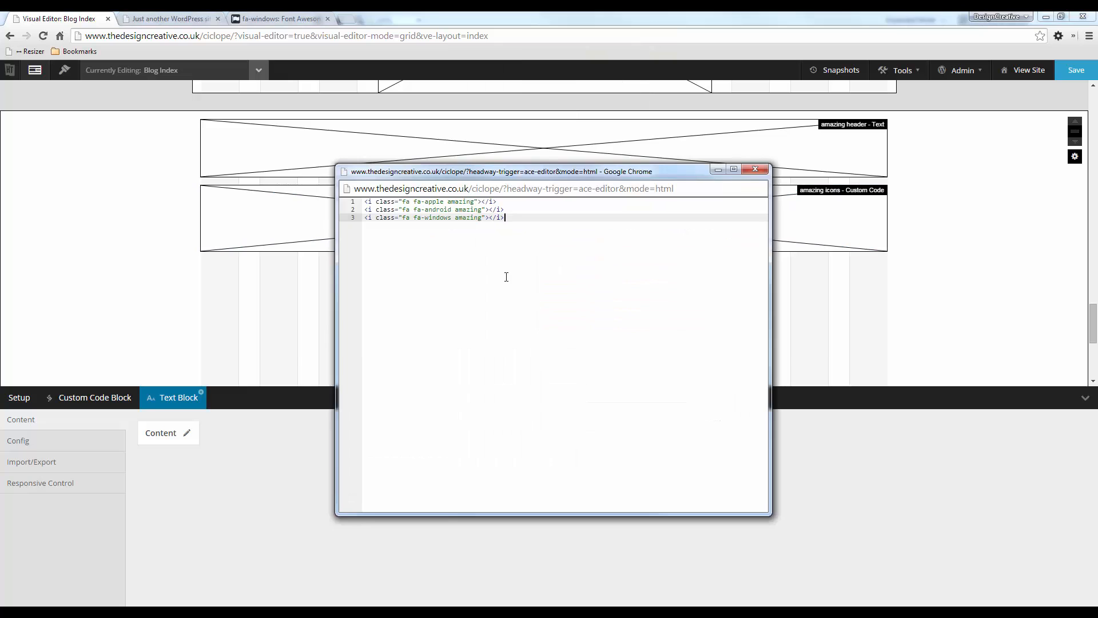
key("alt+Tab")
key("alt+Tab")
left_click(755, 169)
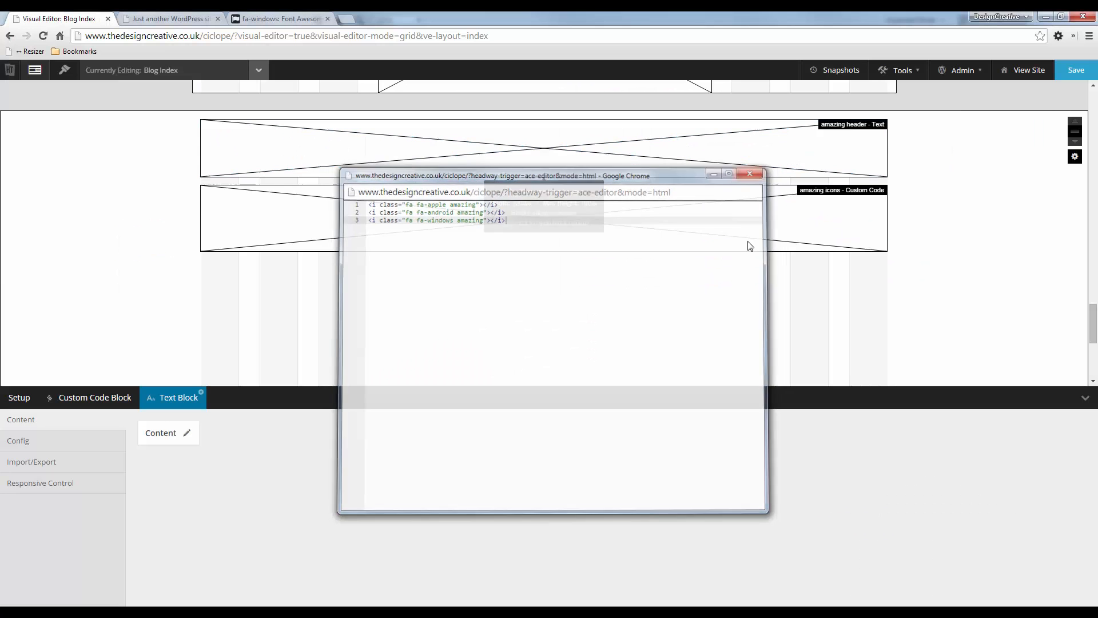
- Examine the Great User Experience text and Watch the Video button below the platform icons in the Fireworks mockup
key("alt+Tab")
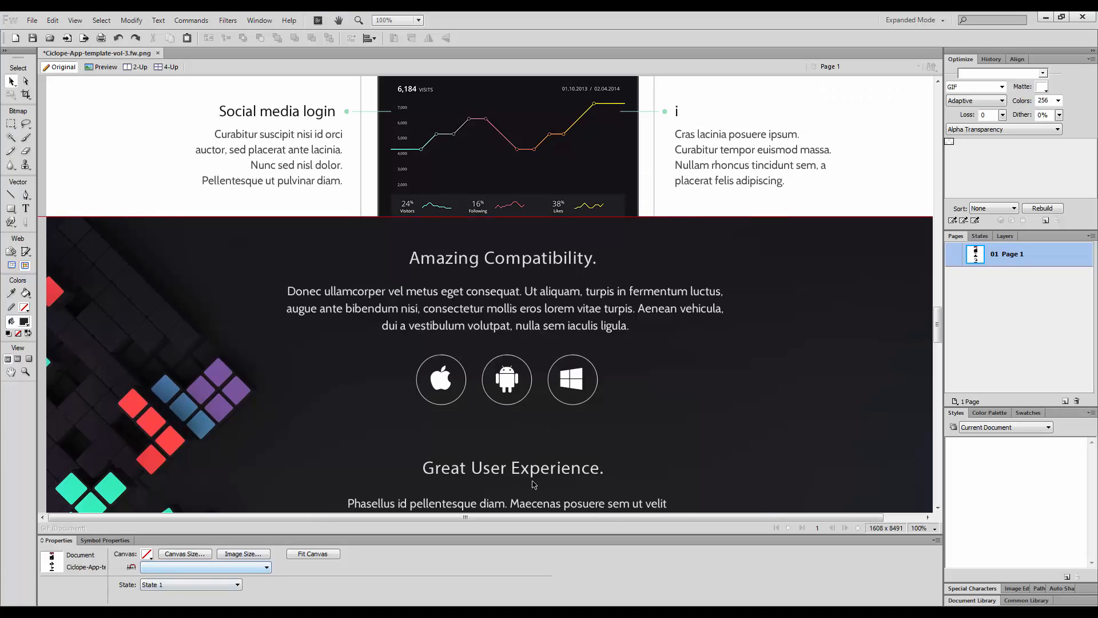
left_click(684, 383)
scroll(685, 383, "down", 5)
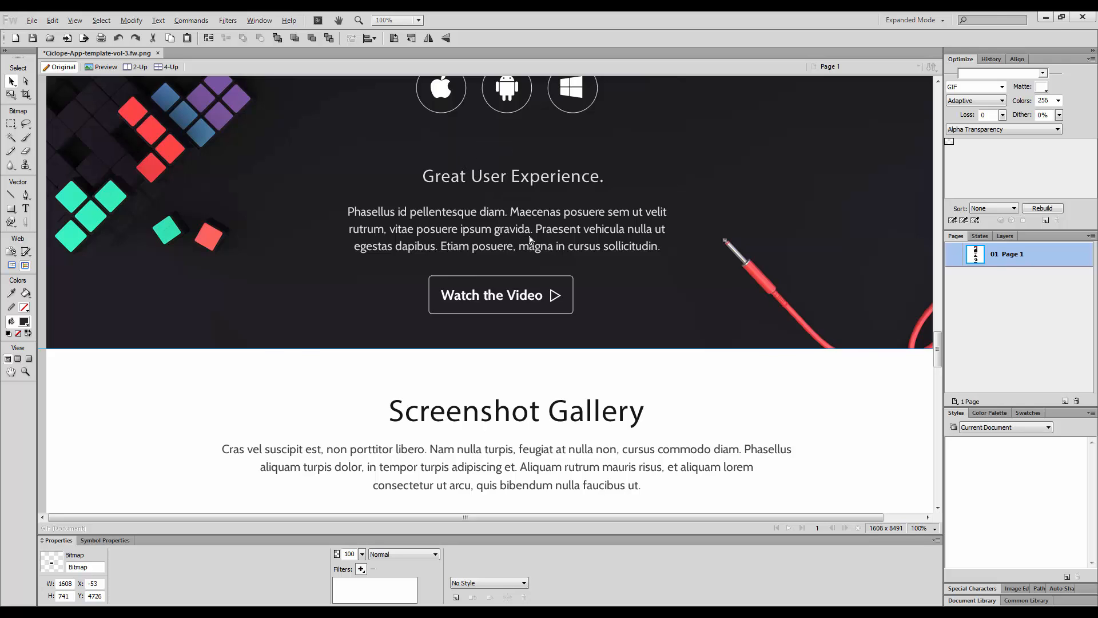
key("alt+Tab")
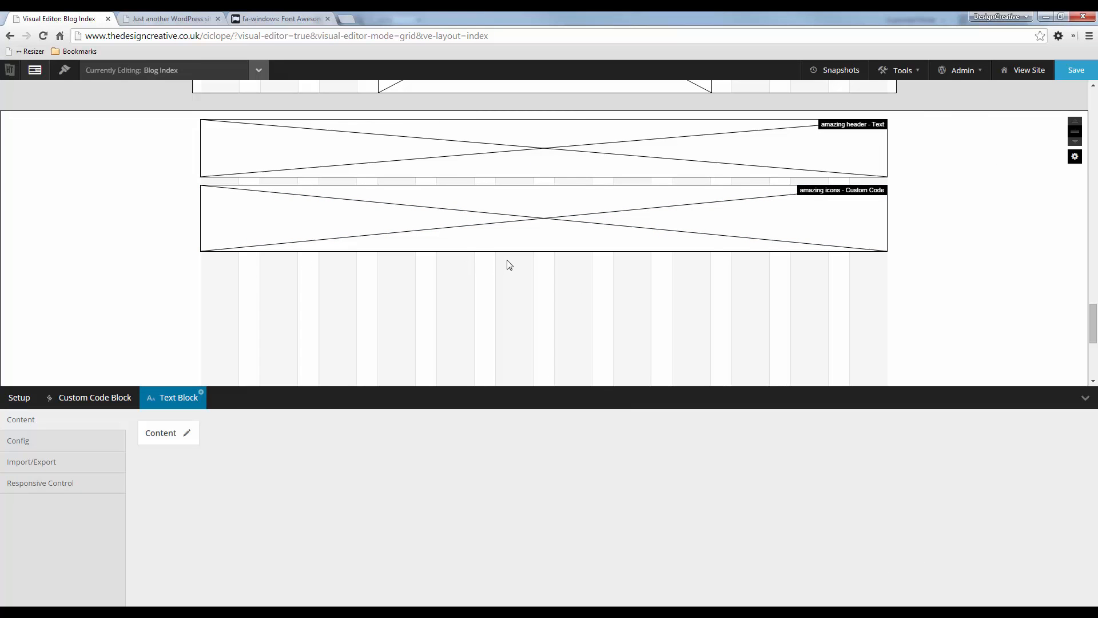
- Add a two-column Custom Code block centred below the amazing icons block, with <hr> as its content
left_click_drag(596, 284, 617, 286)
left_click(396, 465)
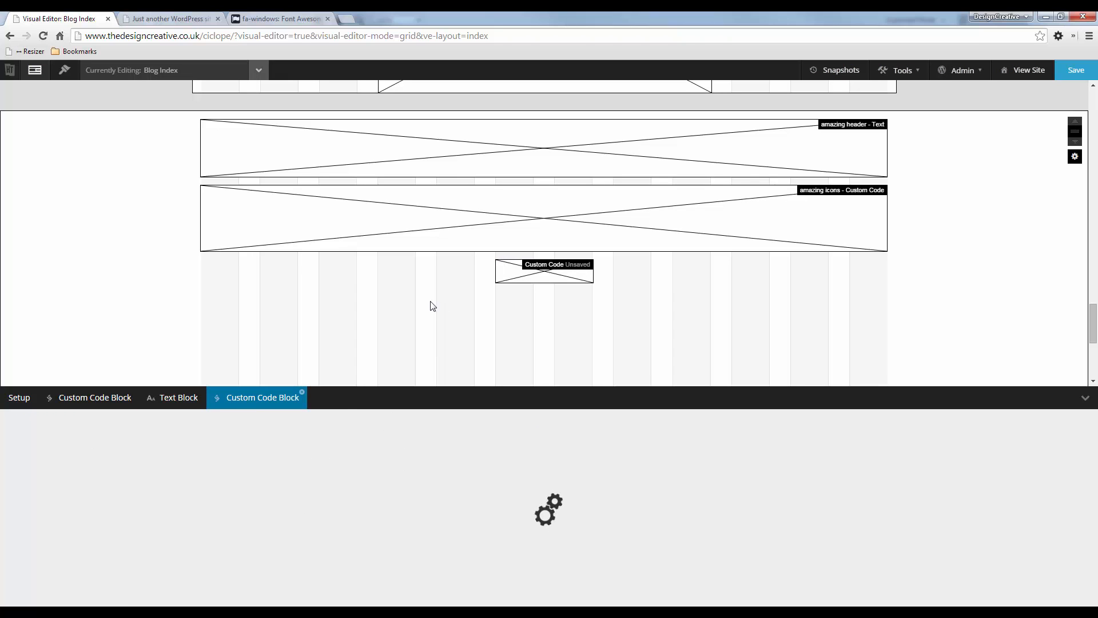
left_click(187, 433)
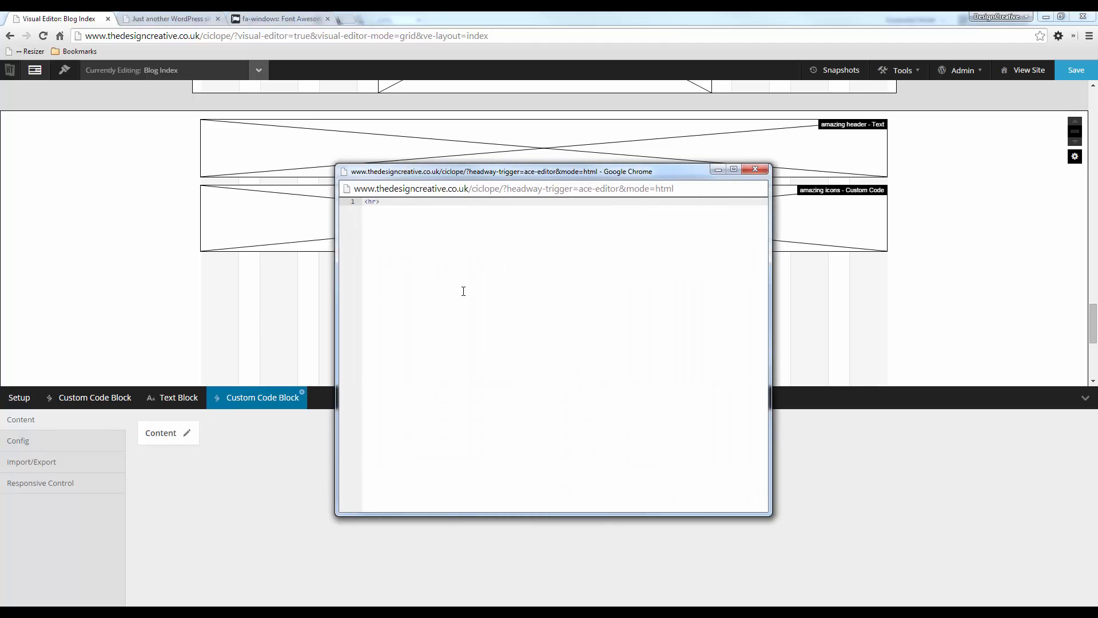
left_click(247, 307)
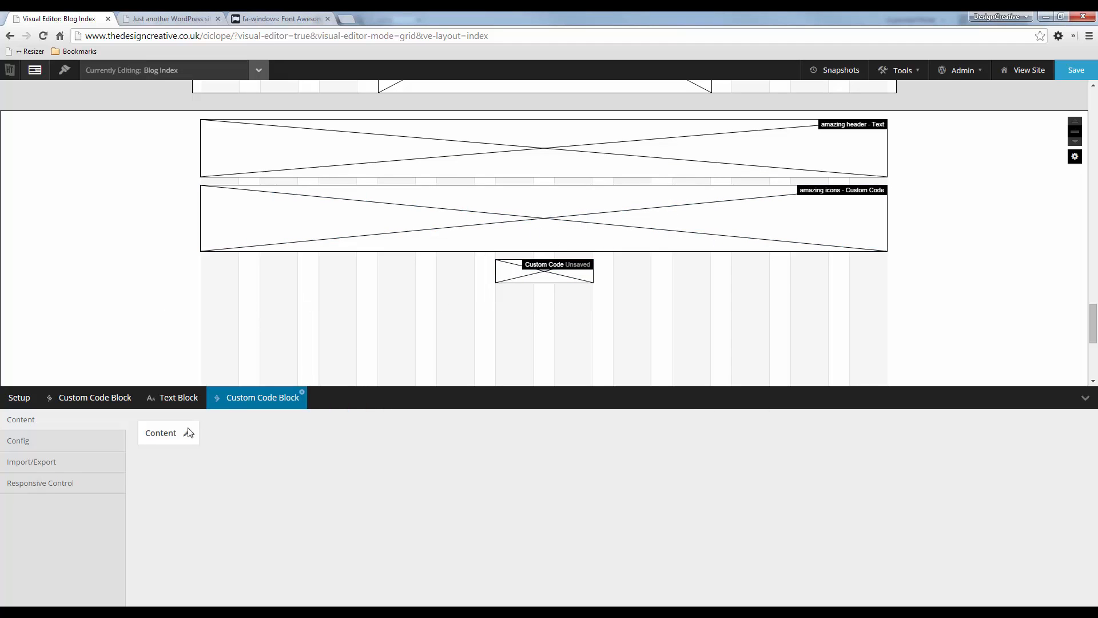
- Set the alias of the new two-column Custom Code block to "amazing line"
left_click(48, 443)
left_click(473, 433)
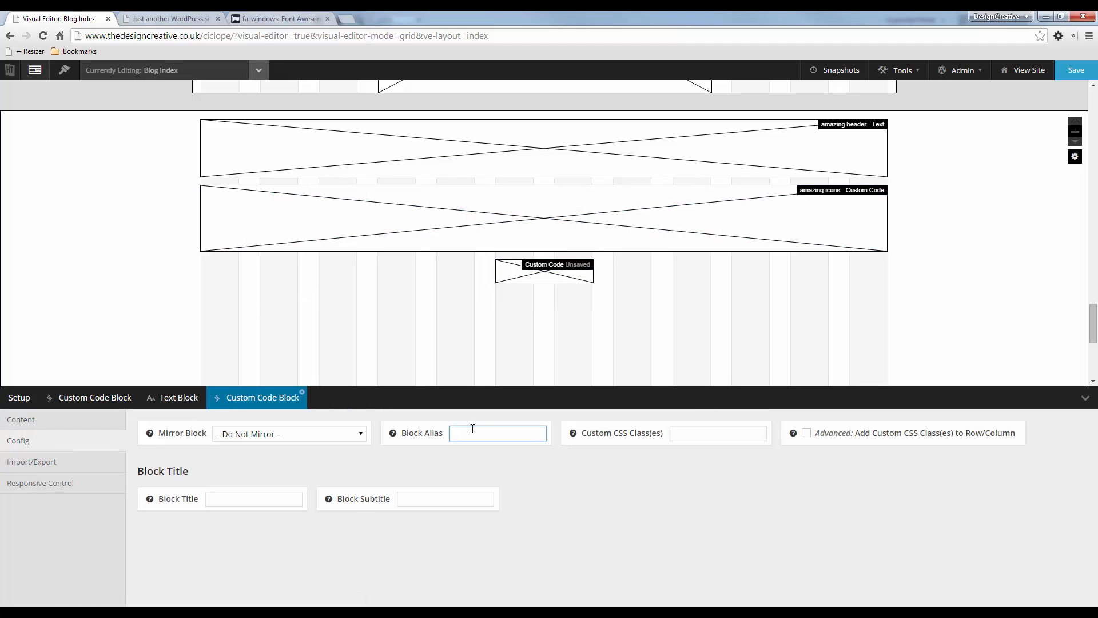
type("amazing line")
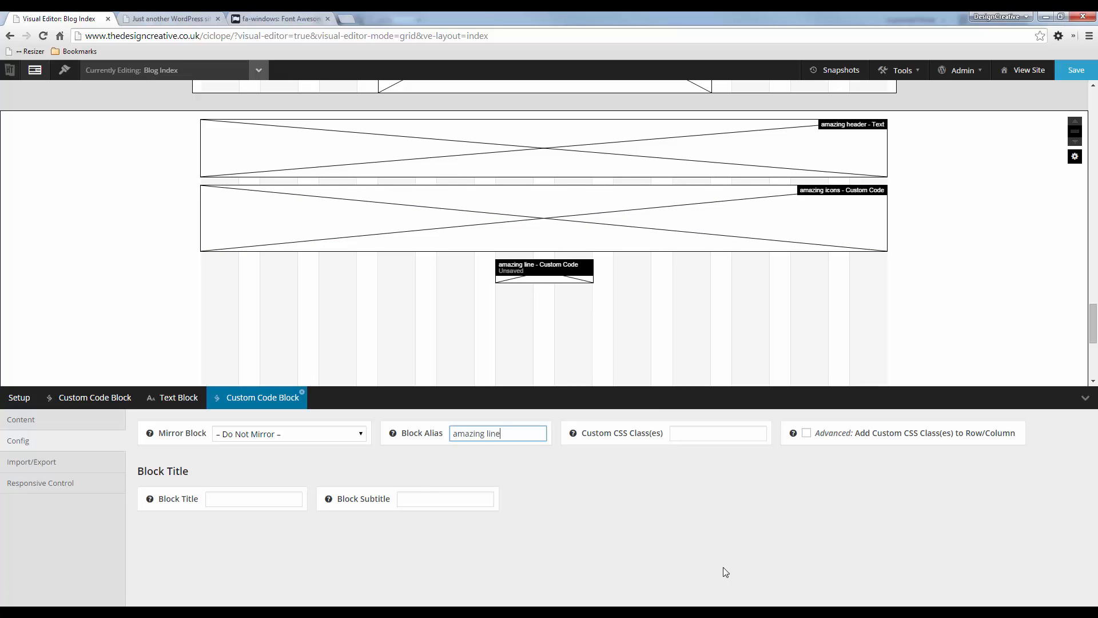
left_click(657, 539)
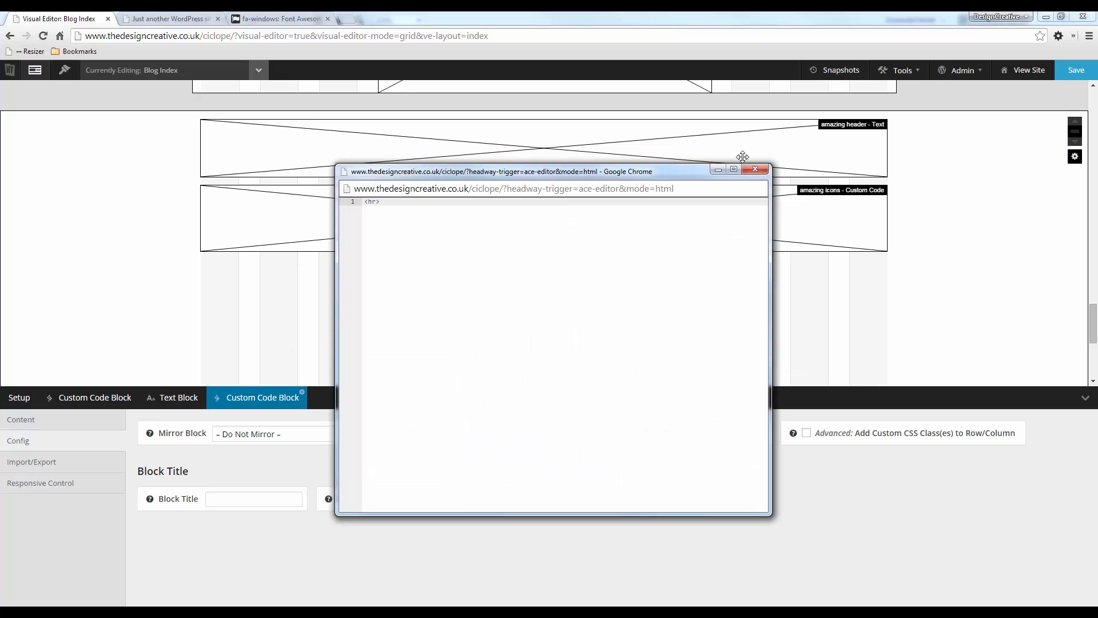
- After checking the Fireworks mockup, duplicate the amazing header Text block and move the copy further down the wrapper
key("alt+Tab")
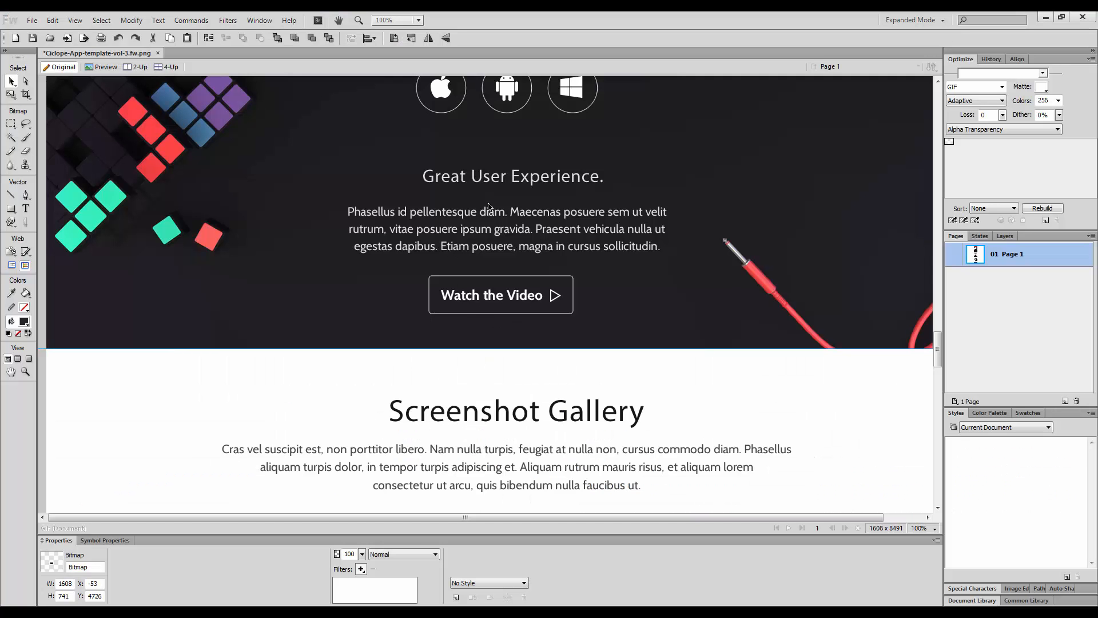
key("alt+Tab")
right_click(474, 142)
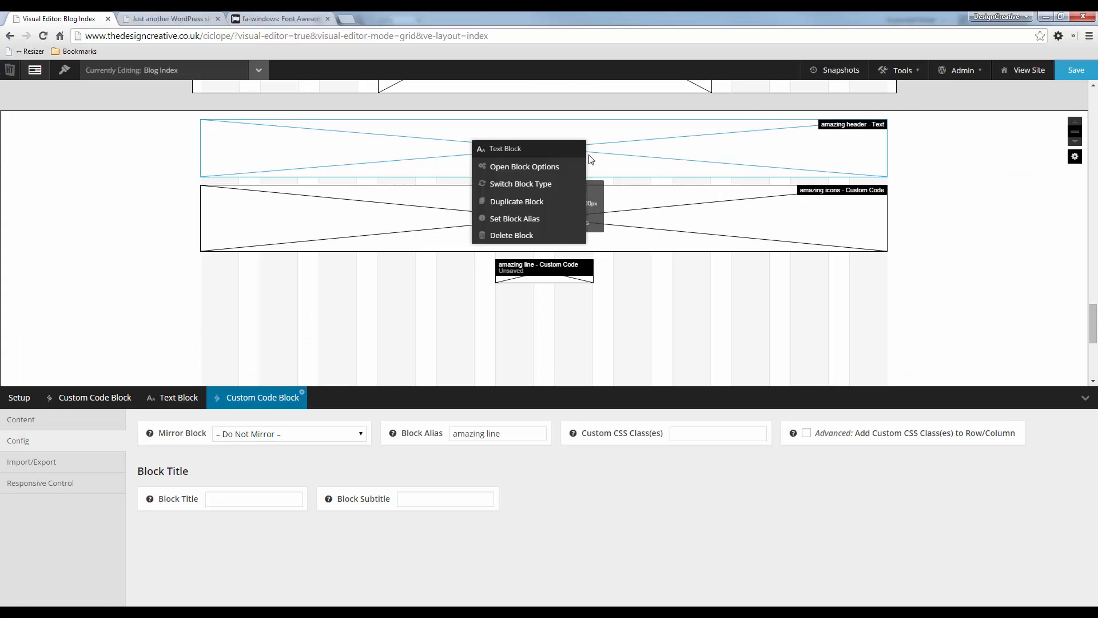
left_click(527, 202)
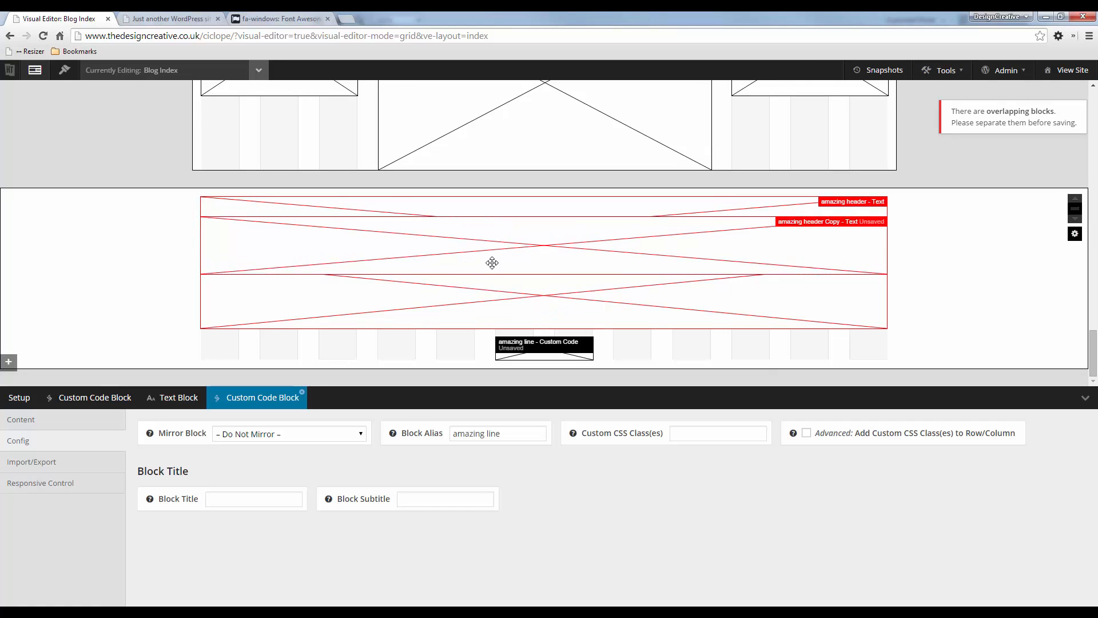
left_click(488, 307)
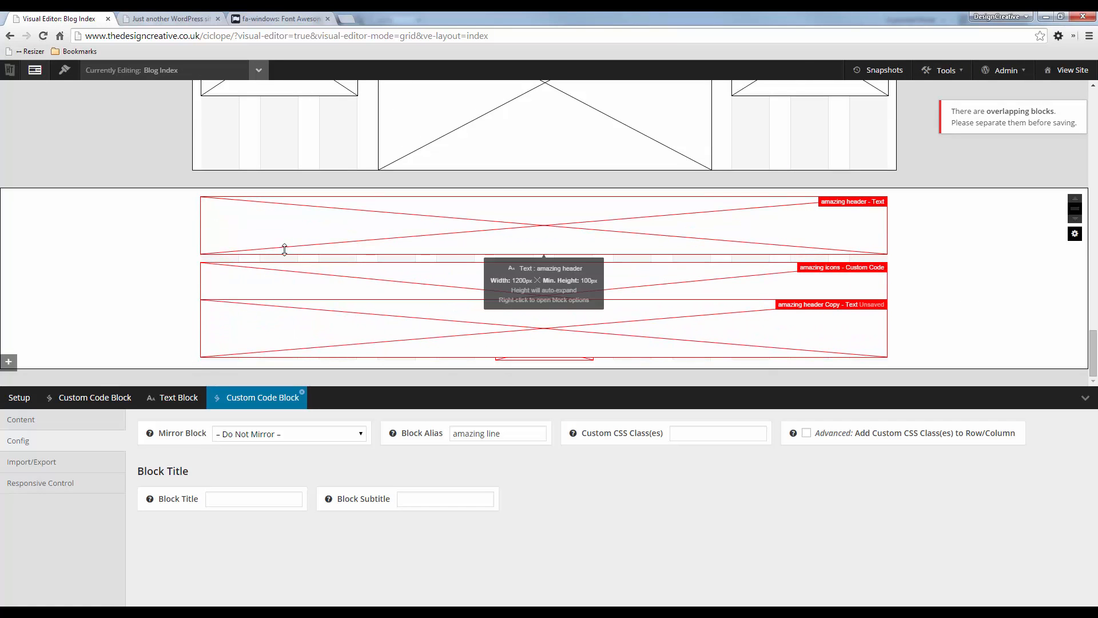
- Shorten the amazing header and icons blocks, and stack the amazing line block and the header copy beneath them without overlaps
left_click_drag(284, 250, 290, 222)
left_click_drag(449, 269, 452, 238)
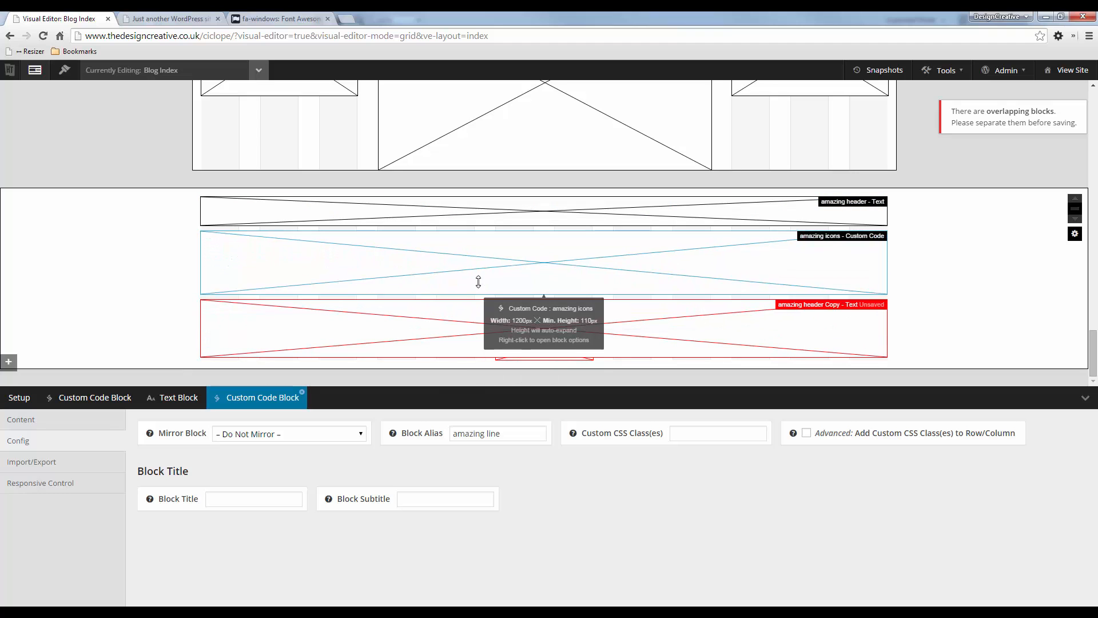
left_click_drag(479, 281, 479, 257)
left_click_drag(443, 331, 464, 299)
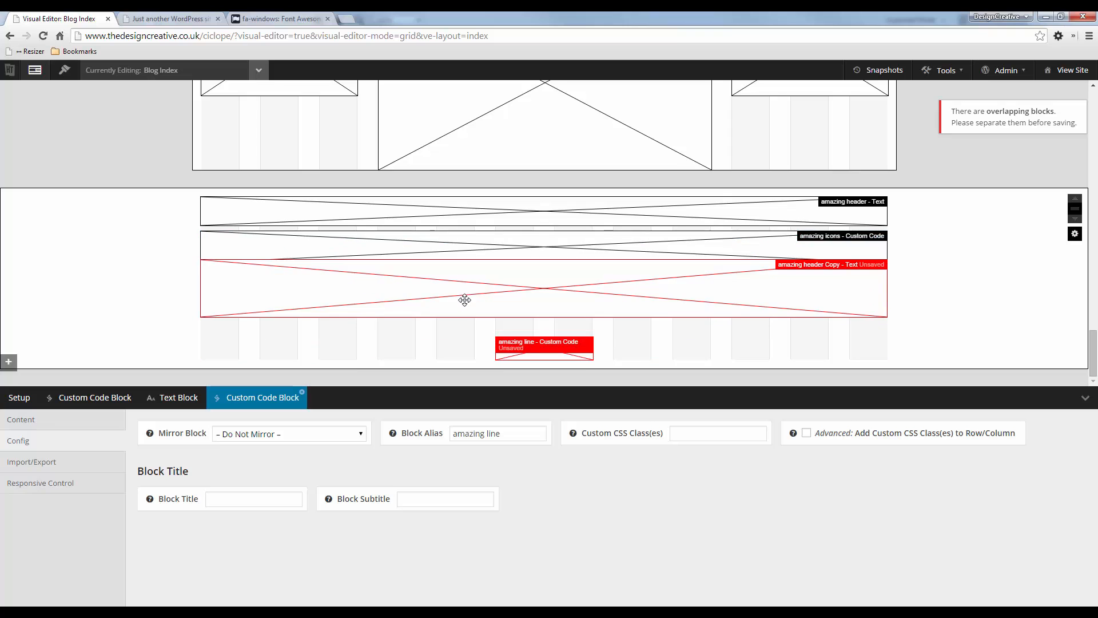
left_click_drag(536, 338, 536, 273)
left_click_drag(718, 297, 694, 329)
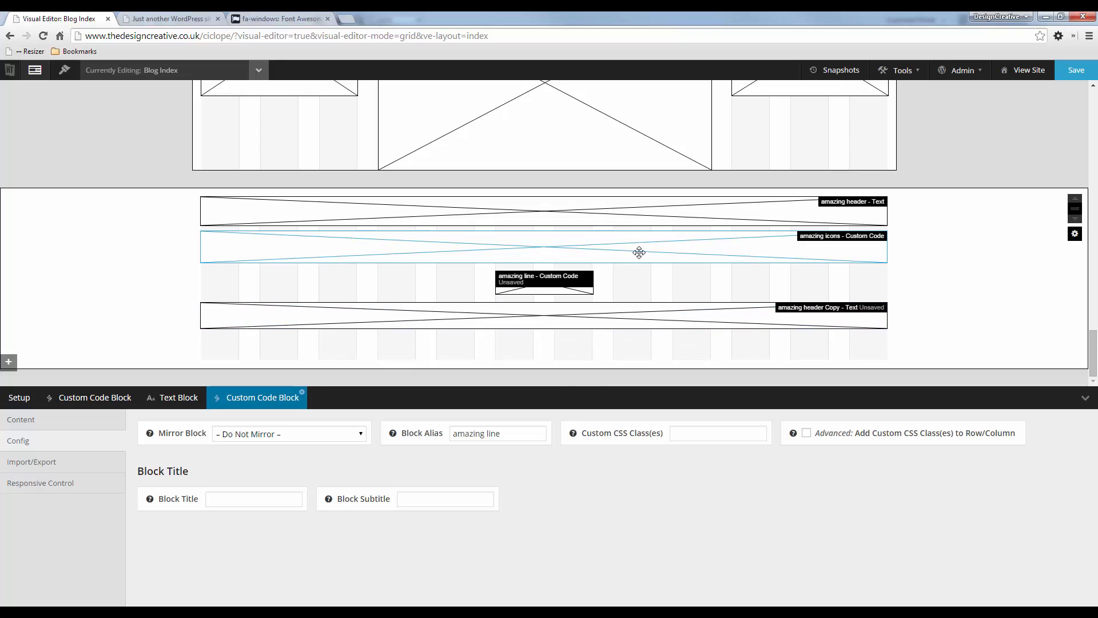
- Add a full-width Custom Code block in the free row beneath the amazing header copy
right_click(639, 252)
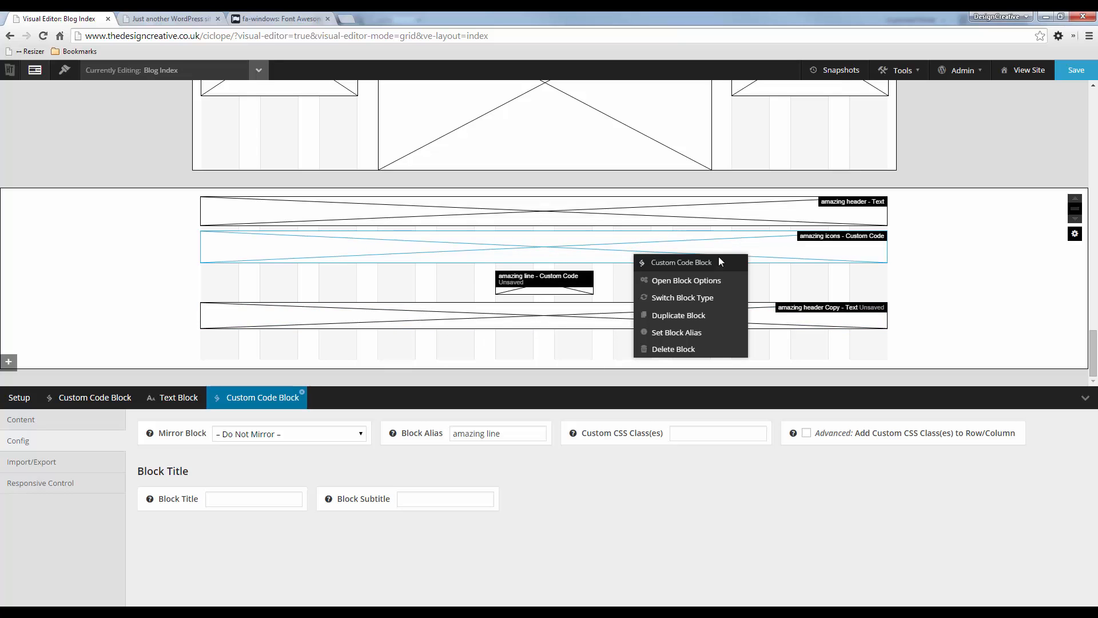
left_click(566, 315)
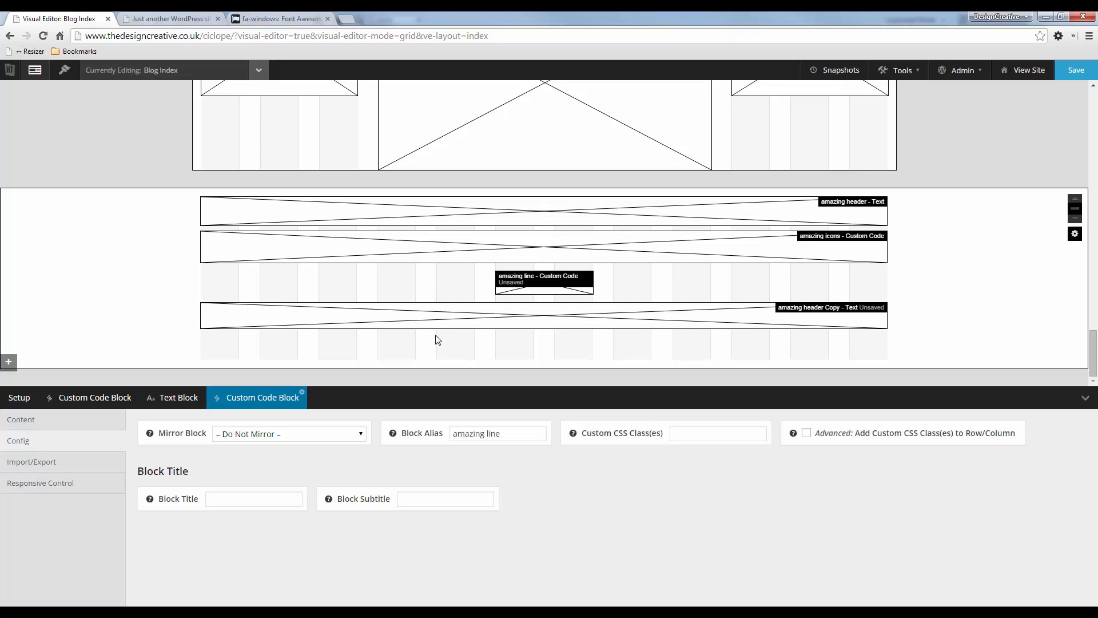
left_click_drag(439, 335, 887, 350)
left_click(346, 462)
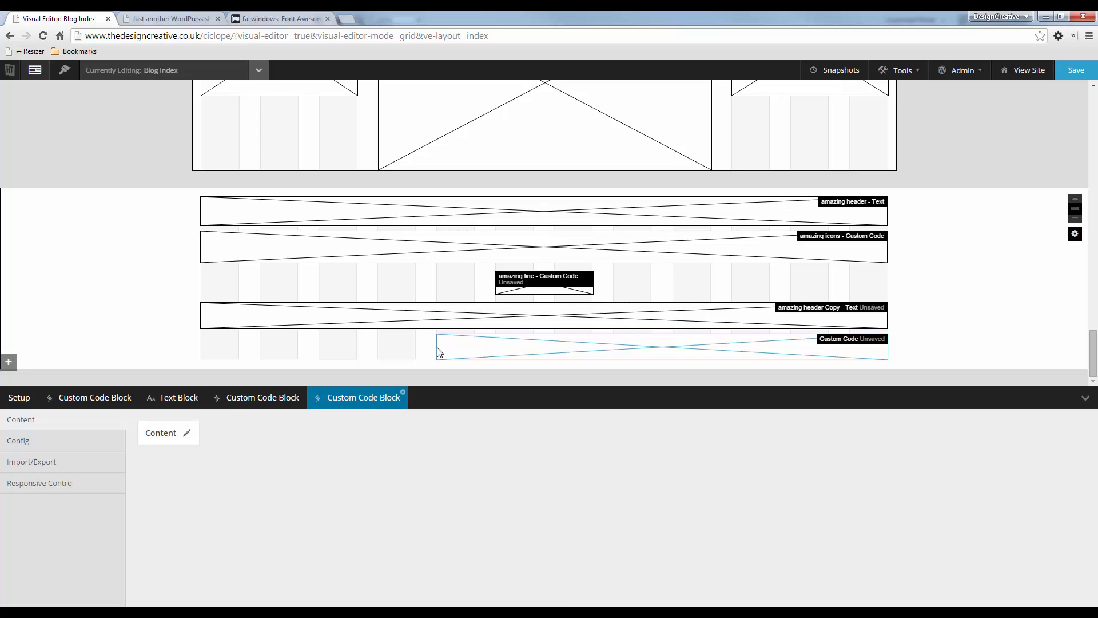
left_click_drag(435, 357, 201, 349)
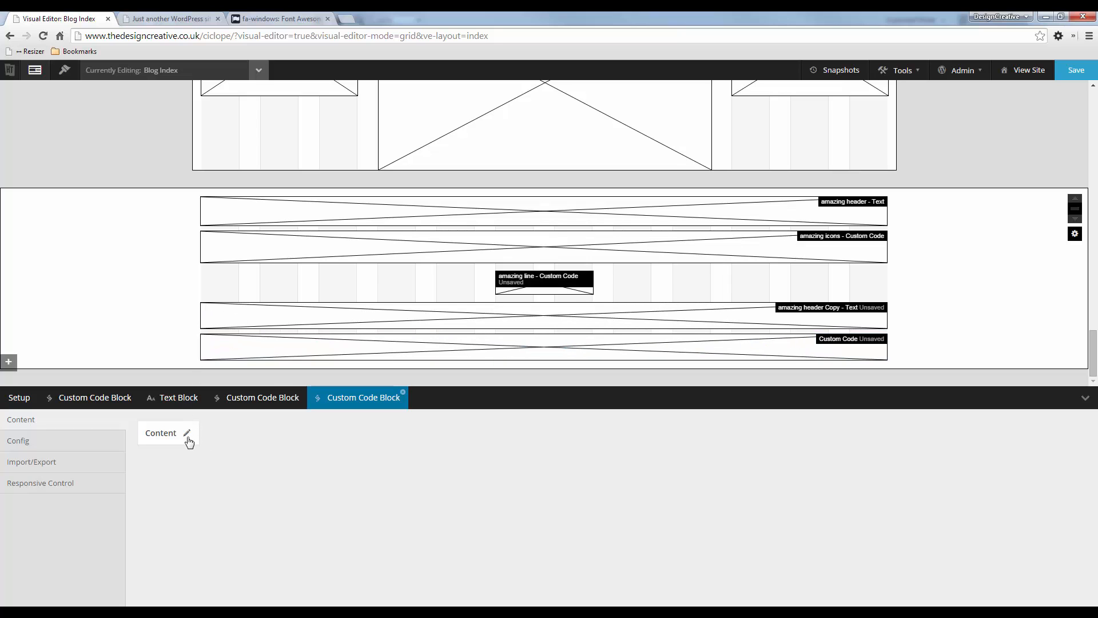
- Bring up the new block's code editor, then examine the Watch the Video button's play icon in the Fireworks mockup
left_click(189, 439)
key("alt+Tab")
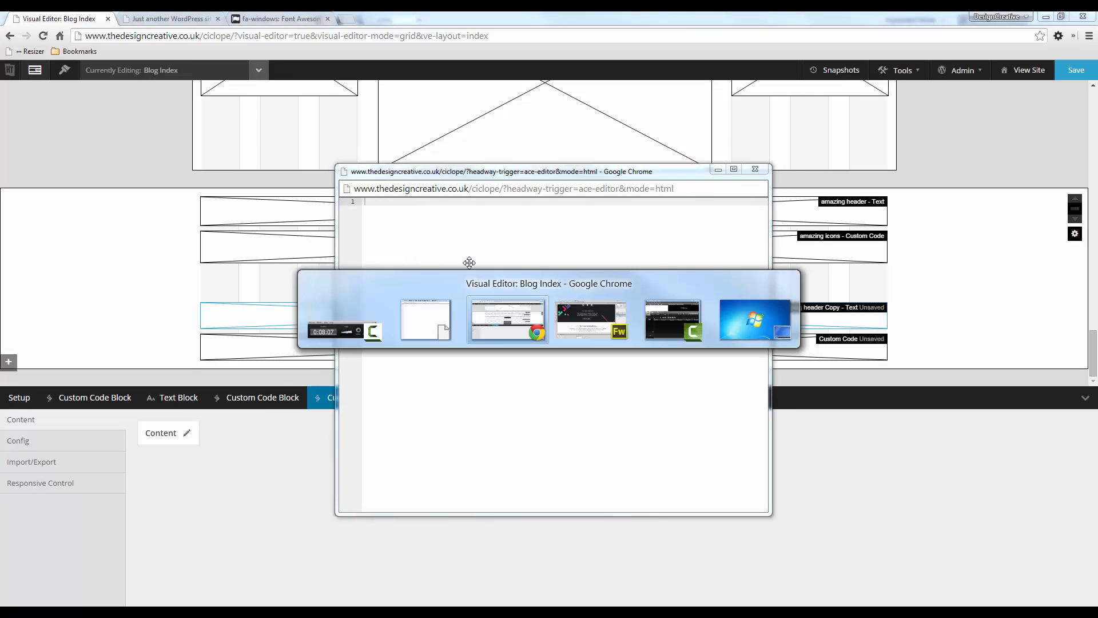
key("alt+Tab")
key("alt+Tab")
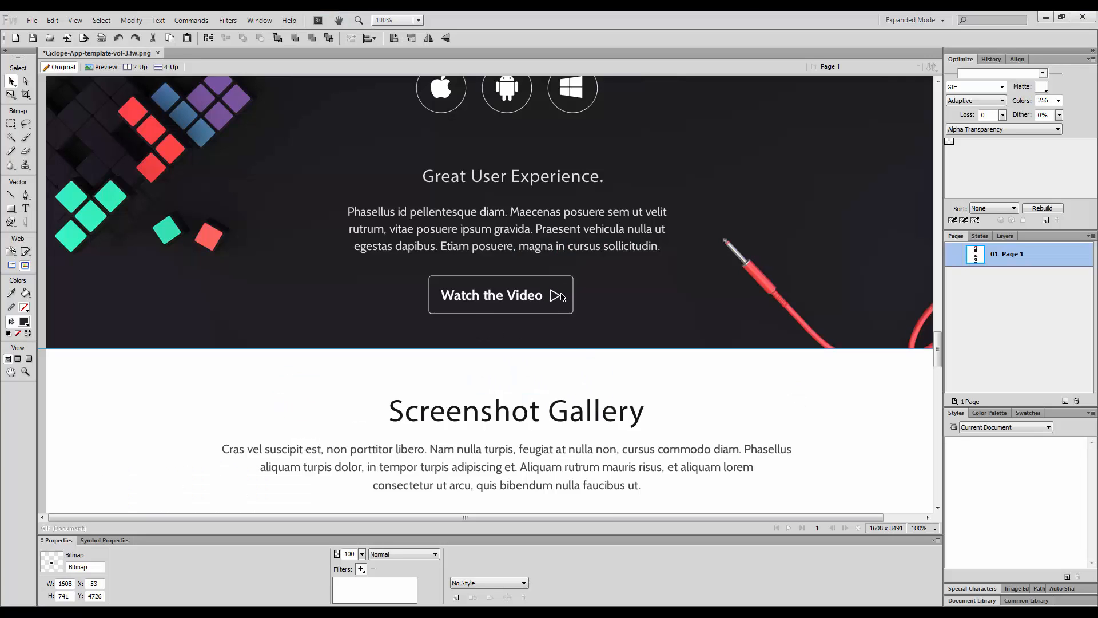
key("alt+Tab")
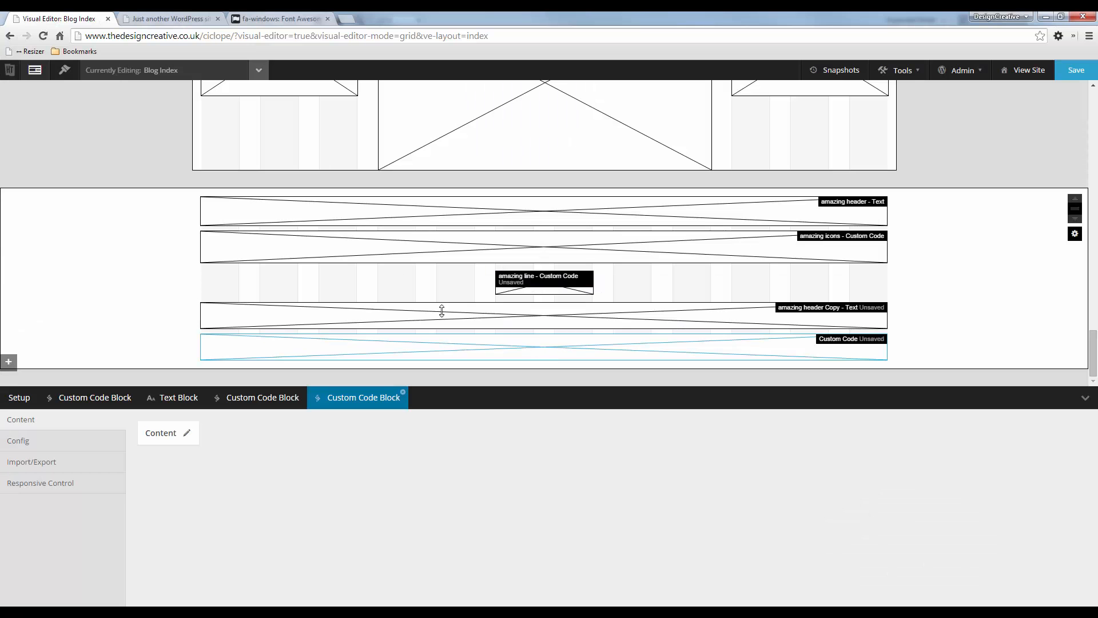
- Return to the Font Awesome icon list and compare its Video Player Icons with the mockup button's play symbol
left_click(279, 14)
key("alt+Left")
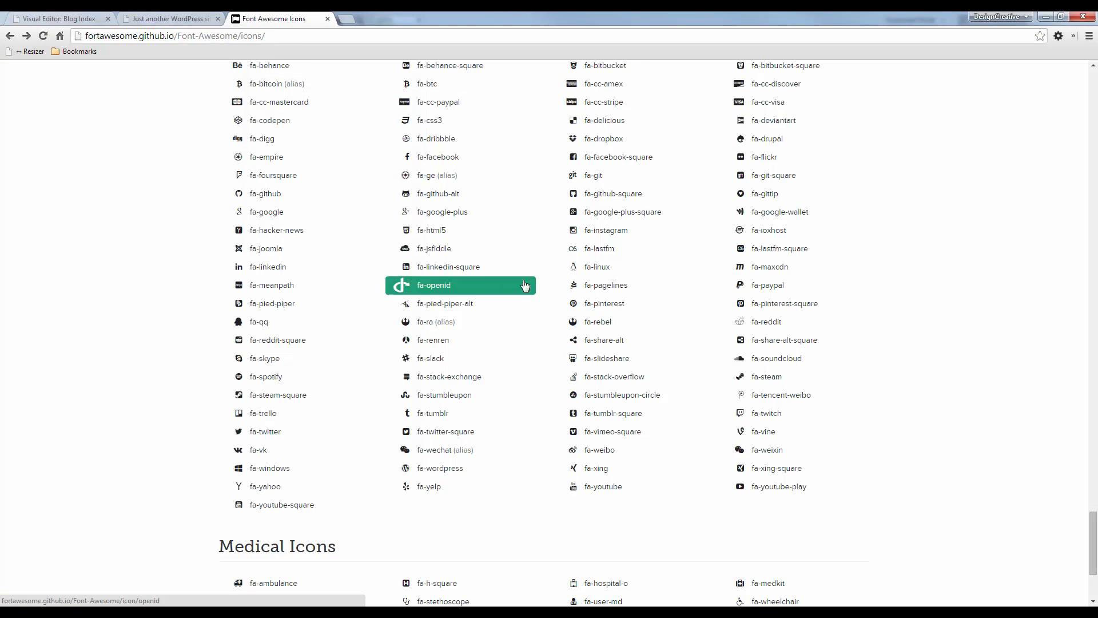
scroll(523, 281, "down", 3)
scroll(520, 276, "up", 9)
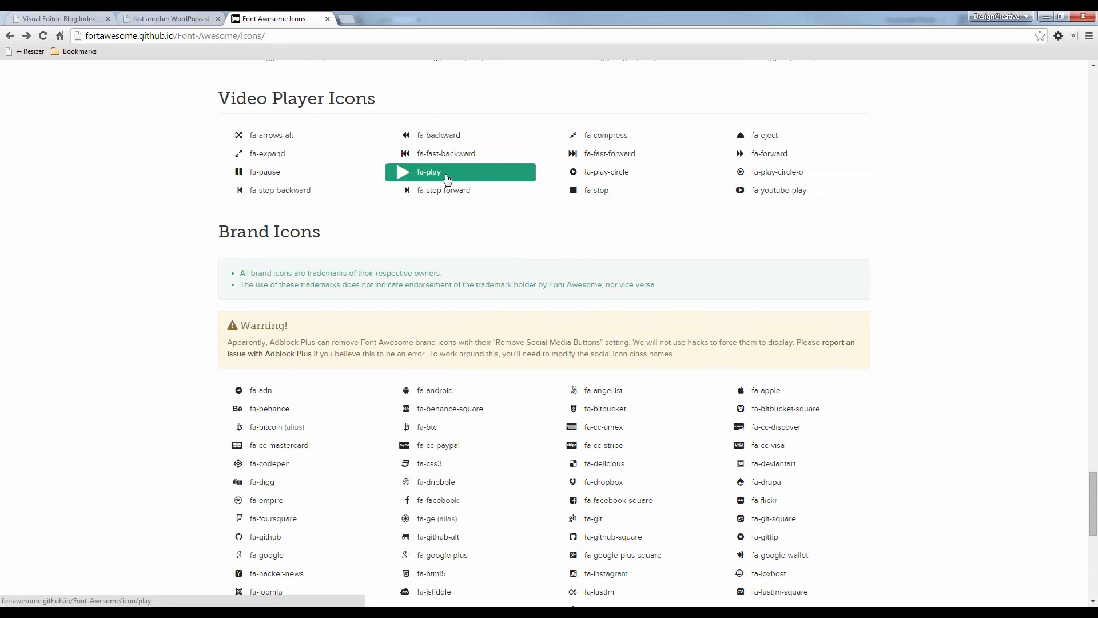
key("alt+Tab")
key("alt+Tab")
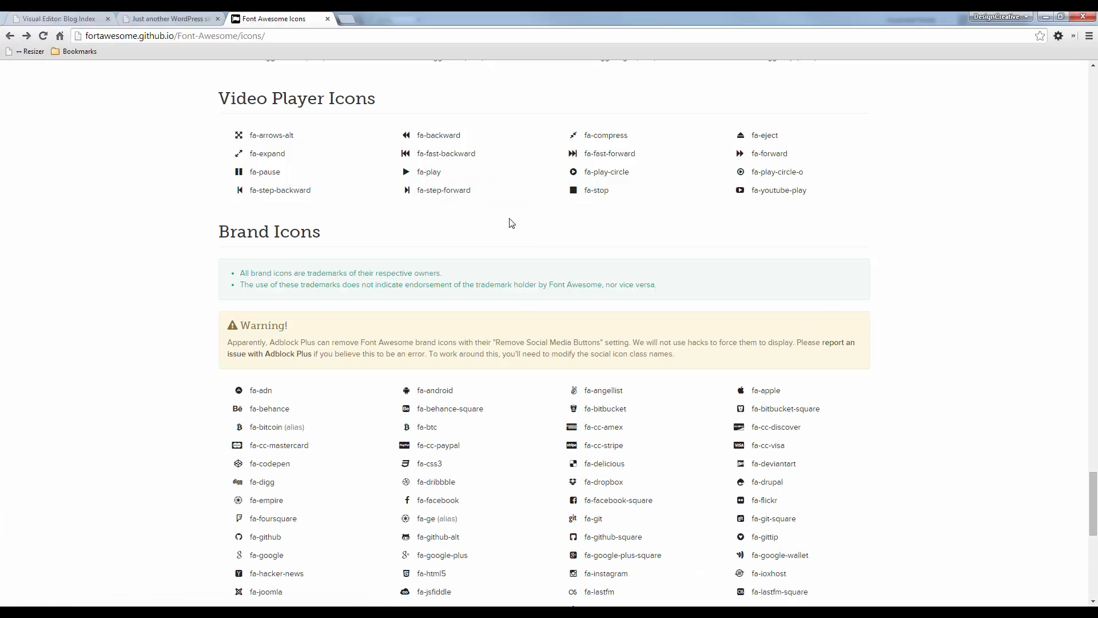
- Find the fa-play icon, open its page and select the snippet <i class="fa fa-play"></i>
scroll(510, 223, "up", 3)
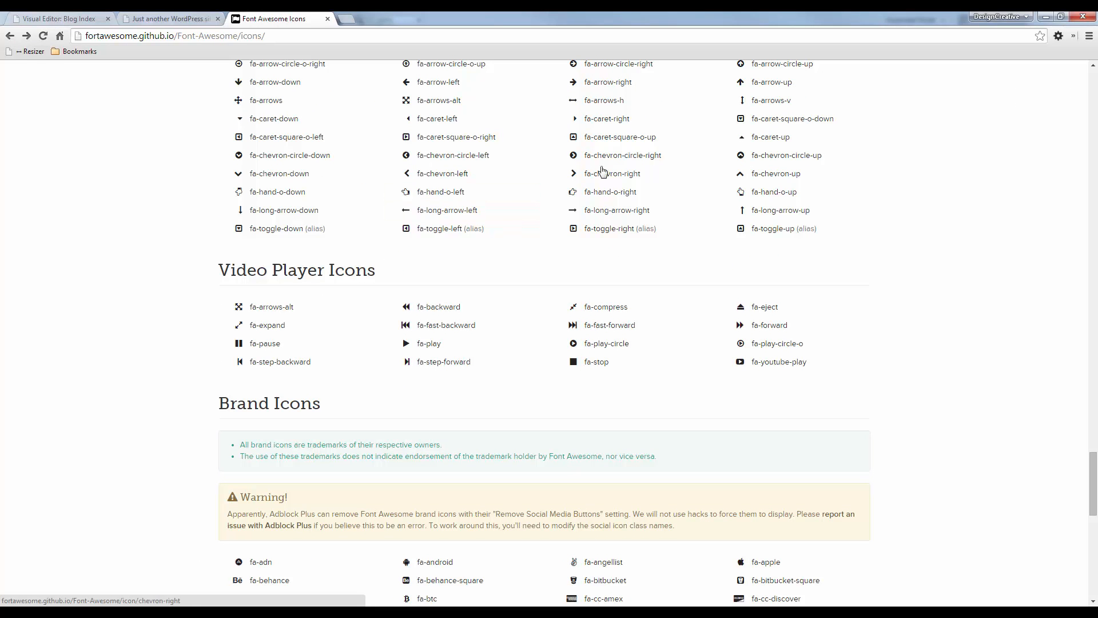
scroll(571, 197, "up", 3)
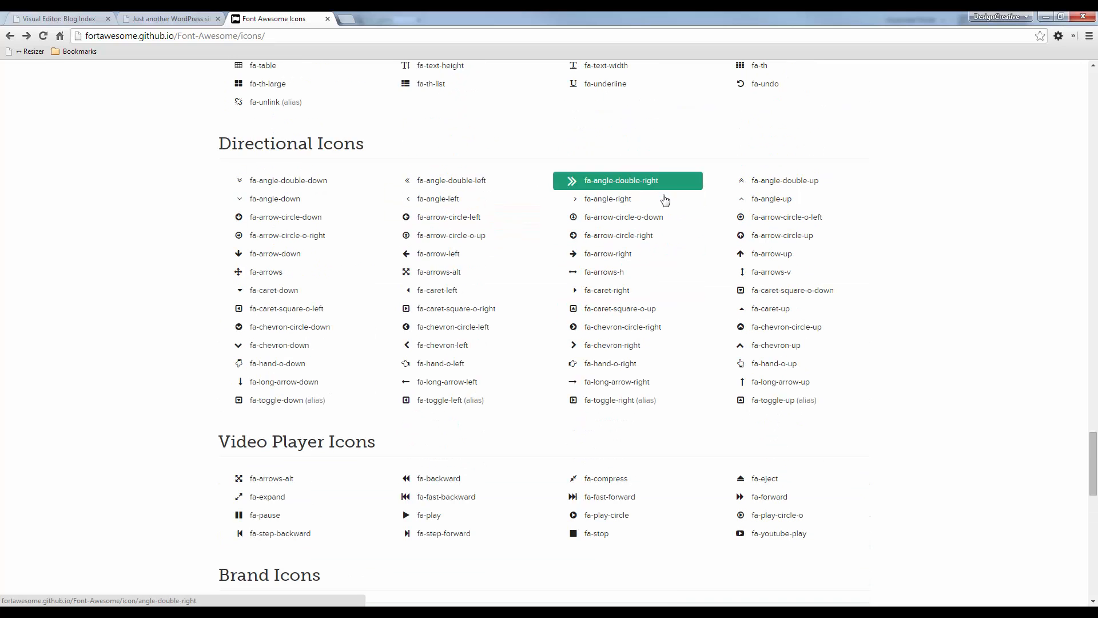
scroll(667, 199, "up", 3)
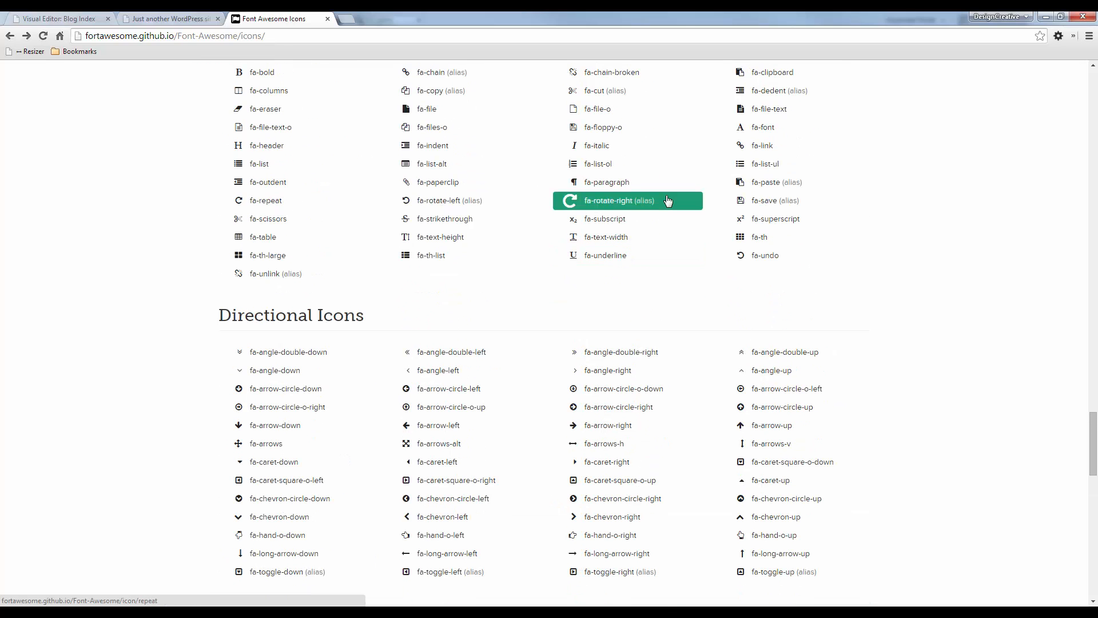
scroll(658, 203, "down", 7)
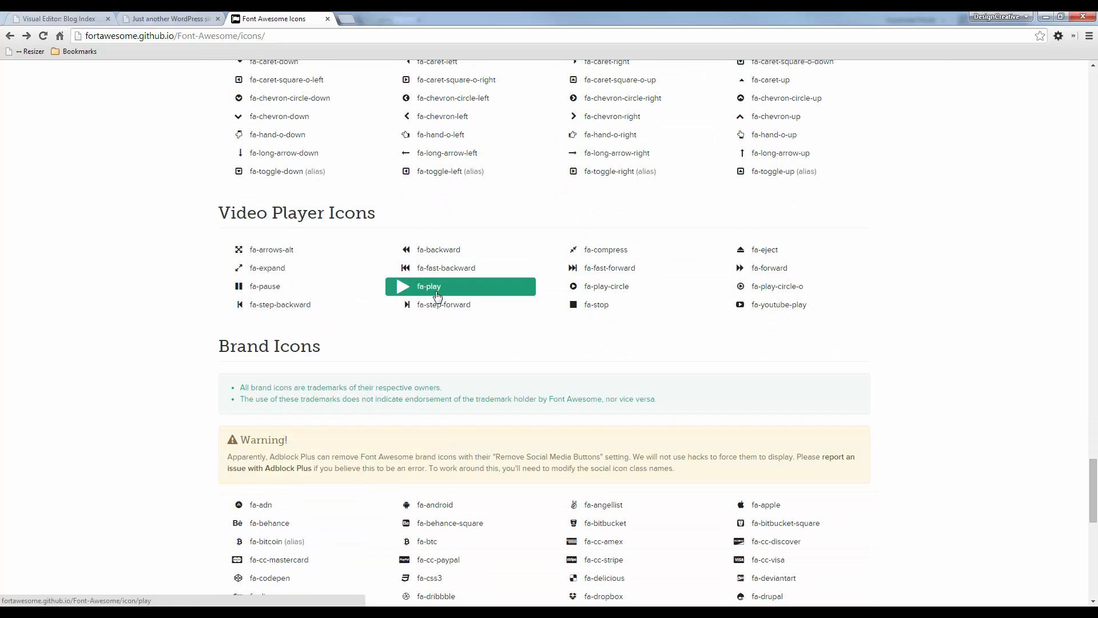
left_click(437, 293)
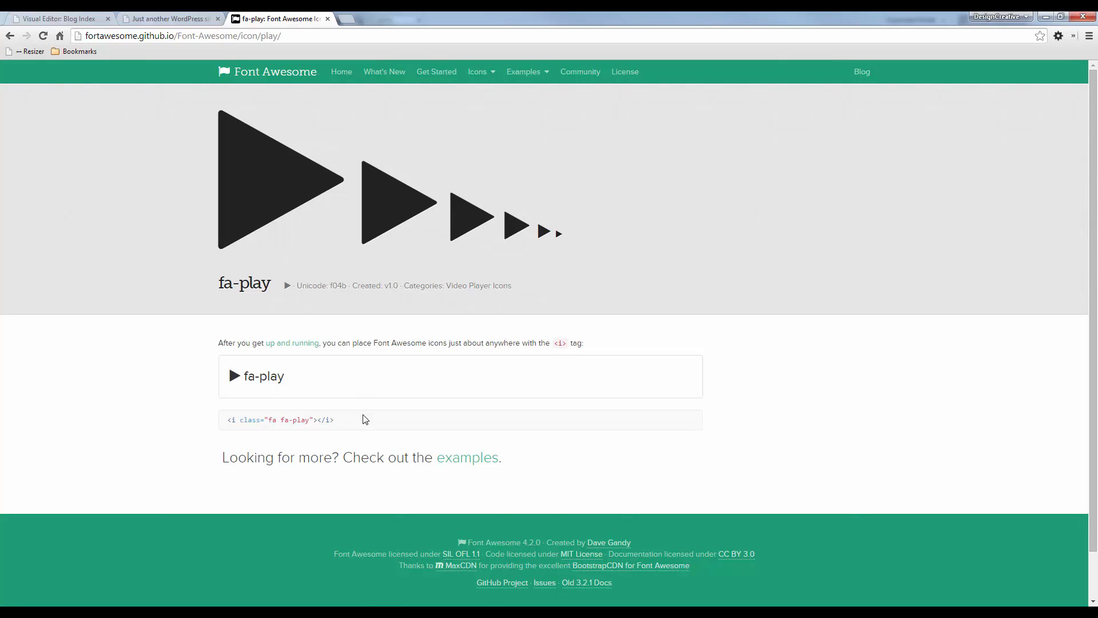
left_click_drag(363, 420, 219, 426)
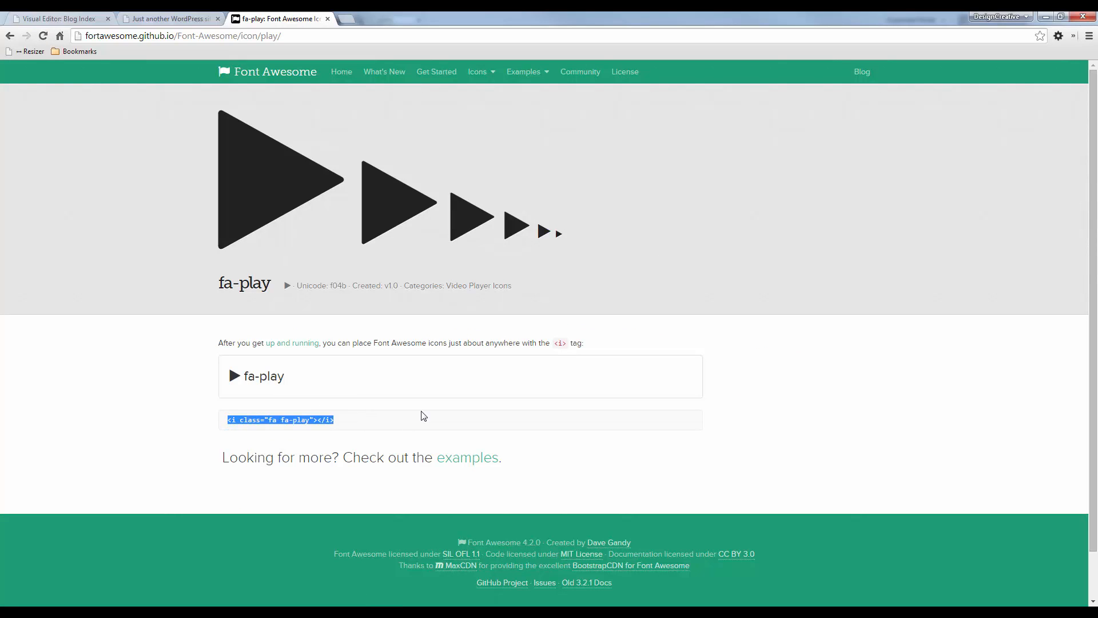
- Return to the visual editor, briefly open the bottom Custom Code block's code editor, and recheck the mockup button's text and icon
key("ctrl+shift+Tab")
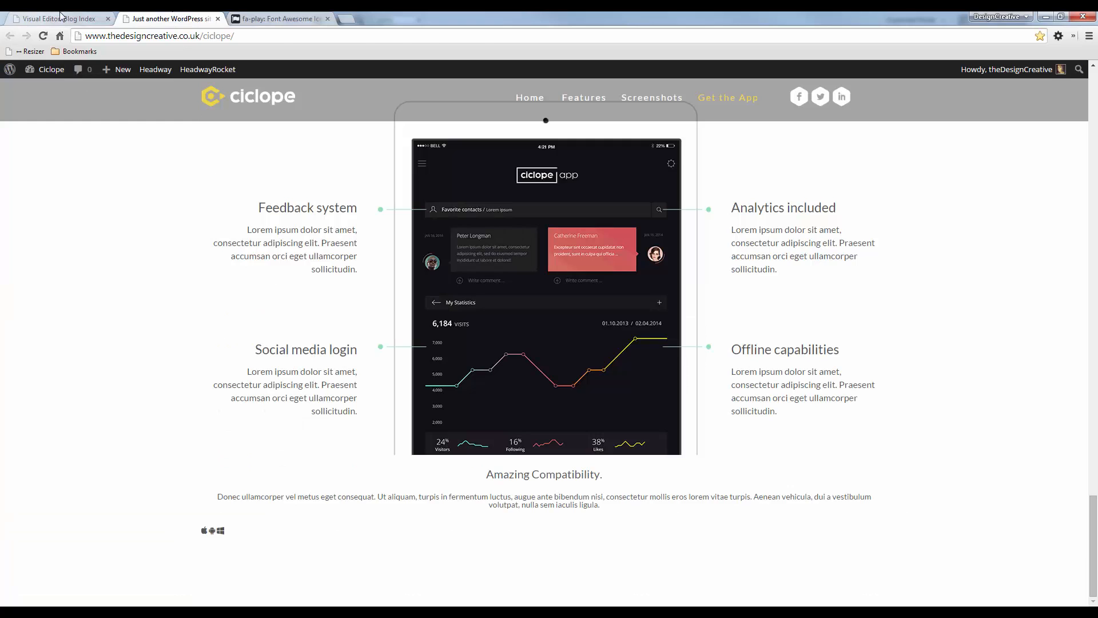
key("ctrl+shift+Tab")
left_click(189, 435)
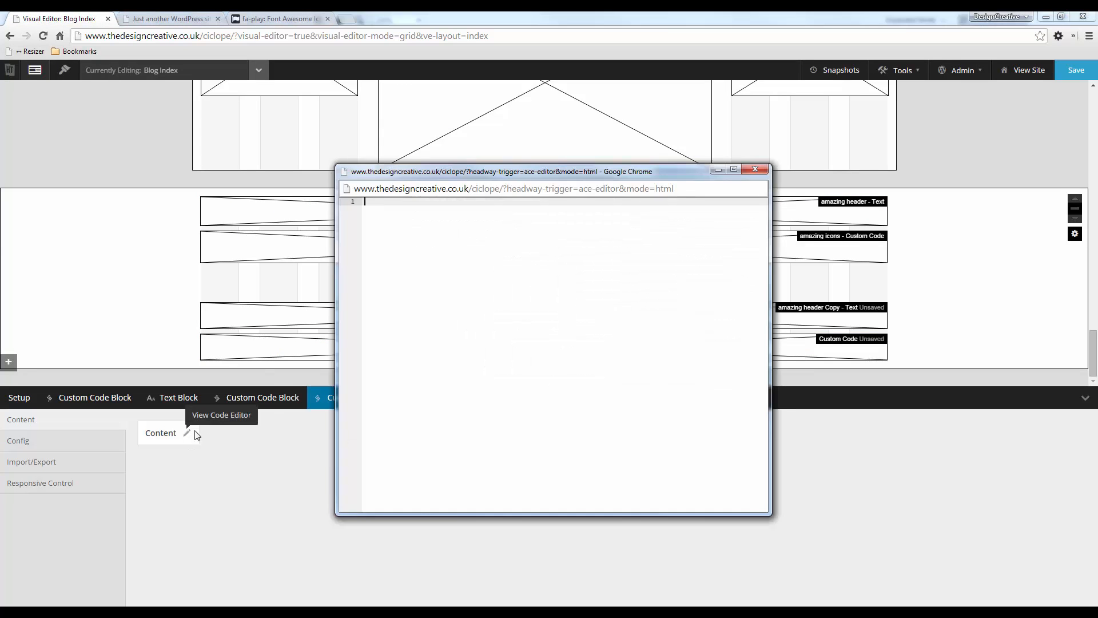
key("ctrl+w")
key("alt+Tab")
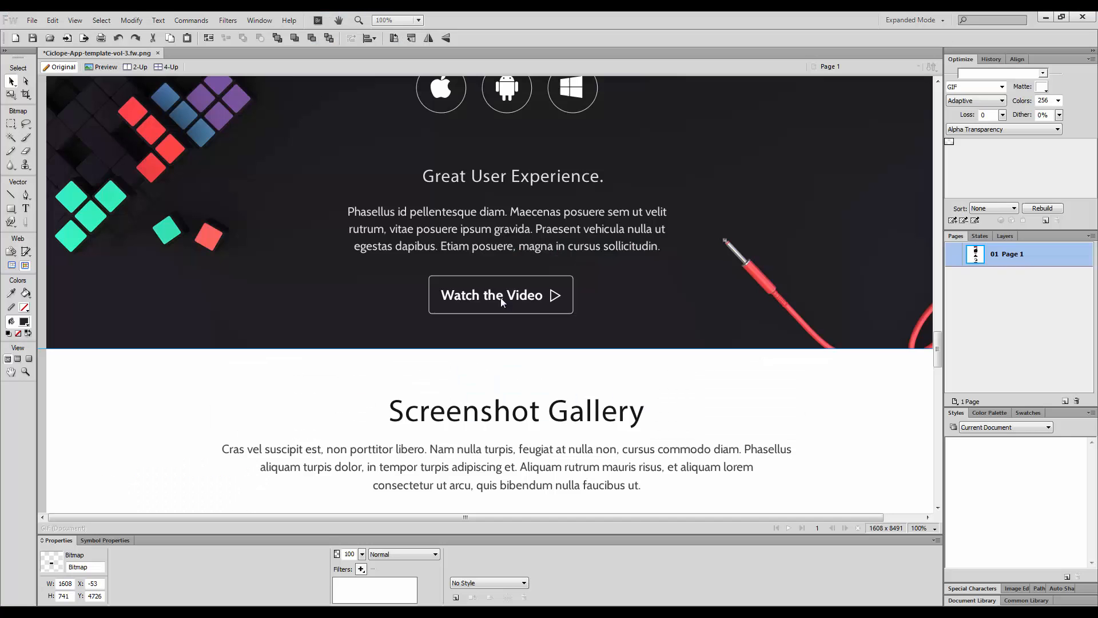
key("alt+Tab")
key("alt+Tab")
key("alt+Tab")
- In the bottom Custom Code block's code editor, write a button element with type "button" and id "videobtn"
left_click(185, 434)
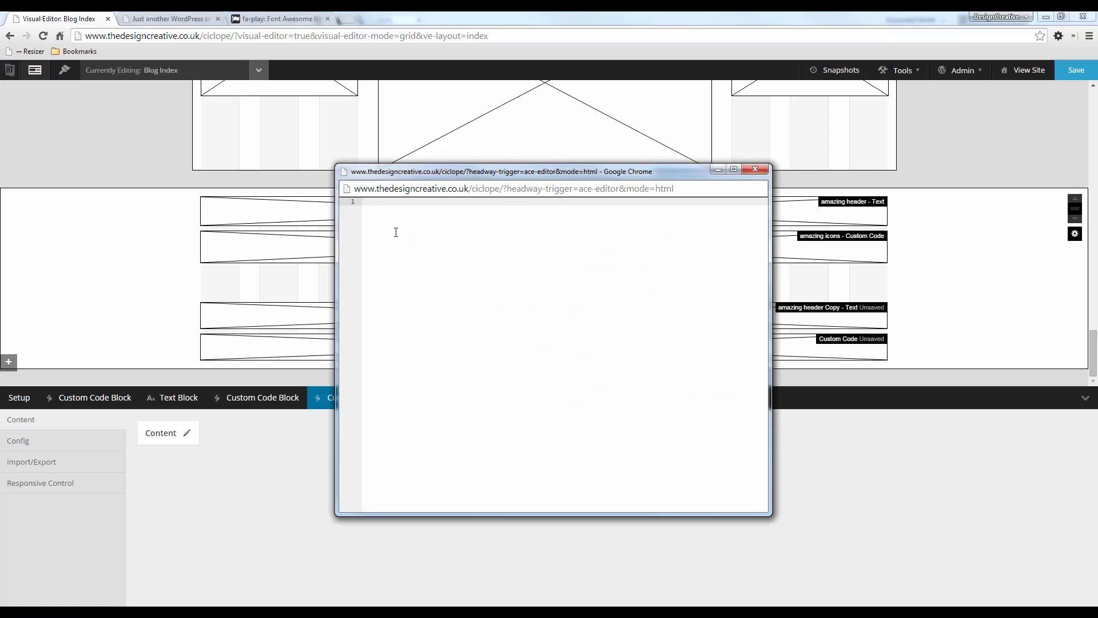
key("ctrl+w")
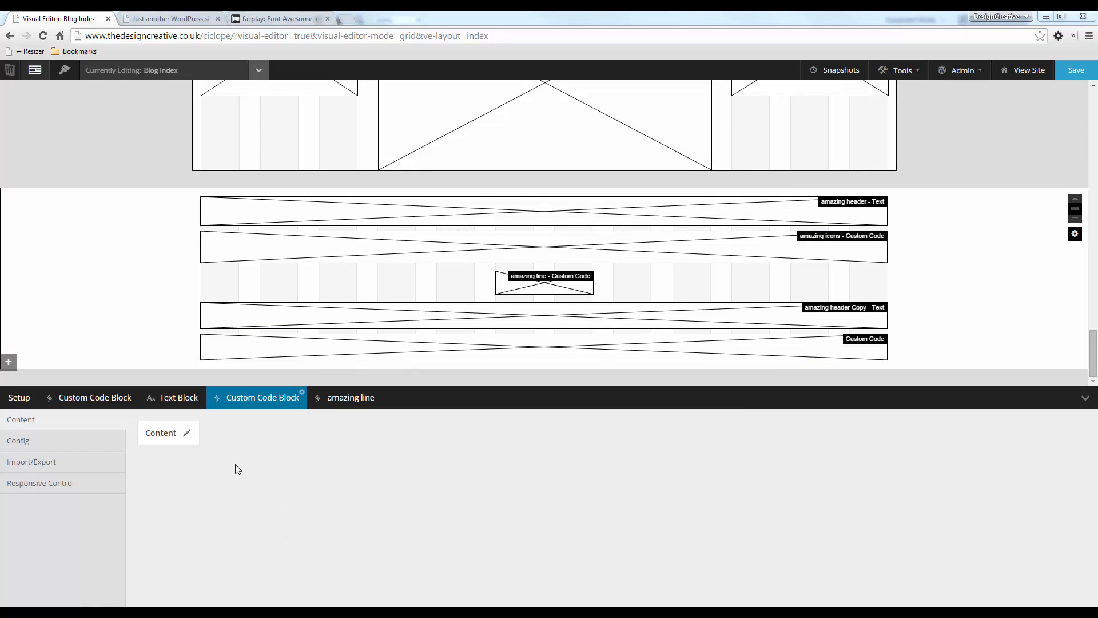
left_click(188, 435)
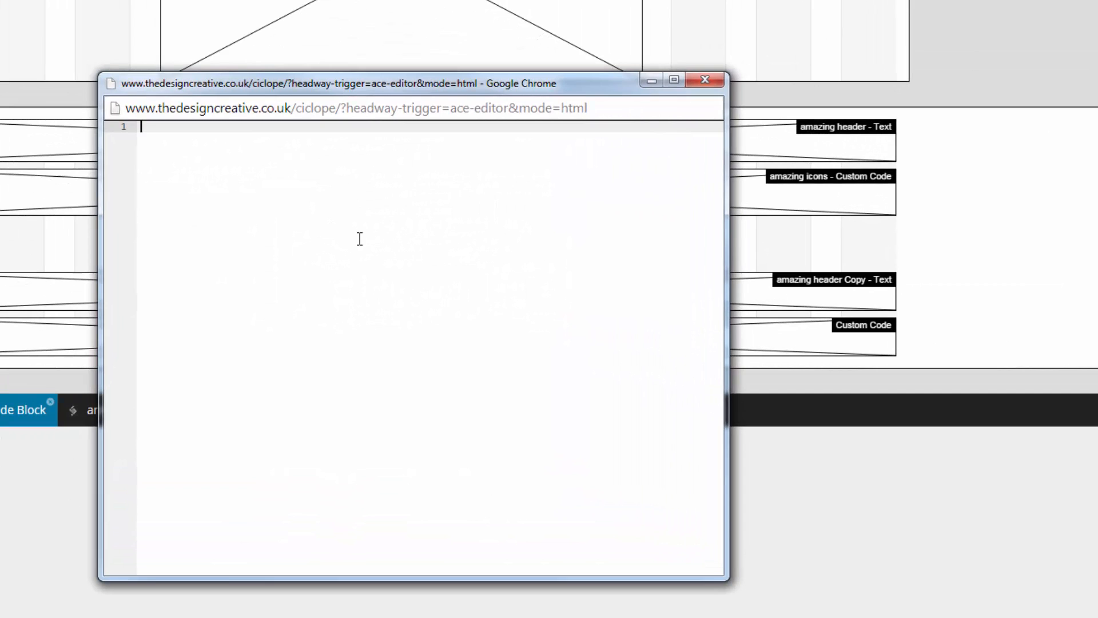
type("<button")
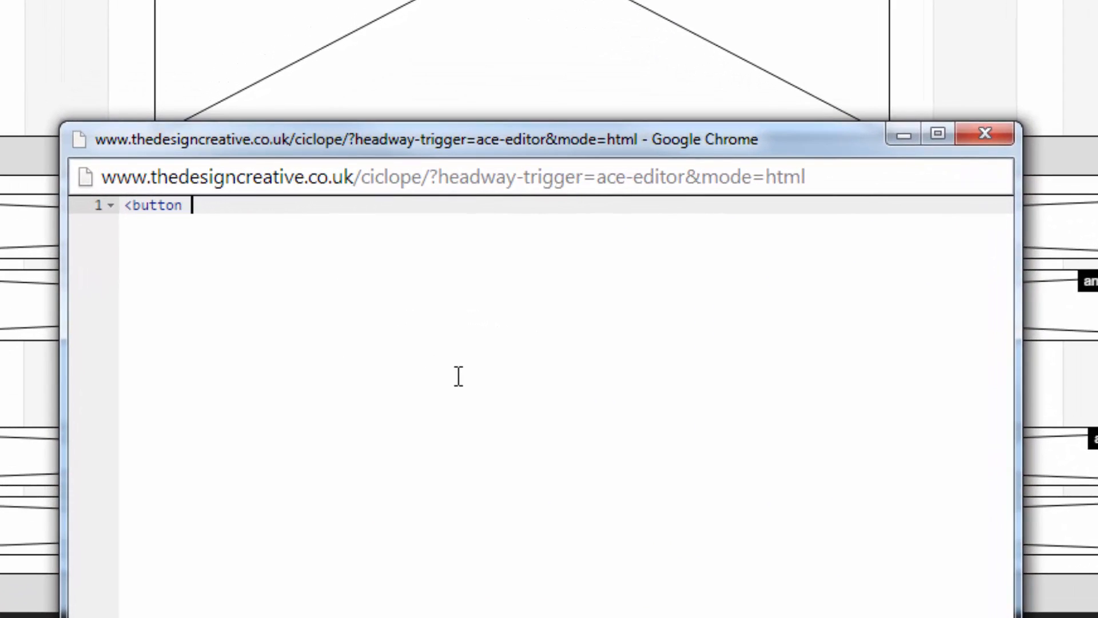
type(" type=\"button")
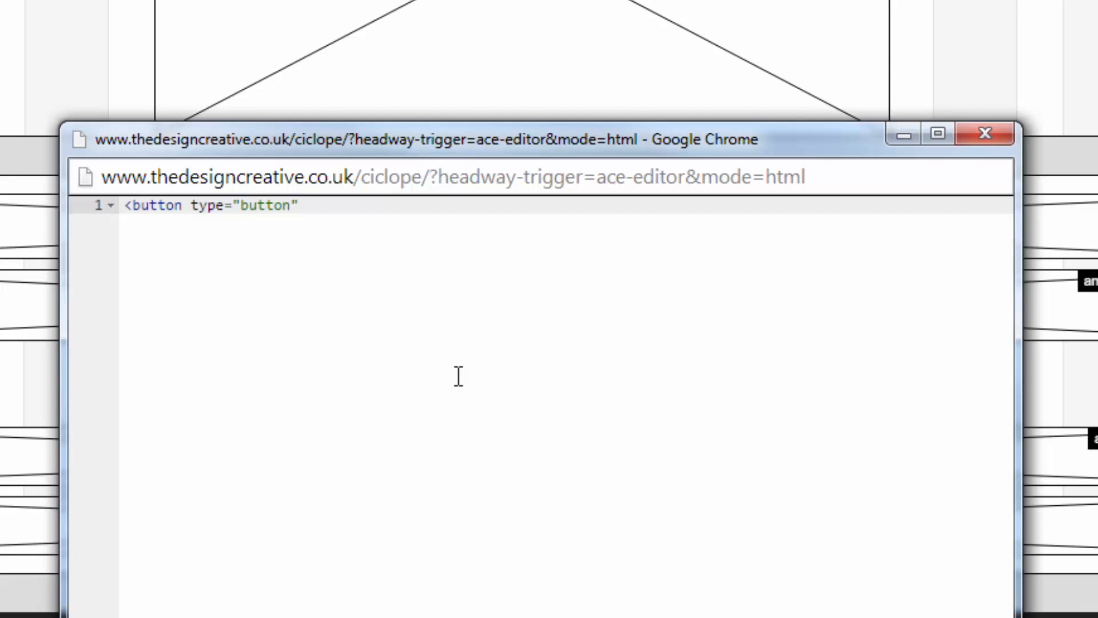
type("\" id=\"videobutton")
key("BackSpace")
key("BackSpace")
key("BackSpace")
key("BackSpace")
key("BackSpace")
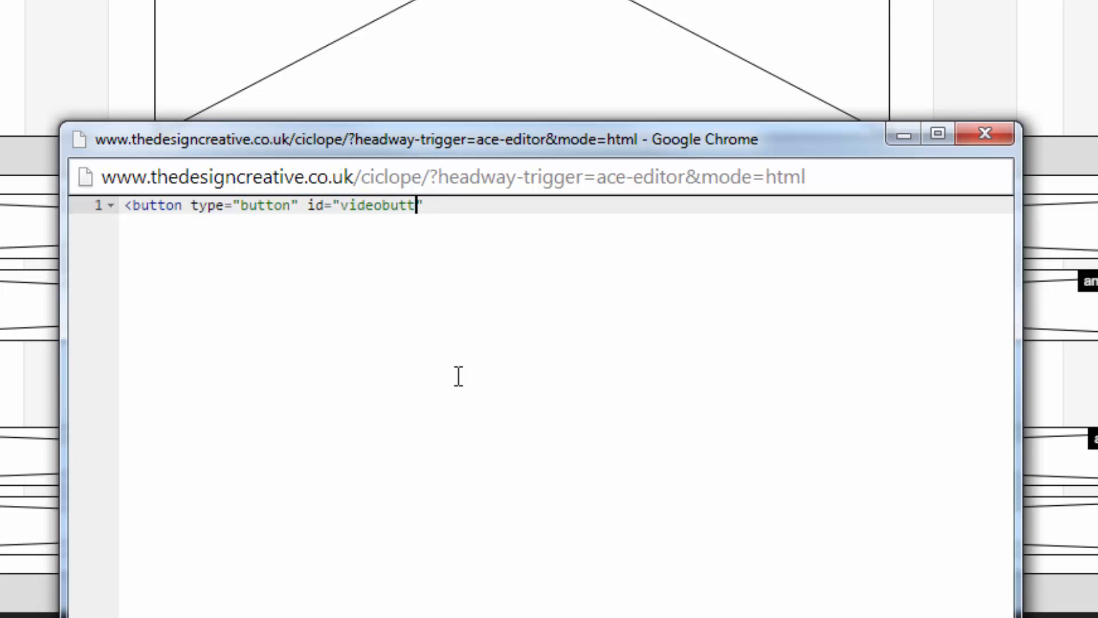
type("tn\"></b")
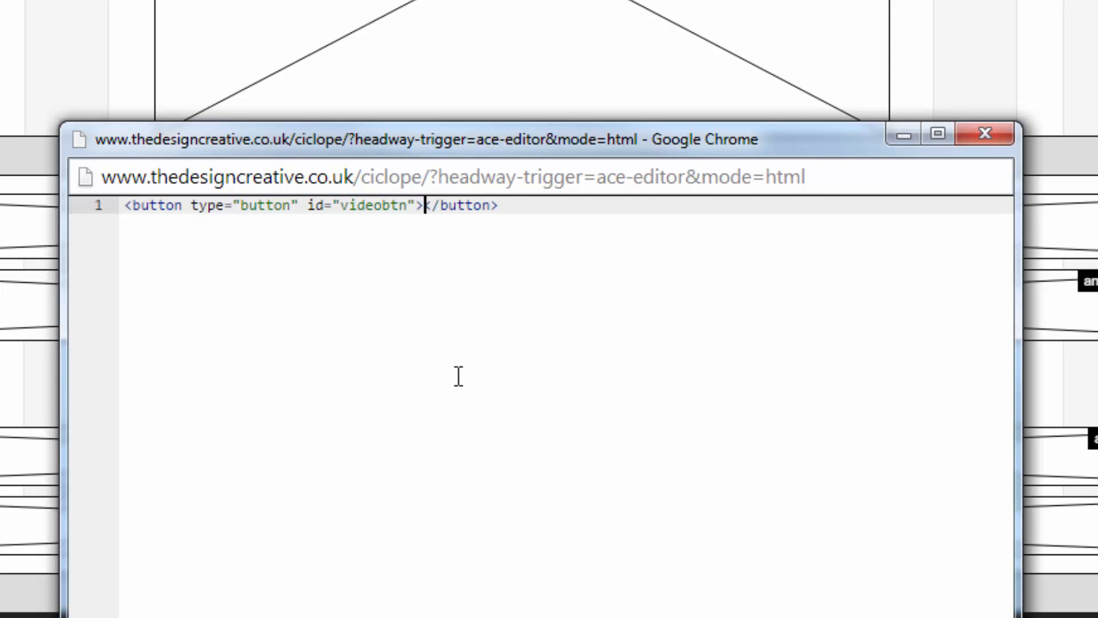
- Nest a link inside the button element with href "#" and target "_blank"
key("Return")
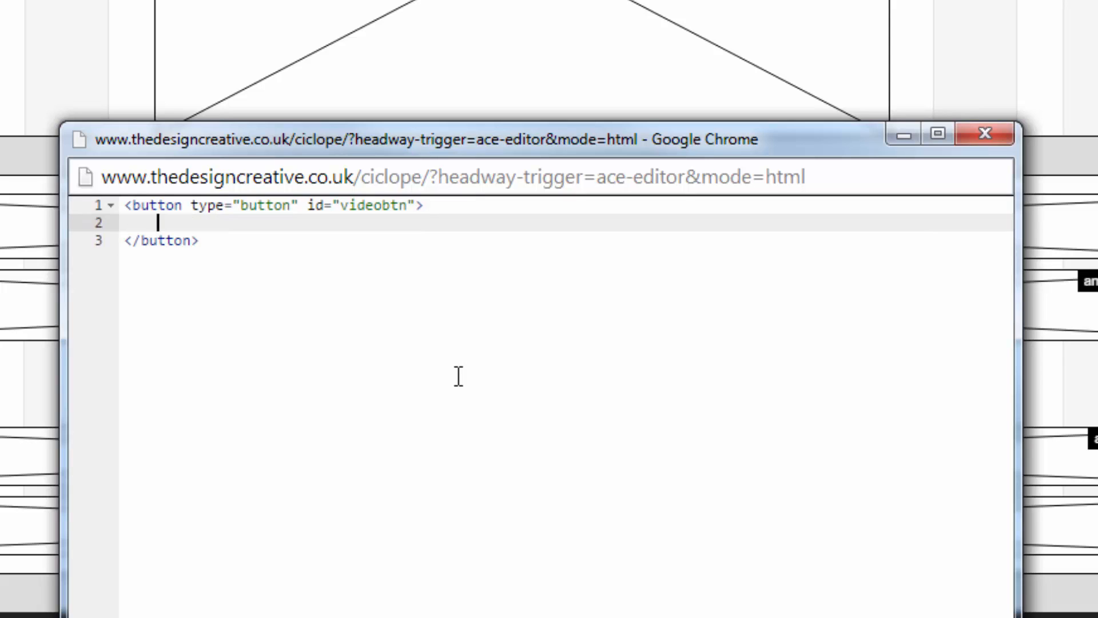
key("Return")
key("Up")
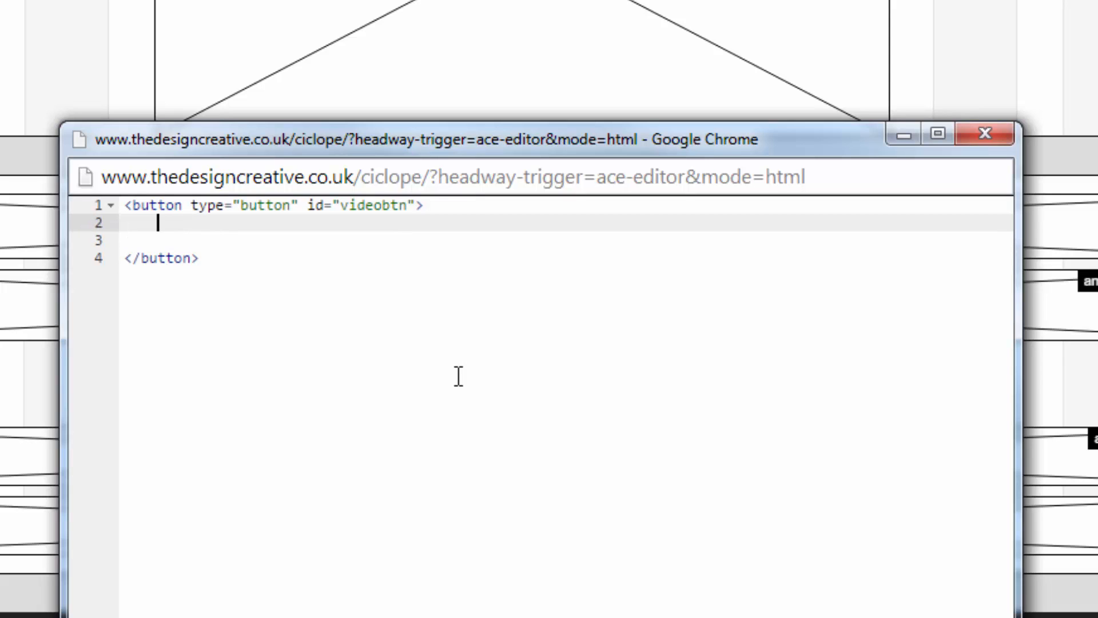
type("<a href=\"#\"")
type("target=")
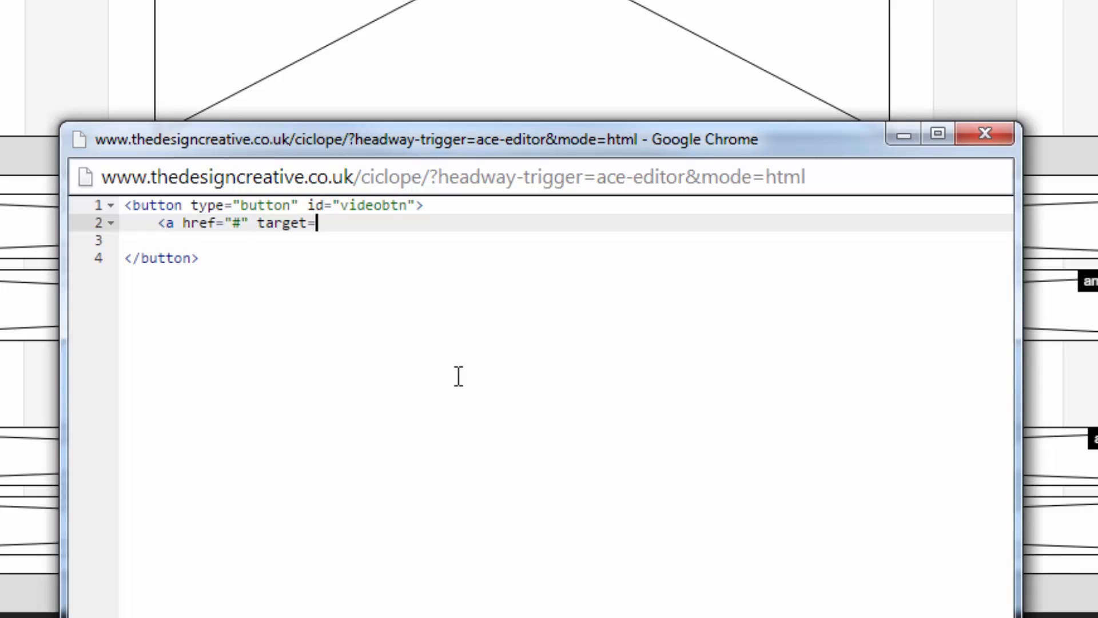
type("\"_blank")
key("Right")
type(">")
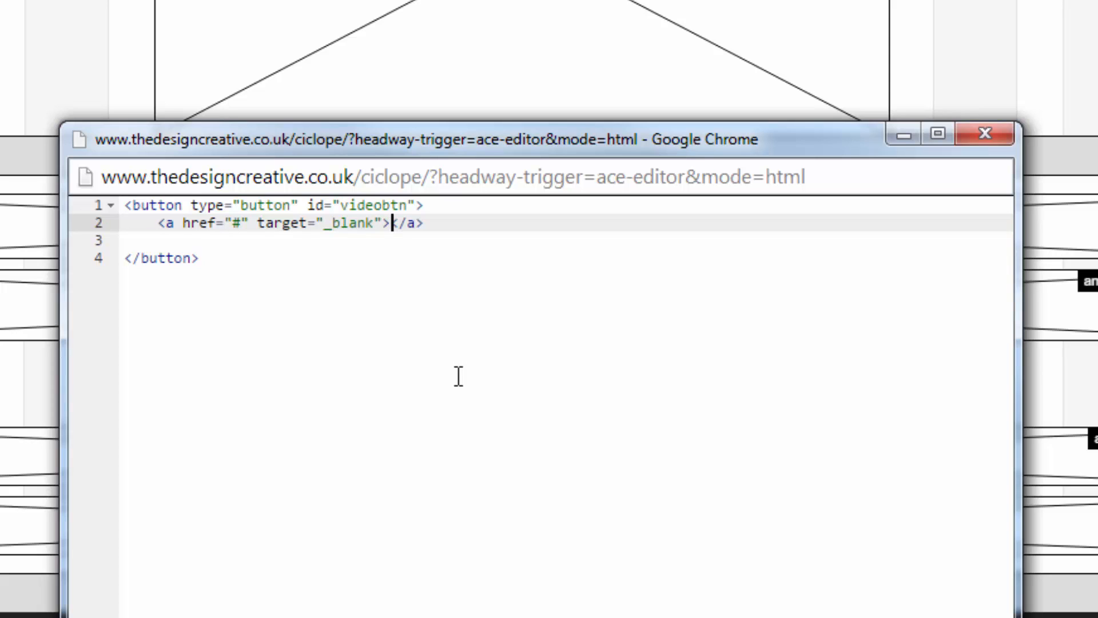
- Label the link Watch Video, follow the text with <i class="fa fa-play"></i>, and save the layout
type("Watch Video")
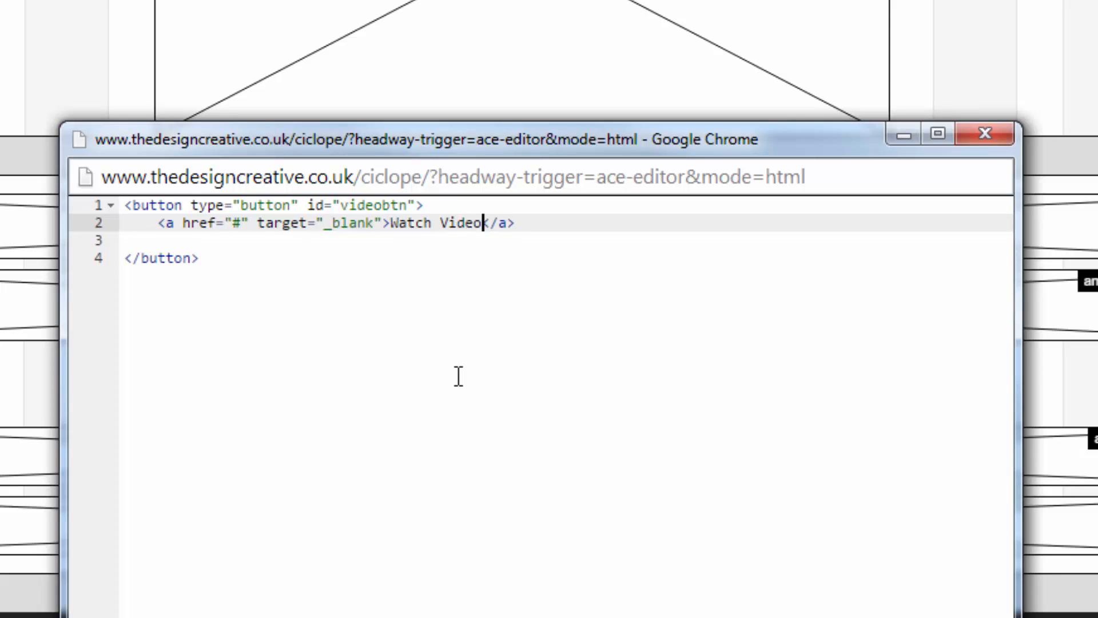
type("<i class=\"fa fa-play\"></i>")
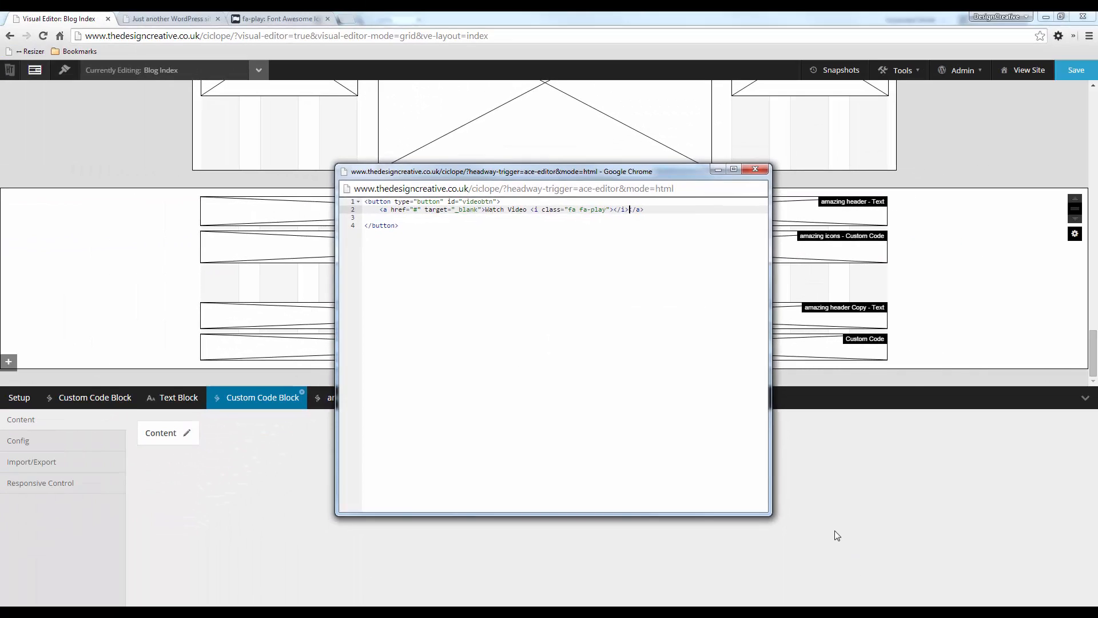
left_click(835, 532)
left_click(1078, 71)
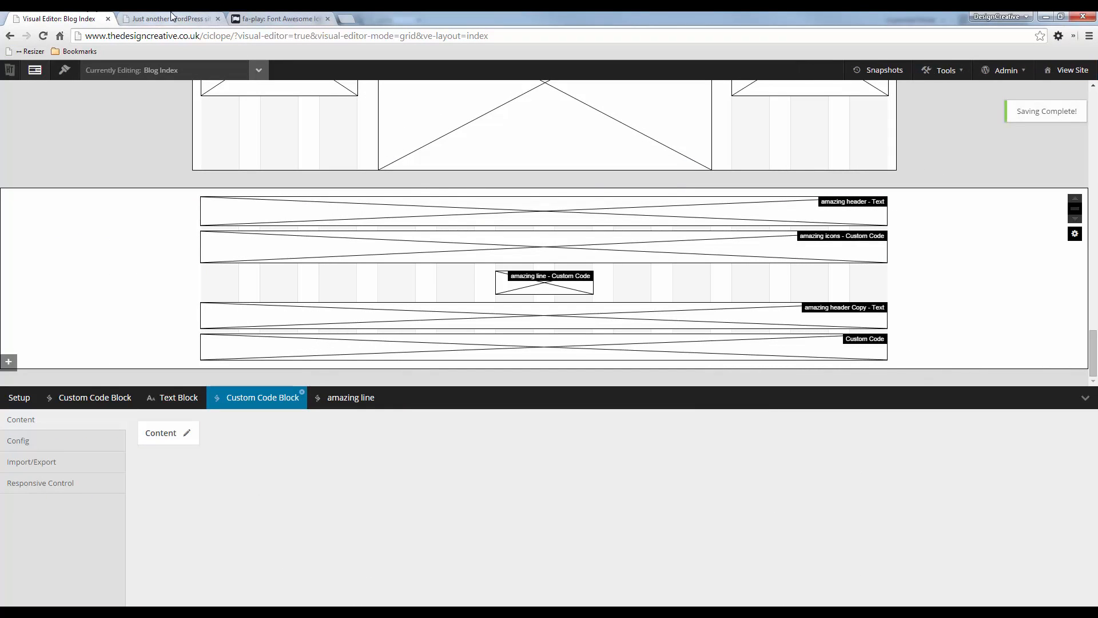
- View the live site and check the new video button and the duplicated heading at the page's end
left_click(1065, 71)
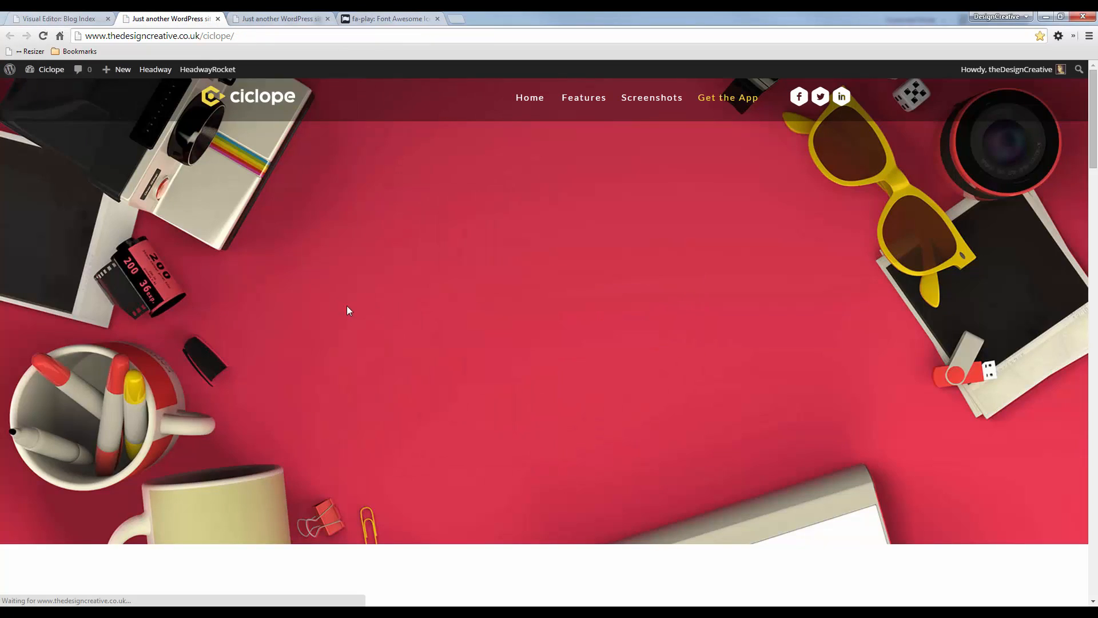
scroll(400, 261, "down", 20)
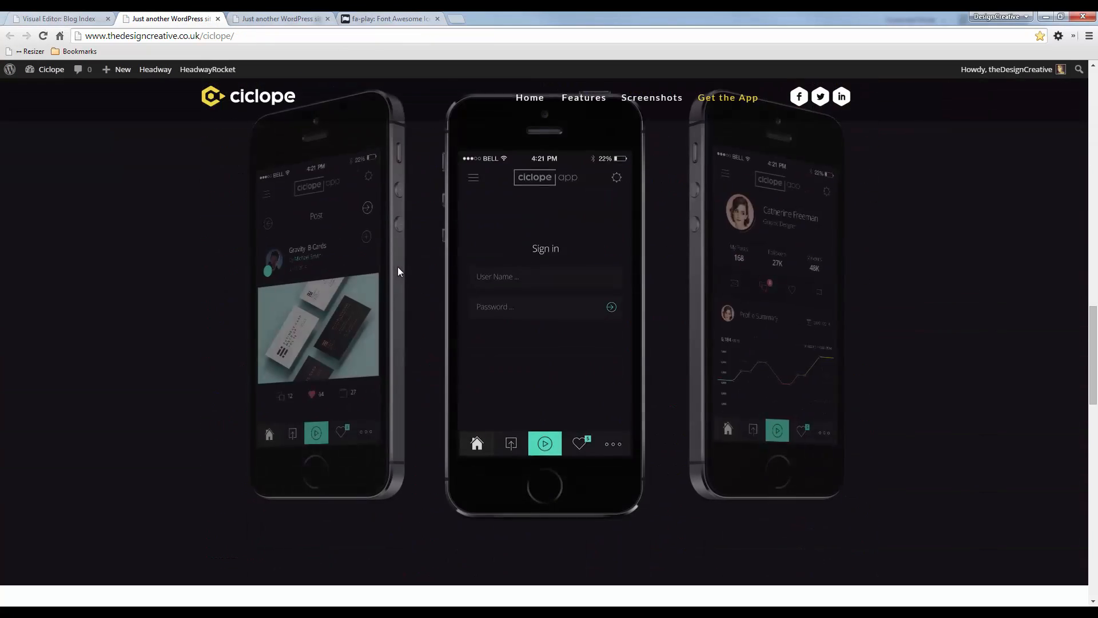
scroll(399, 267, "down", 12)
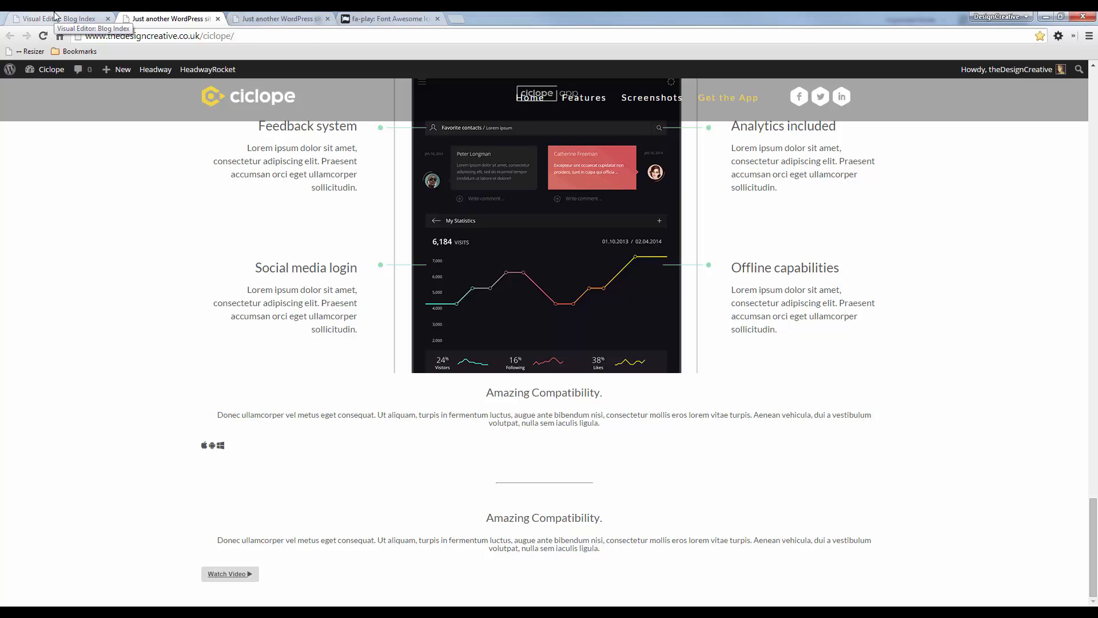
left_click_drag(627, 521, 480, 509)
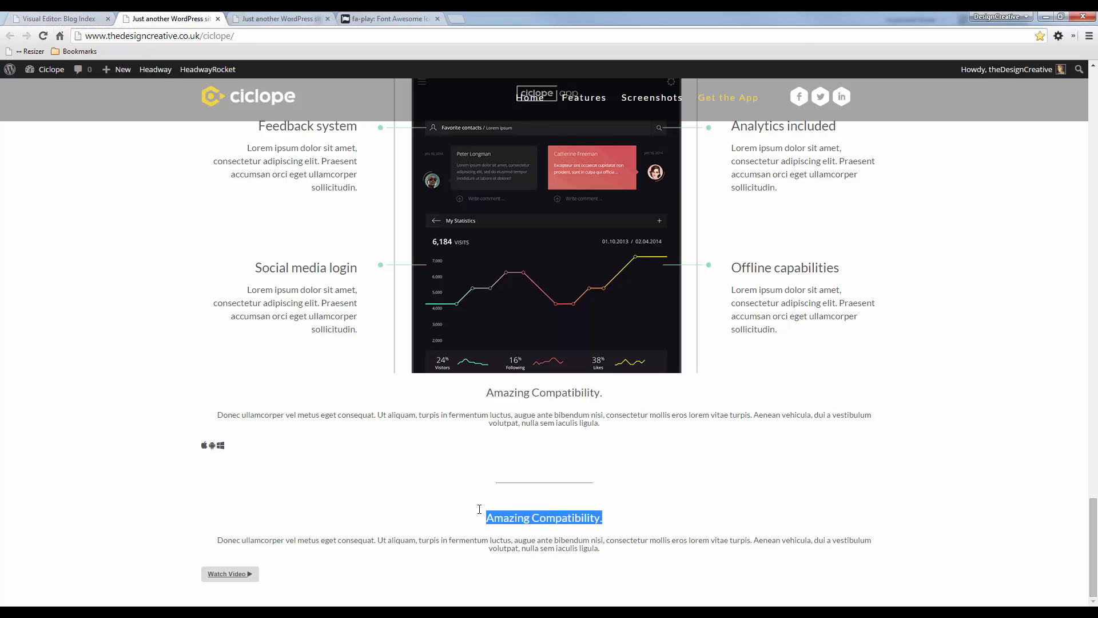
- Copy the heading text "Great User Experience." from the Fireworks mockup and return to the visual editor
left_click(58, 18)
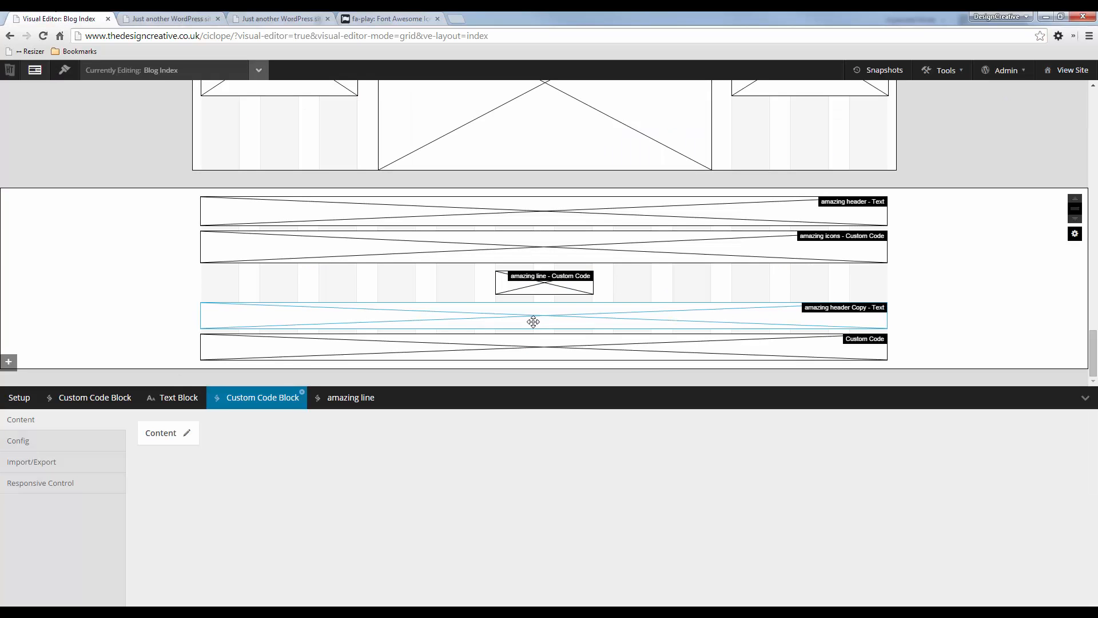
key("alt+Tab")
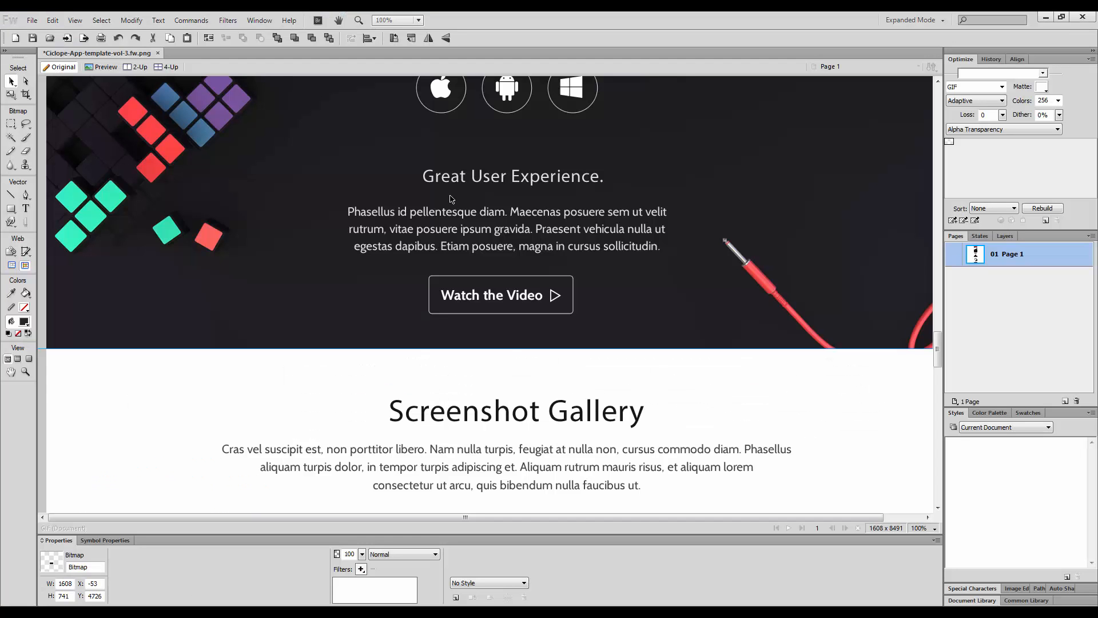
left_click(493, 185)
double_click(492, 184)
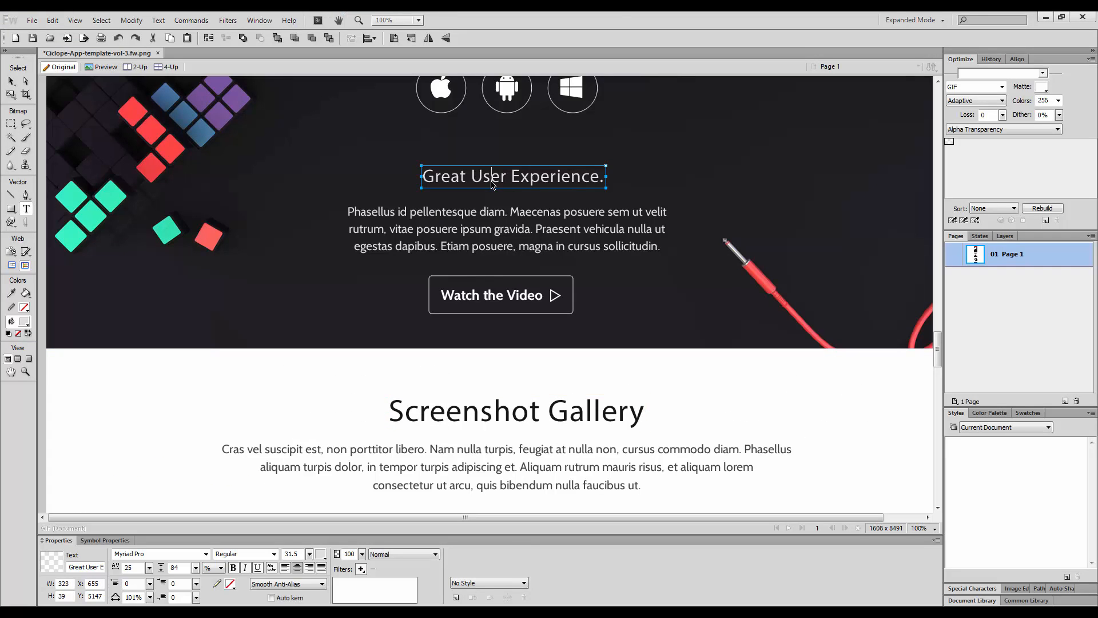
key("ctrl+a")
key("ctrl+c")
key("alt+Tab")
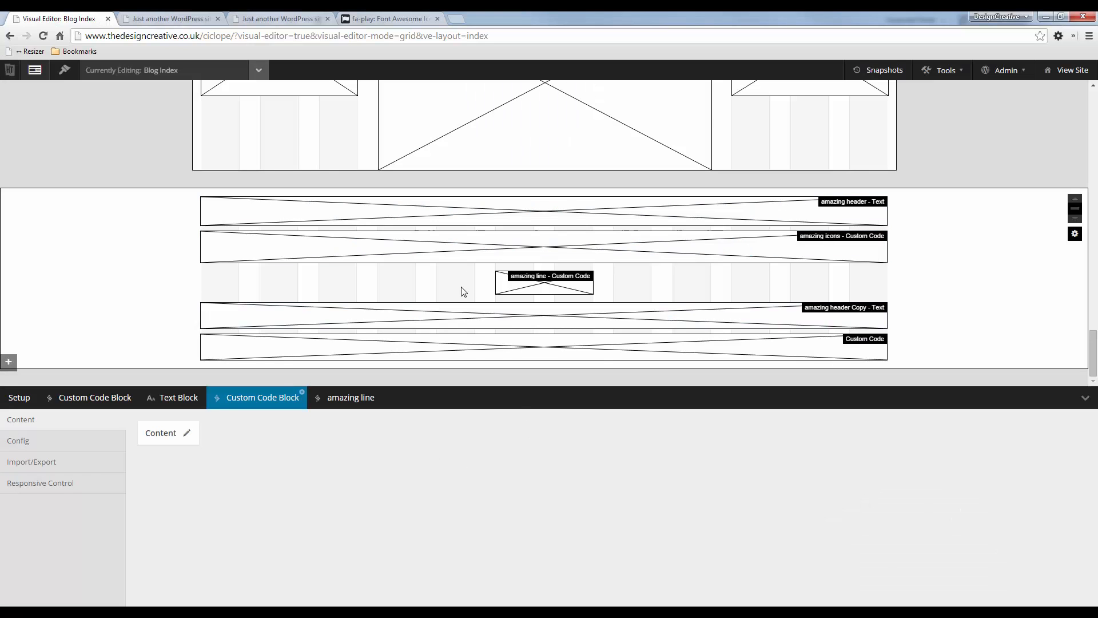
- Open the amazing header Copy block's content and replace its heading with the copied "Great User Experience." text
right_click(409, 319)
left_click(466, 348)
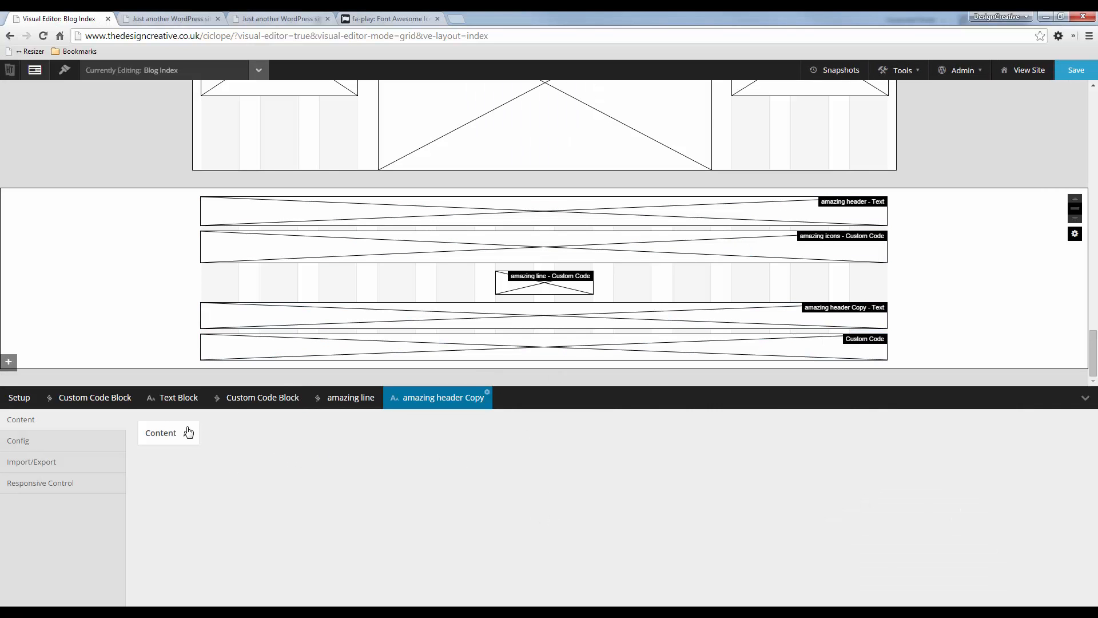
left_click(187, 433)
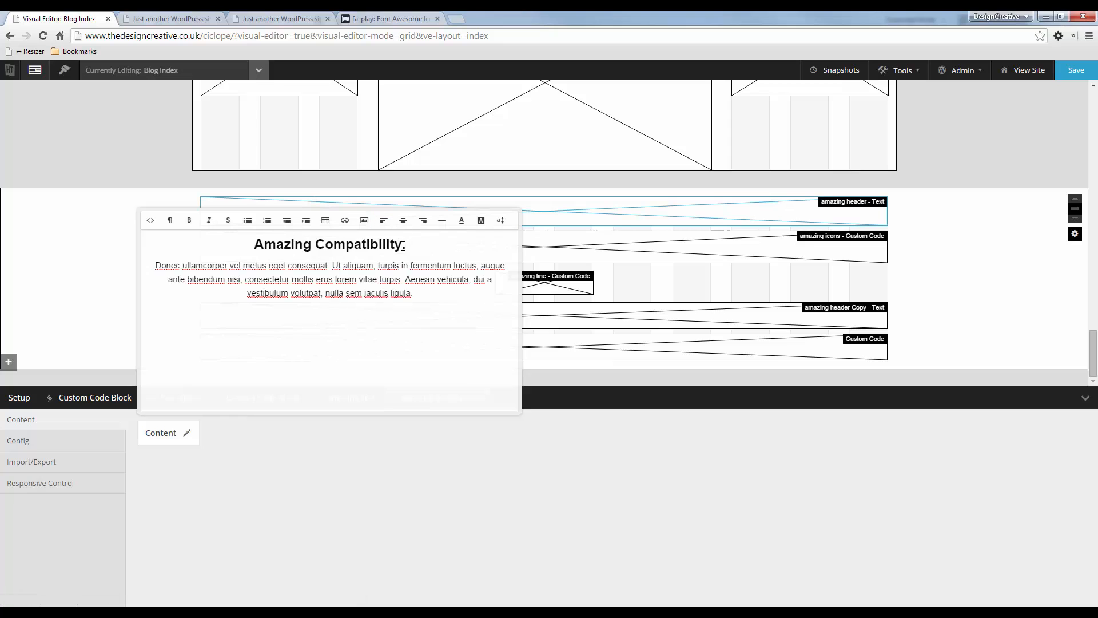
left_click_drag(403, 246, 252, 245)
key("ctrl+v")
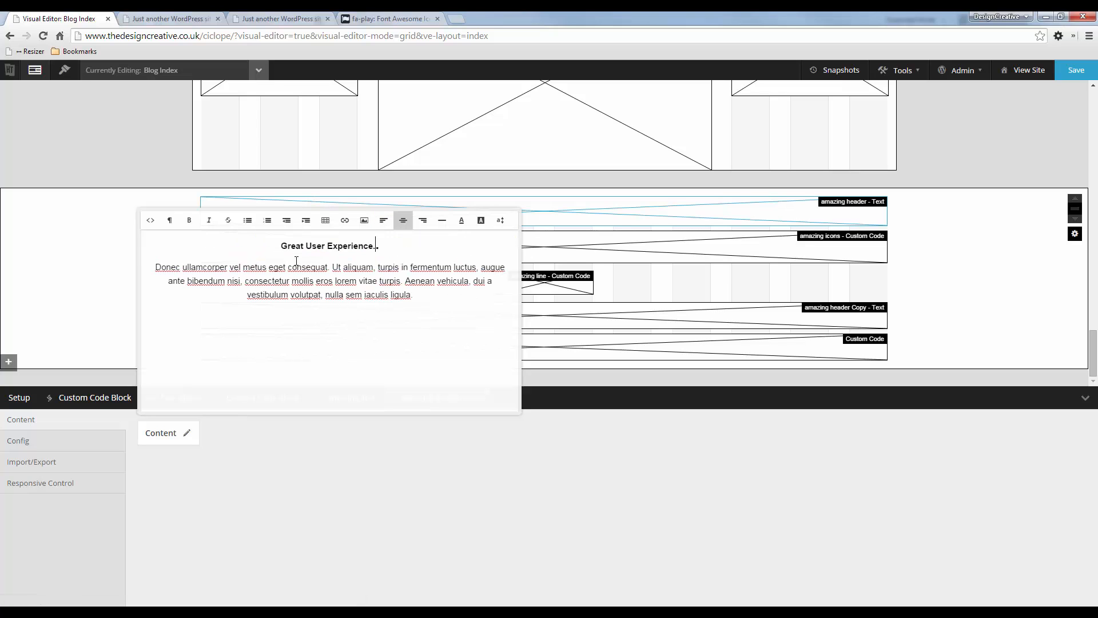
- Format the Great User Experience heading as centred Header 3, check its HTML source, and save the layout
triple_click(382, 249)
left_click(169, 221)
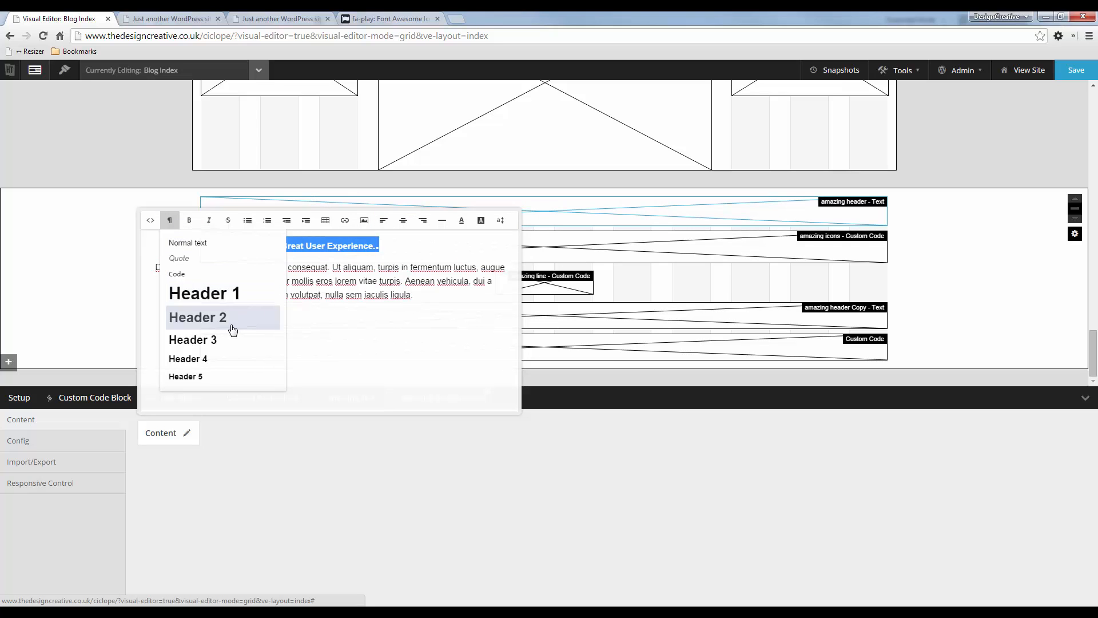
left_click(217, 342)
left_click(404, 225)
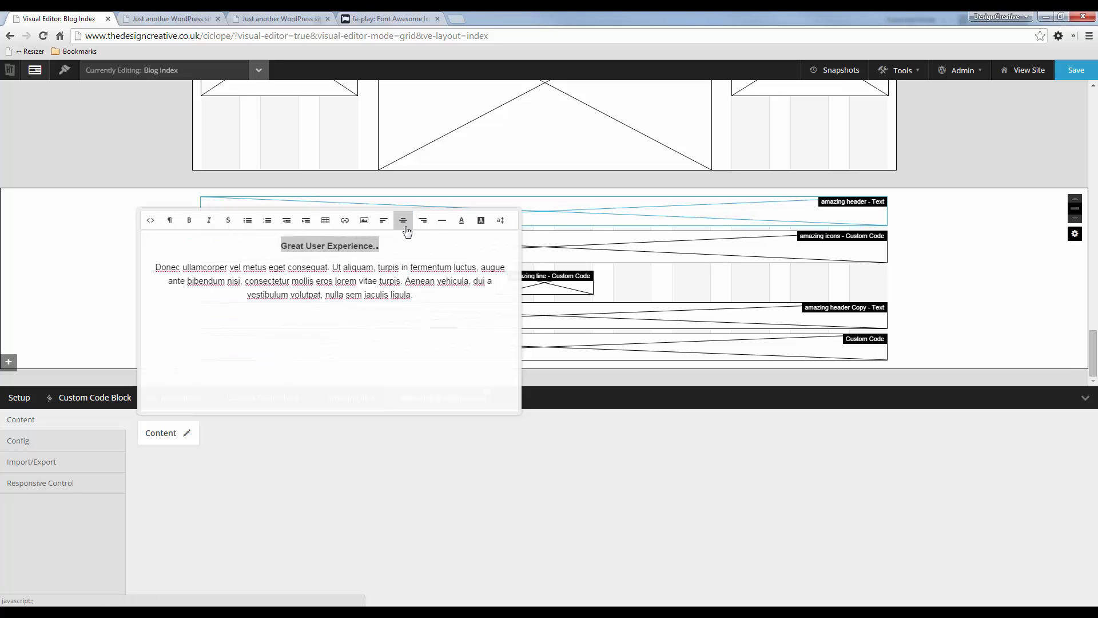
left_click(150, 222)
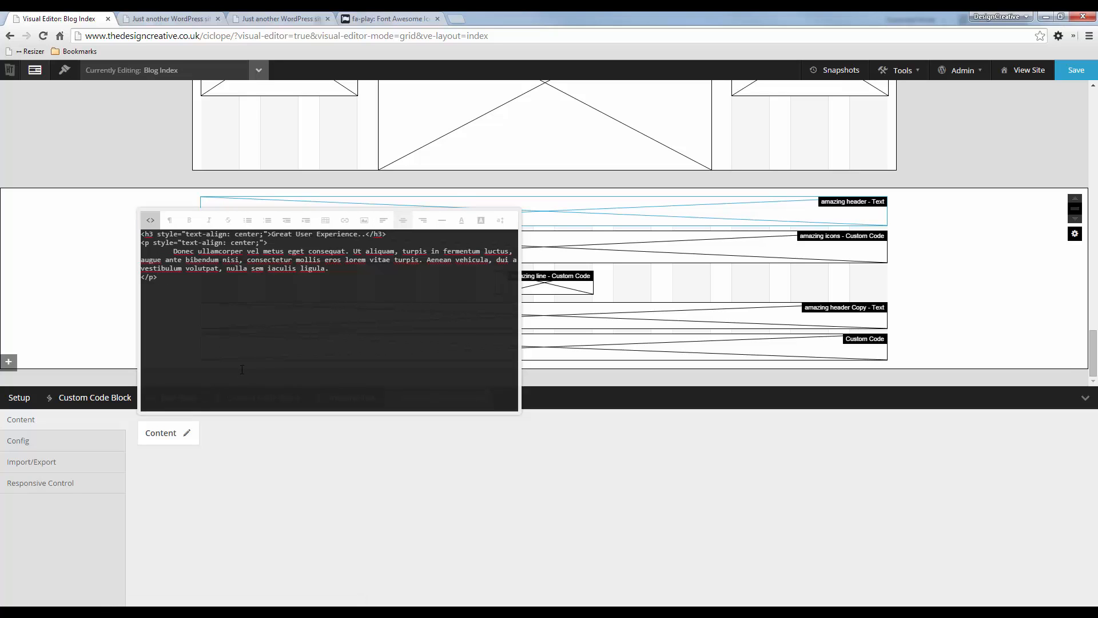
left_click(232, 447)
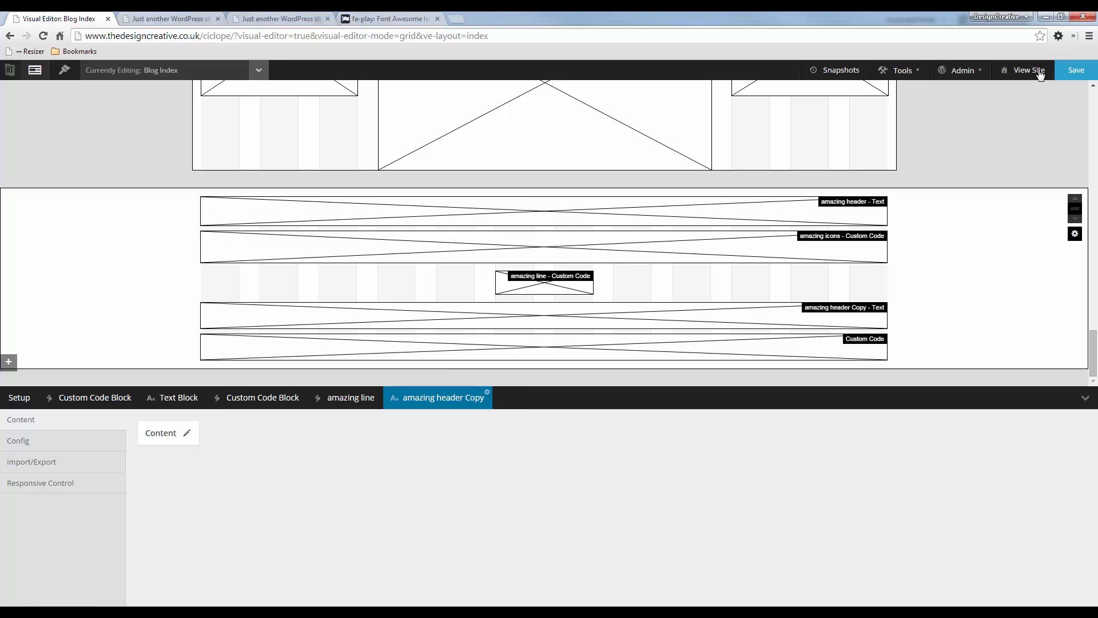
left_click(1075, 70)
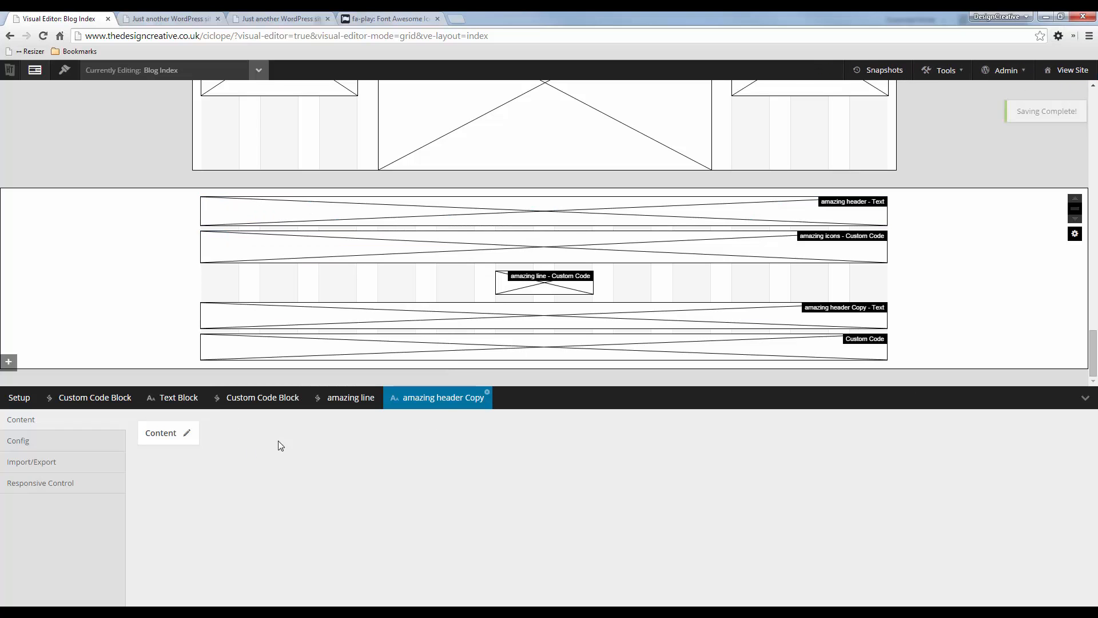
- Recheck the block's HTML source, then reload the live page and inspect the second heading and video button
left_click(186, 438)
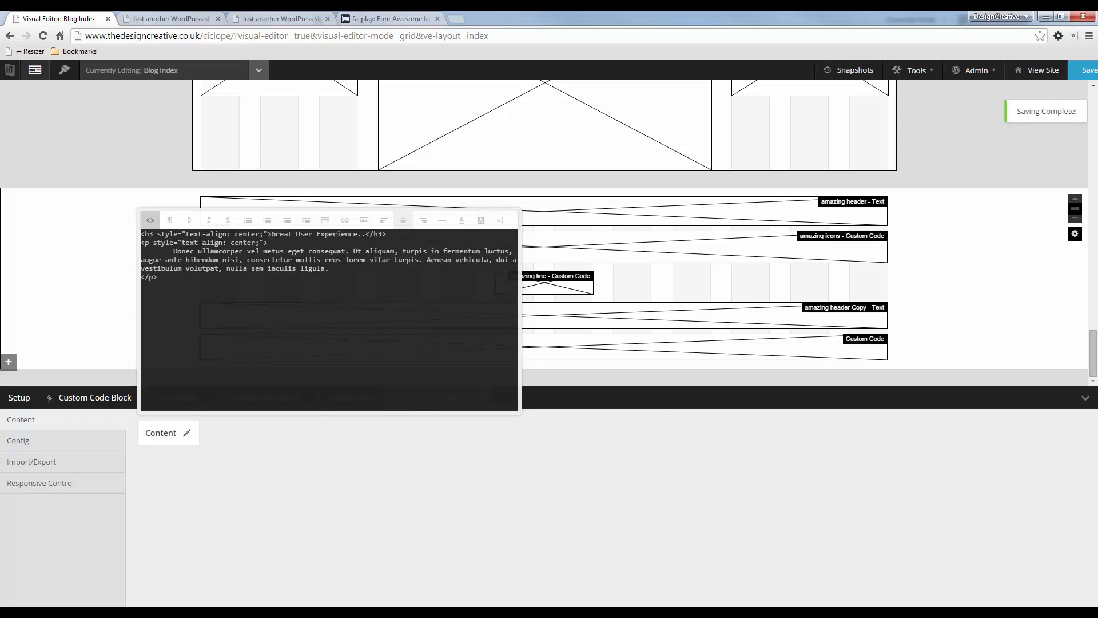
left_click(349, 454)
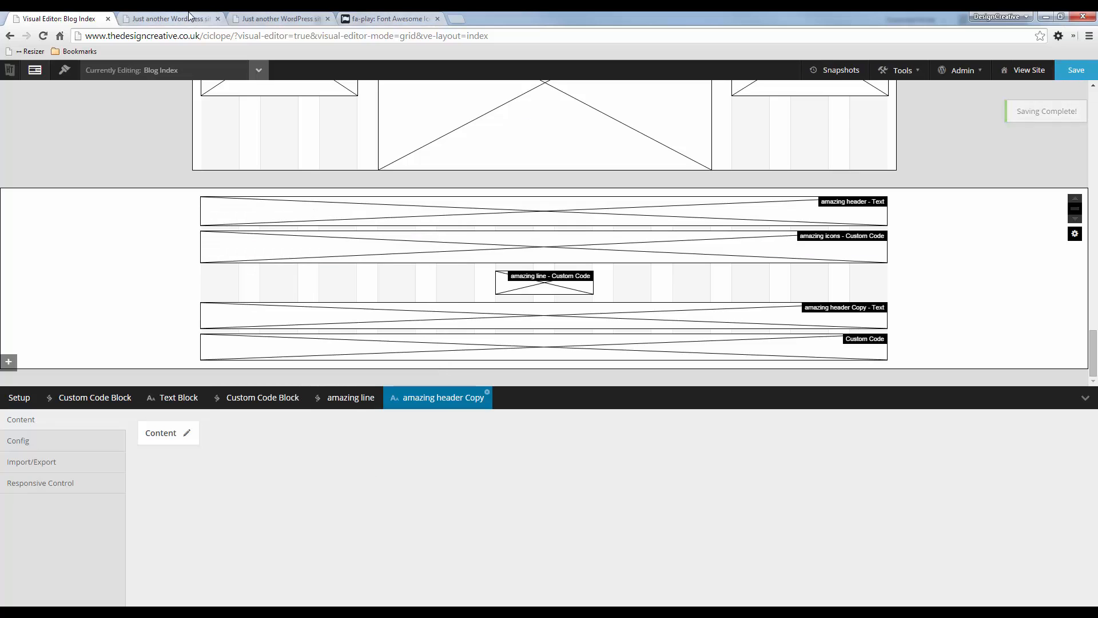
left_click(188, 16)
key("F5")
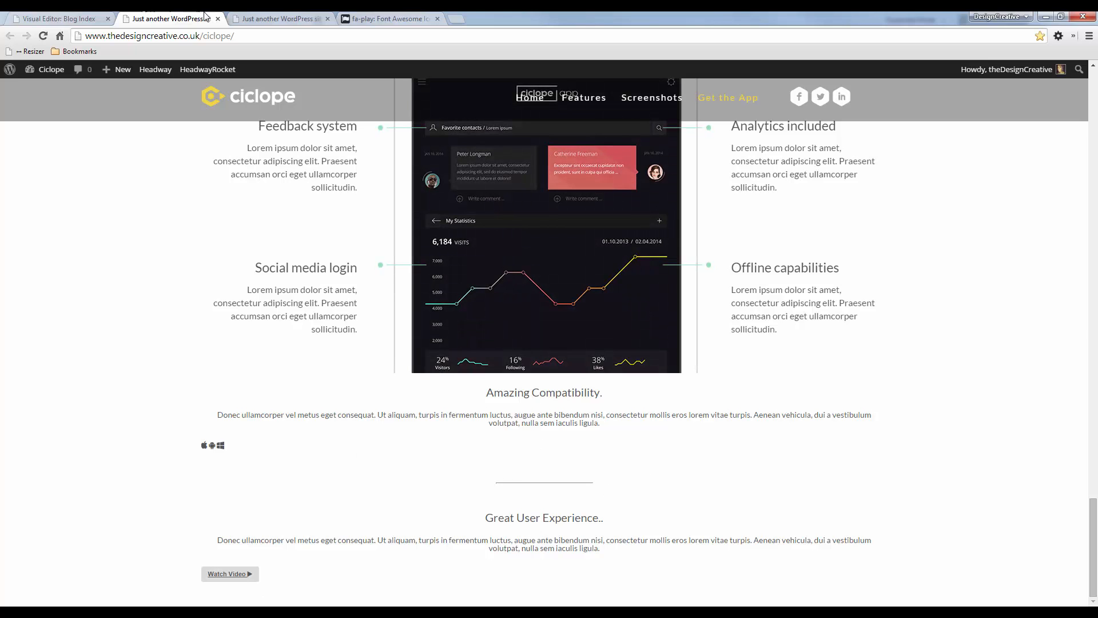
left_click(74, 18)
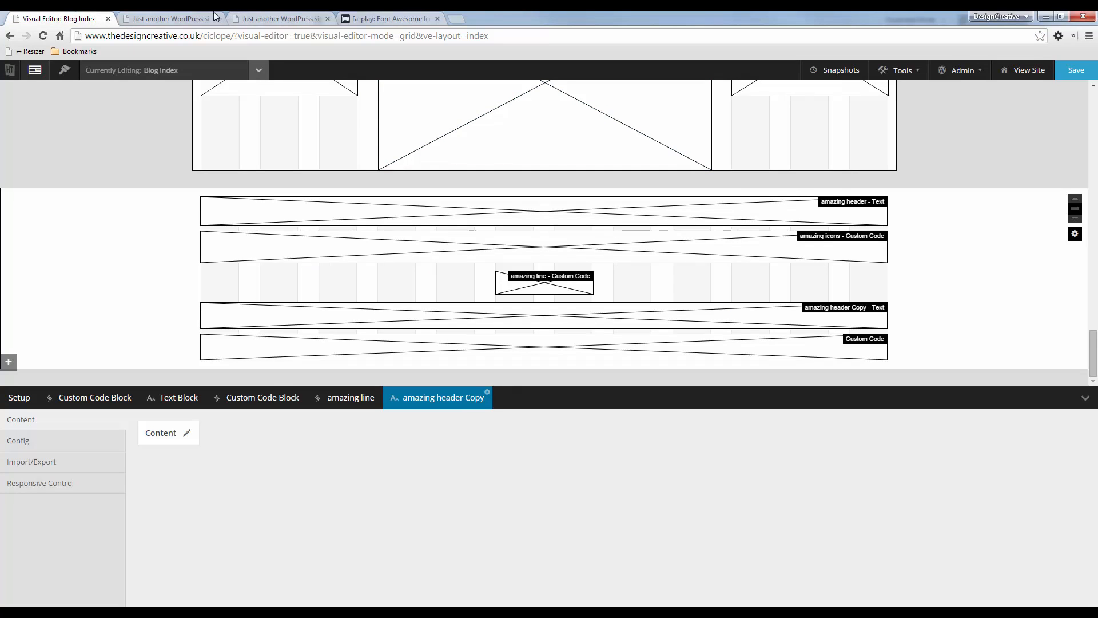
left_click(171, 17)
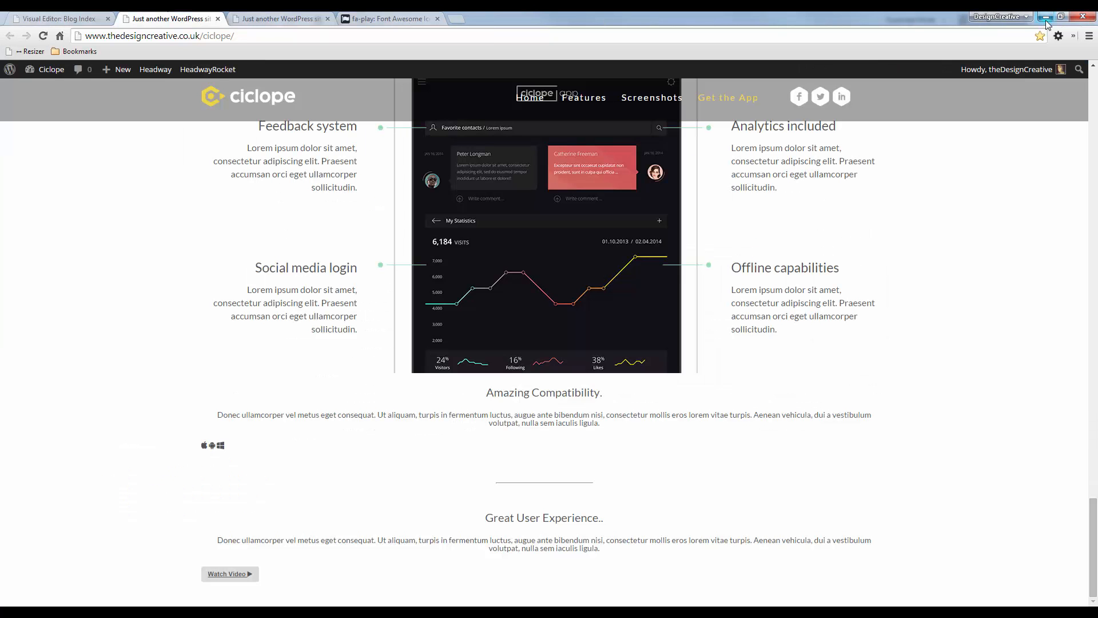
- Preview the live page with the Resizer at tablet, small tablet and iPhone 5 sizes, examining the Amazing Compatibility section at each
left_click(22, 53)
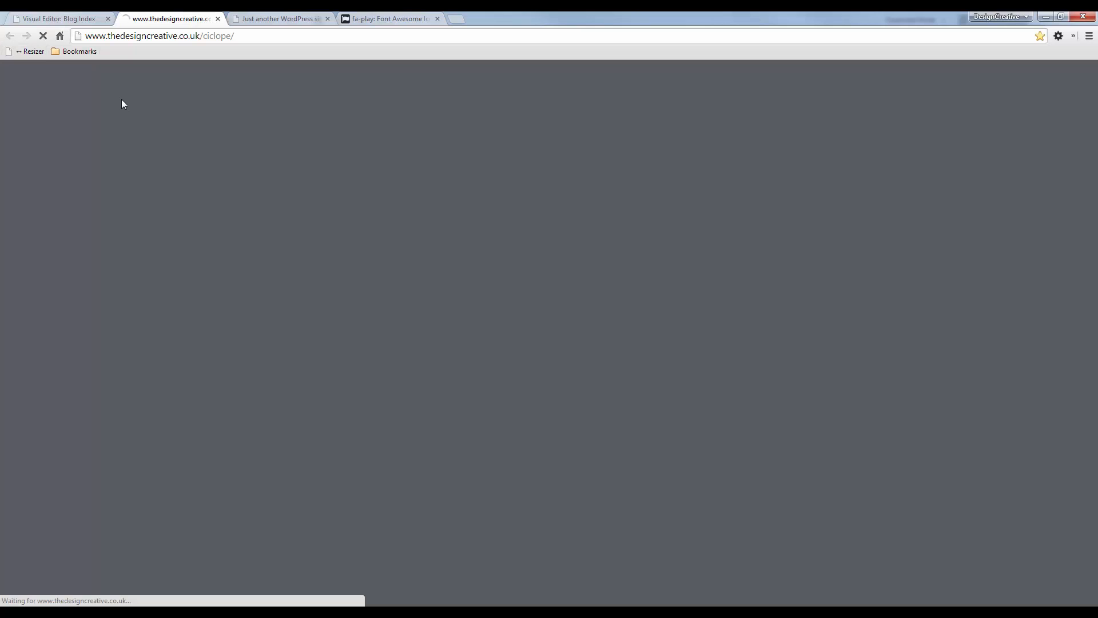
mouse_move(130, 104)
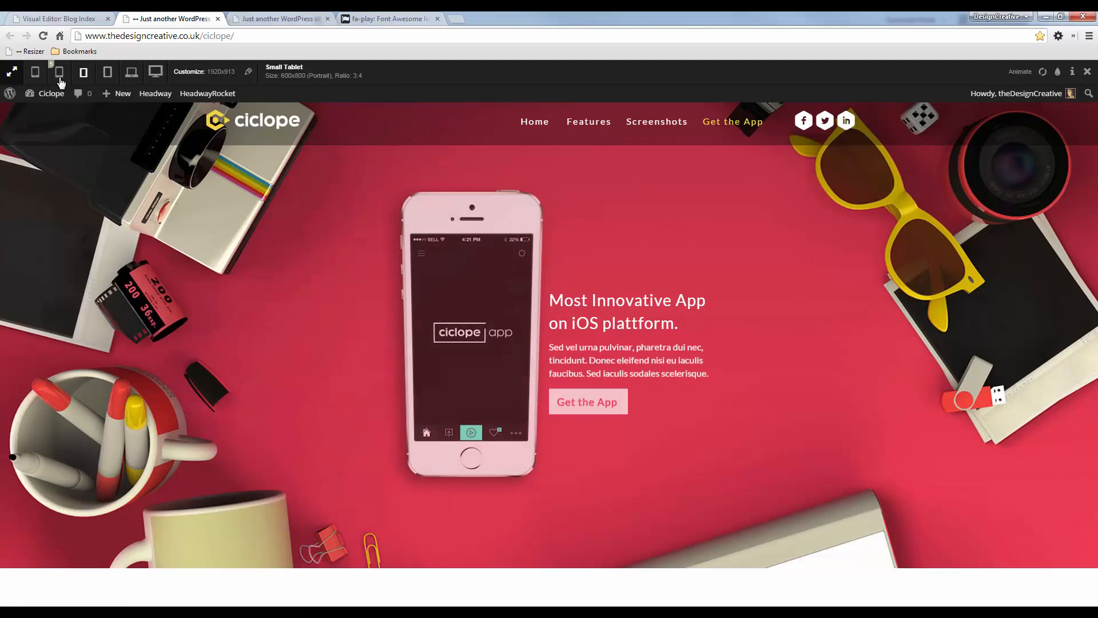
left_click(107, 74)
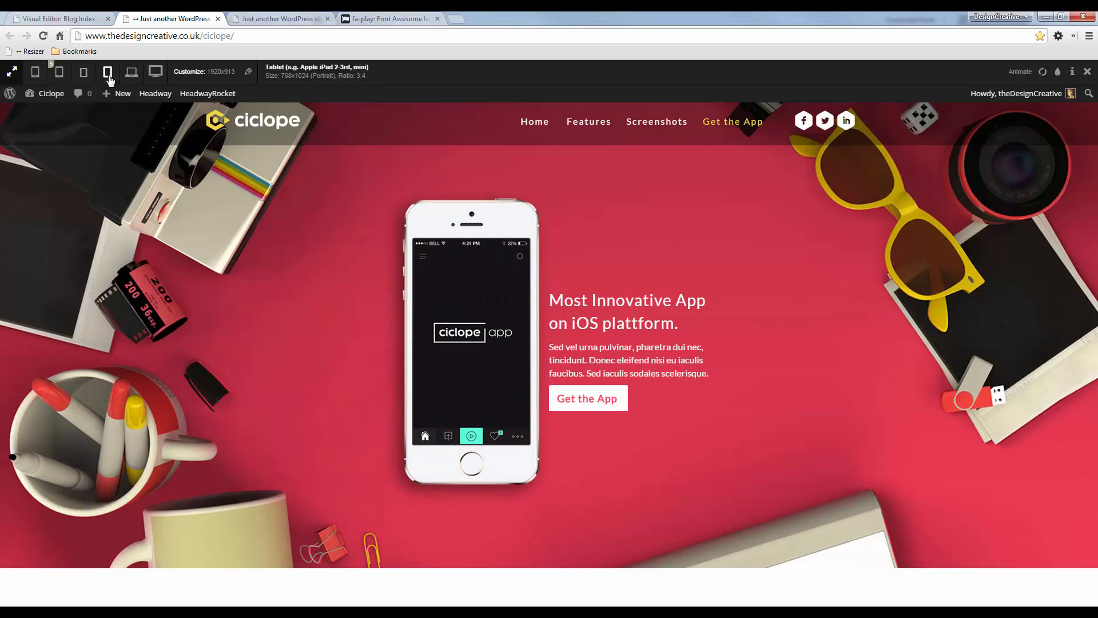
scroll(589, 311, "down", 10)
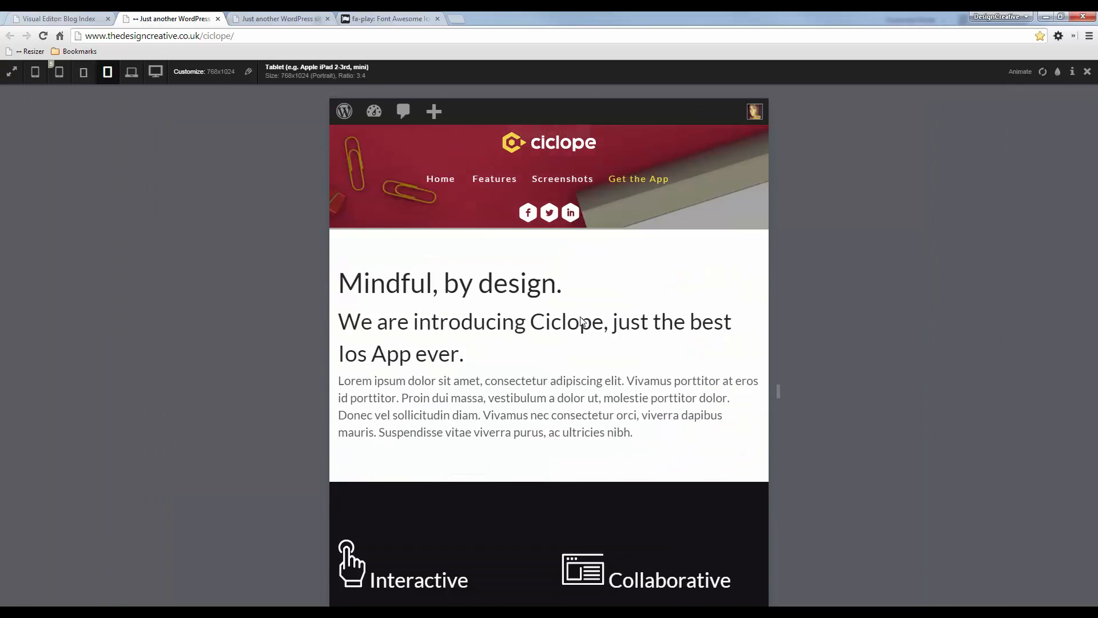
scroll(574, 301, "down", 20)
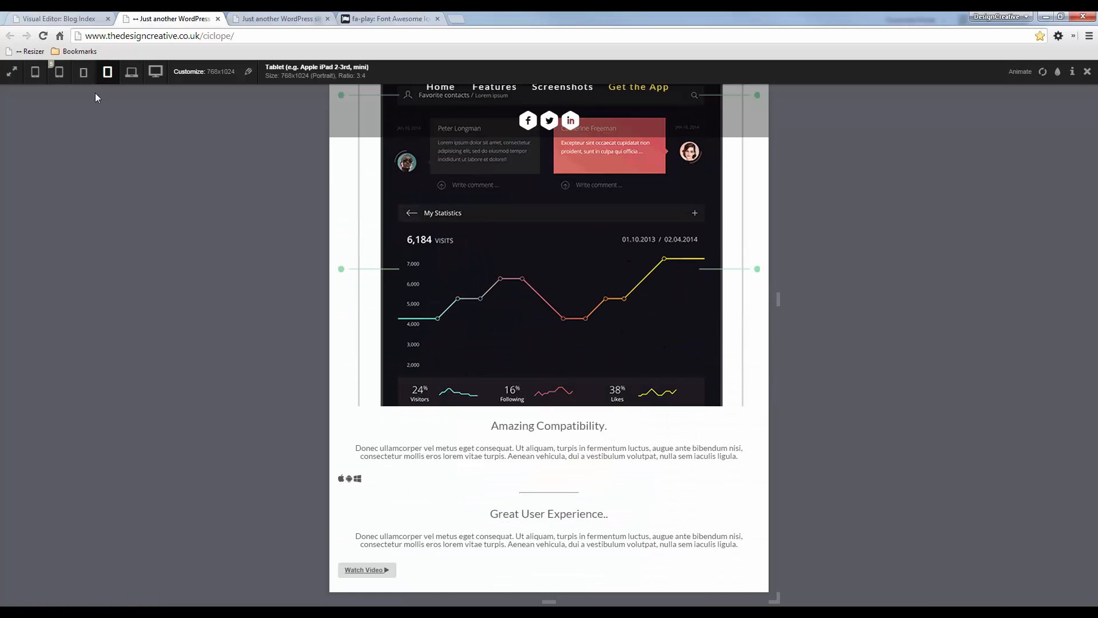
left_click(84, 71)
scroll(624, 354, "down", 10)
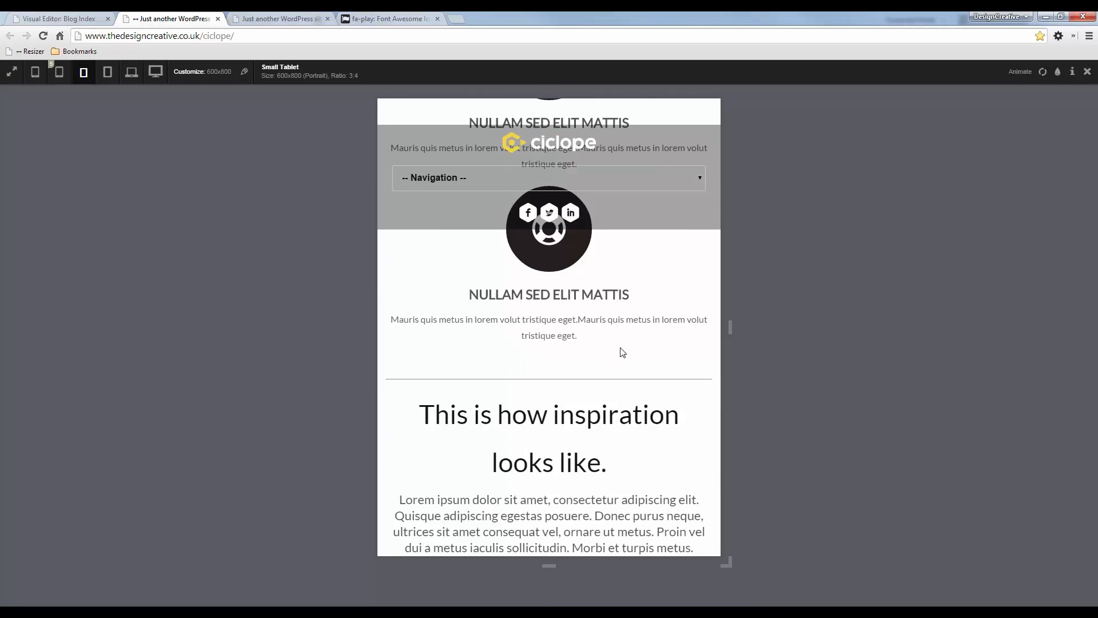
scroll(623, 351, "down", 5)
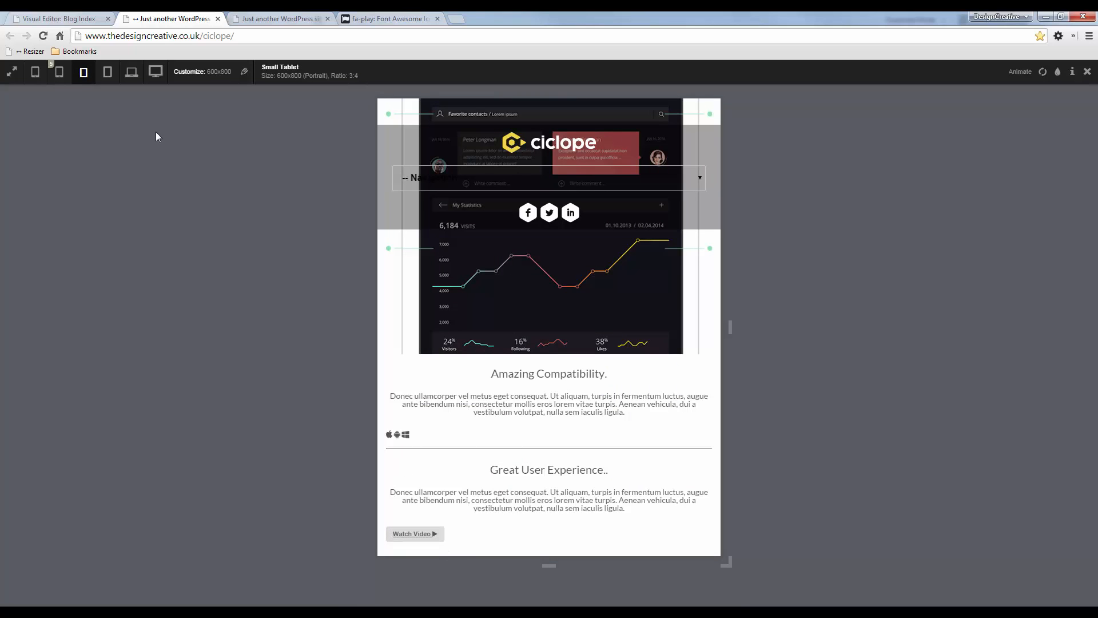
left_click(60, 73)
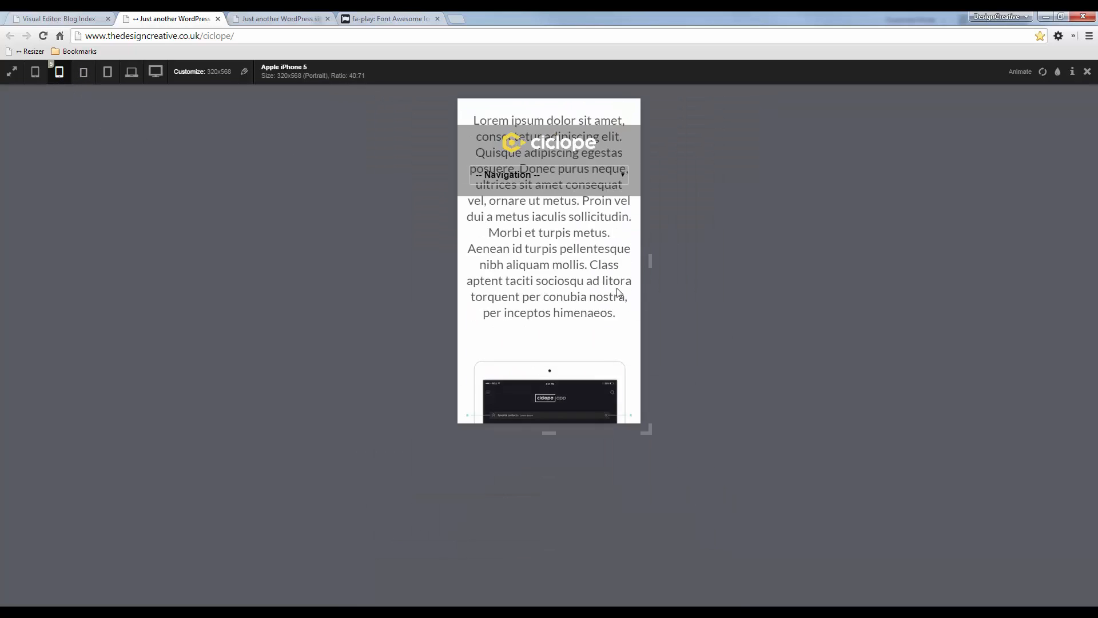
- Give the amazing wrapper a custom-width breakpoint of 3000px with Attempt to Center items enabled, and save the layout
left_click(46, 16)
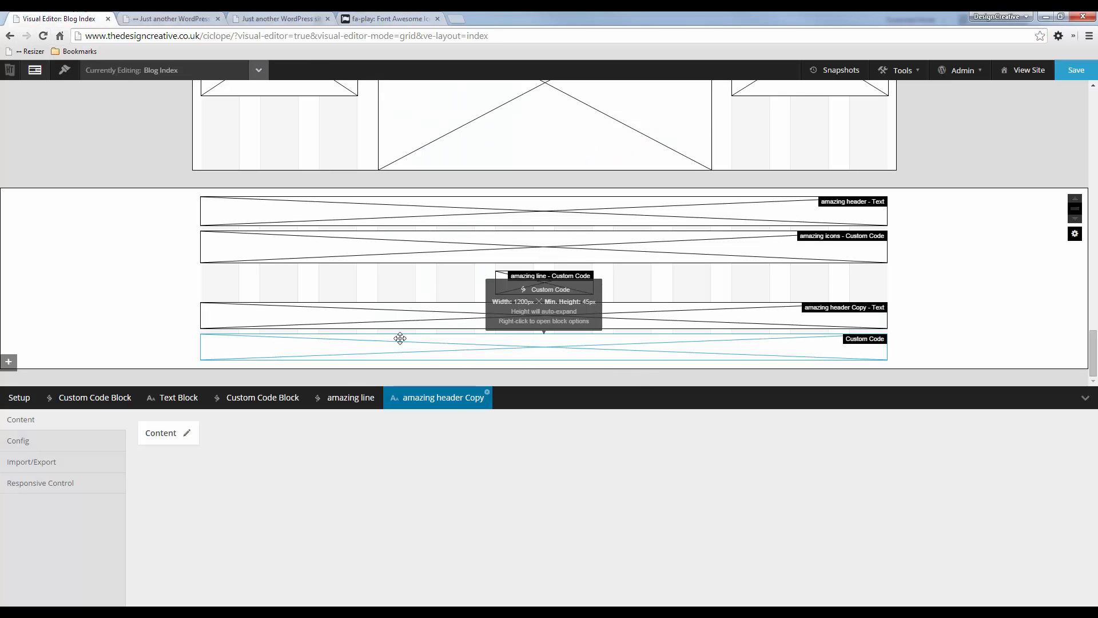
right_click(112, 279)
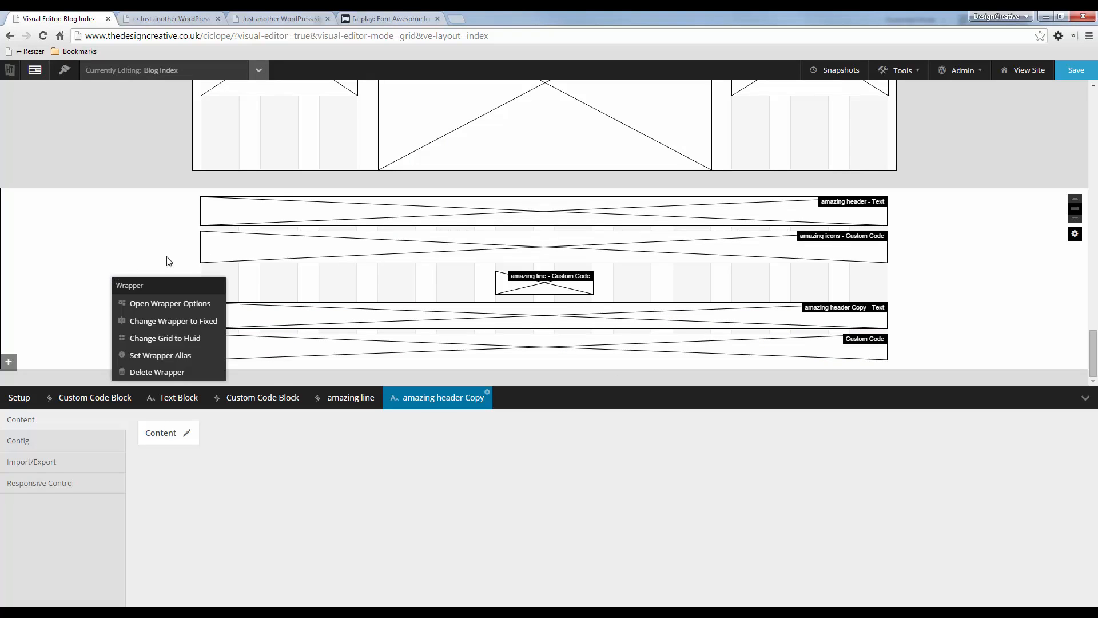
left_click(190, 304)
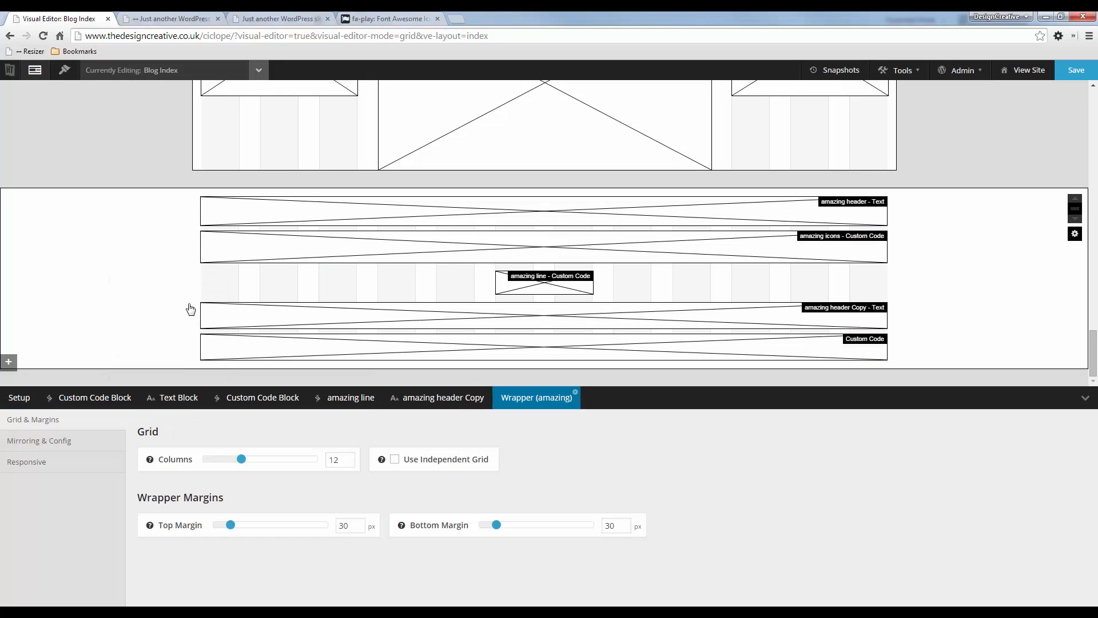
left_click(34, 461)
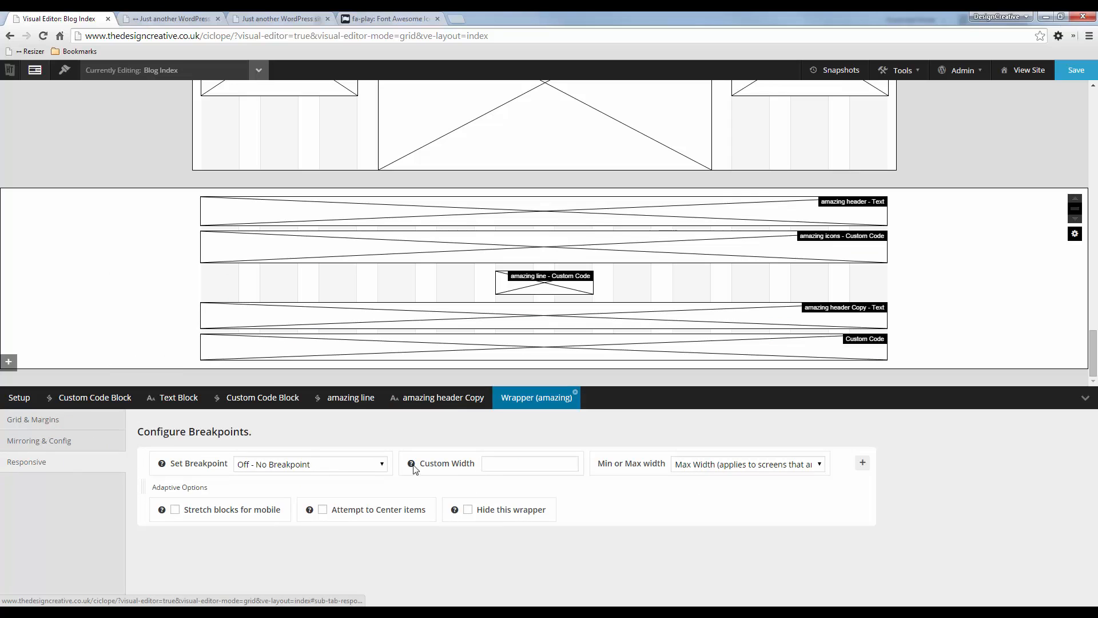
left_click(325, 473)
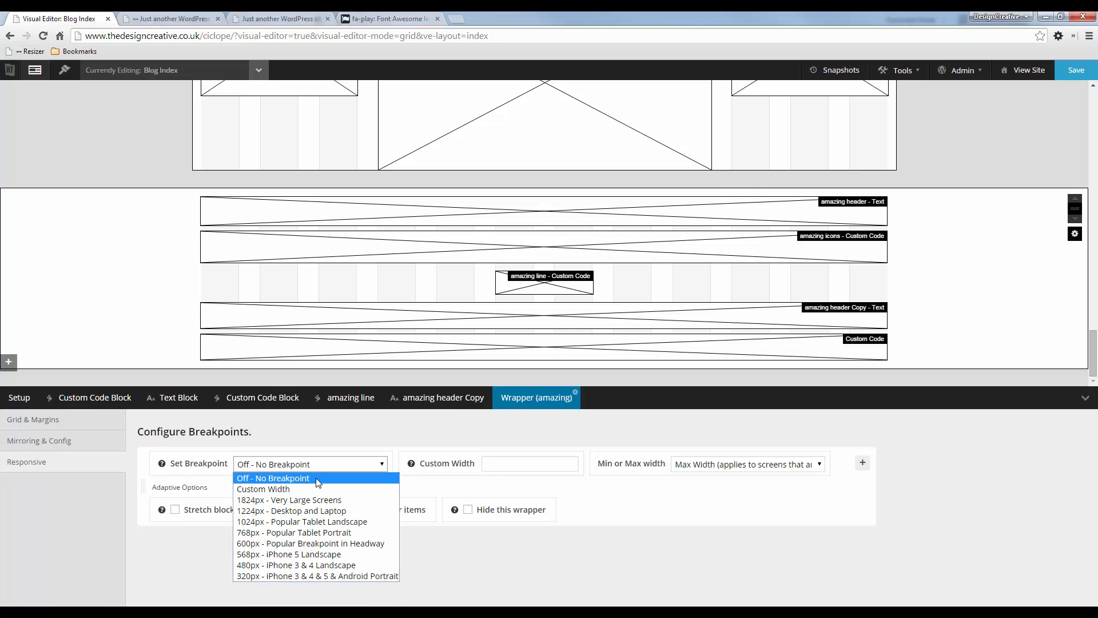
left_click(314, 487)
left_click(520, 461)
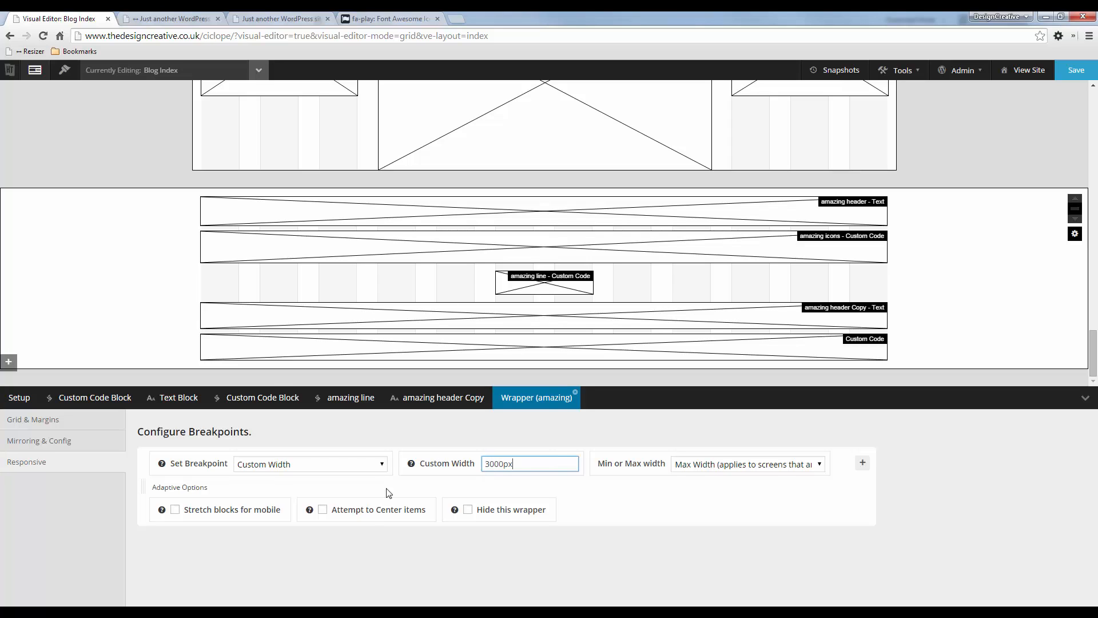
left_click(322, 509)
left_click(1078, 71)
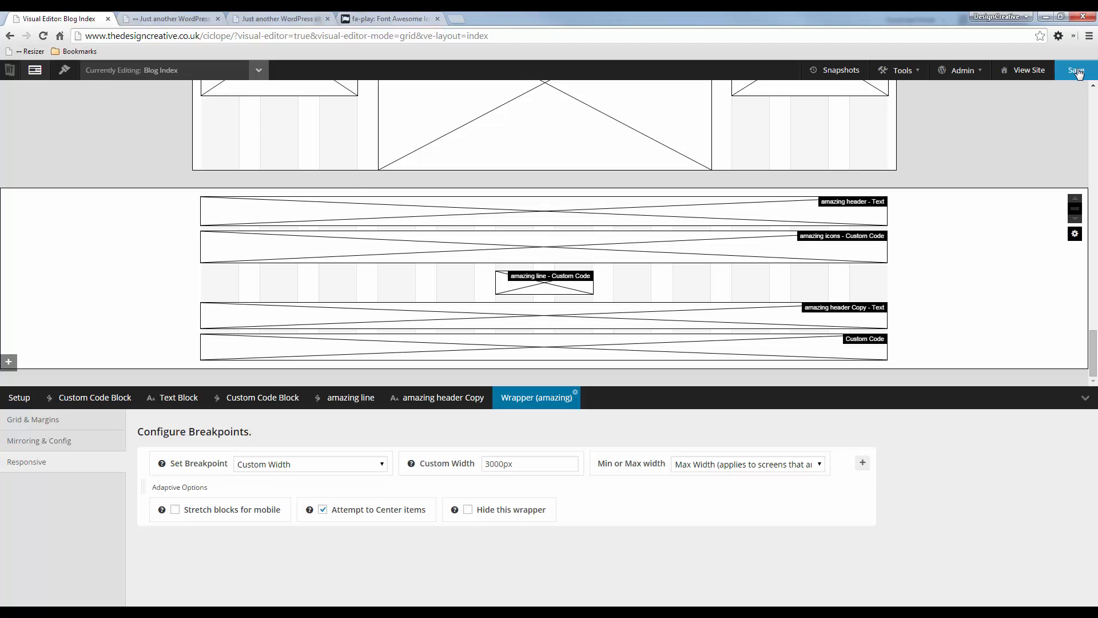
- Refresh the responsive preview and check the icons' and video button's alignment at iPhone 5 and Widescreen sizes
left_click(192, 17)
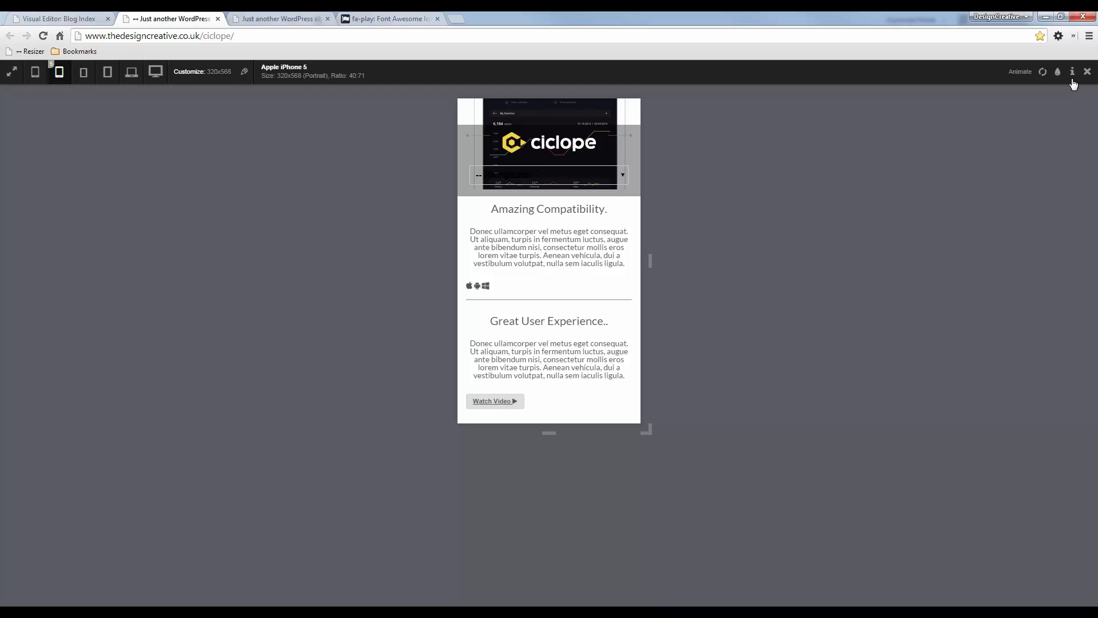
left_click(1043, 72)
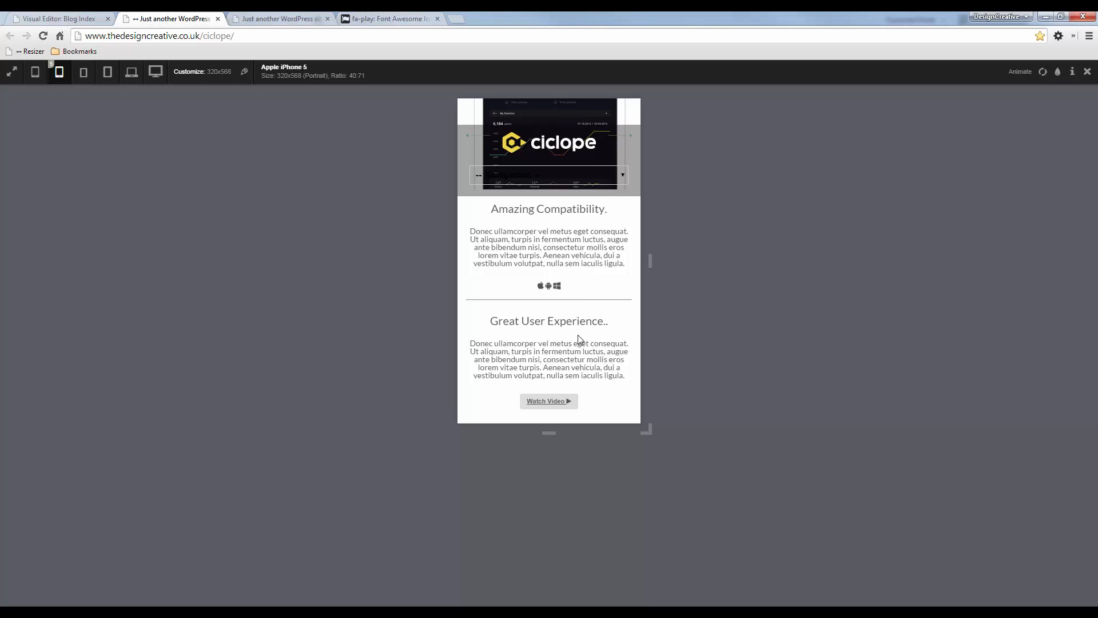
left_click(131, 71)
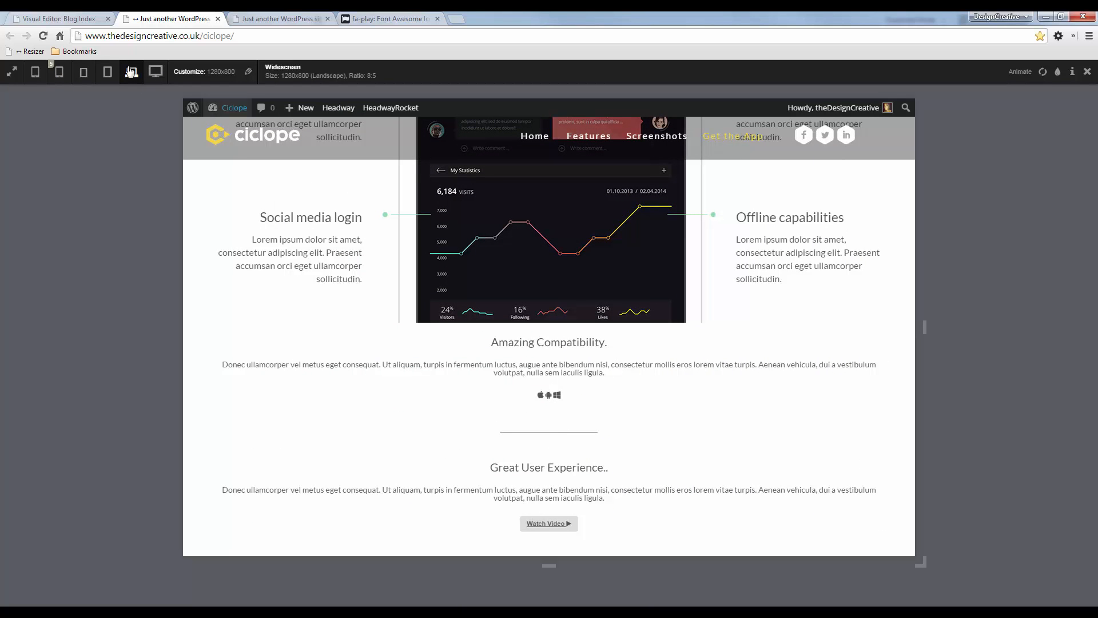
- In the visual editor, change the alias of the amazing header Copy block to "amazing header 2"
left_click(62, 18)
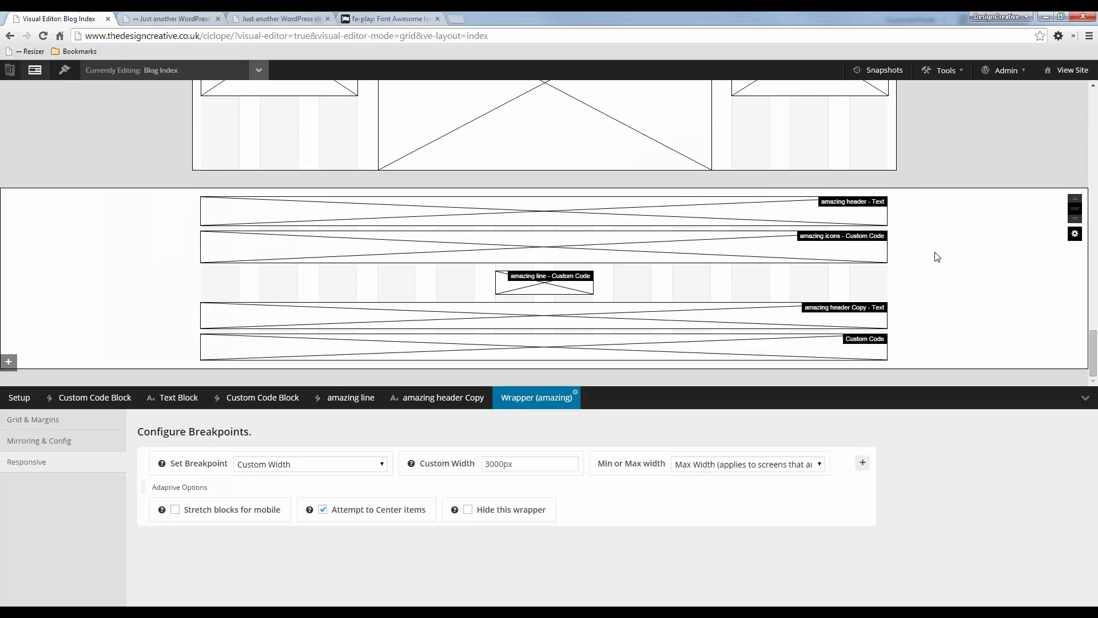
right_click(591, 317)
left_click(651, 403)
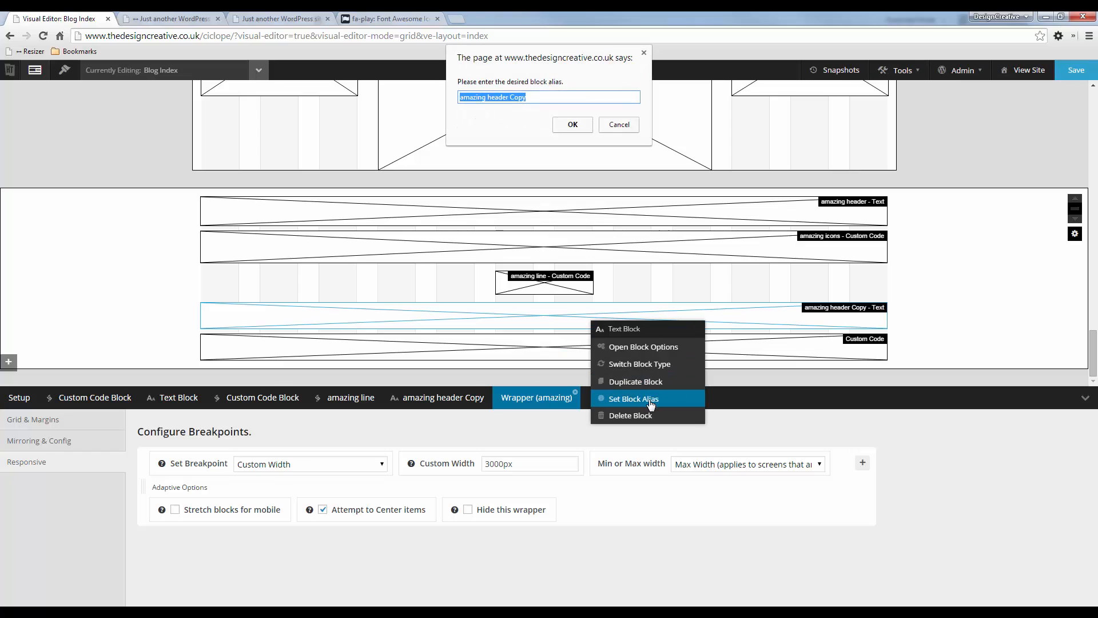
type("amazing header 2")
key("Return")
- Set the alias of the unnamed custom code block at the end of the amazing wrapper to "amazing video button"
right_click(516, 350)
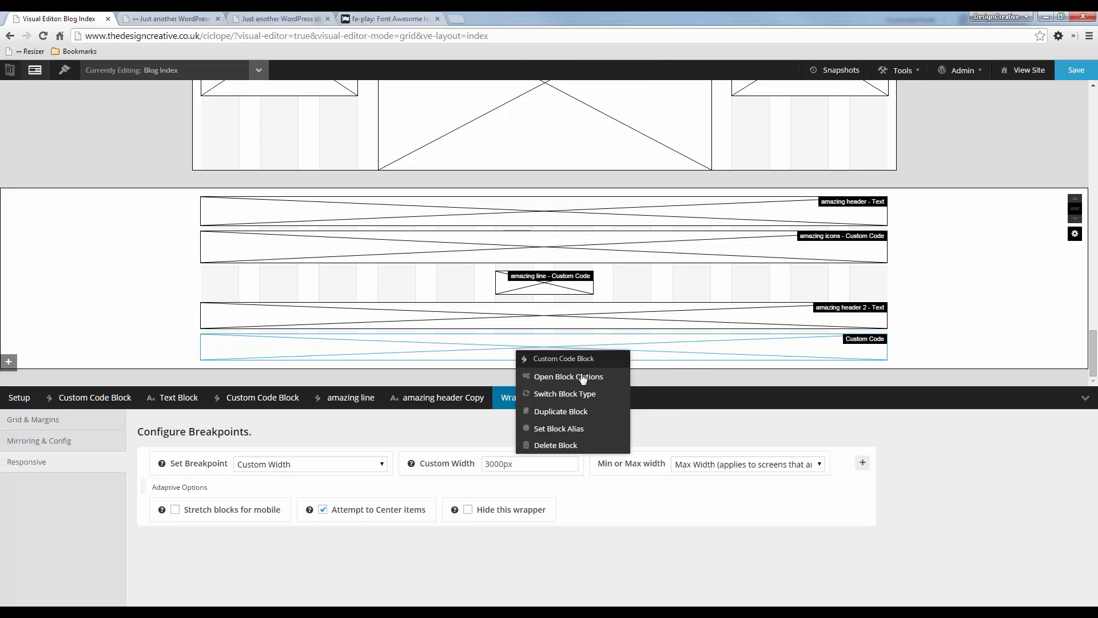
left_click(569, 429)
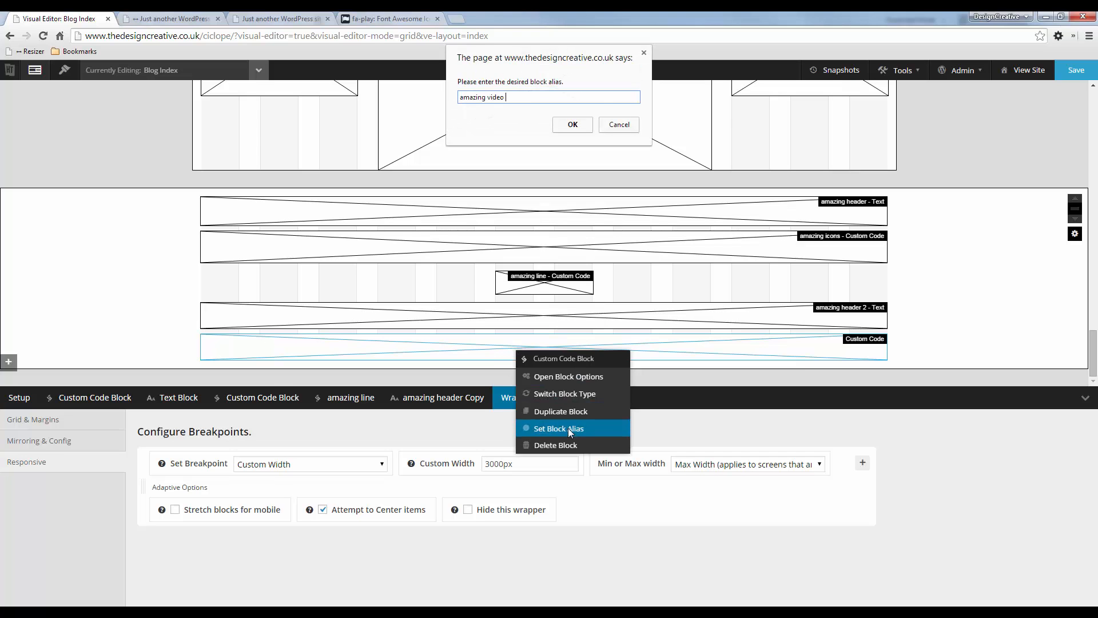
type("amazing video button")
key("Return")
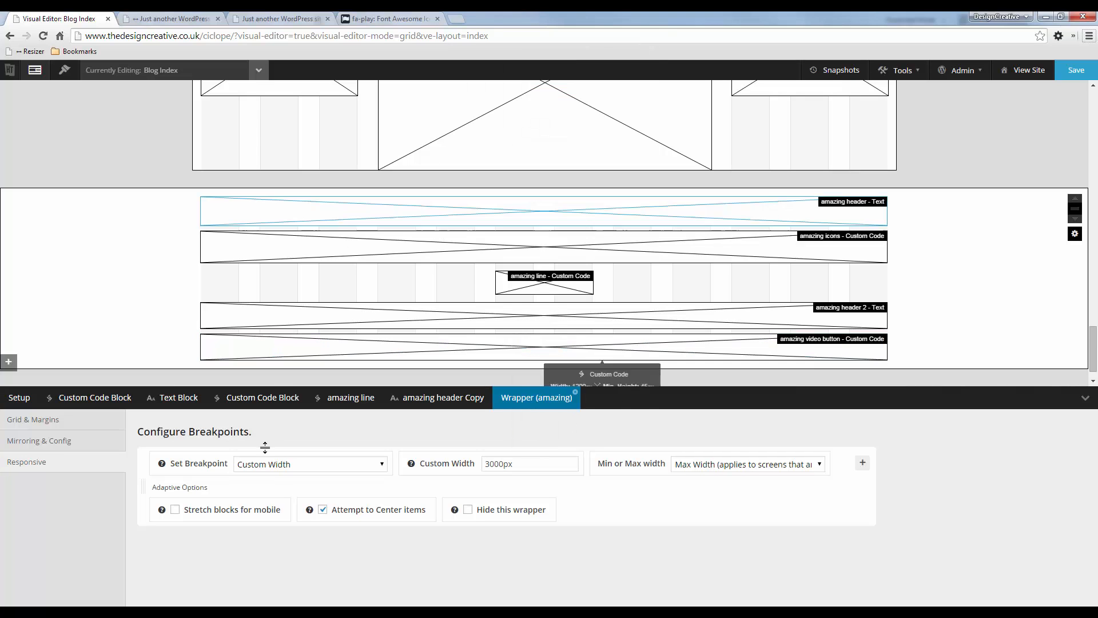
- Review the Amazing Compatibility and Great User Experience design in the Fireworks mockup, and return to the visual editor
key("alt+Tab")
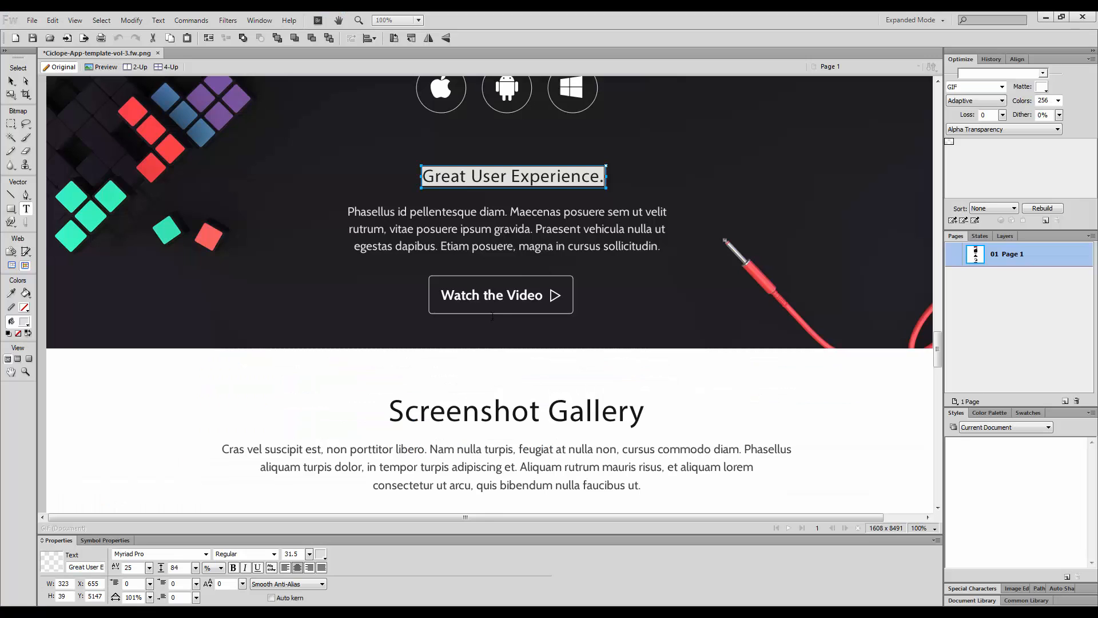
scroll(530, 280, "up", 2)
scroll(502, 258, "down", 1)
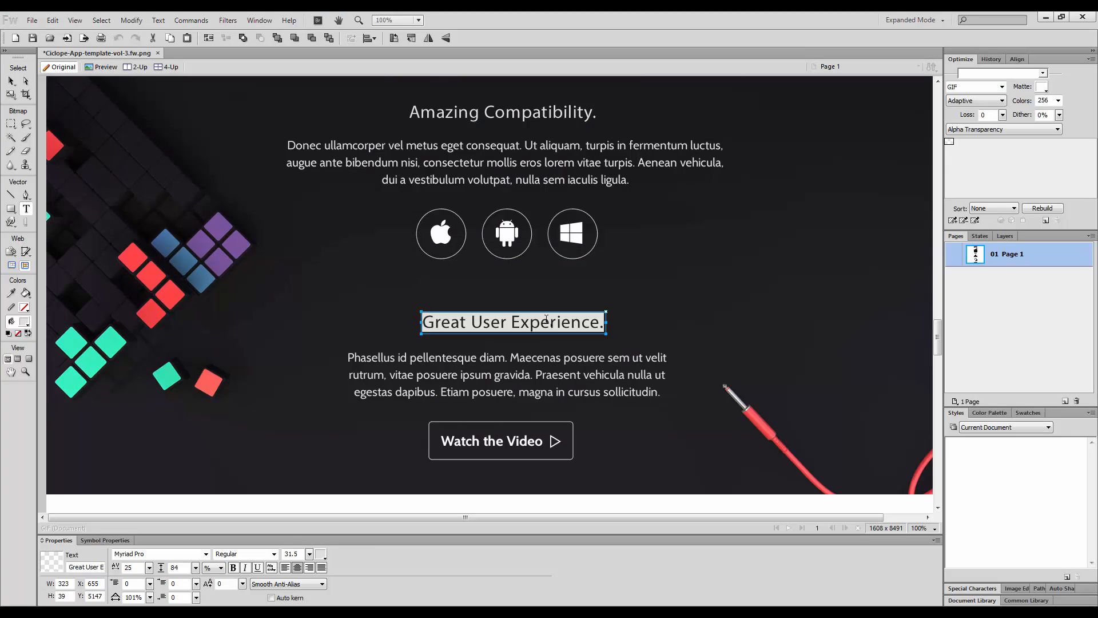
key("alt+Tab")
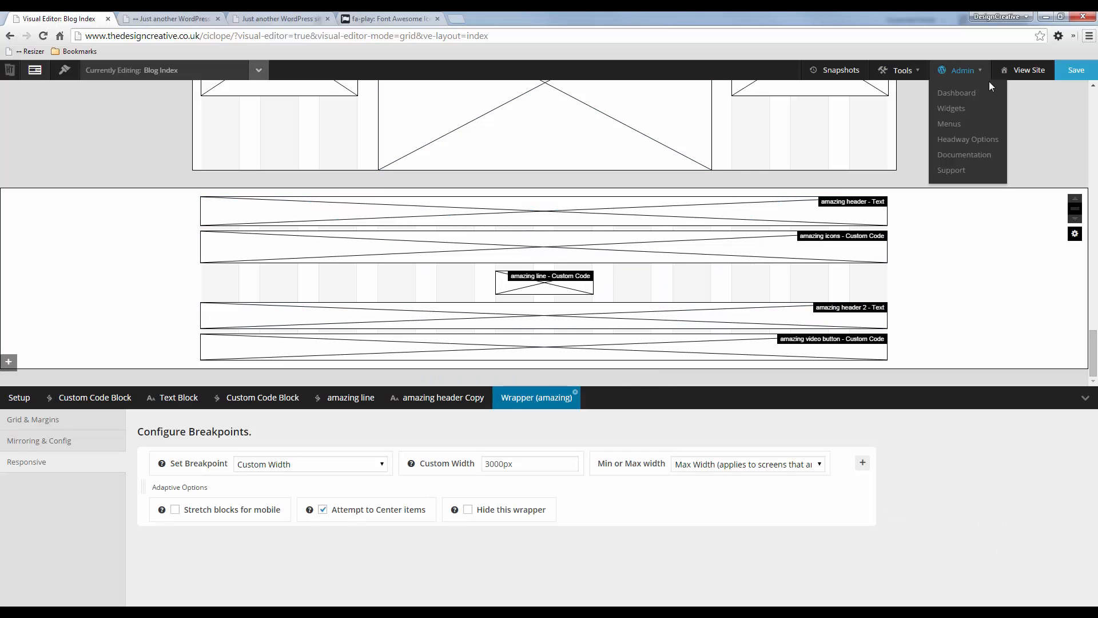
- Save the layout and store a snapshot of it named "Amazing Grid"
left_click(1076, 77)
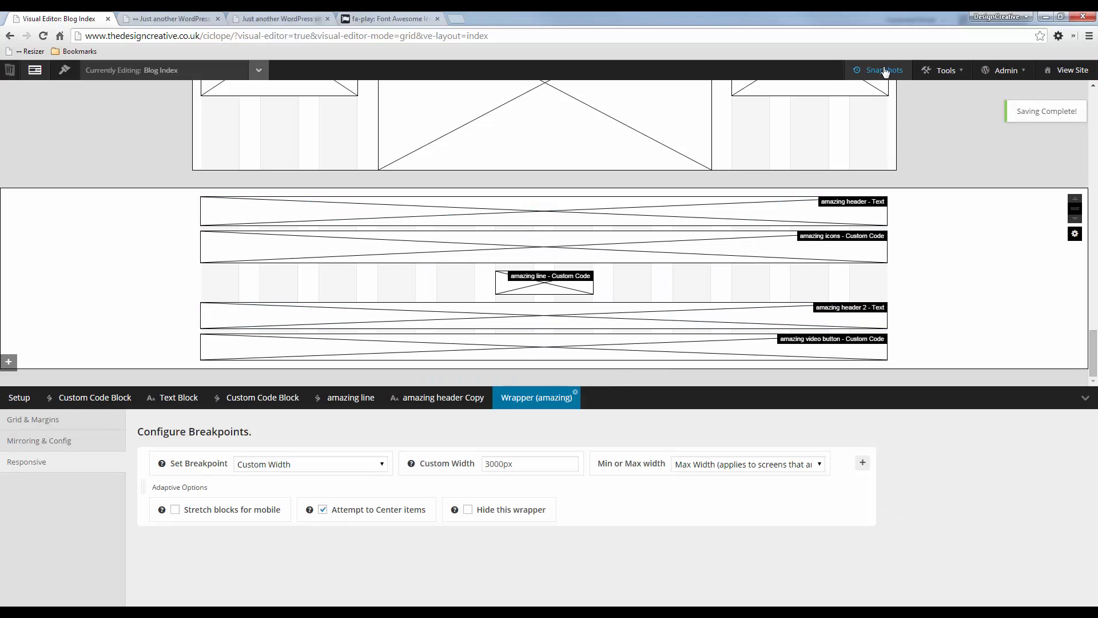
left_click(883, 71)
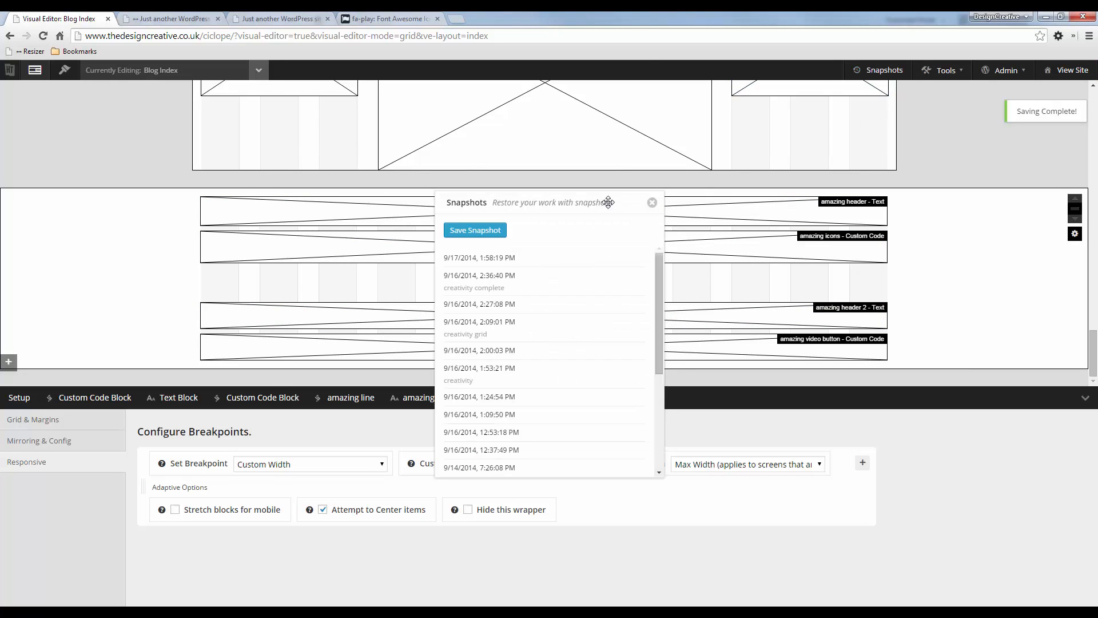
left_click(484, 232)
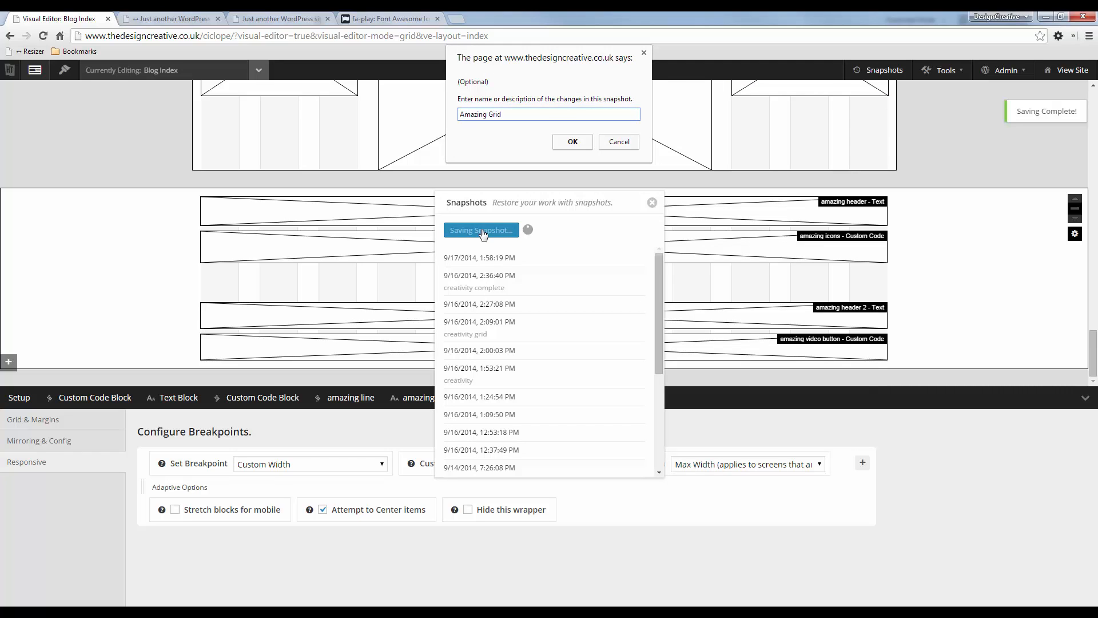
left_click(574, 143)
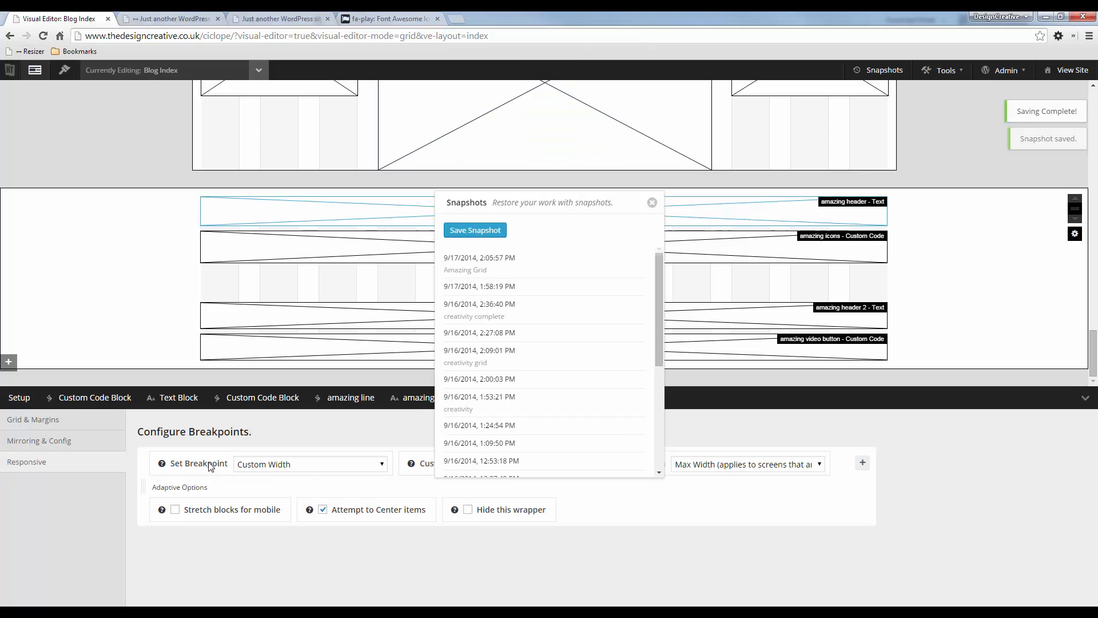
left_click(652, 204)
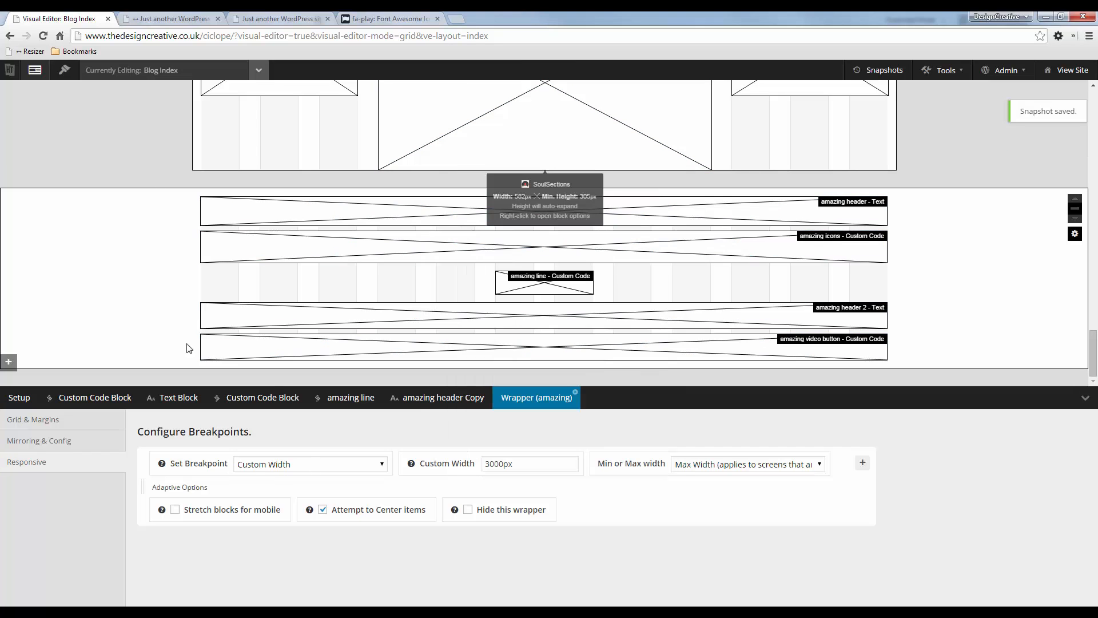
- Switch the visual editor to design mode and open the amazing wrapper around the Amazing Compatibility section for styling
left_click(64, 71)
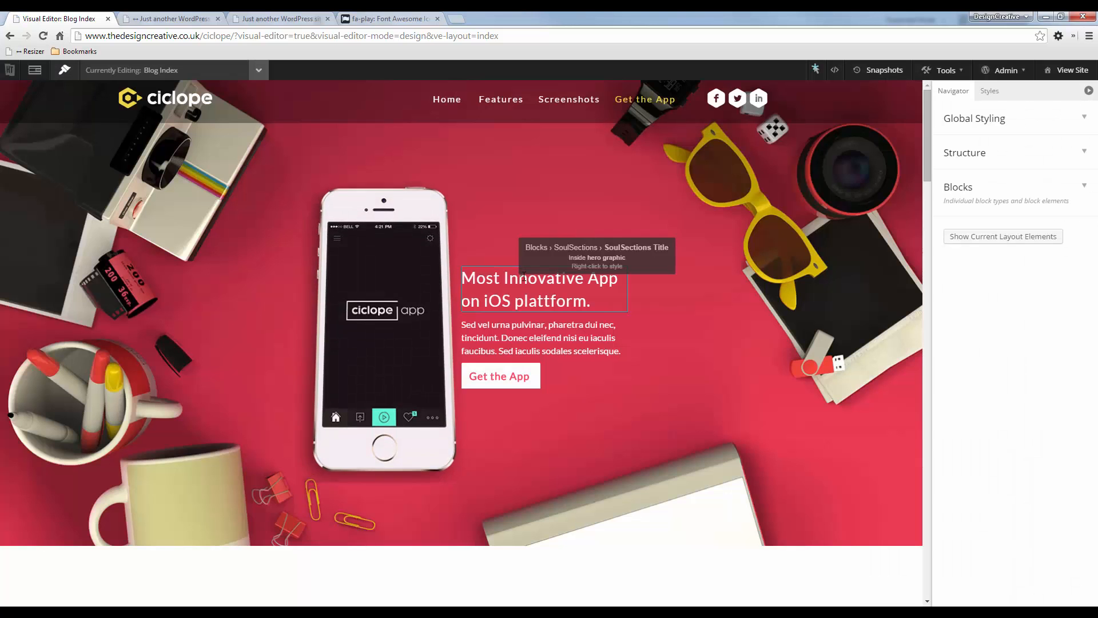
scroll(582, 281, "down", 15)
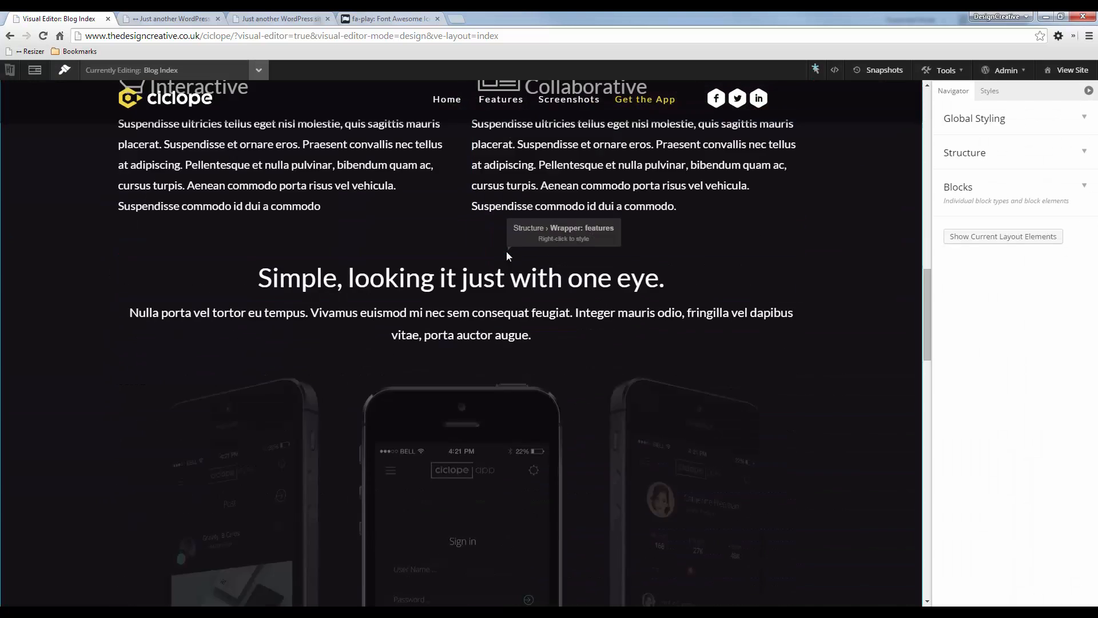
scroll(505, 253, "down", 15)
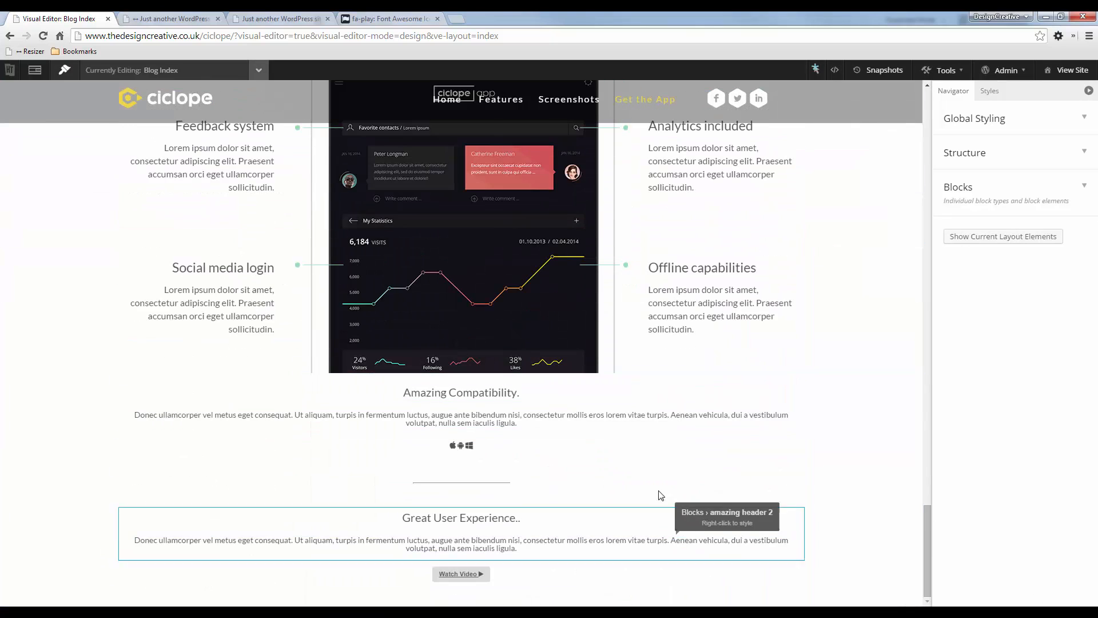
right_click(889, 443)
left_click(924, 469)
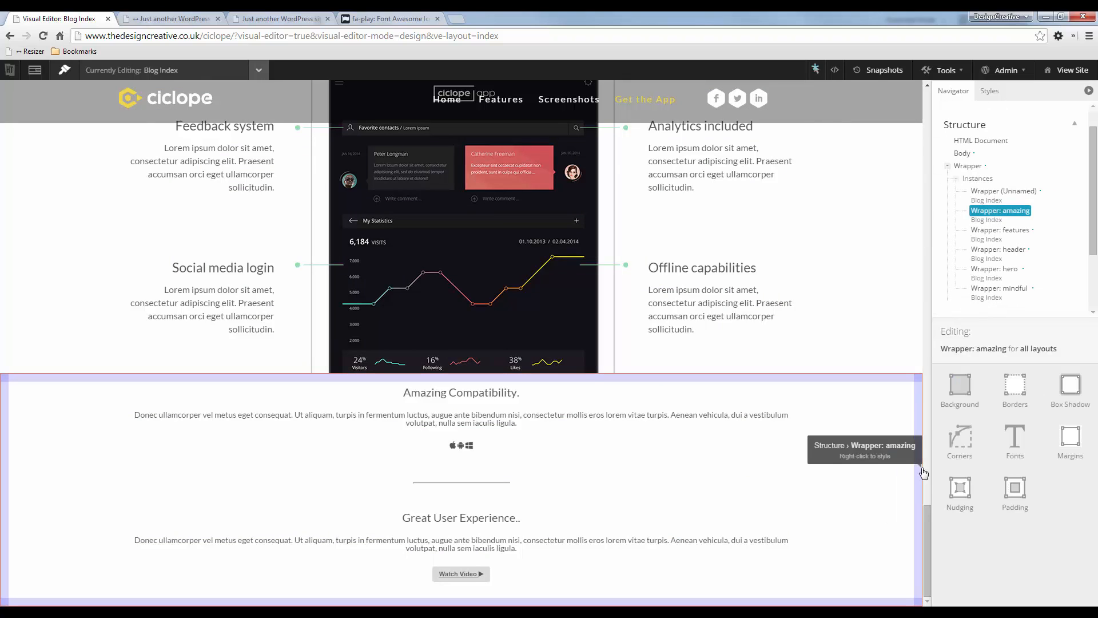
- Give the amazing wrapper the background image Ciclope-App-template-vol-3_02.jpg from the media library
left_click(960, 389)
left_click(1067, 456)
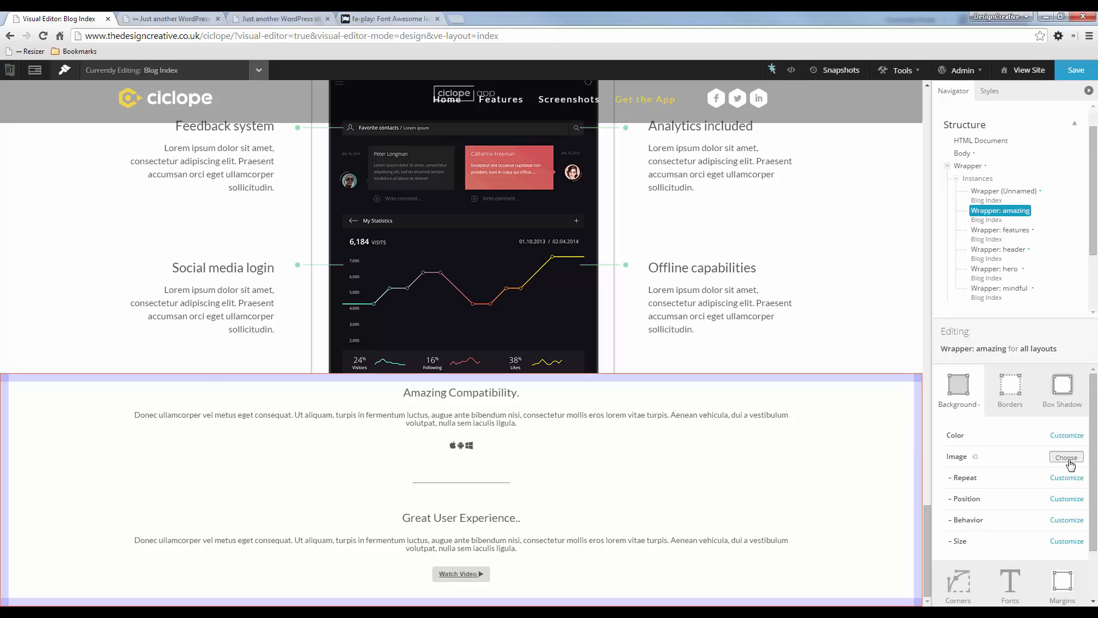
left_click(1065, 457)
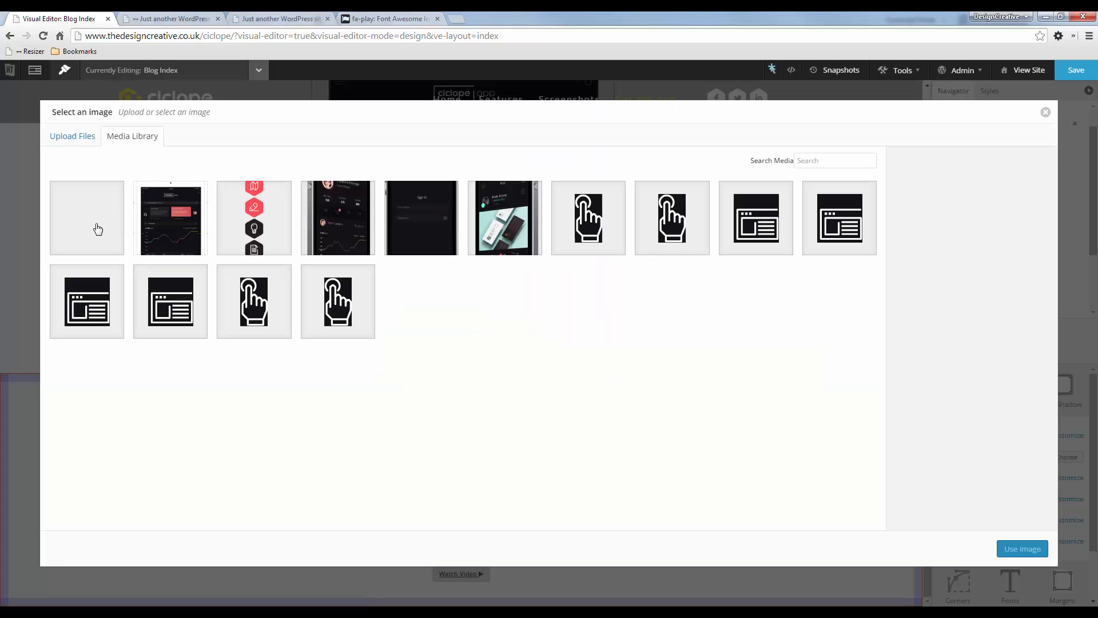
left_click(98, 229)
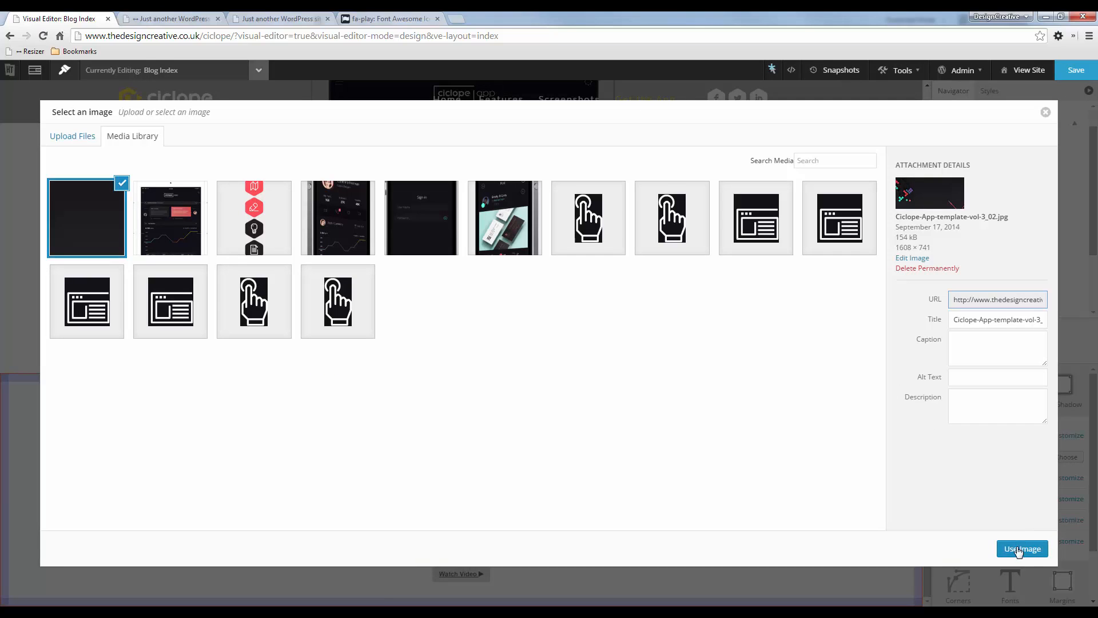
left_click(1021, 549)
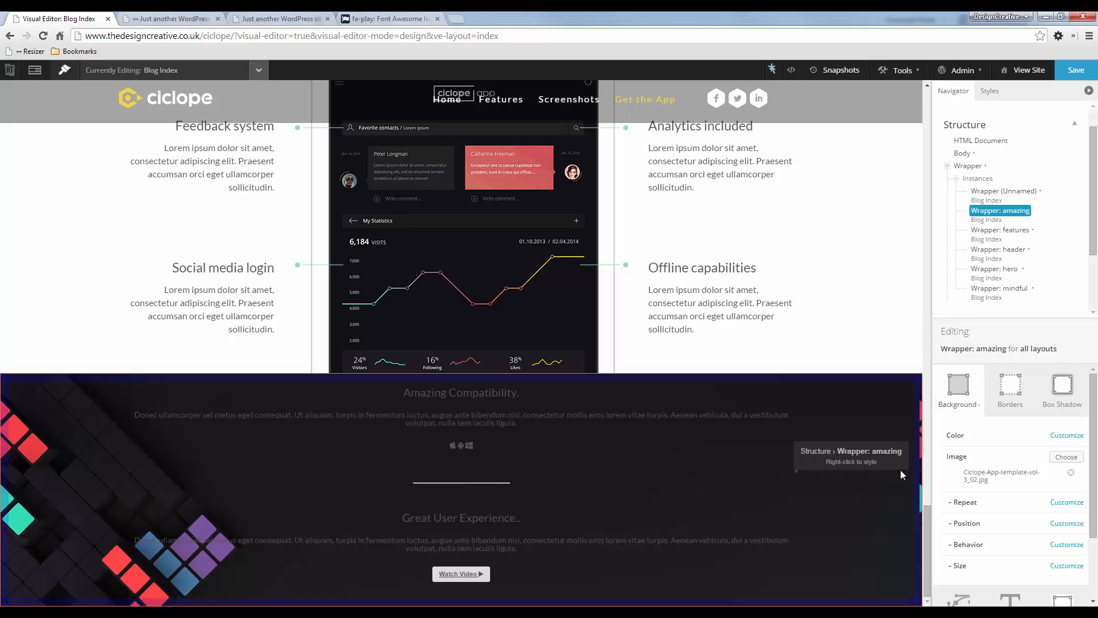
- Set the amazing wrapper's background image to No Tiling, Cover size and Center Center position
left_click(1068, 502)
left_click(1056, 506)
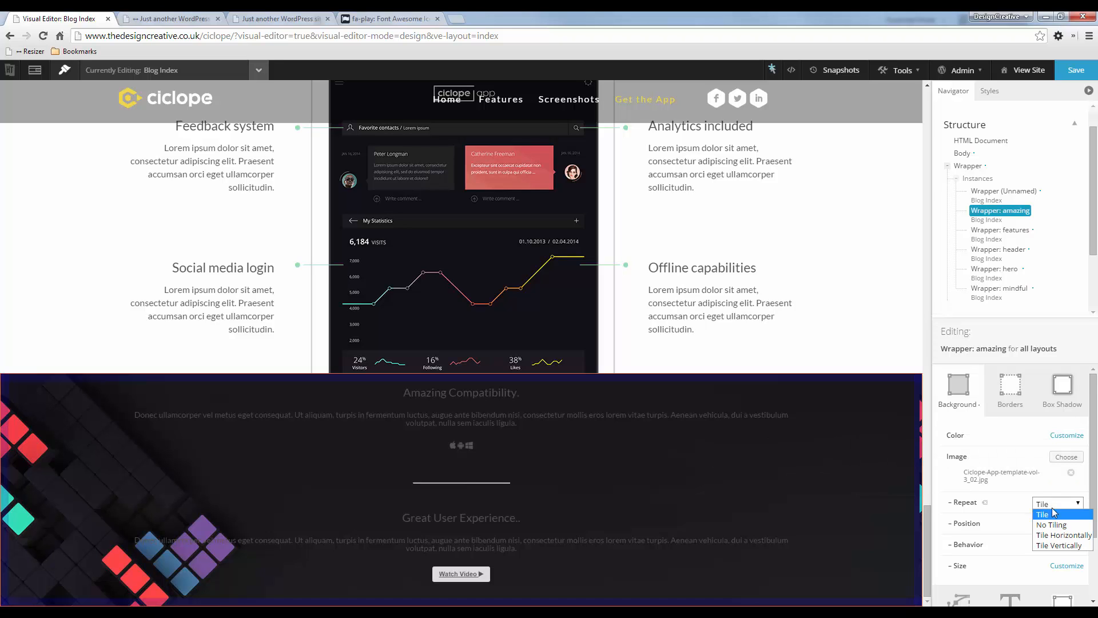
left_click(1053, 523)
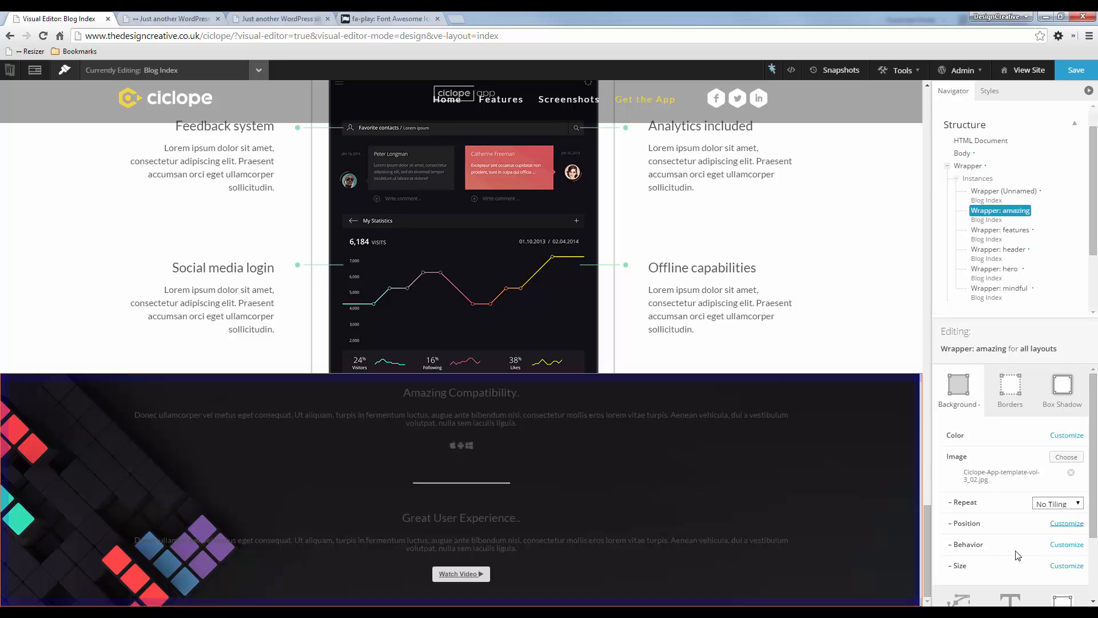
left_click(1067, 566)
left_click(1059, 571)
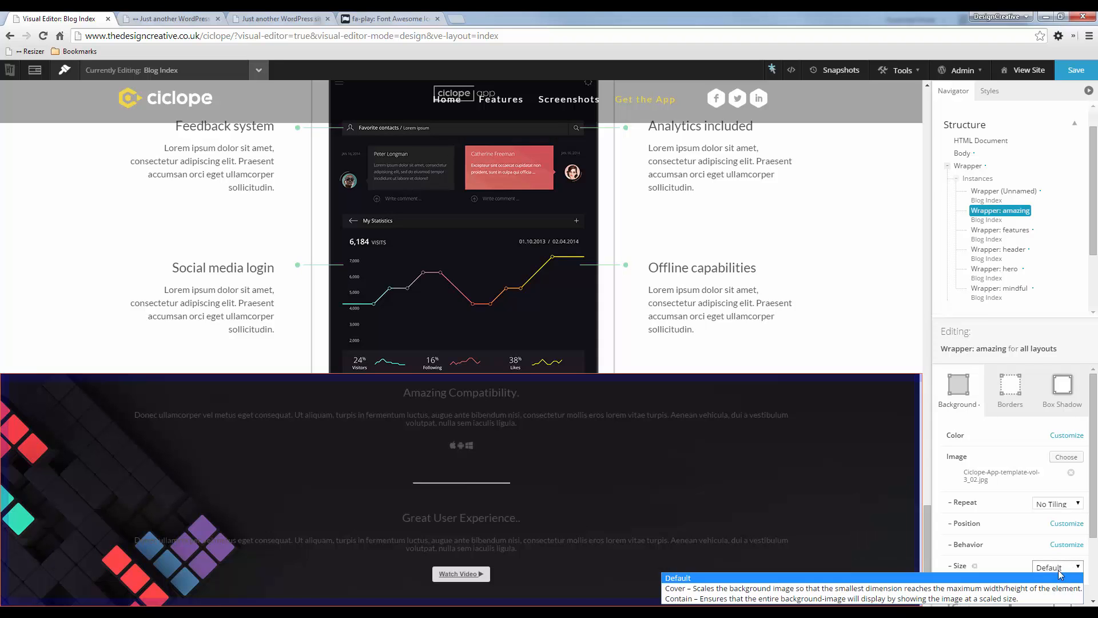
left_click(1052, 587)
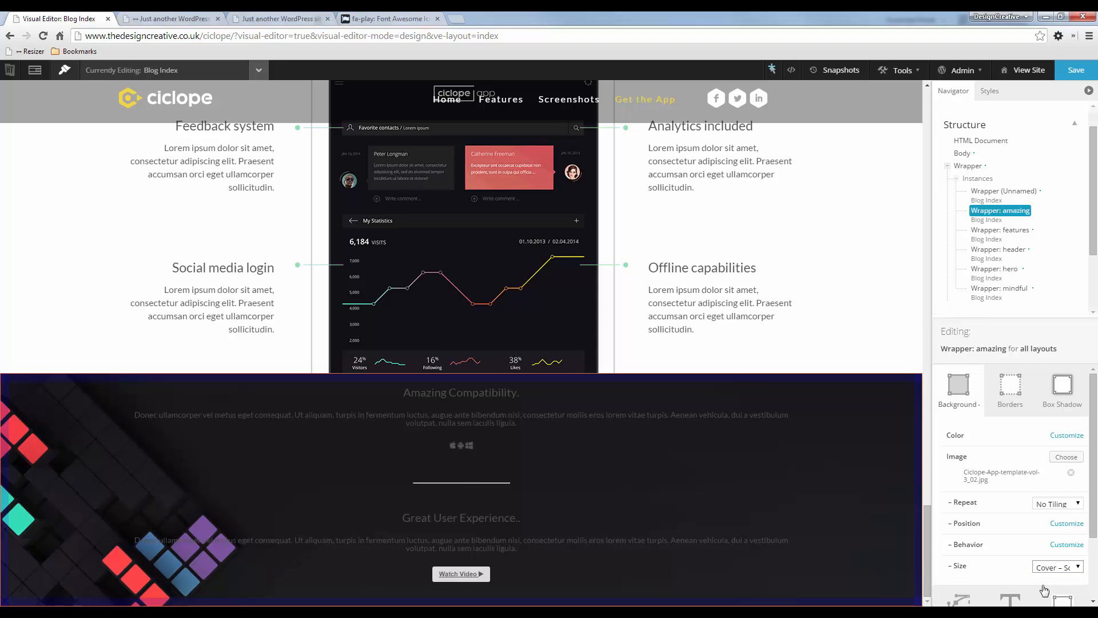
left_click(1055, 524)
left_click(1055, 525)
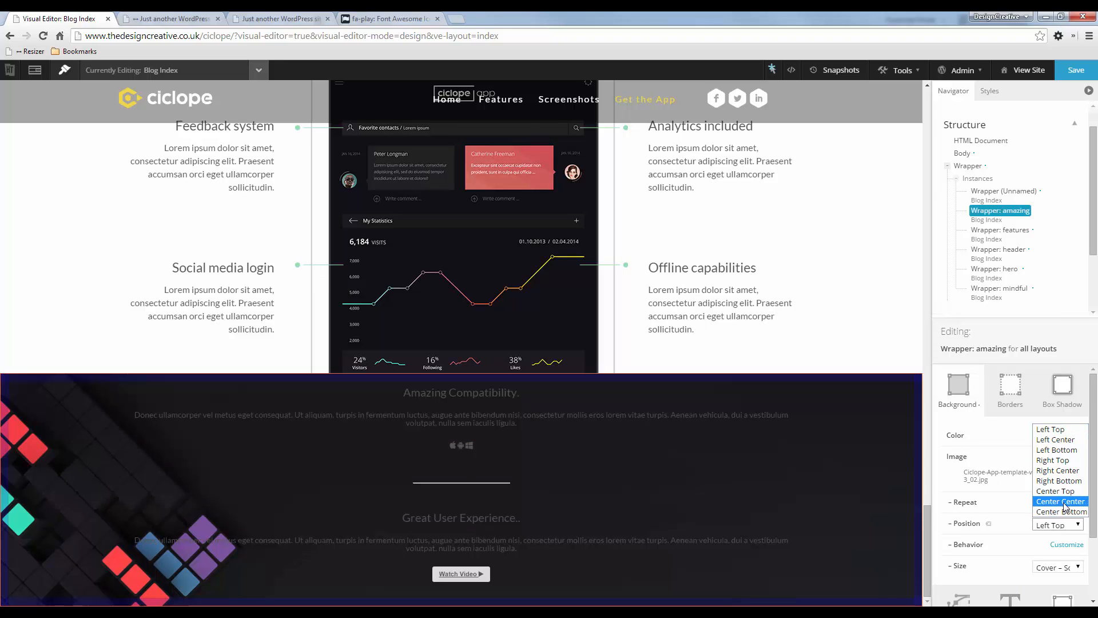
left_click(1063, 501)
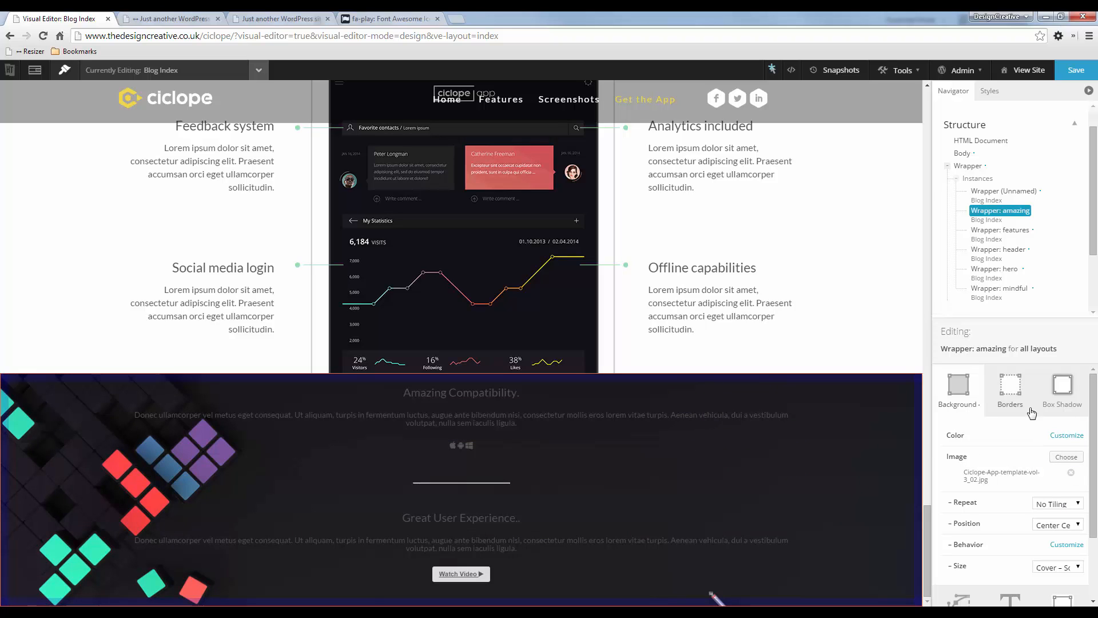
- Check the padding of the unnamed wrapper around the Creativity for everyone section as a reference for the amazing wrapper
scroll(1047, 498, "down", 3)
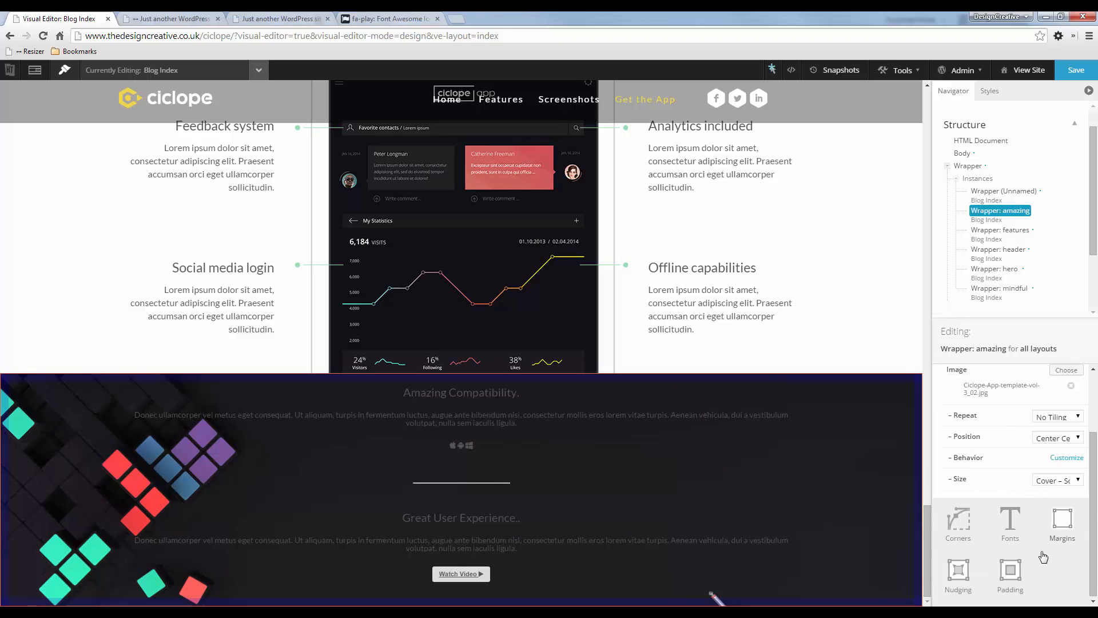
left_click(1022, 589)
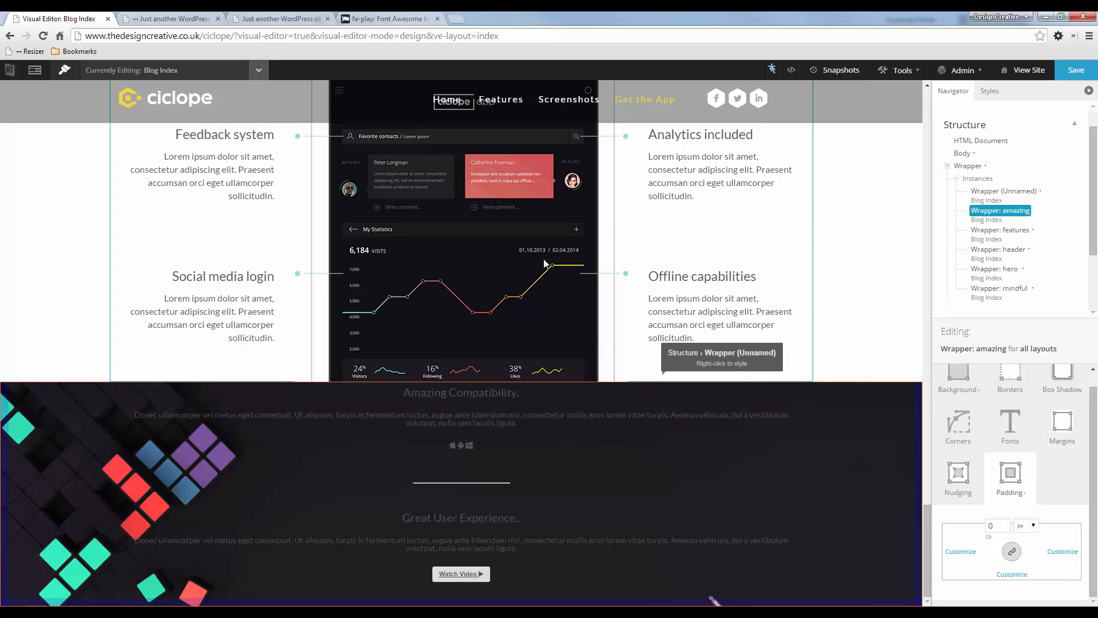
left_click(1000, 525)
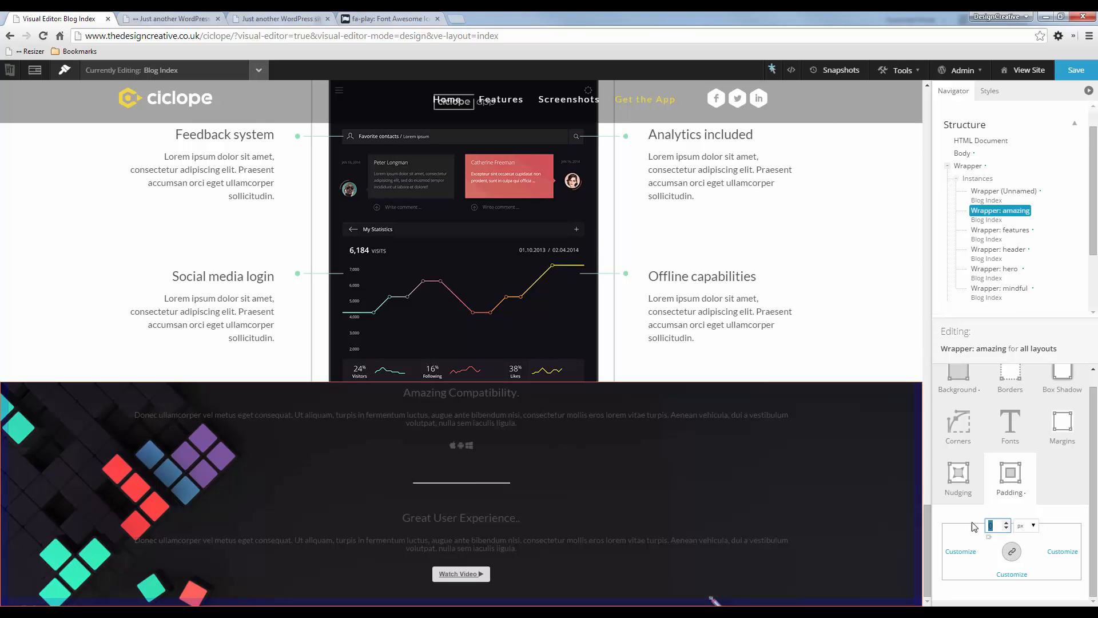
scroll(605, 245, "up", 5)
scroll(487, 230, "up", 3)
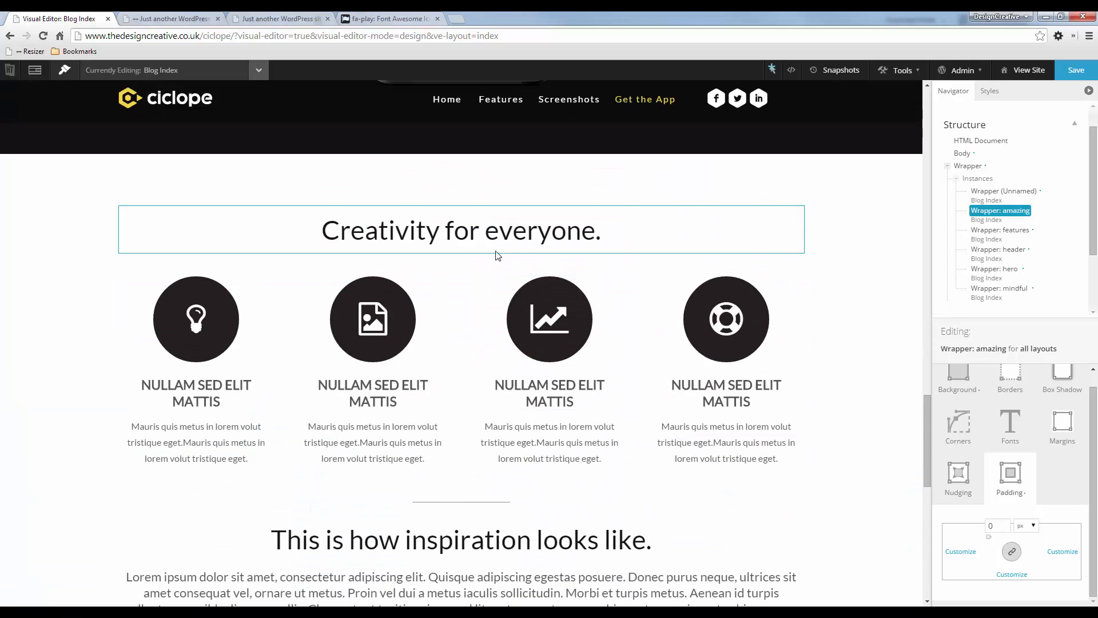
right_click(461, 182)
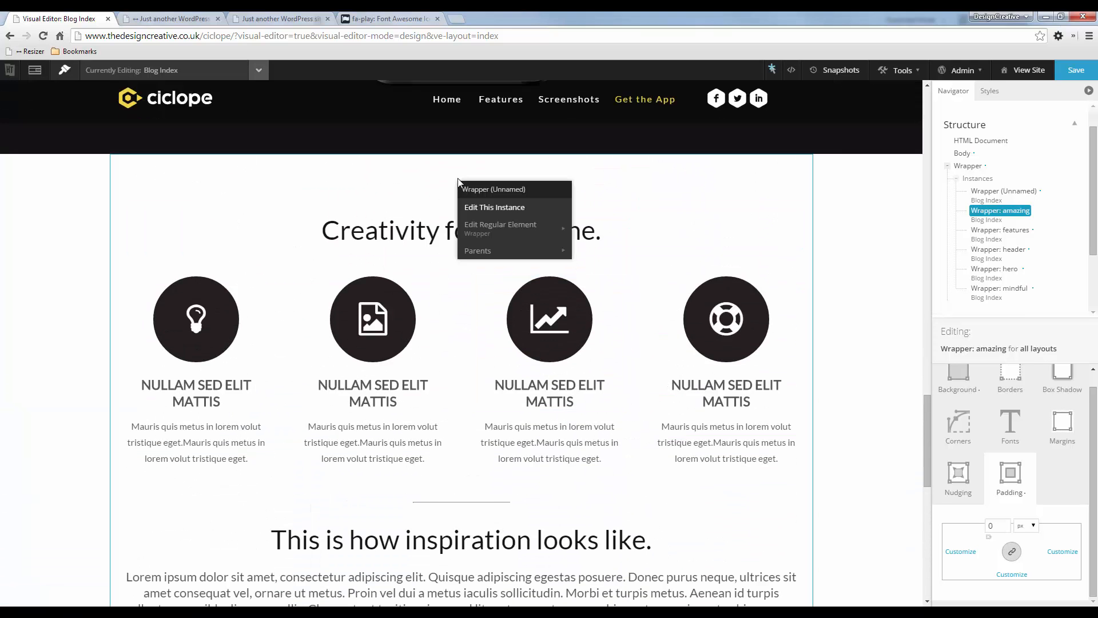
left_click(506, 207)
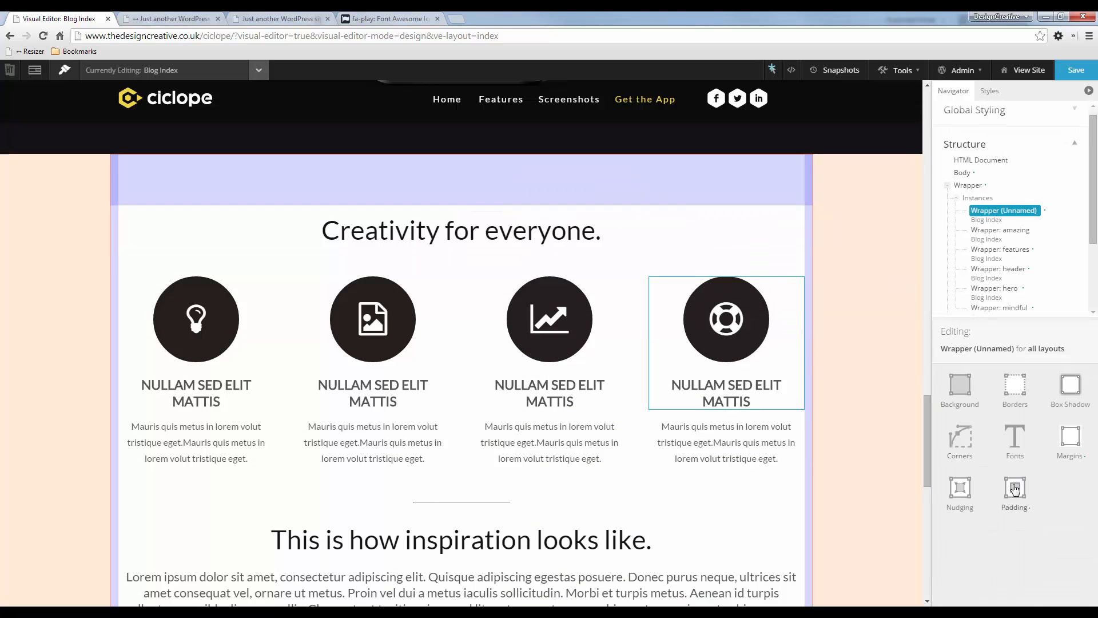
left_click(1008, 485)
scroll(723, 380, "down", 10)
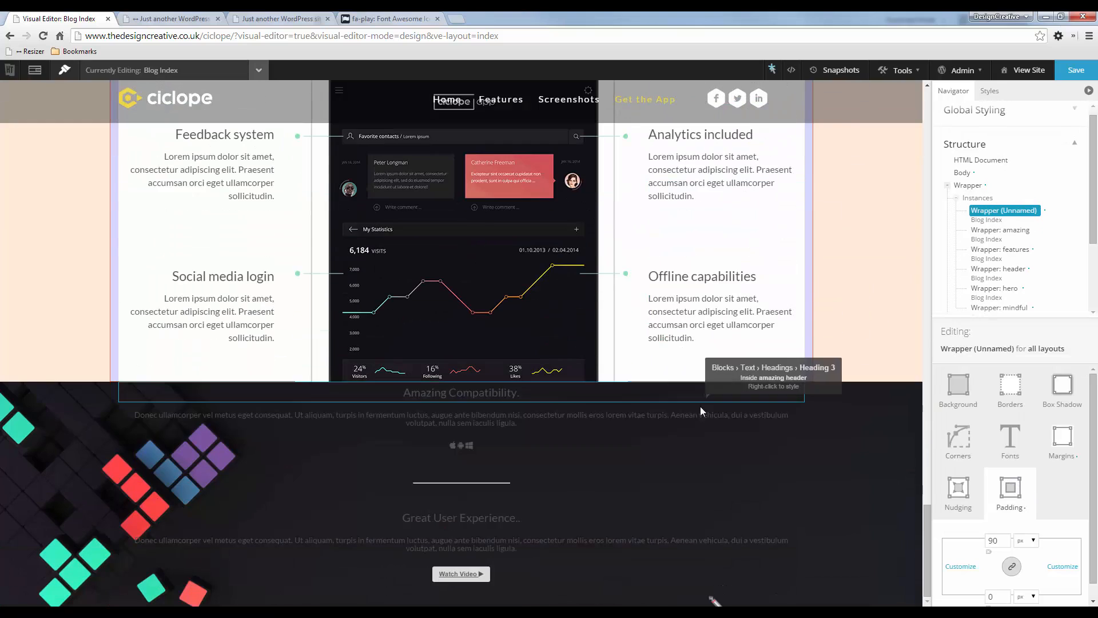
- Set the amazing wrapper's top and bottom padding to 90 px
right_click(833, 400)
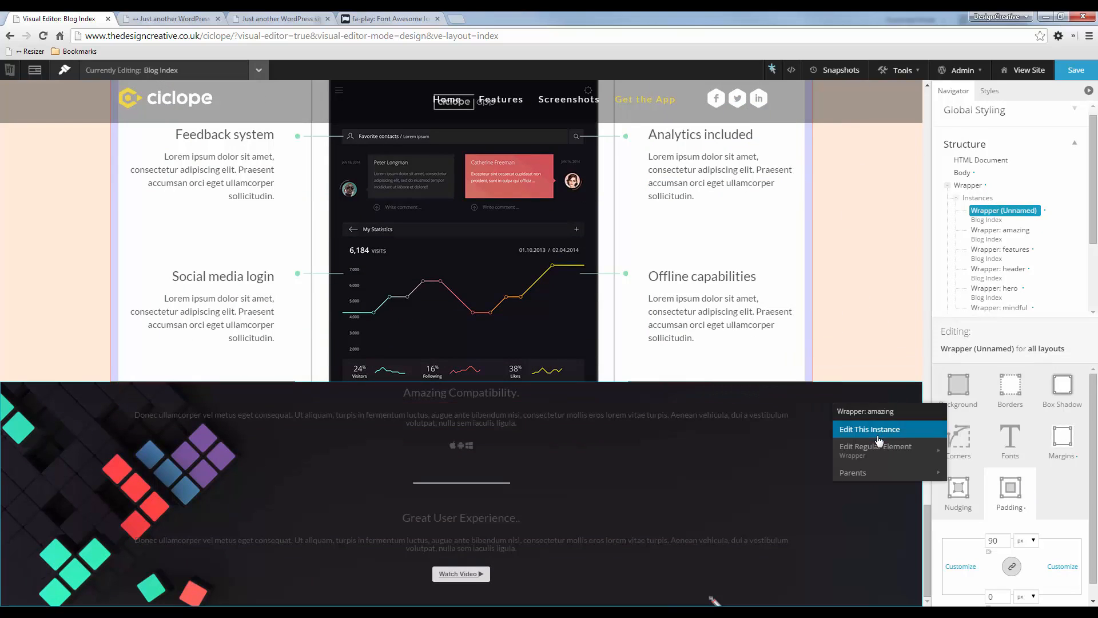
left_click(866, 427)
left_click(1026, 512)
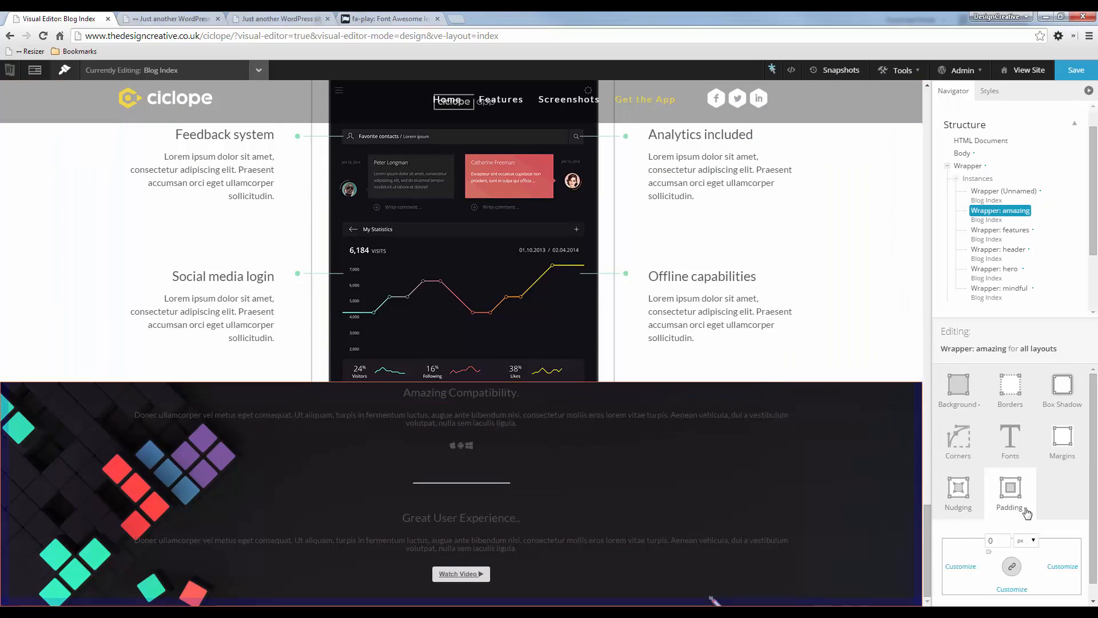
left_click(994, 542)
type("90")
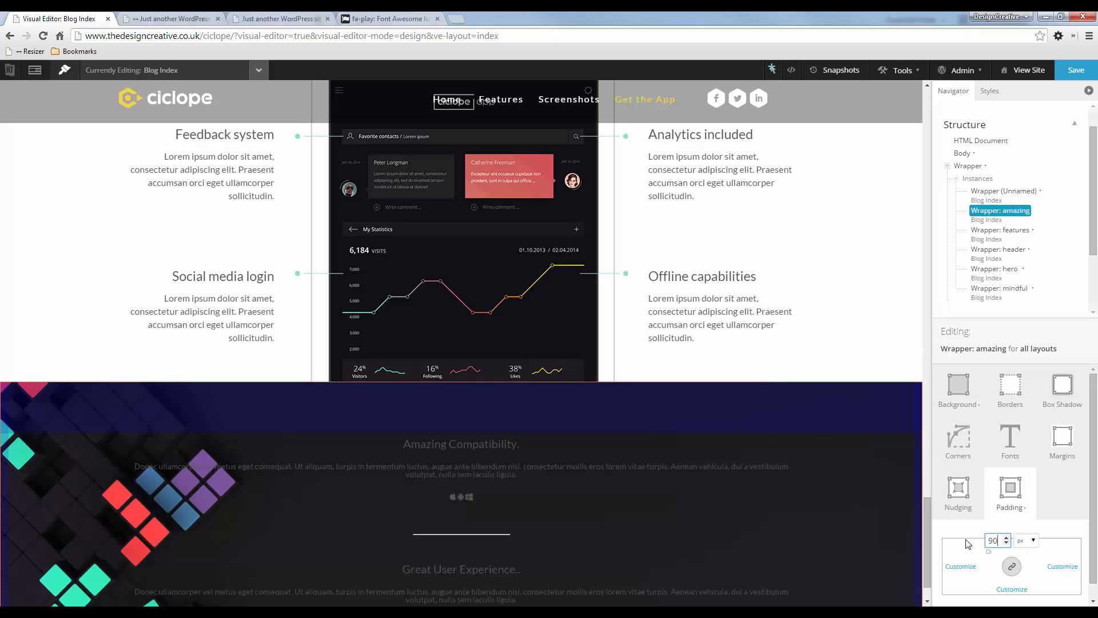
scroll(417, 397, "down", 1)
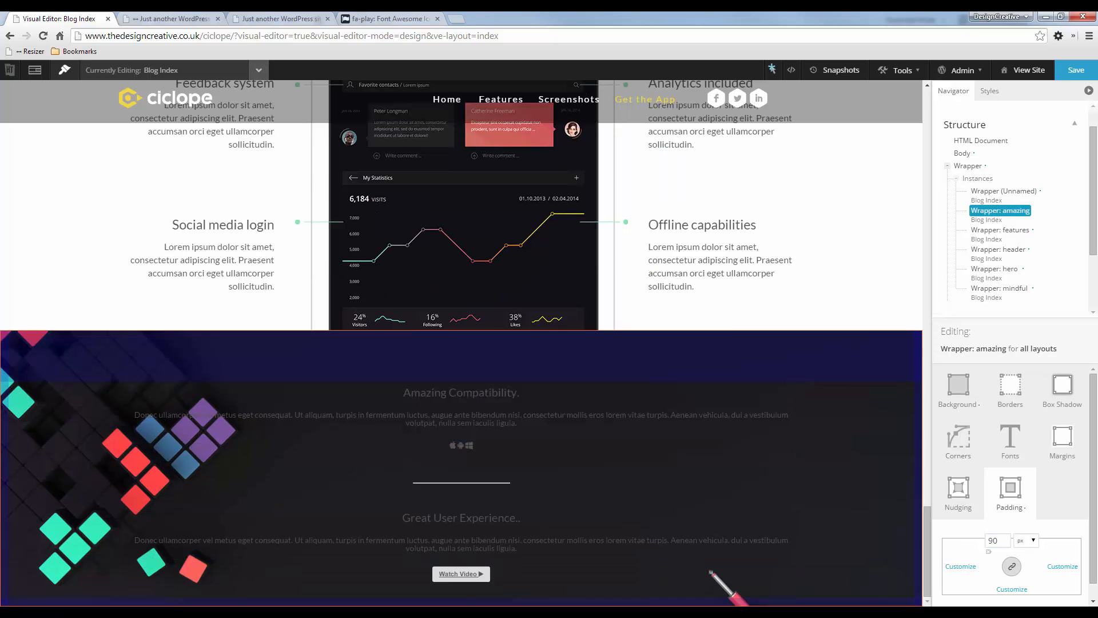
left_click(1023, 591)
left_click(982, 595)
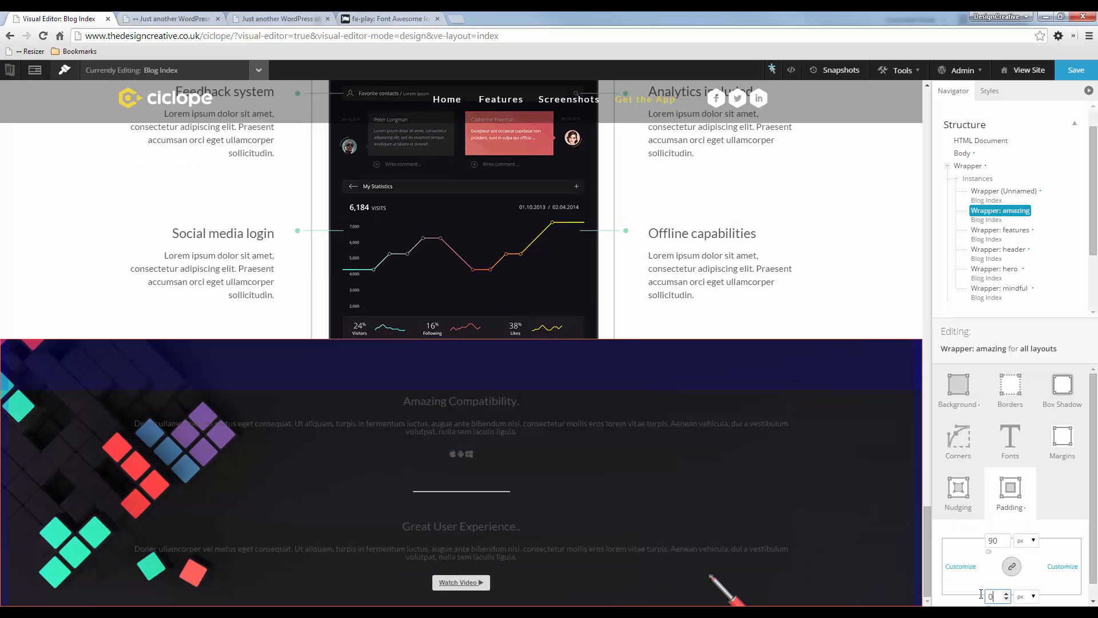
type("90")
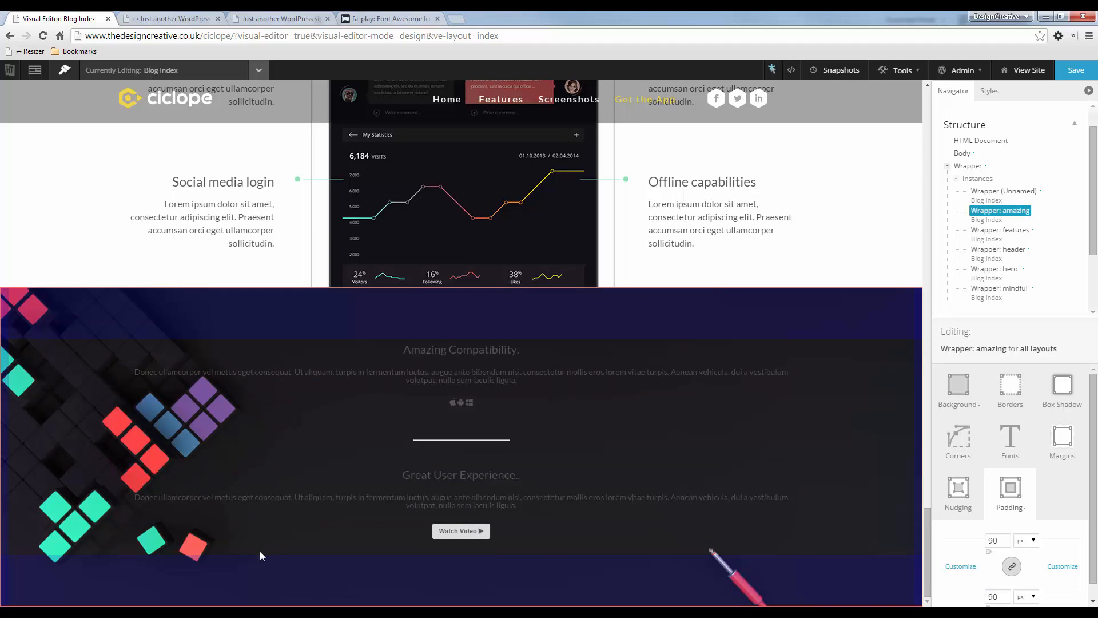
- Switch to the Fireworks mockup and shift the dark section's background bitmap rightward to X 0, aligned with the page edges
key("alt+Tab")
scroll(704, 337, "down", 5)
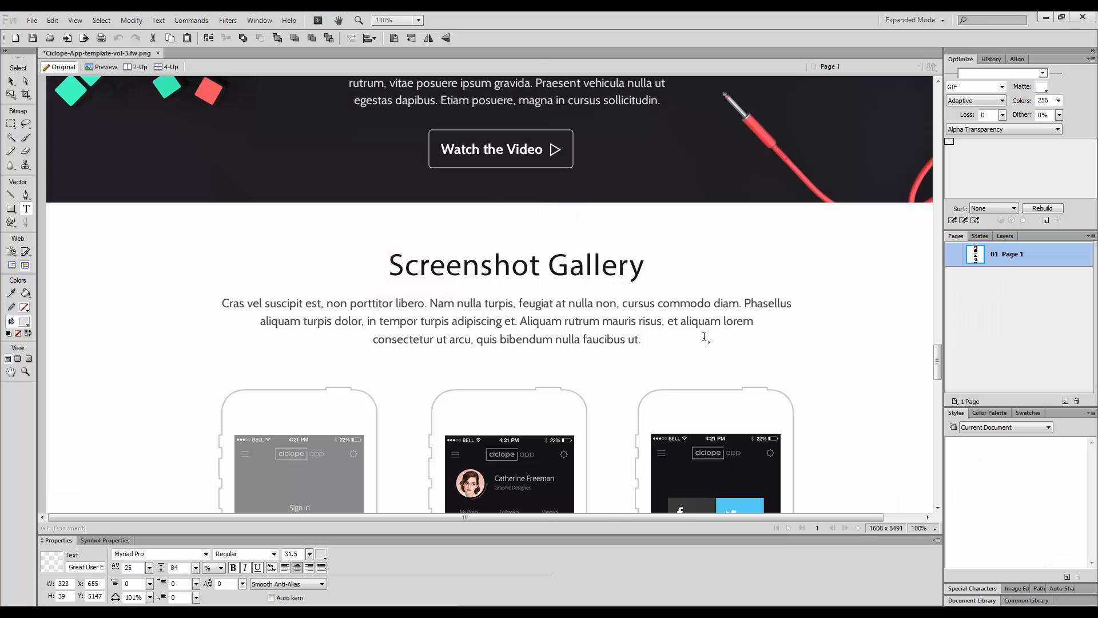
scroll(870, 380, "up", 3)
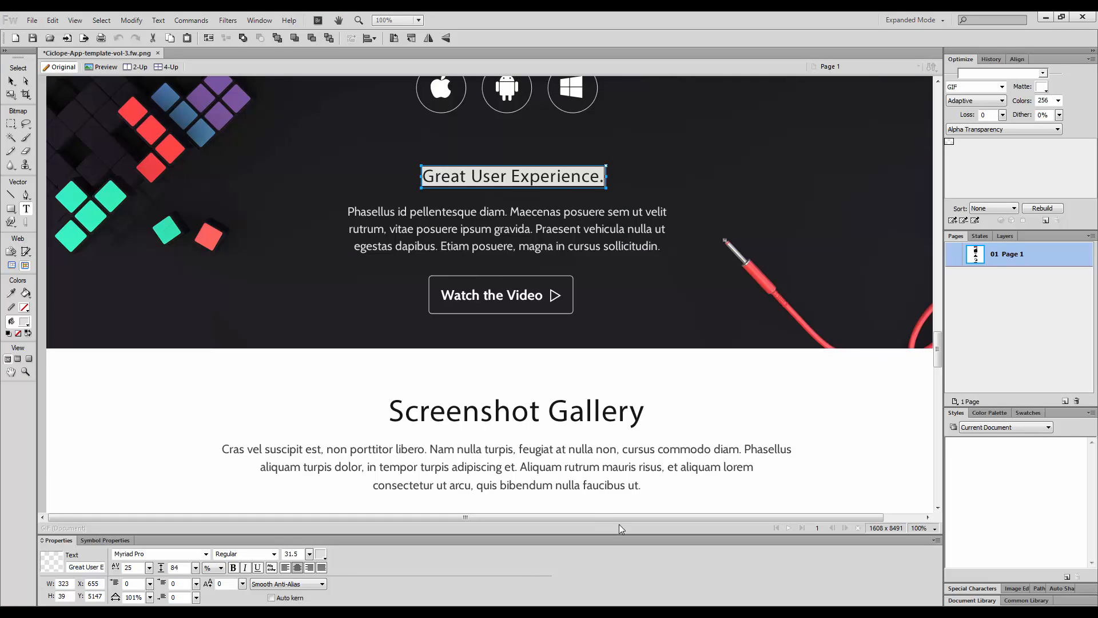
left_click(1093, 50)
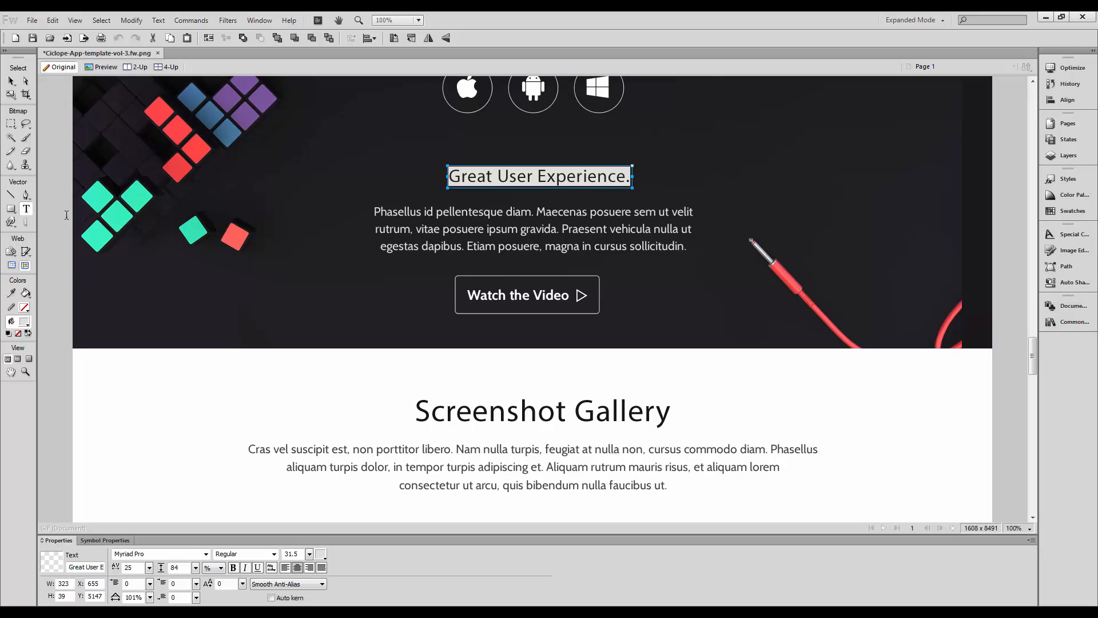
left_click(11, 81)
left_click_drag(739, 289, 770, 289)
left_click(769, 293)
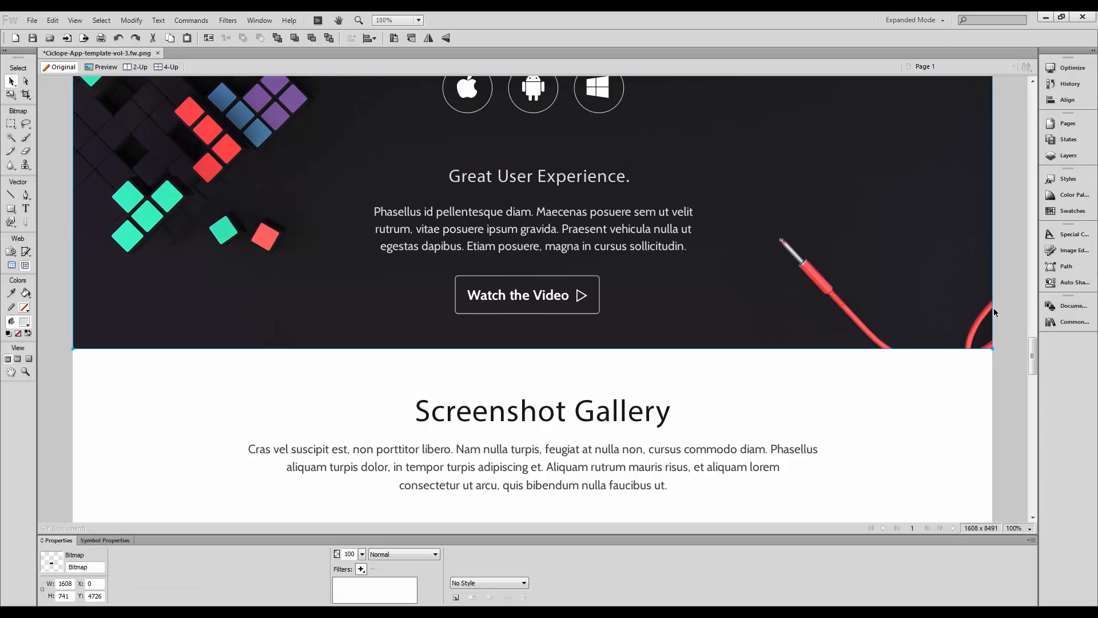
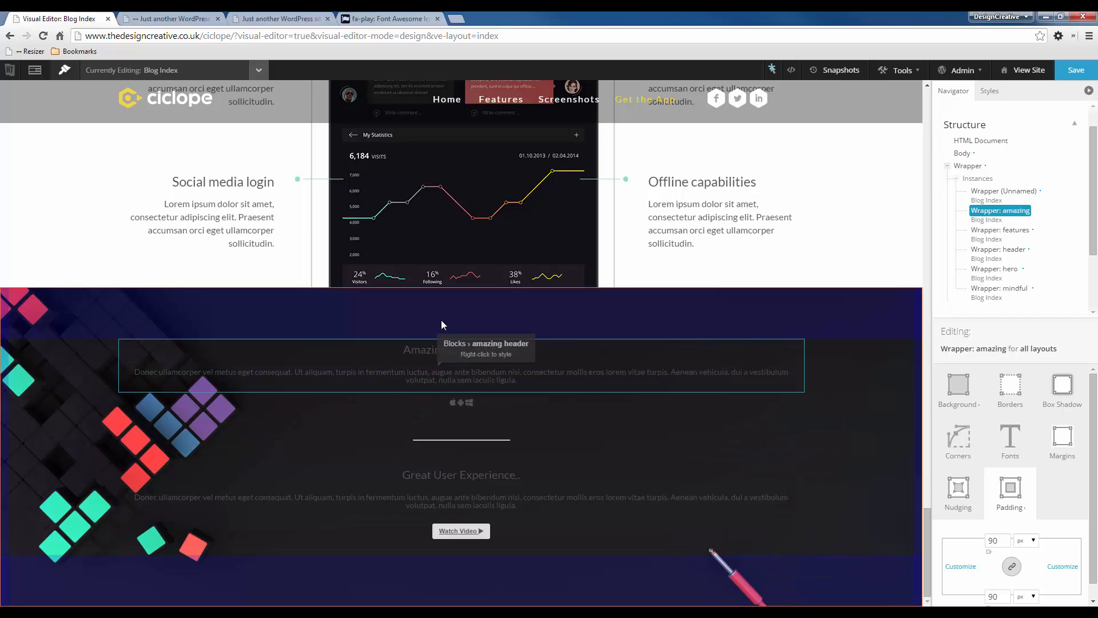
- Copy the style of the second Nullam Sed Elit Mattis heading onto the Amazing Compatibility heading in the visual editor
scroll(446, 223, "up", 7)
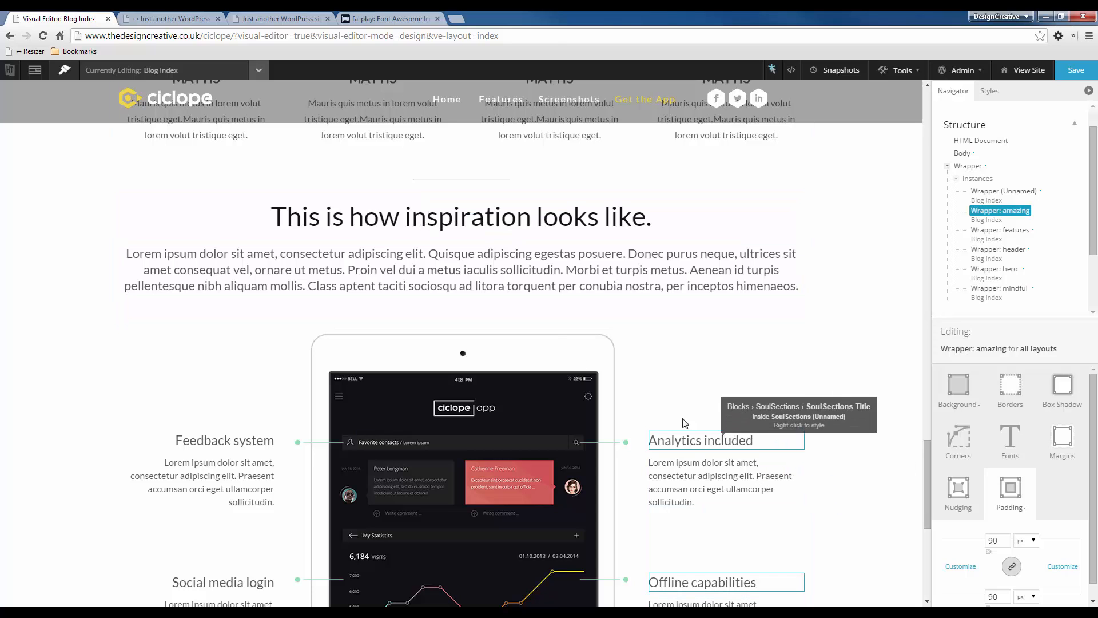
scroll(685, 422, "up", 4)
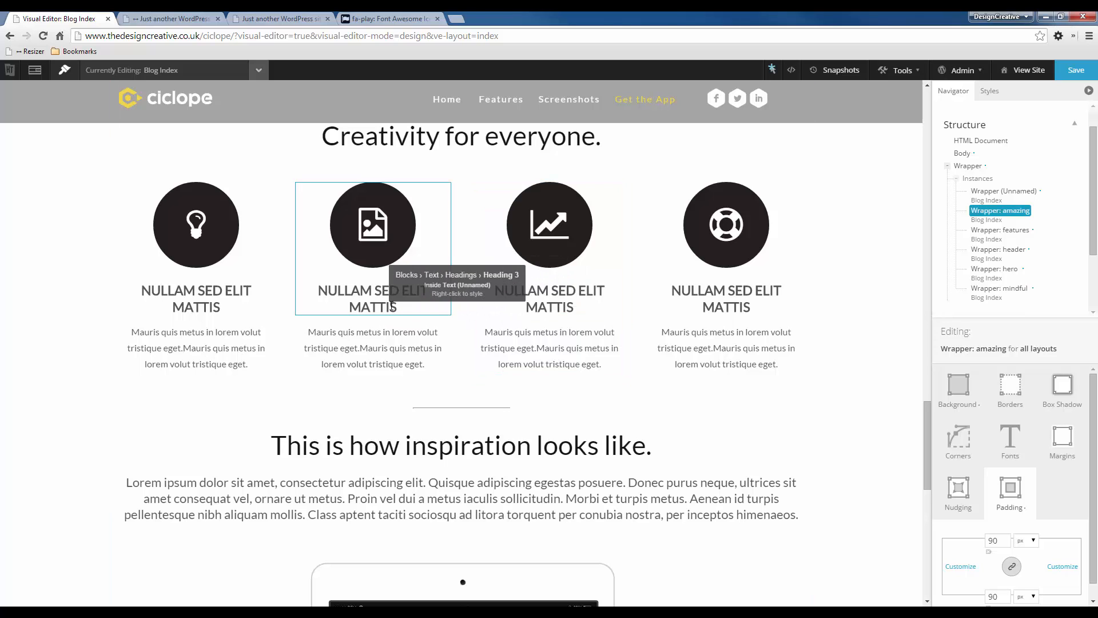
right_click(391, 307)
left_click(448, 335)
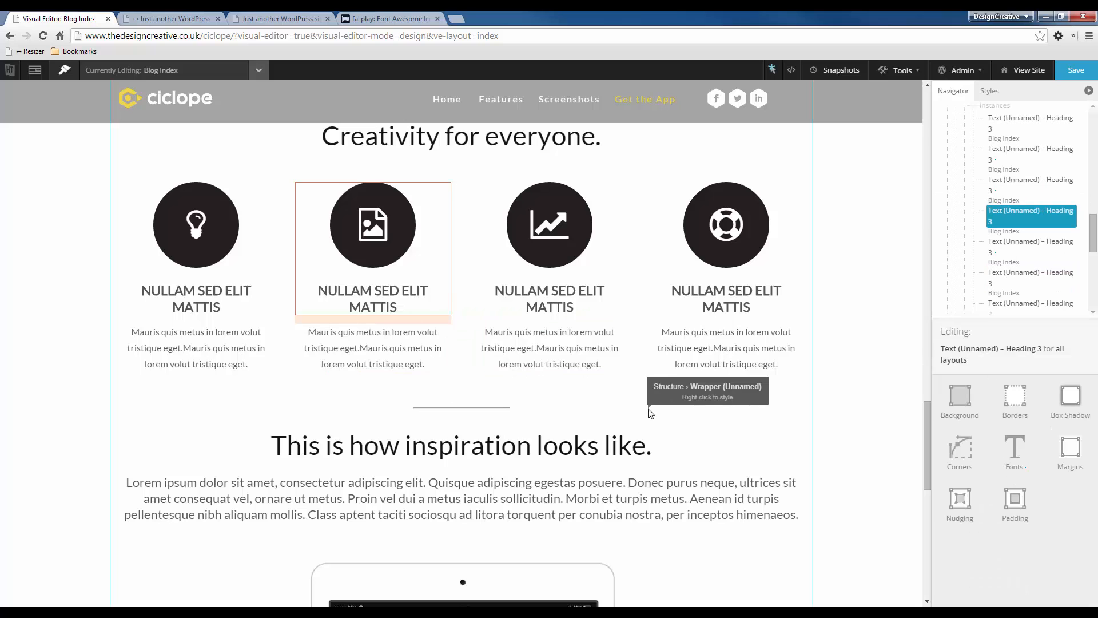
scroll(572, 343, "down", 10)
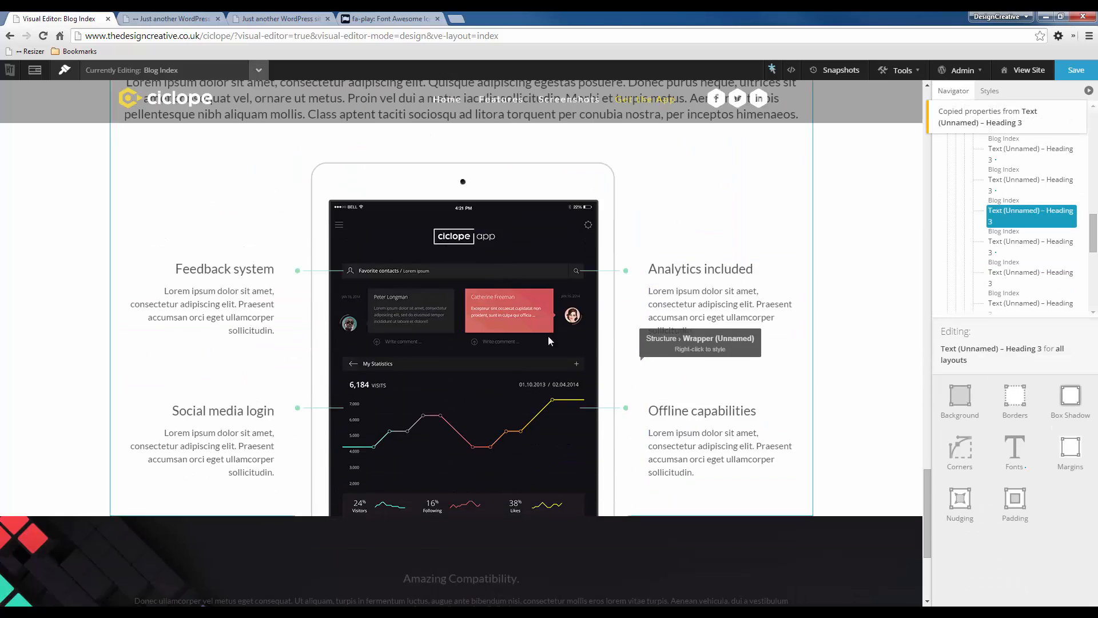
right_click(527, 348)
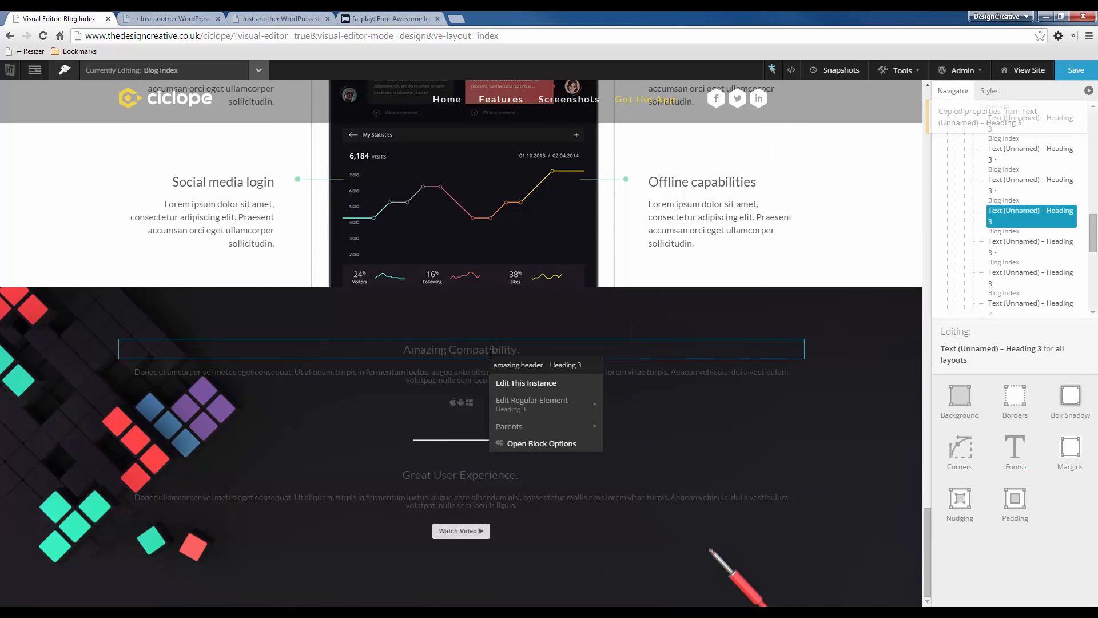
left_click(527, 388)
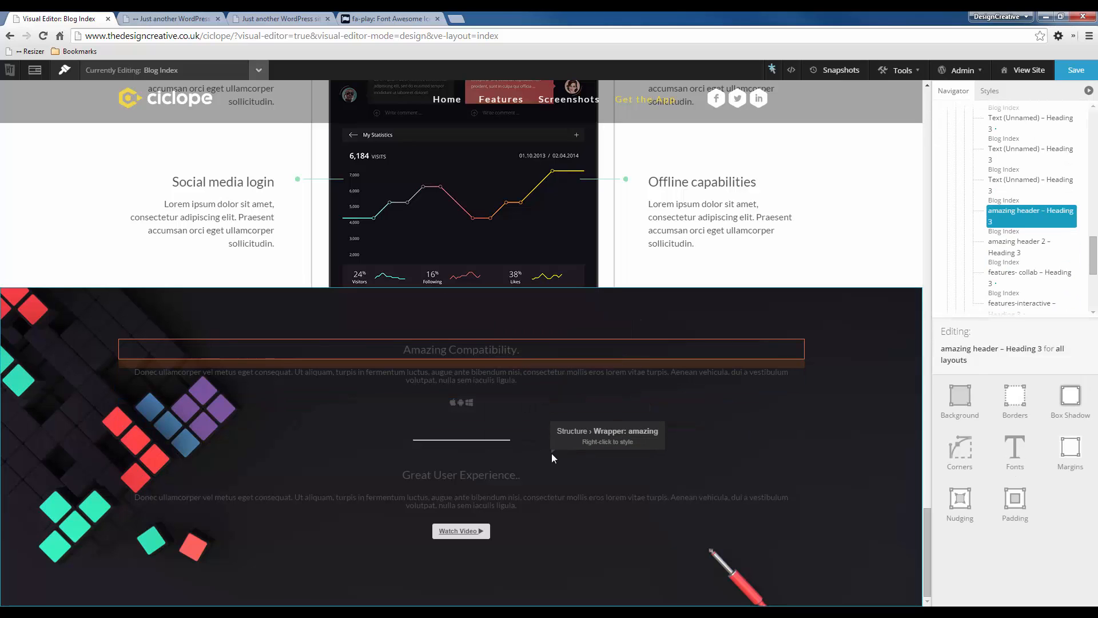
key("ctrl+v")
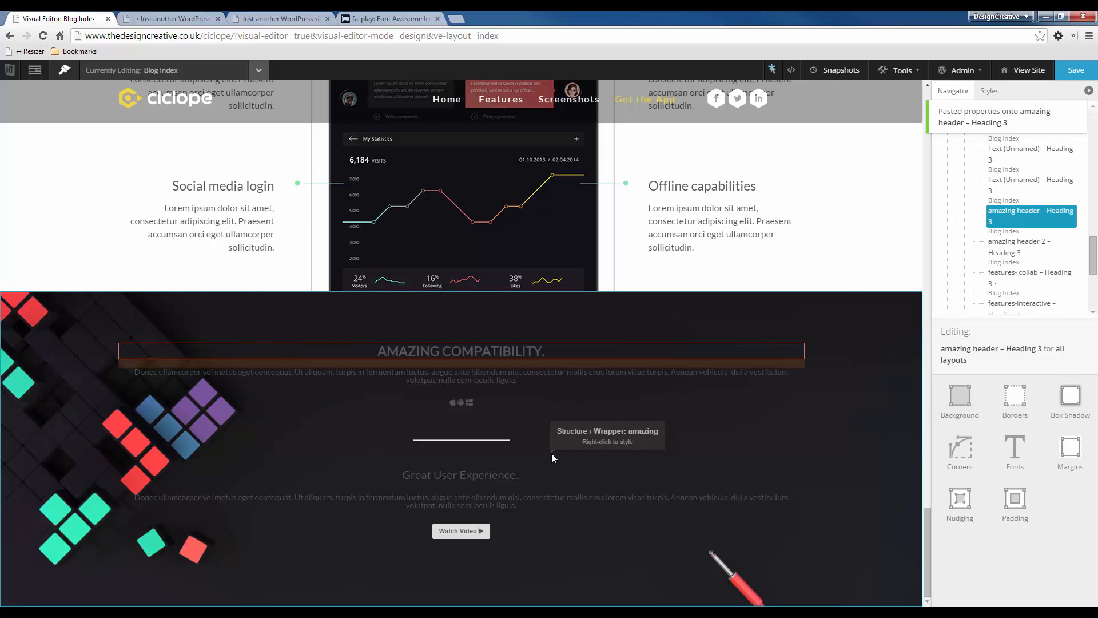
- Set the font color of the Amazing Compatibility heading to white (FFFFFF)
left_click(1015, 453)
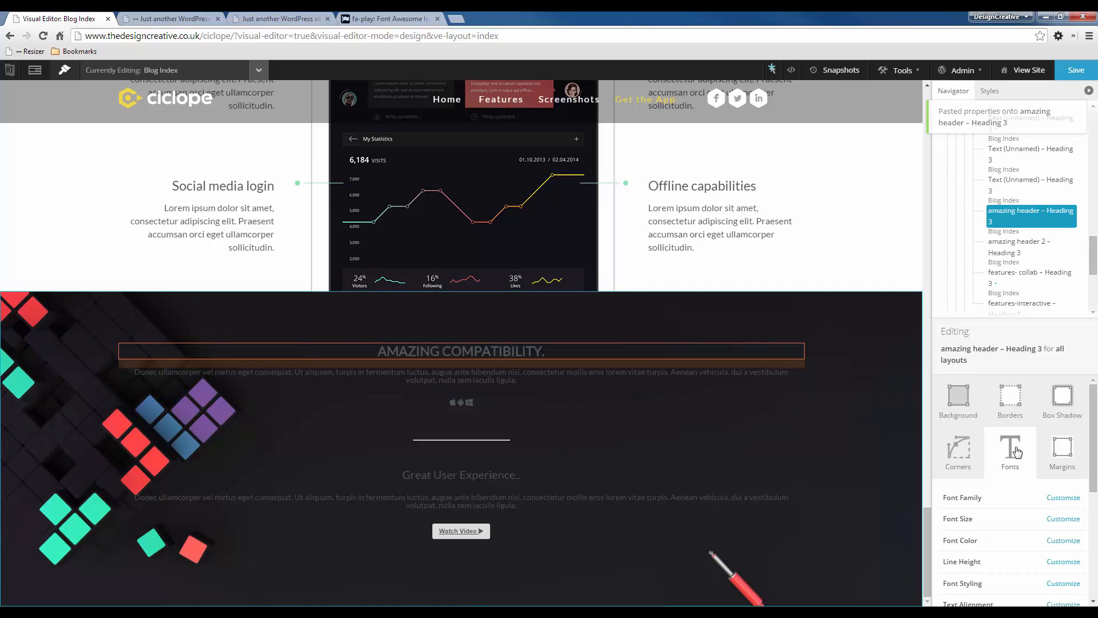
left_click(1072, 545)
left_click(1073, 546)
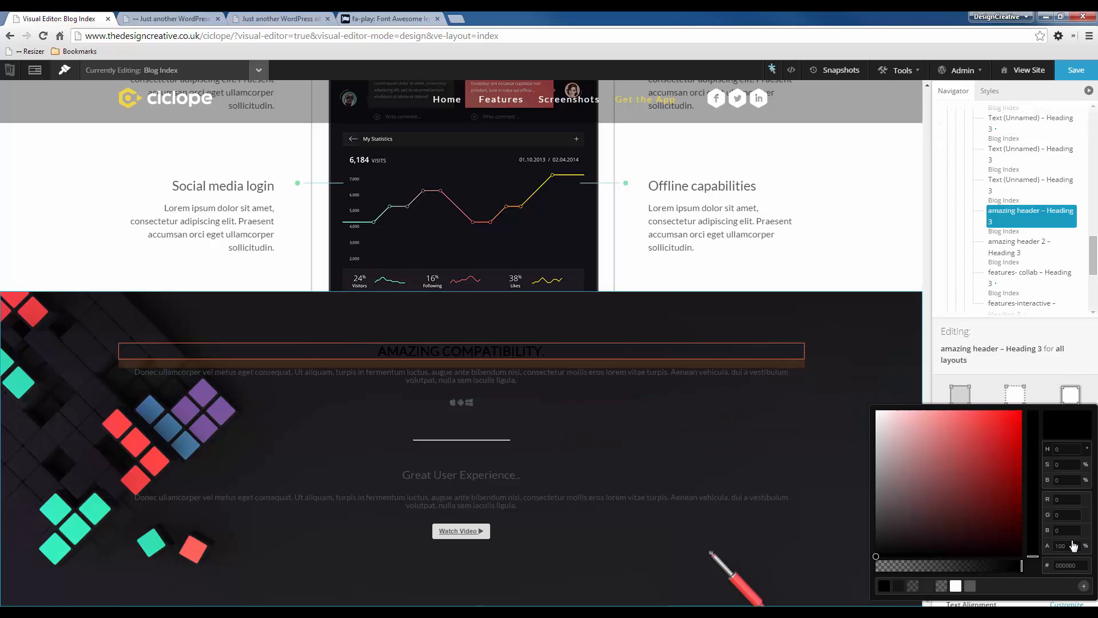
left_click(955, 586)
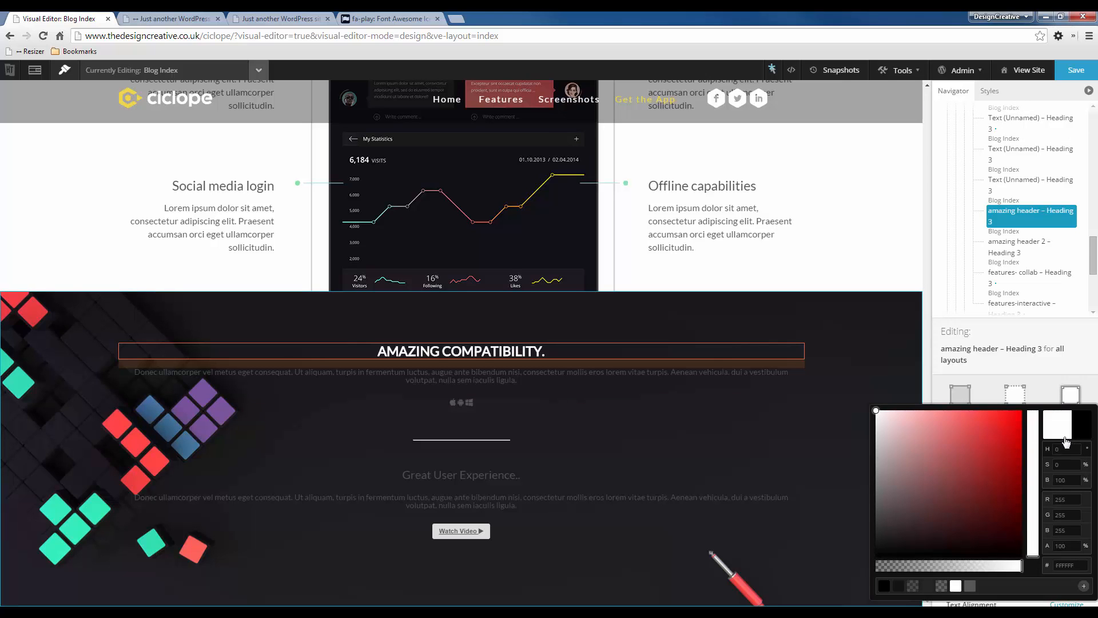
- Check the Fireworks mock-up, and give the "Amazing Compatibility" heading in the Visual Editor 1px letter spacing and Normal capitalization
left_click(787, 414)
key("alt+Tab")
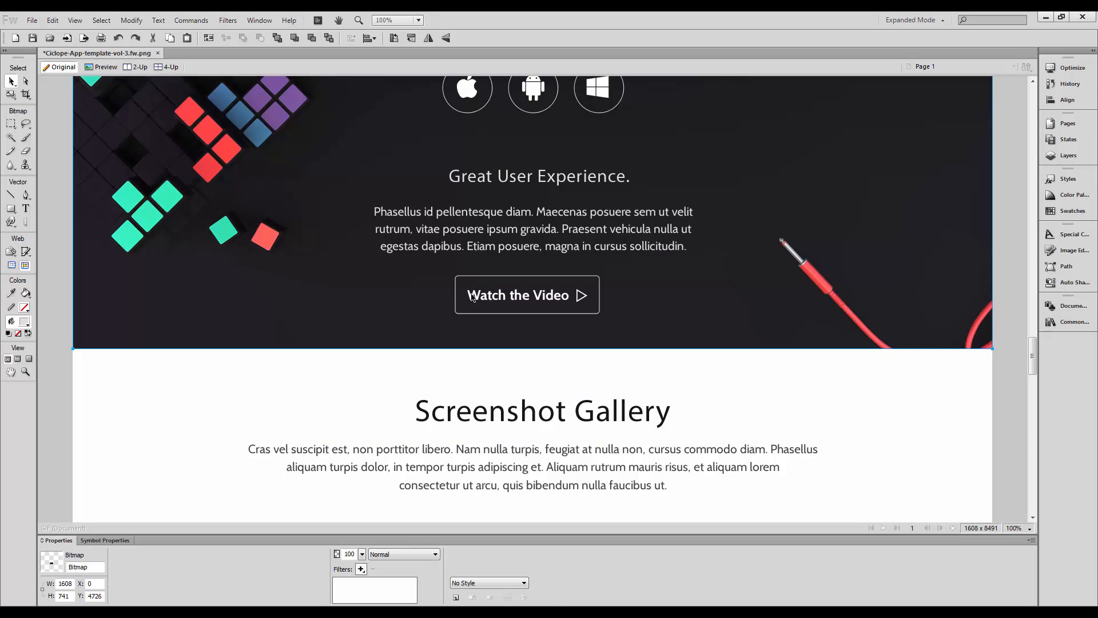
scroll(392, 282, "up", 7)
scroll(392, 282, "down", 2)
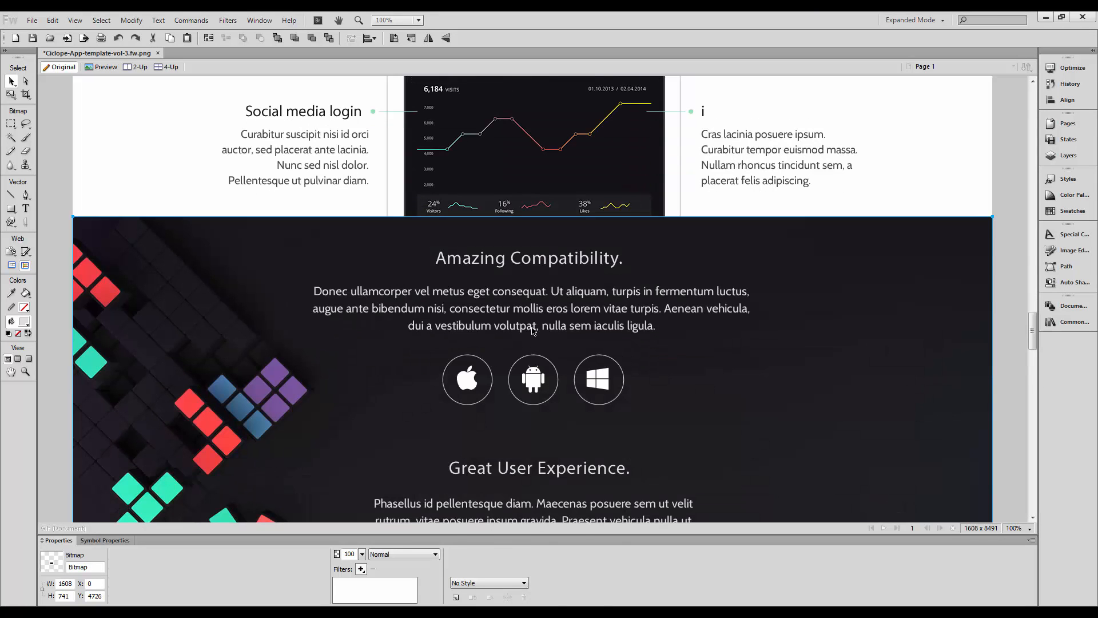
key("alt+Tab")
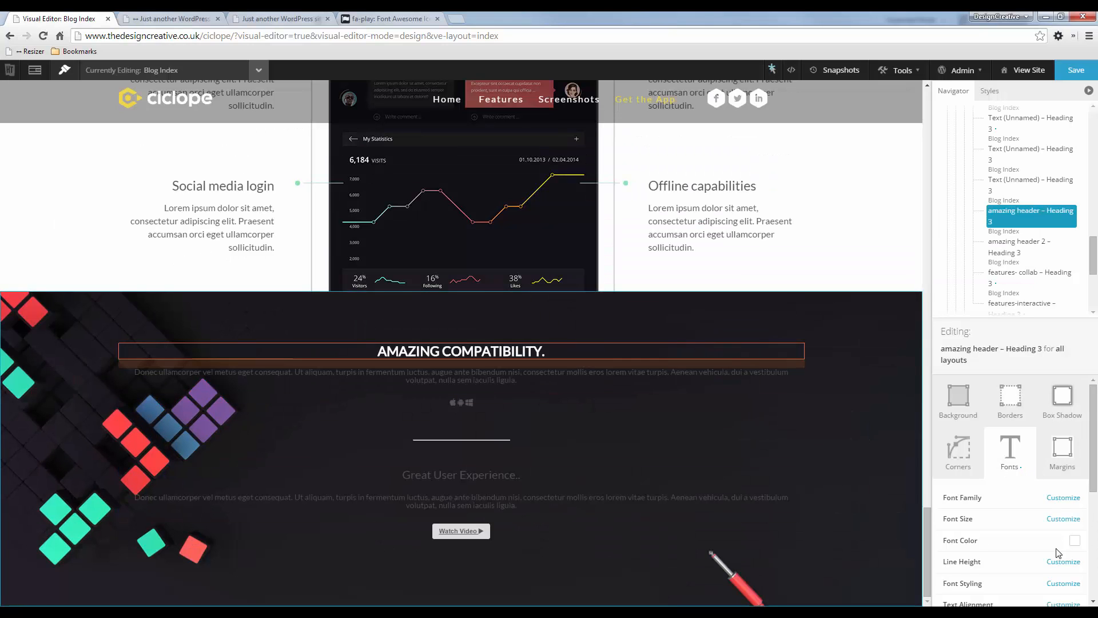
scroll(1046, 526, "down", 1)
scroll(1055, 497, "down", 1)
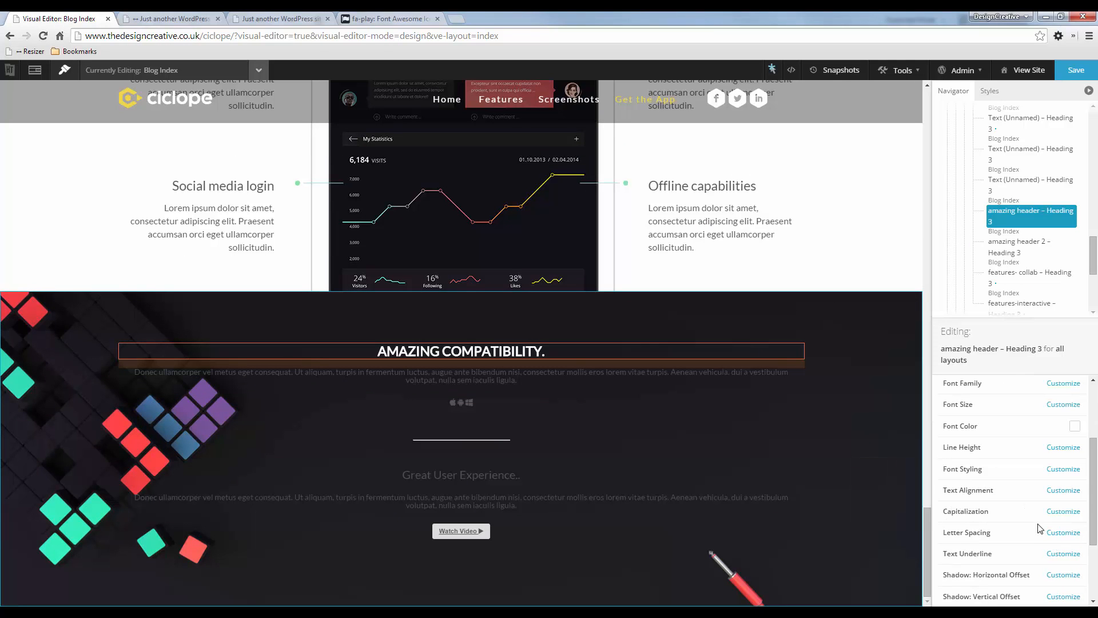
left_click(1065, 536)
left_click(1046, 536)
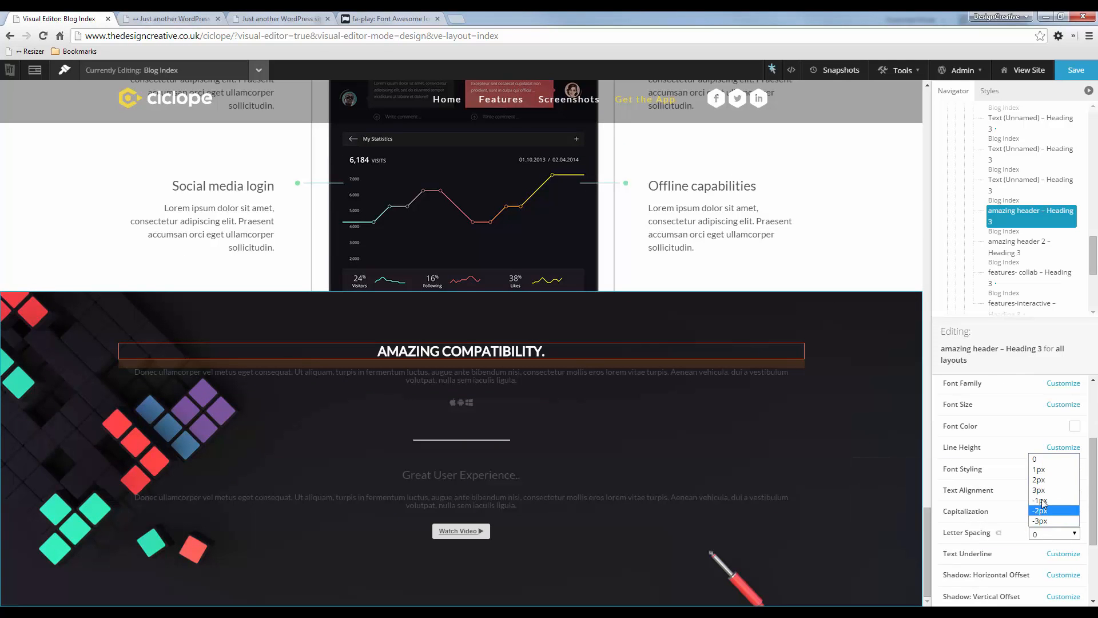
left_click(1049, 470)
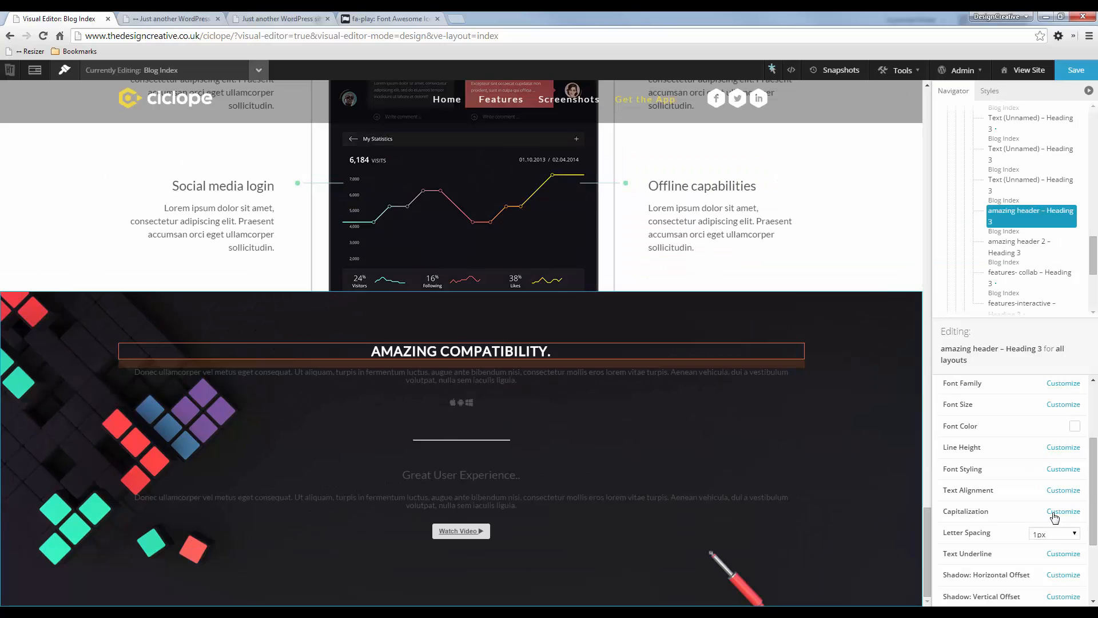
left_click(1063, 512)
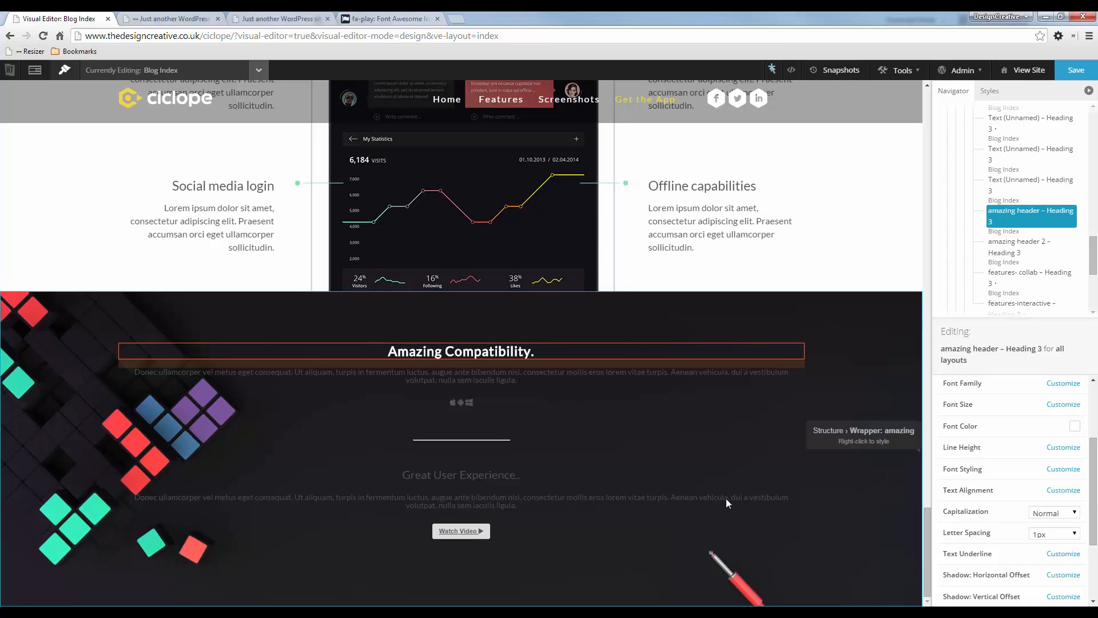
- Copy the "Amazing Compatibility" text colour from the Fireworks mock-up and apply it as the heading's font color in the Visual Editor
key("alt+Tab")
key("alt+Tab")
key("alt+Tab")
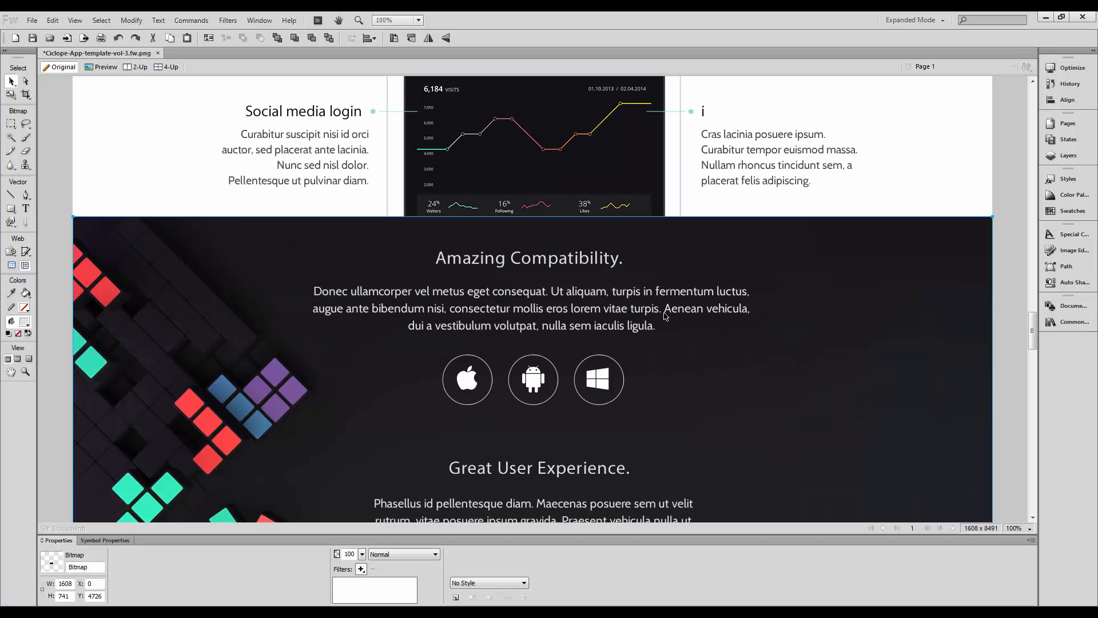
left_click(588, 263)
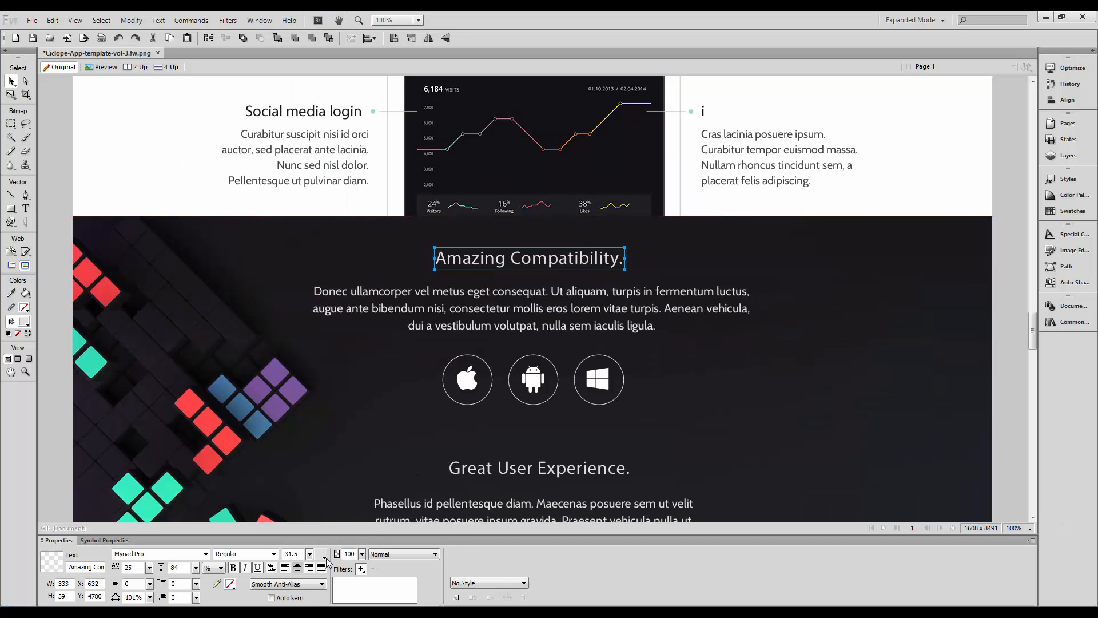
left_click(324, 557)
key("Escape")
key("alt+Tab")
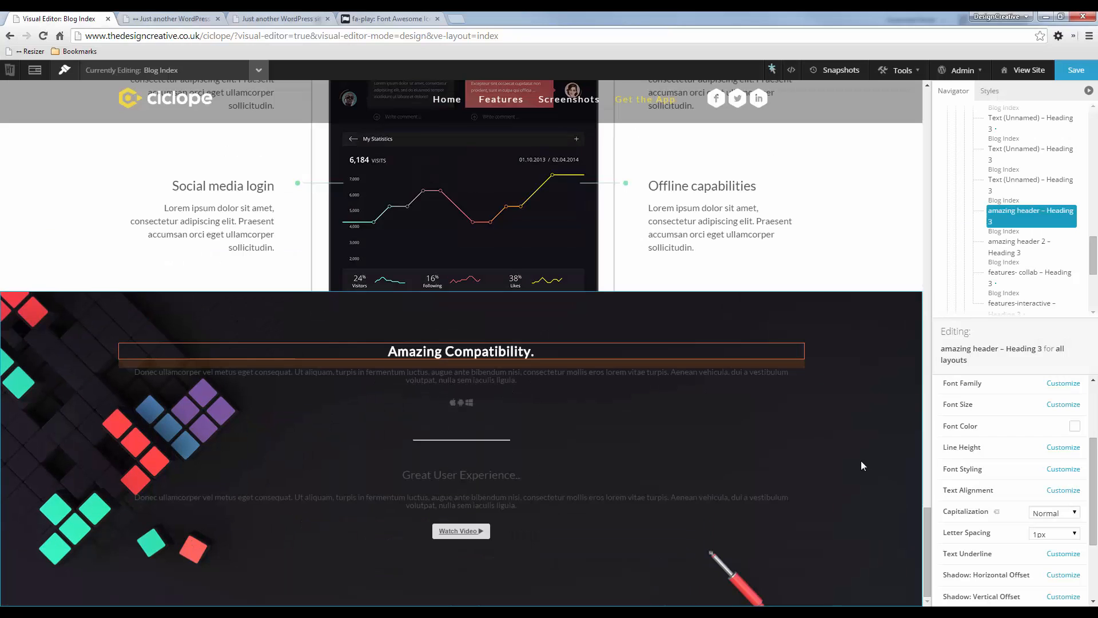
left_click(1075, 426)
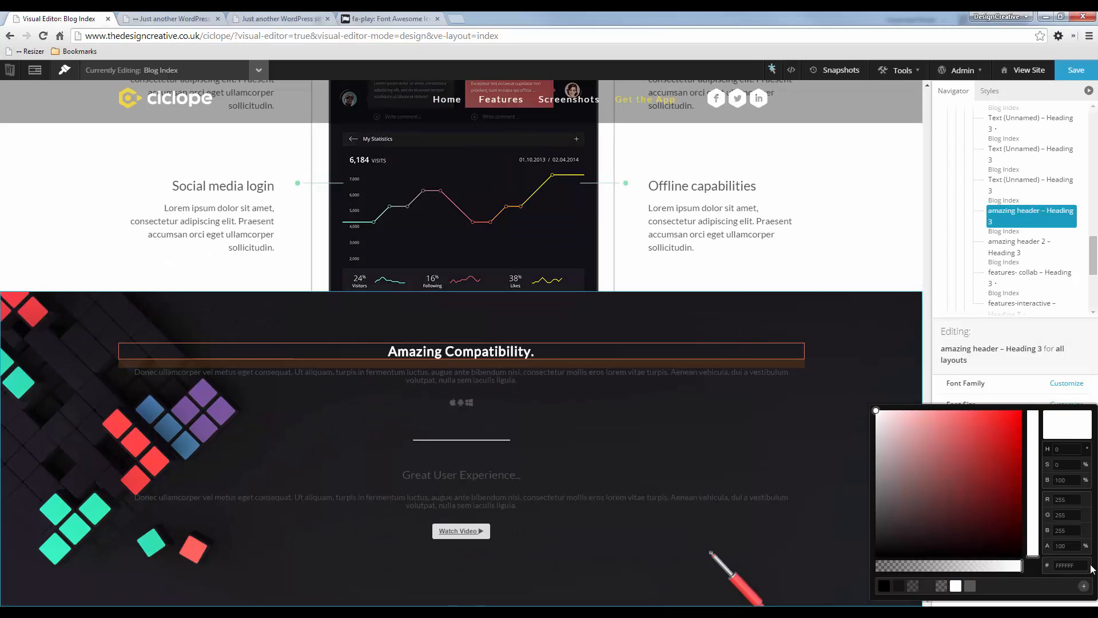
left_click(1050, 428)
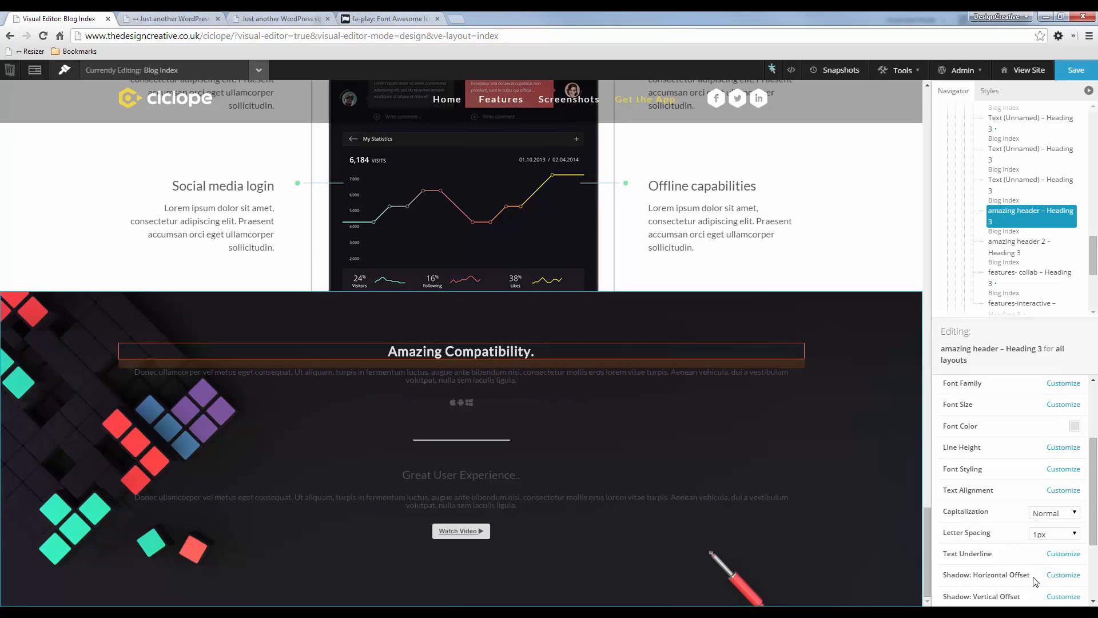
- Set the font styling of the "Amazing Compatibility" heading to Normal
key("alt+Tab")
key("alt+Tab")
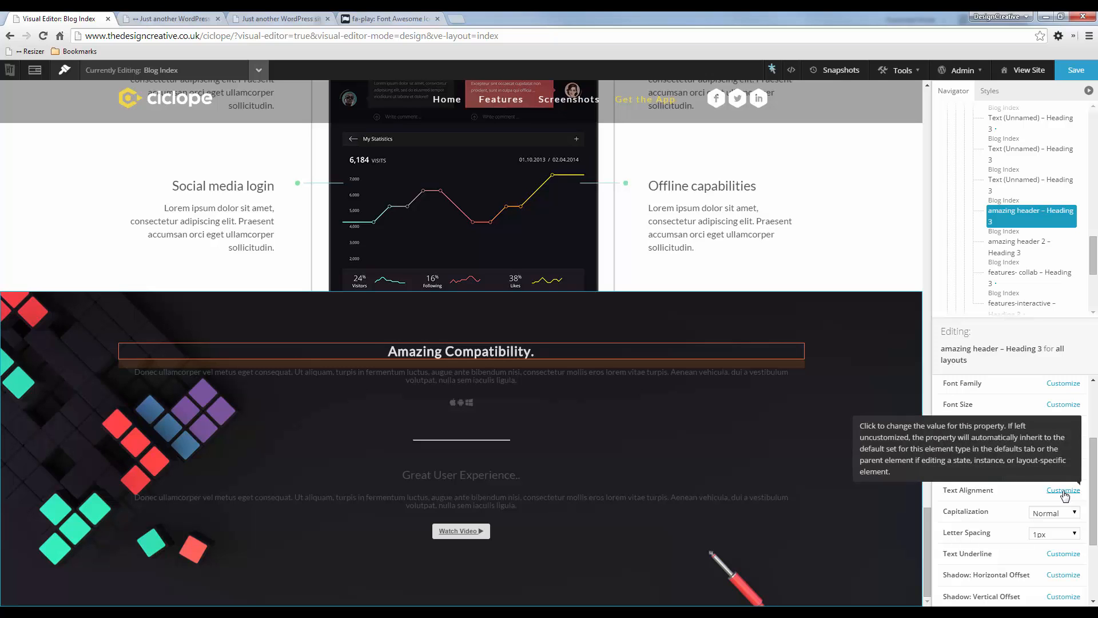
left_click(1060, 471)
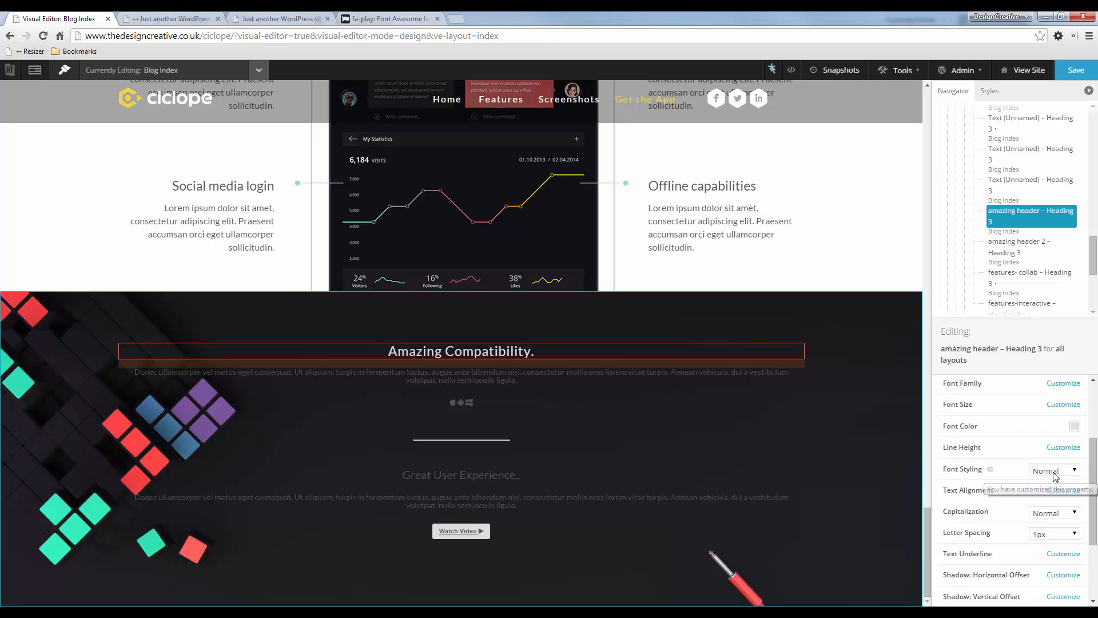
- Set the font size of the "Amazing Compatibility" heading to 28 px, trying 20 and 25 px first
scroll(1052, 440, "up", 2)
left_click(1048, 519)
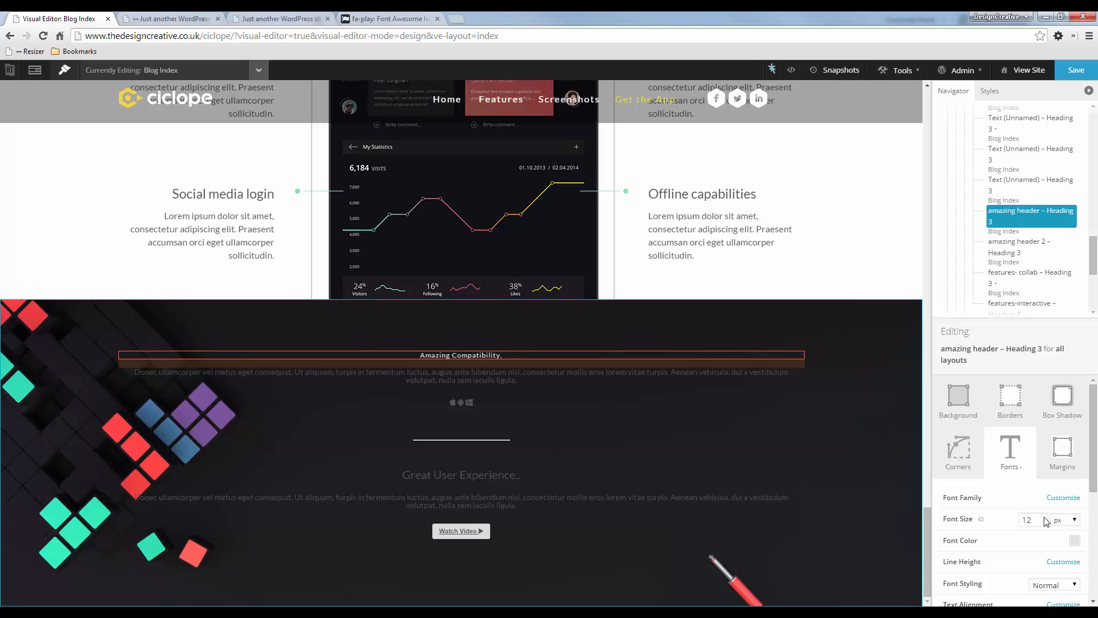
left_click_drag(1040, 520, 1017, 520)
type("20")
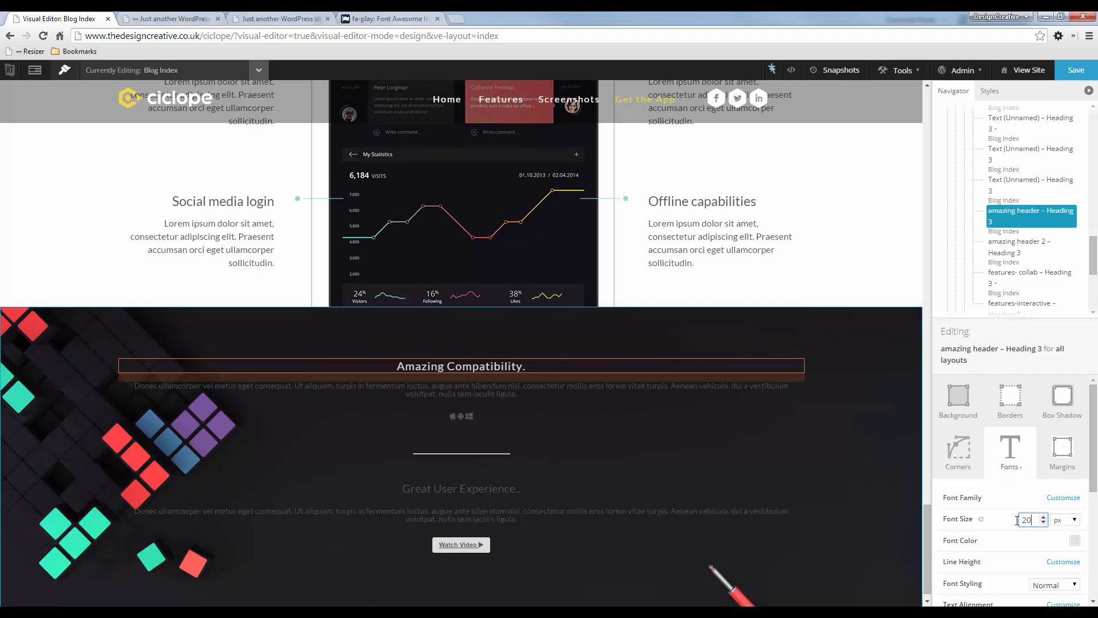
key("BackSpace")
key("BackSpace")
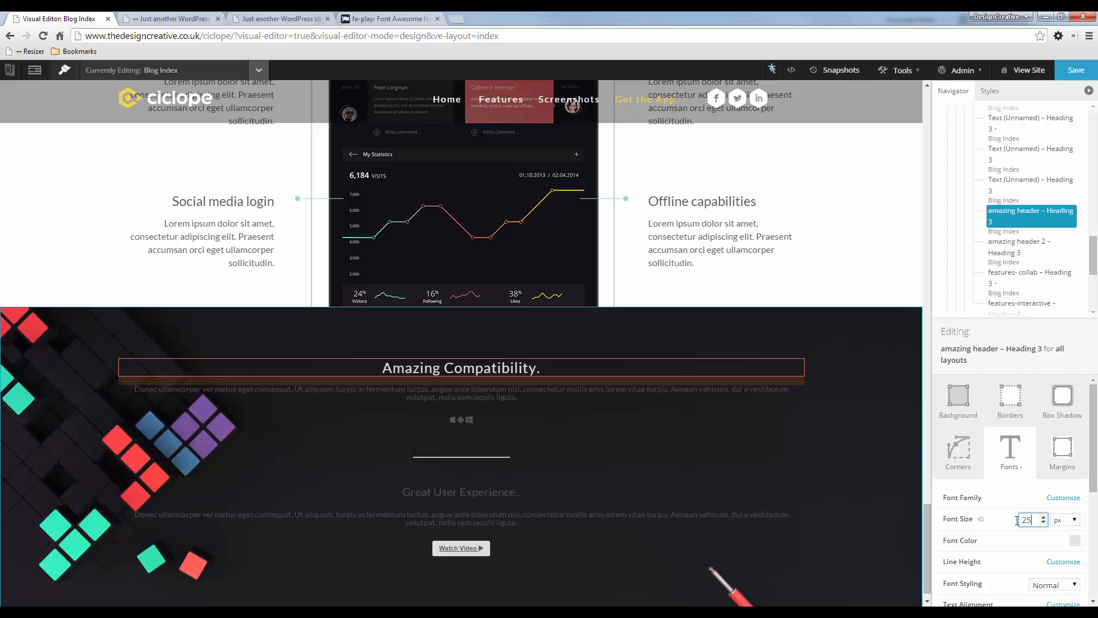
key("BackSpace")
key("BackSpace")
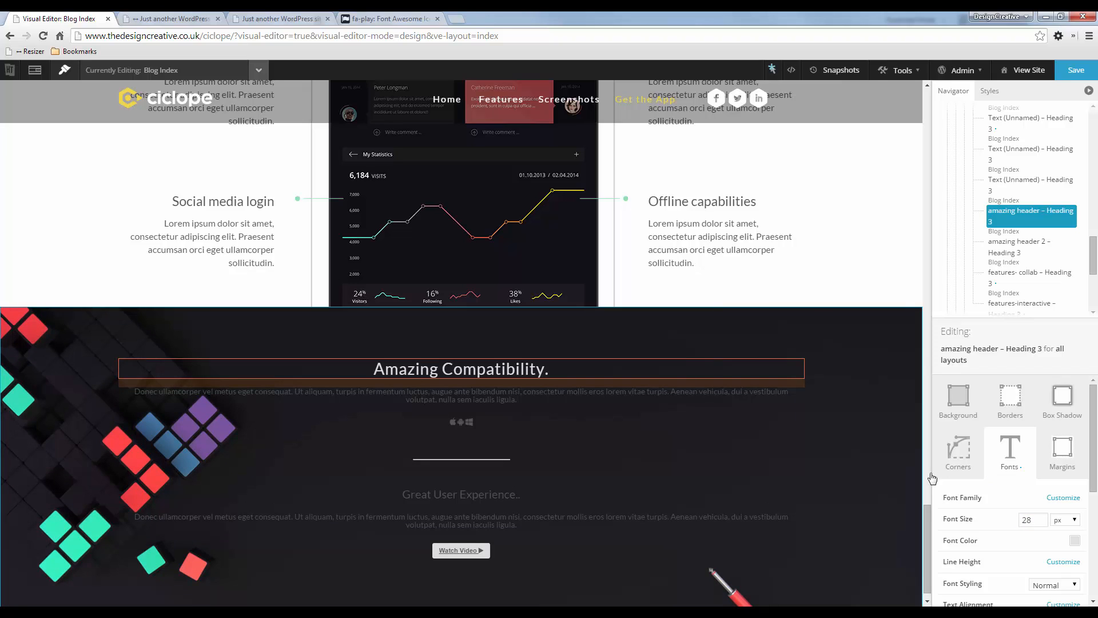
- Copy the "Amazing Compatibility" heading's style properties and paste them onto the "Great User Experience" heading
key("ctrl+c")
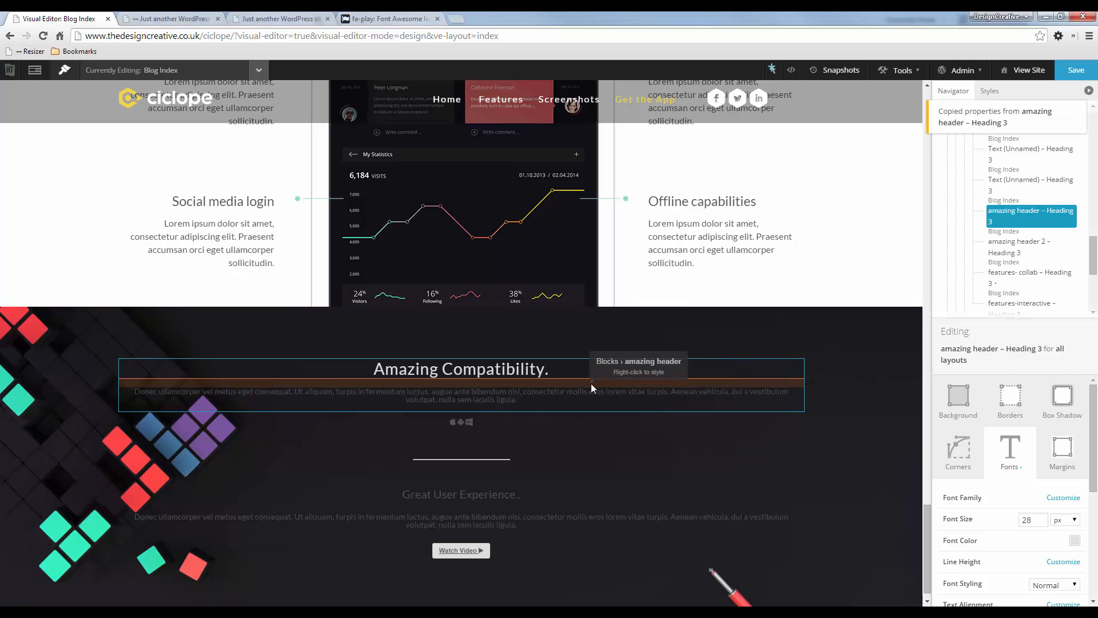
scroll(516, 473, "down", 1)
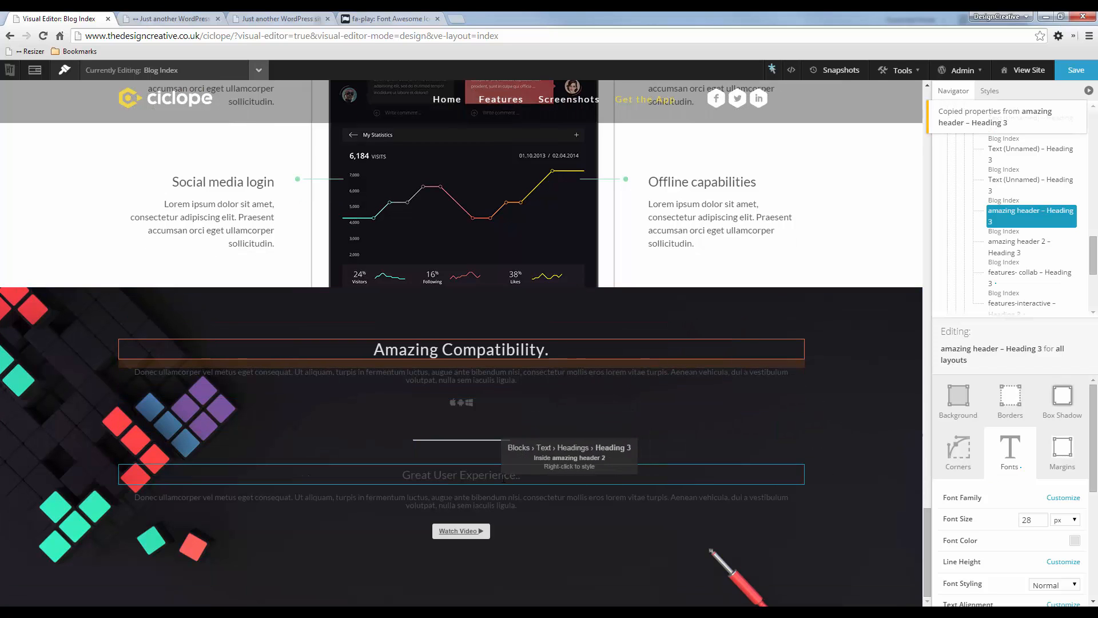
right_click(504, 481)
left_click(539, 518)
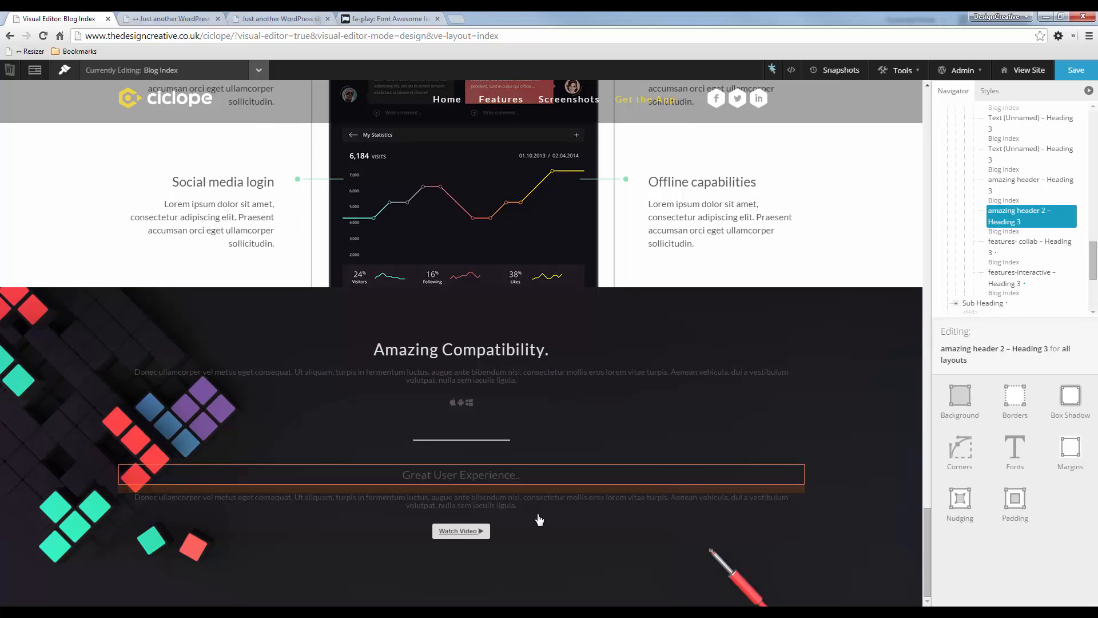
key("ctrl+v")
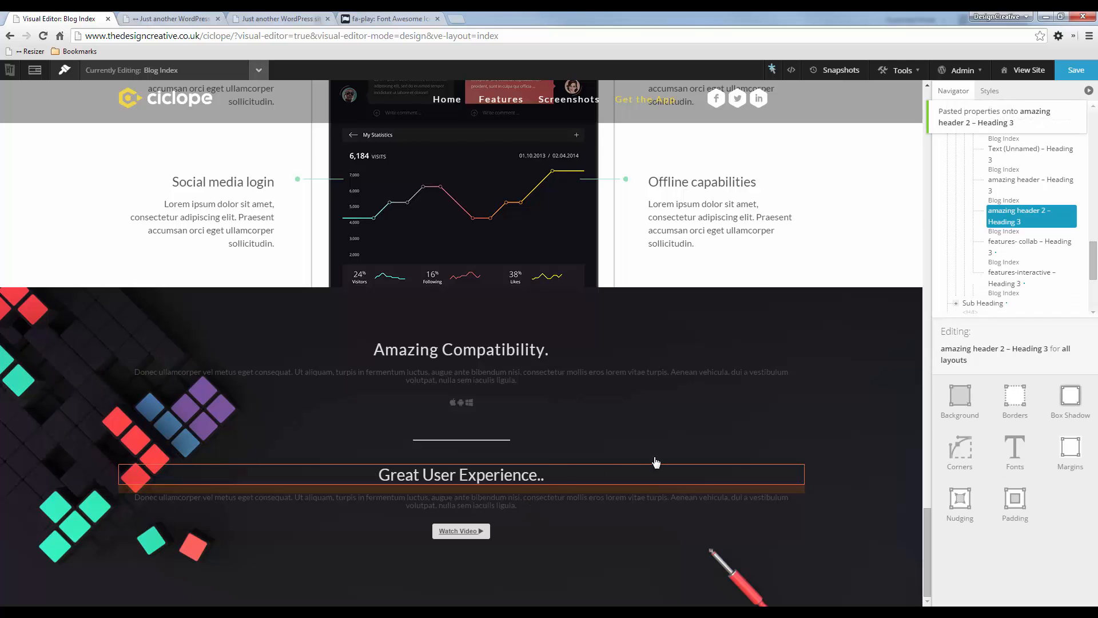
- Examine the text formatting of the paragraph under "Amazing Compatibility" in the Fireworks mock-up, then return to the Visual Editor
key("alt+Tab")
left_click(544, 325)
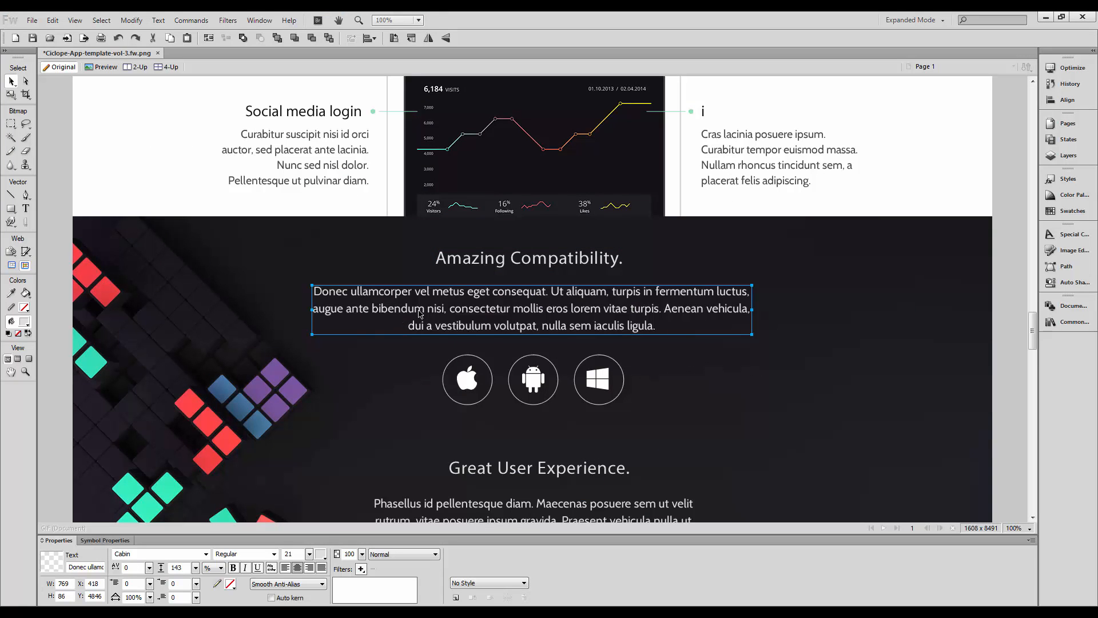
key("alt+Tab")
key("alt+Tab")
scroll(431, 376, "down", 3)
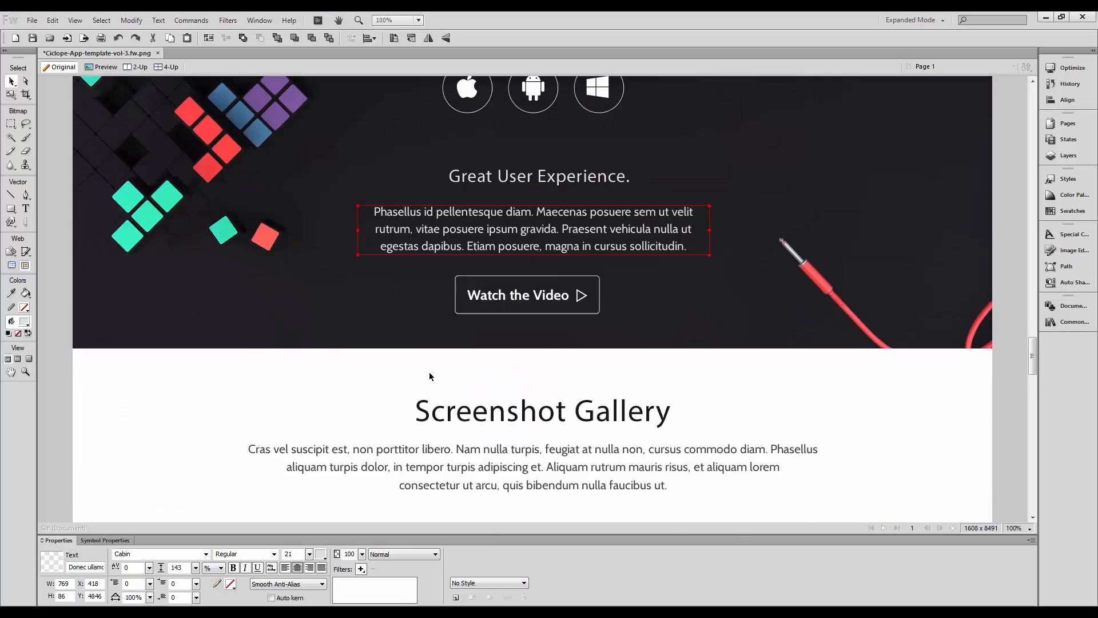
scroll(431, 376, "up", 6)
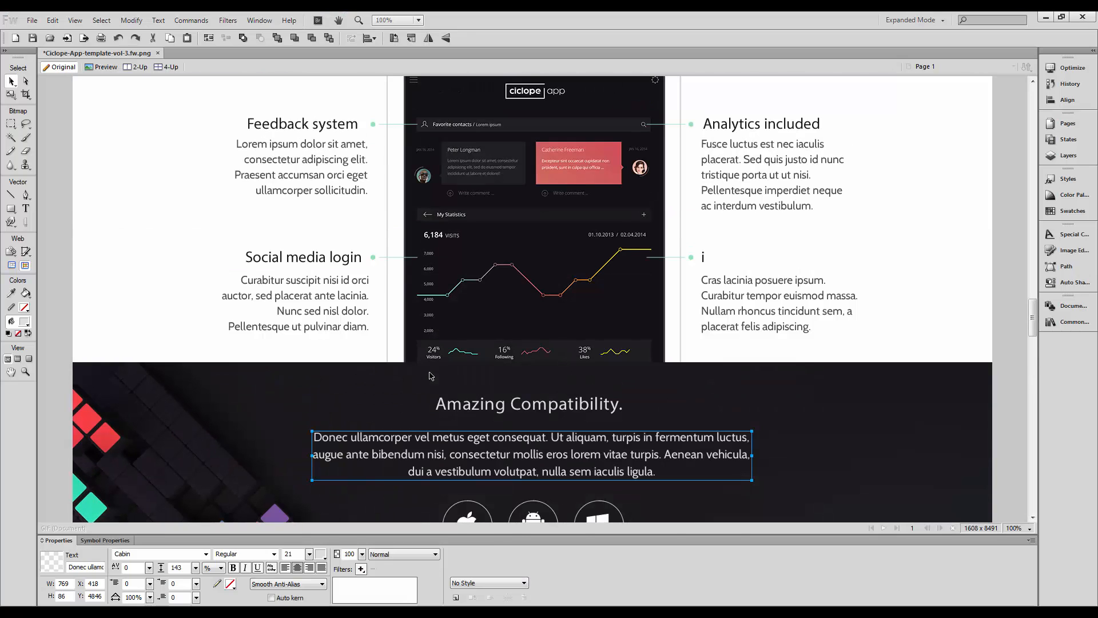
key("alt+Tab")
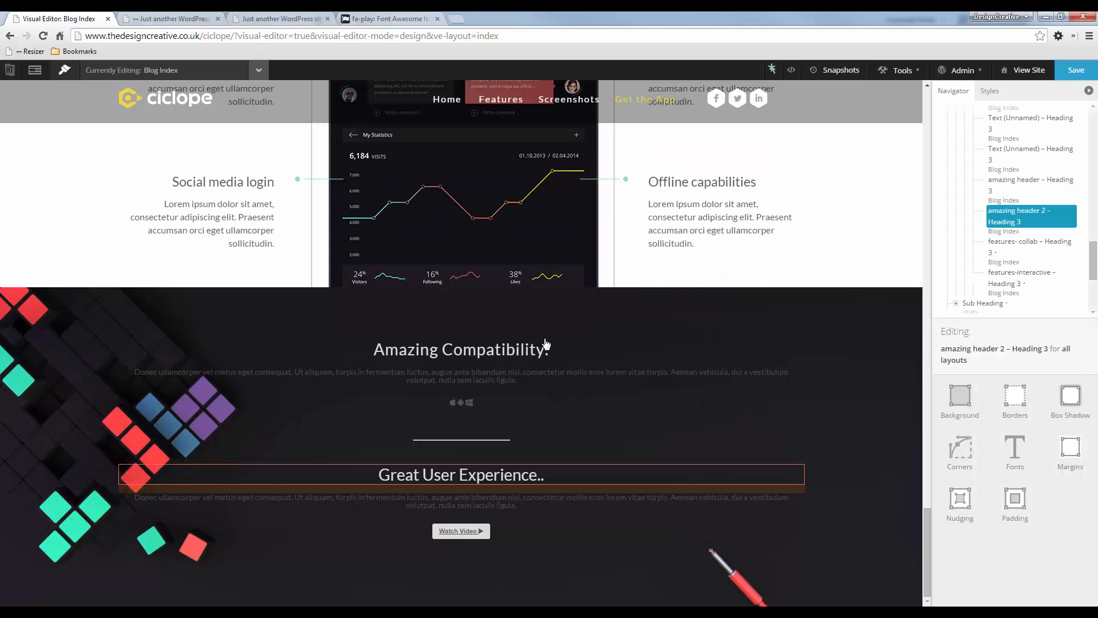
- Set the line height of the paragraph under "Amazing Compatibility" to 180%
right_click(490, 379)
left_click(532, 405)
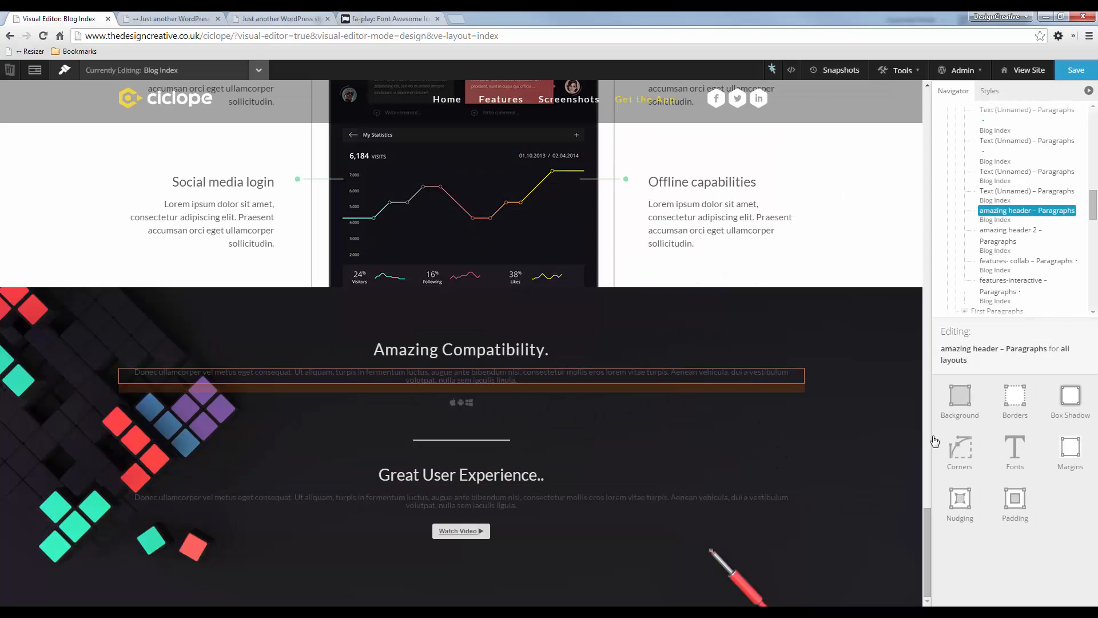
left_click(1016, 461)
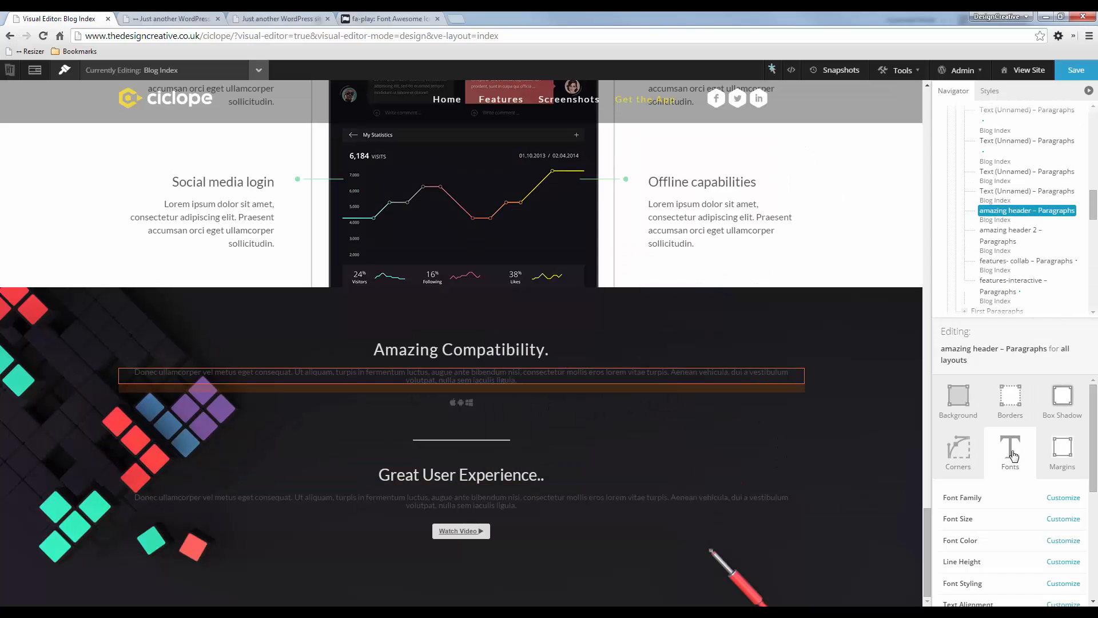
left_click(1063, 561)
left_click_drag(1036, 562, 1019, 563)
type("180")
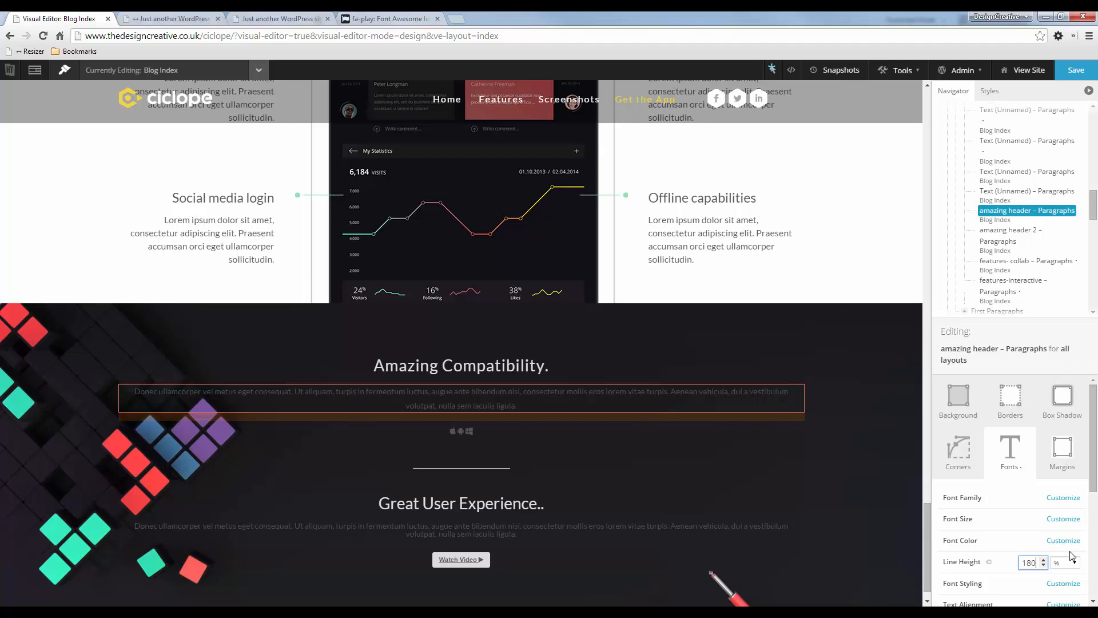
- Copy the paragraph's text colour #DFDFDF from the Fireworks mock-up and apply it as the paragraph's font color in the Visual Editor
key("alt+Tab")
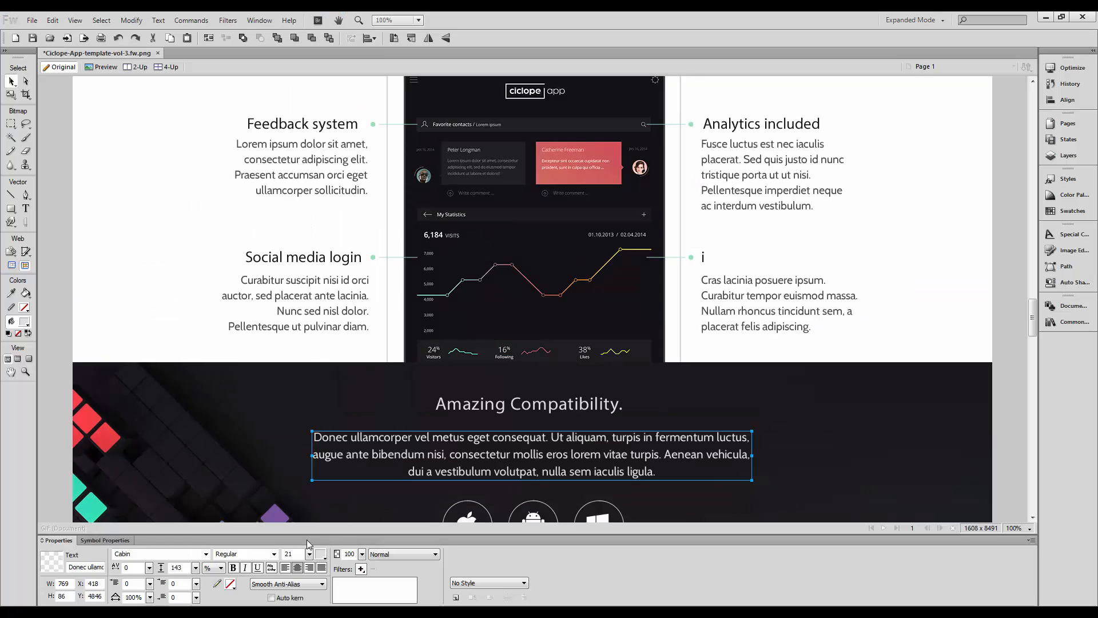
left_click(323, 557)
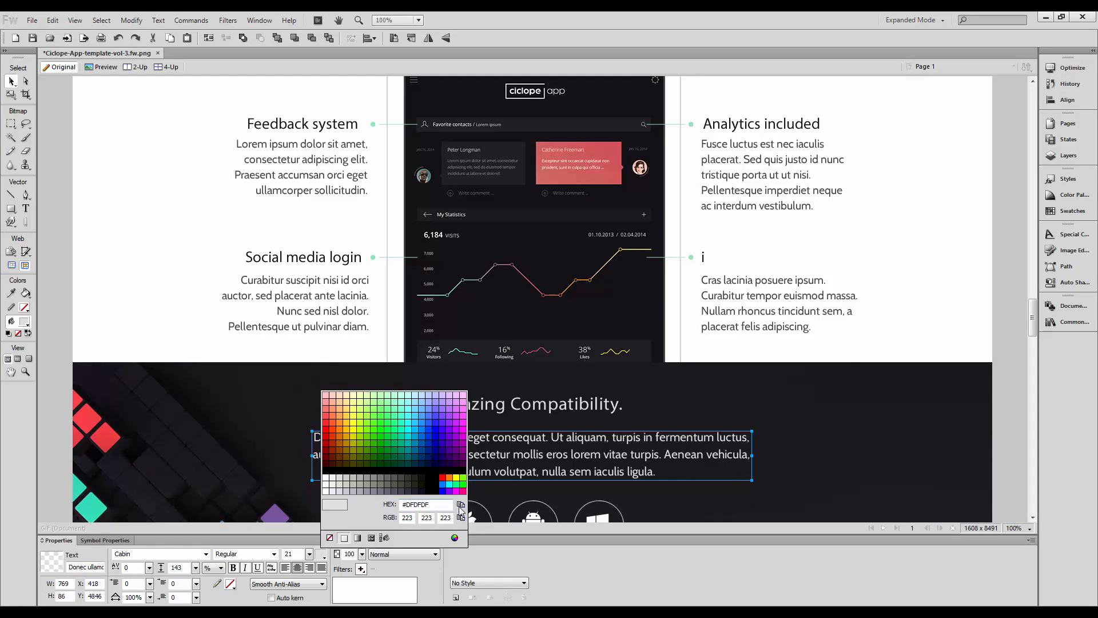
key("alt+Tab")
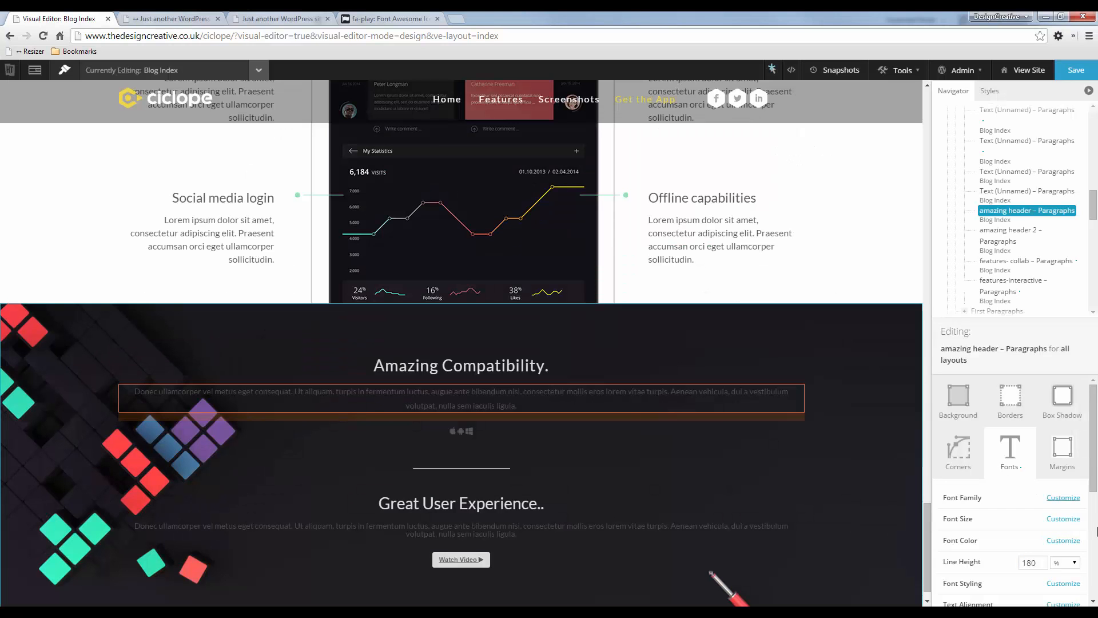
left_click(1068, 540)
left_click(1078, 541)
left_click_drag(1083, 565, 1053, 565)
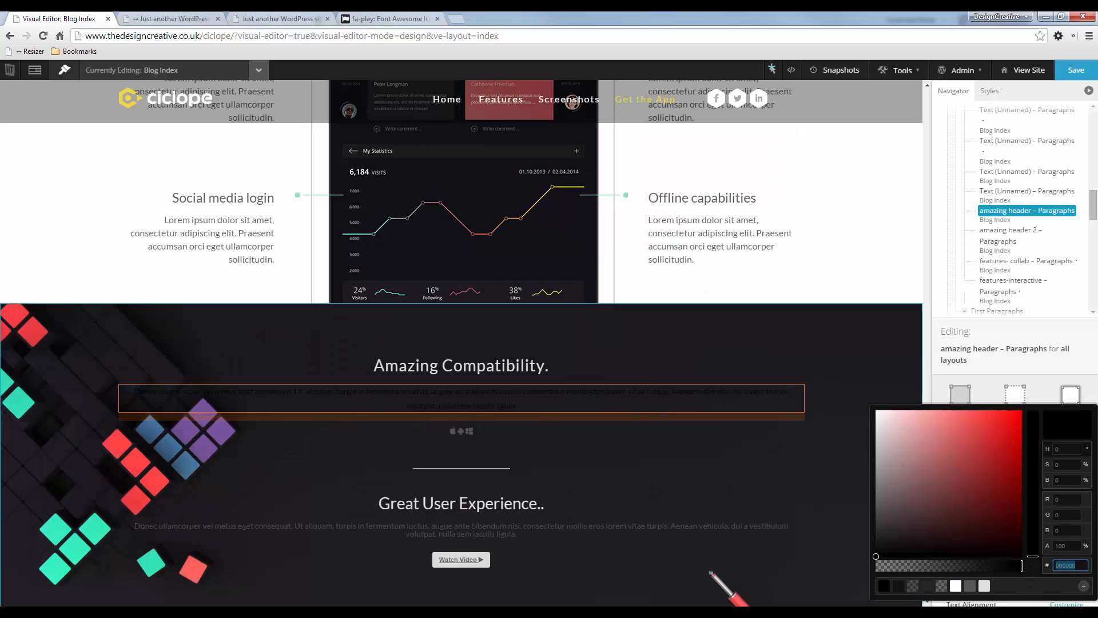
key("ctrl+v")
left_click(1056, 433)
- Check the mock-up paragraph's font size in Fireworks and set the paragraph under "Amazing Compatibility" to 21 px in the Visual Editor
key("alt+Tab")
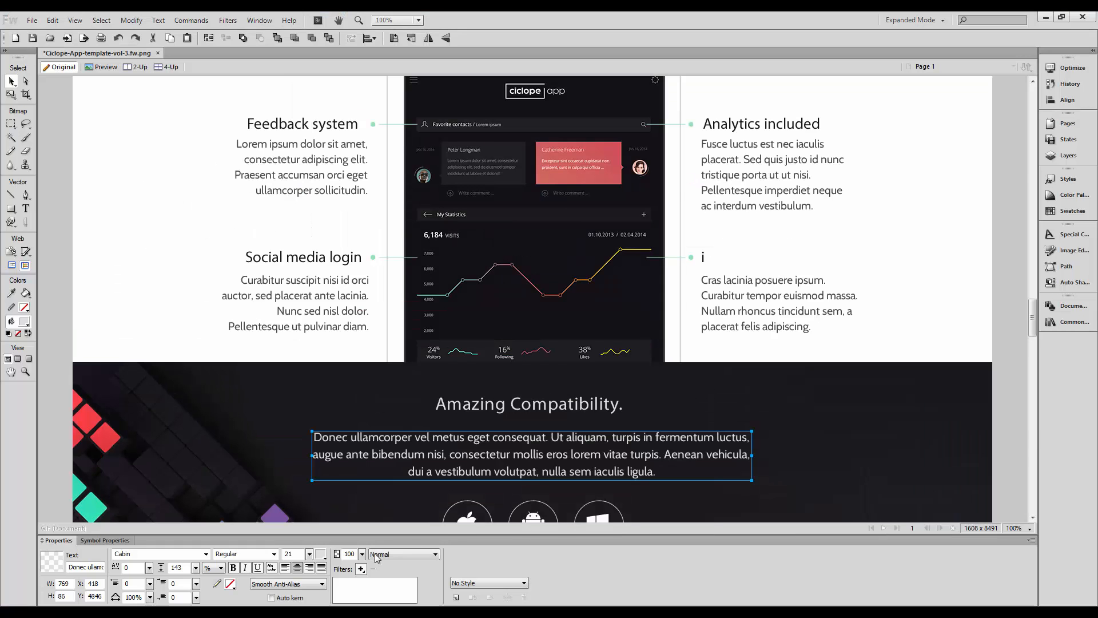
key("alt+Tab")
left_click(1071, 519)
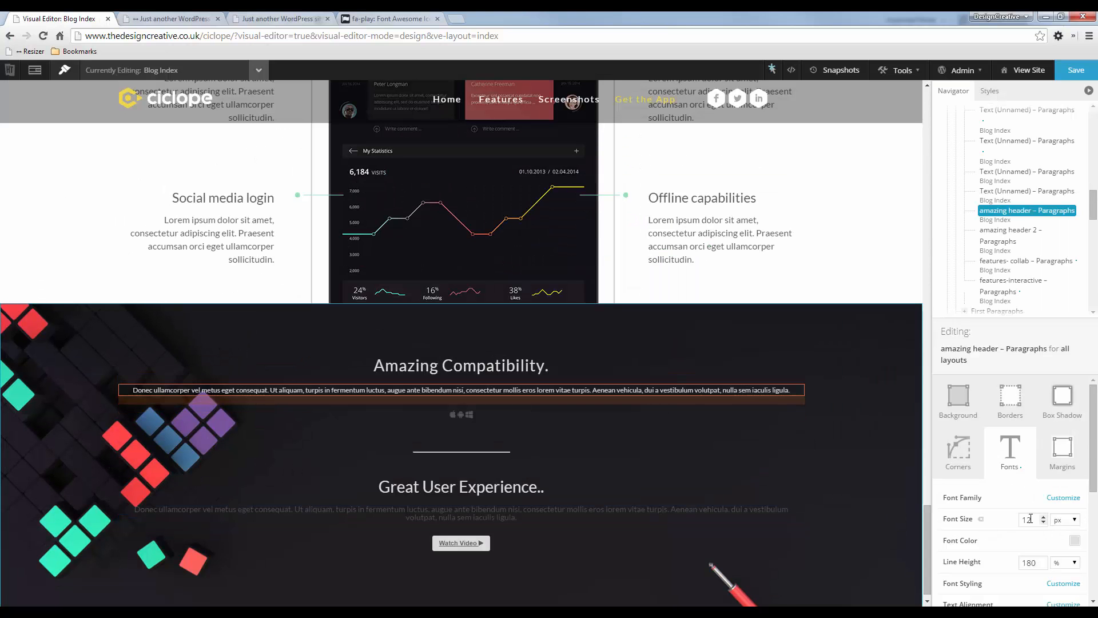
type("21")
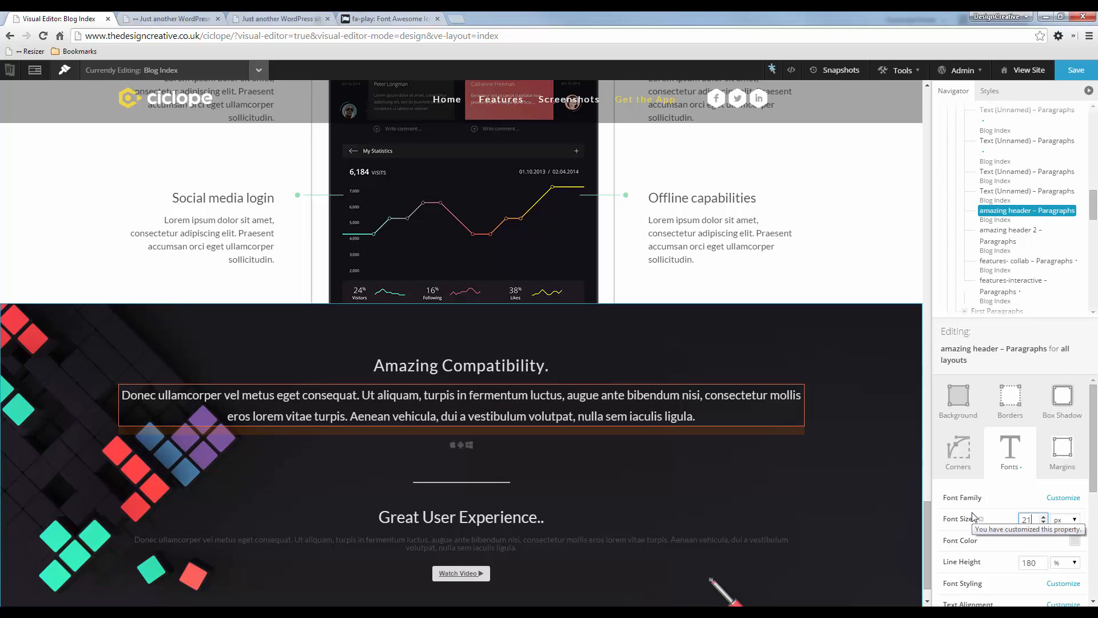
key("alt+Tab")
key("alt+Tab")
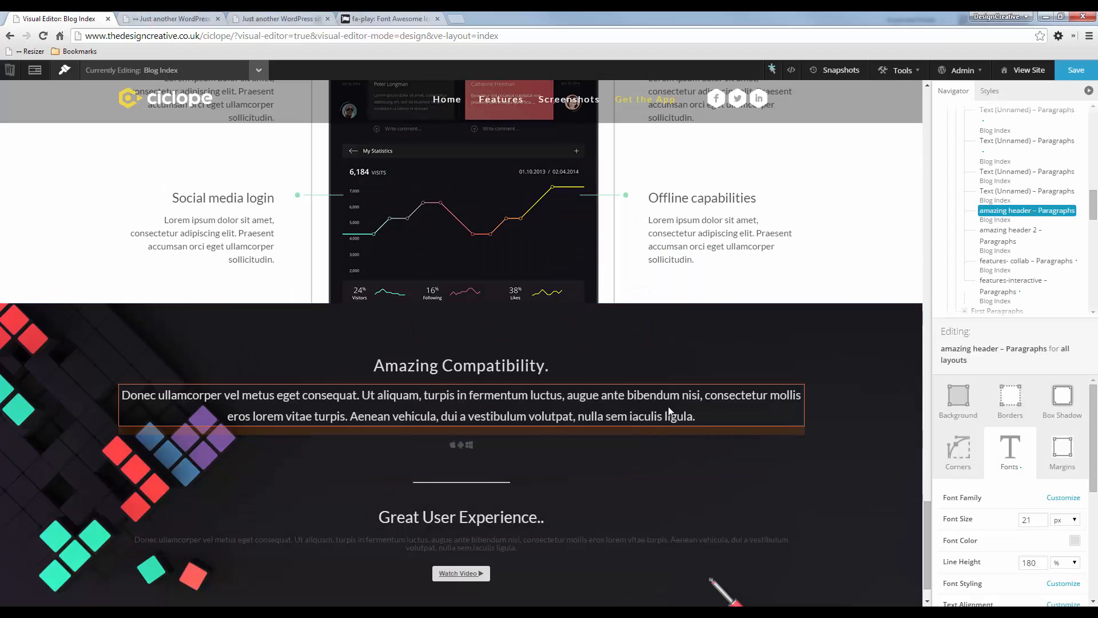
- Copy the style properties of the paragraph under "Amazing Compatibility" and paste them onto the paragraph under "Great User Experience"
key("ctrl+c")
right_click(641, 543)
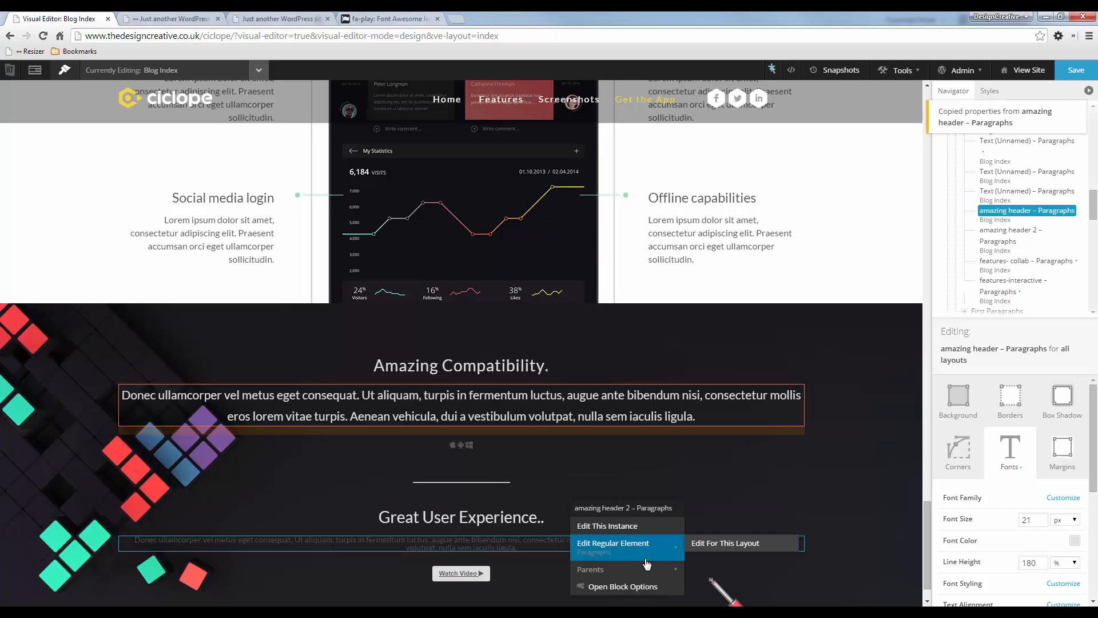
left_click(632, 531)
key("ctrl+v")
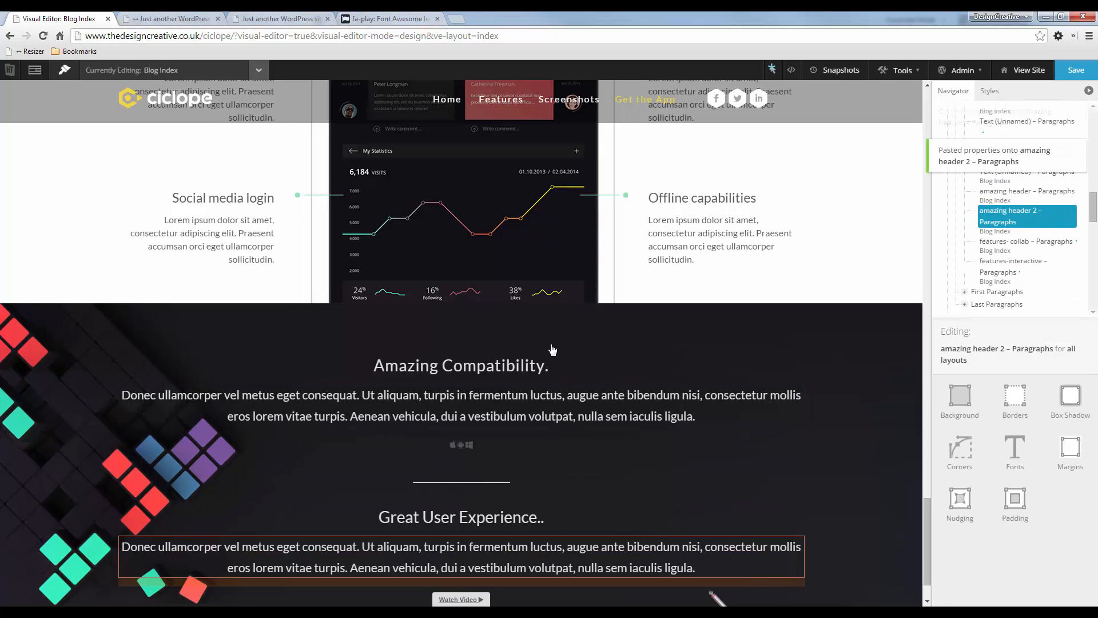
- Compare the dark section with the Fireworks mock-up and inspect the circles around the platform icons, then return to the Visual Editor
scroll(548, 348, "down", 1)
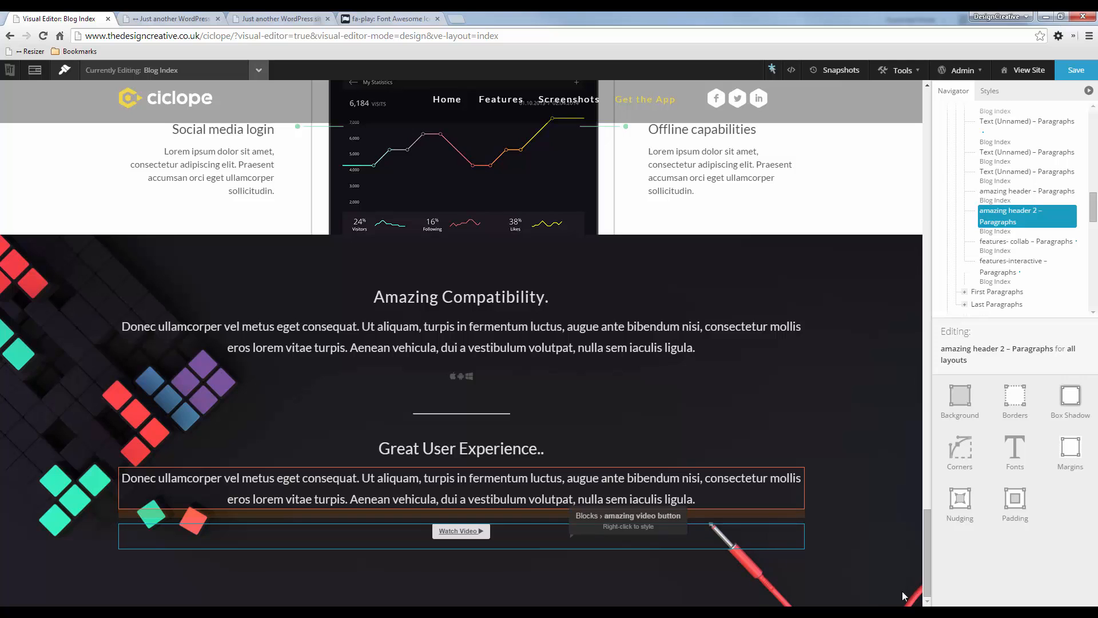
left_click(835, 614)
scroll(893, 393, "down", 8)
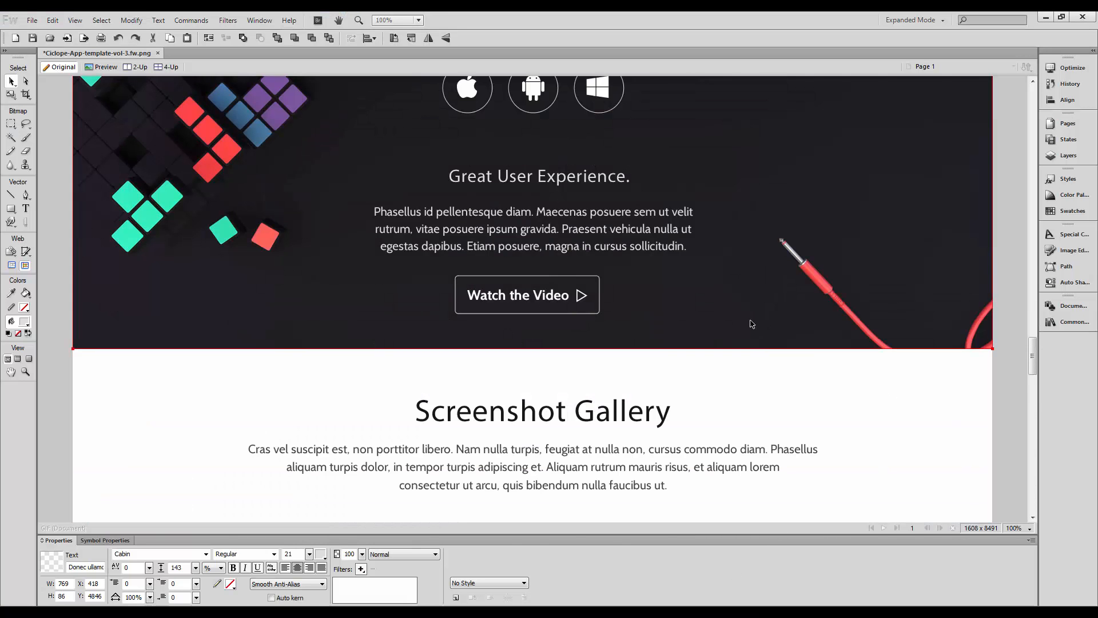
key("alt+Tab")
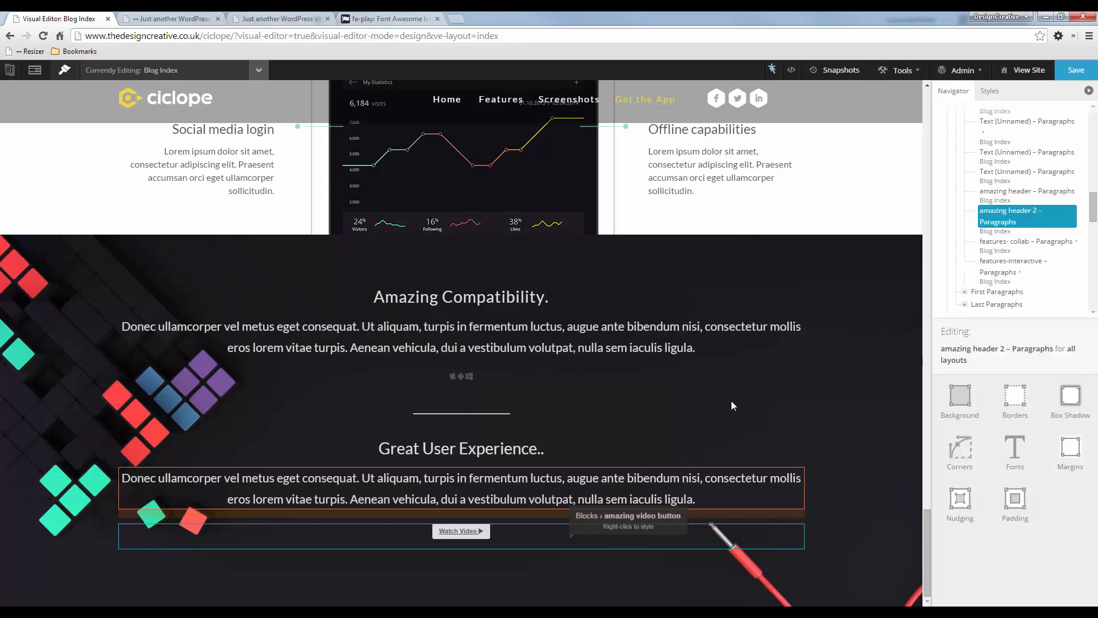
key("alt+Tab")
scroll(540, 366, "up", 6)
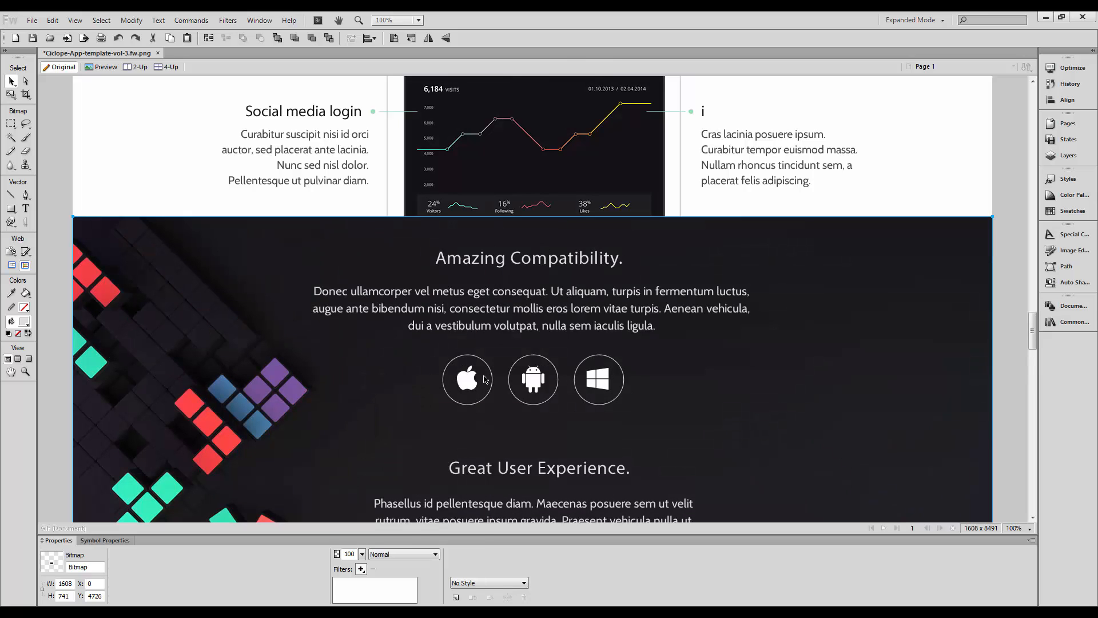
left_click(474, 383)
left_click(491, 389)
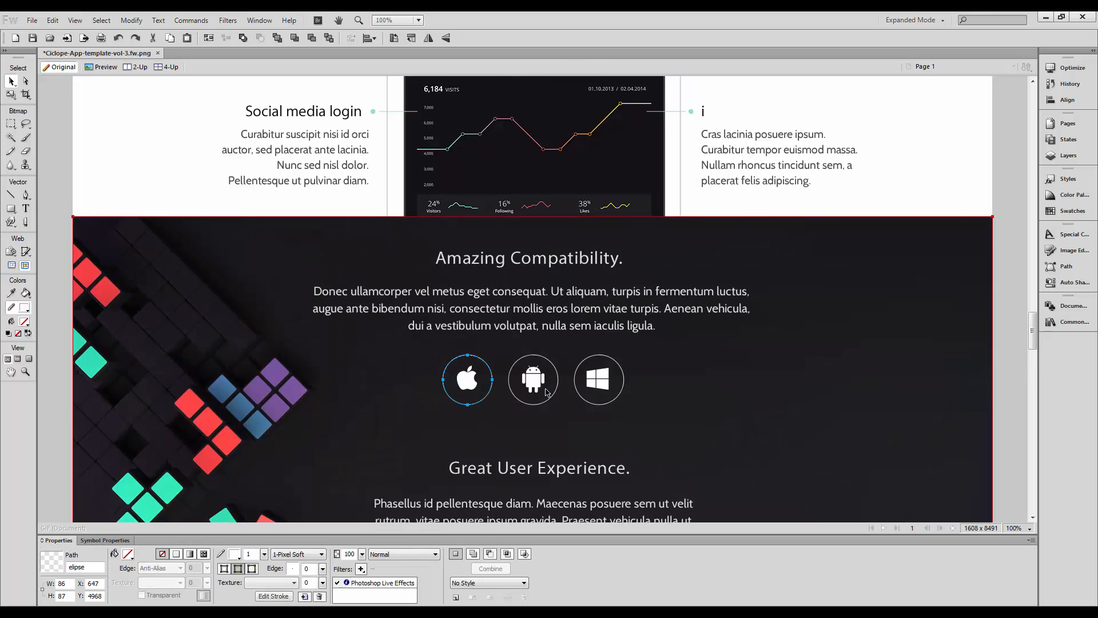
left_click(617, 398)
key("alt+Tab")
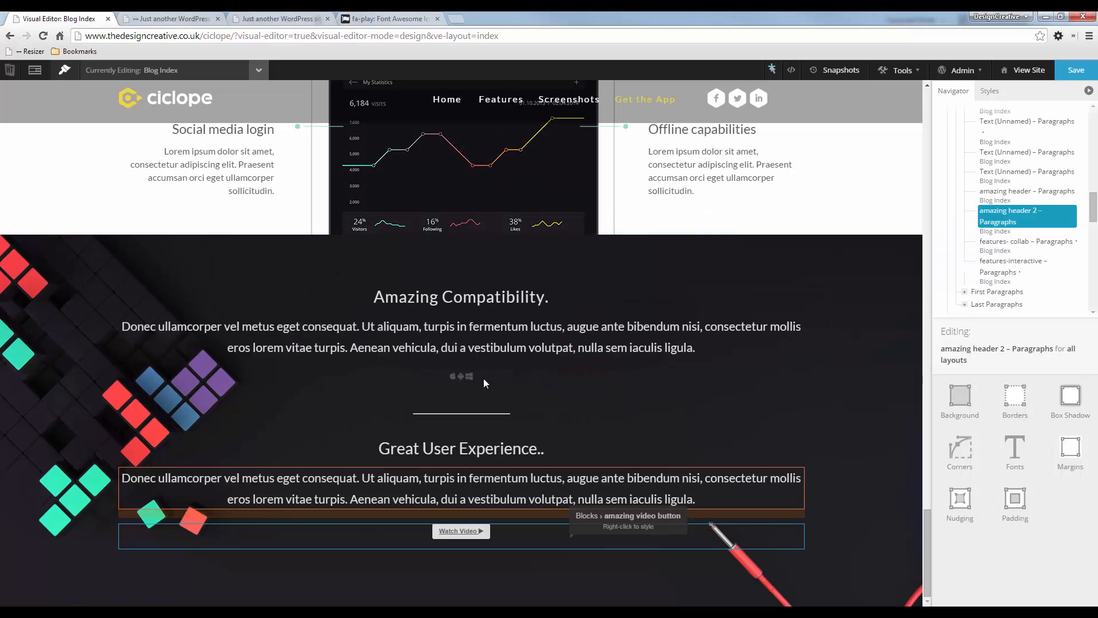
- Open the HTML content of the "amazing icons" block for editing and insert blank lines above the icon code
right_click(482, 380)
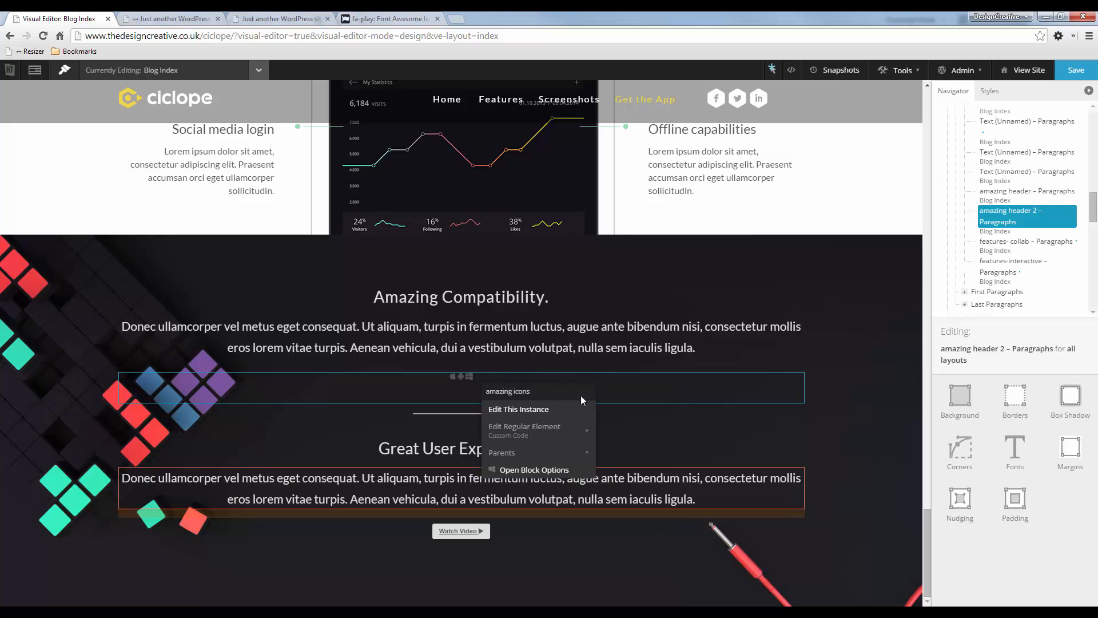
left_click(529, 469)
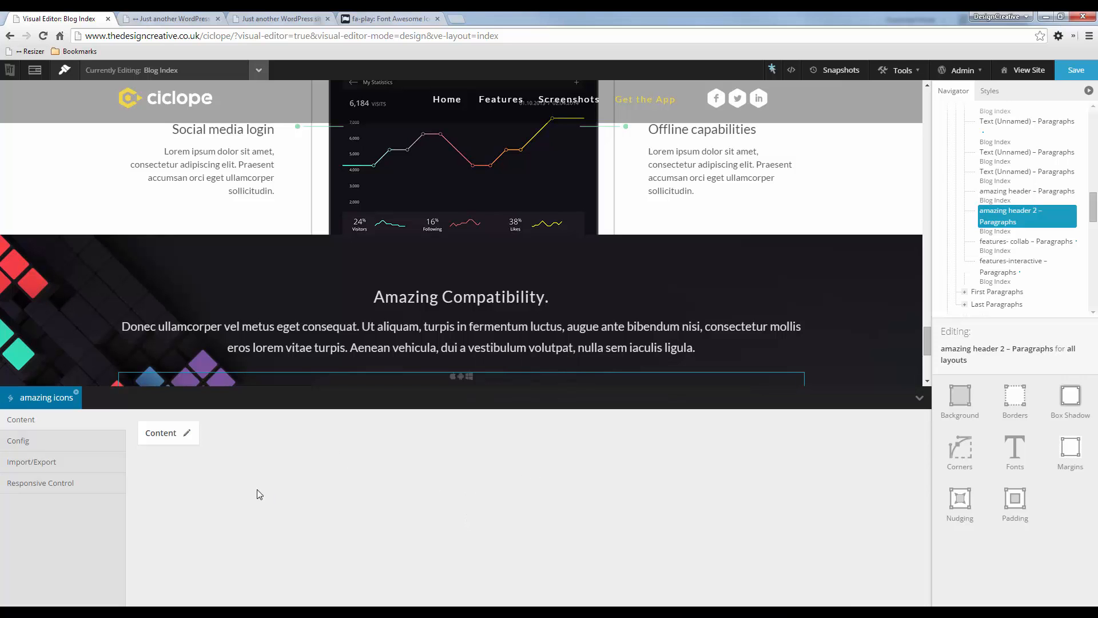
left_click(187, 433)
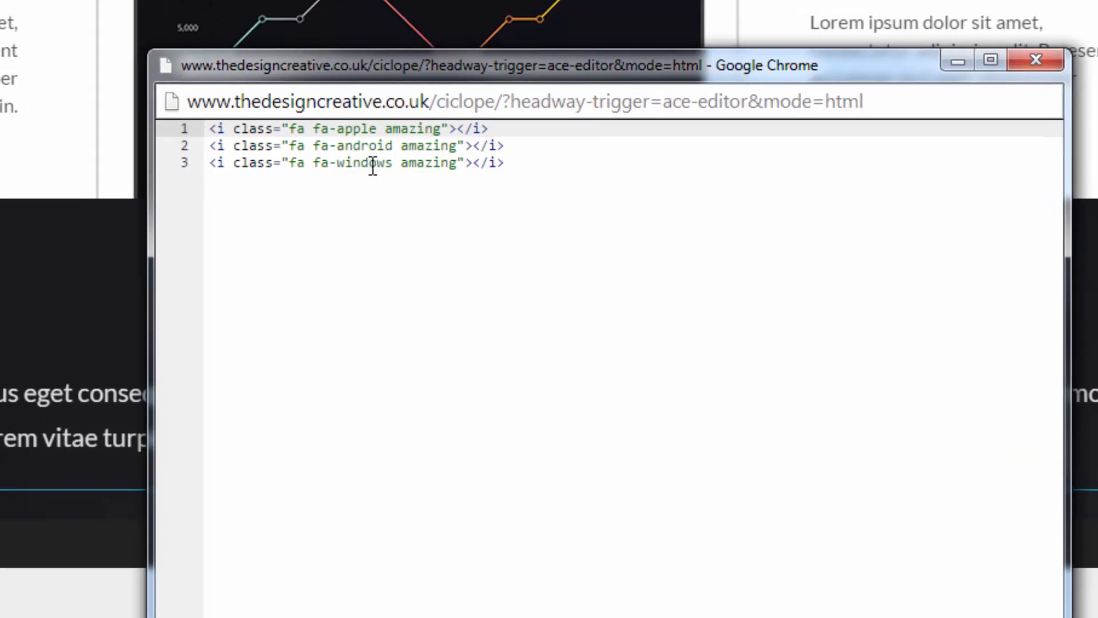
key("Return")
key("Return")
key("Return")
key("Return")
key("Return")
key("Return")
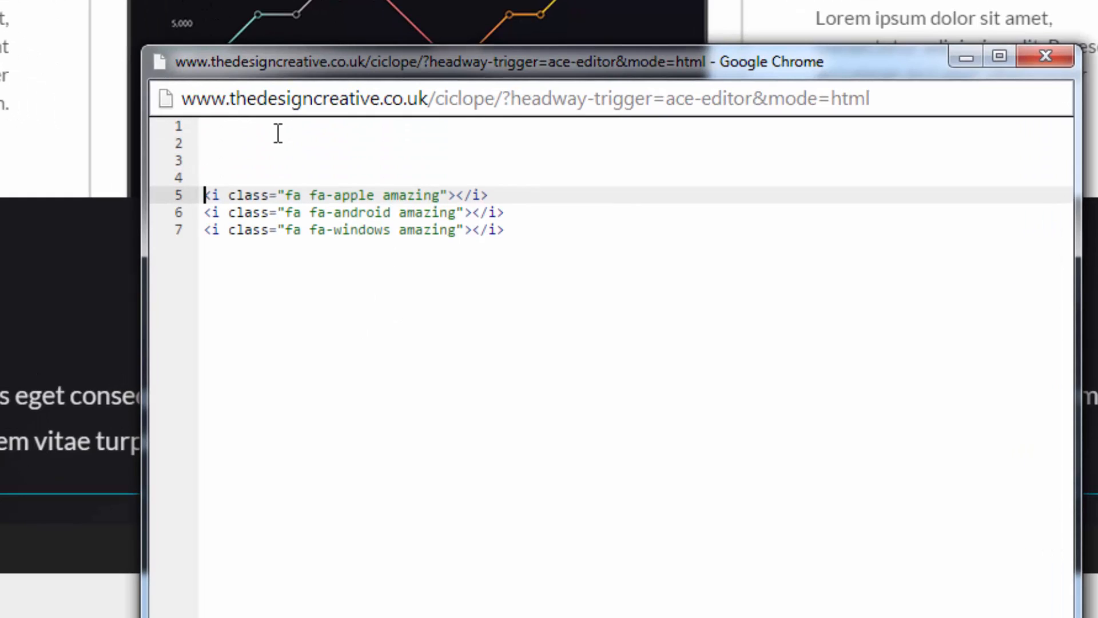
- Write an empty link, <a href="#"></a>, on the first line of the icons code
left_click(232, 126)
type("<")
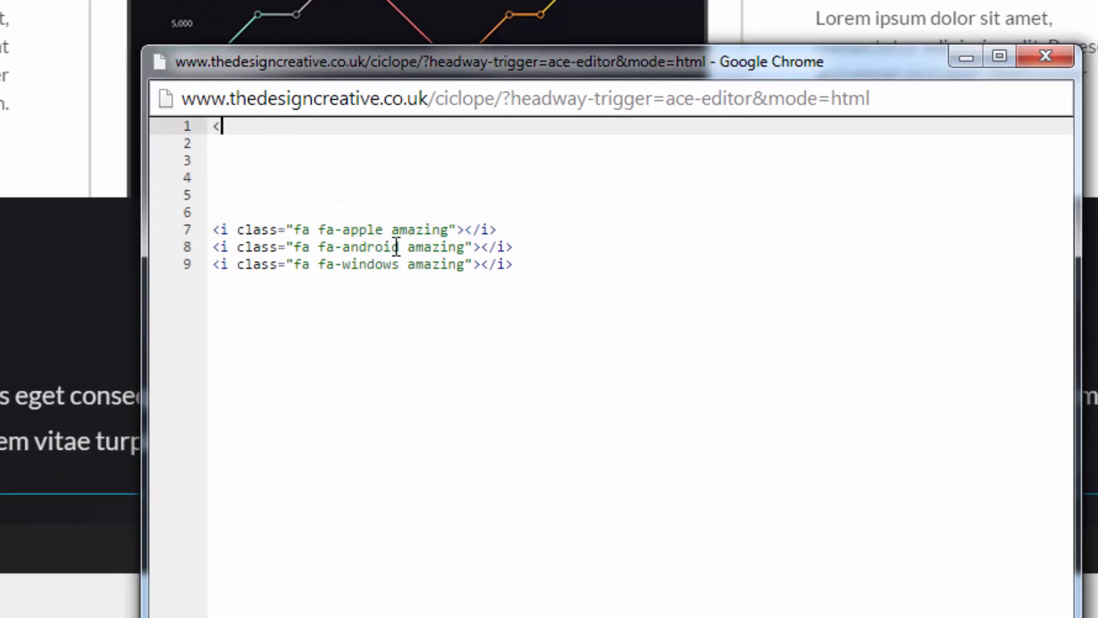
type("ah hregf")
key("BackSpace")
key("BackSpace")
type("f=\"#\"")
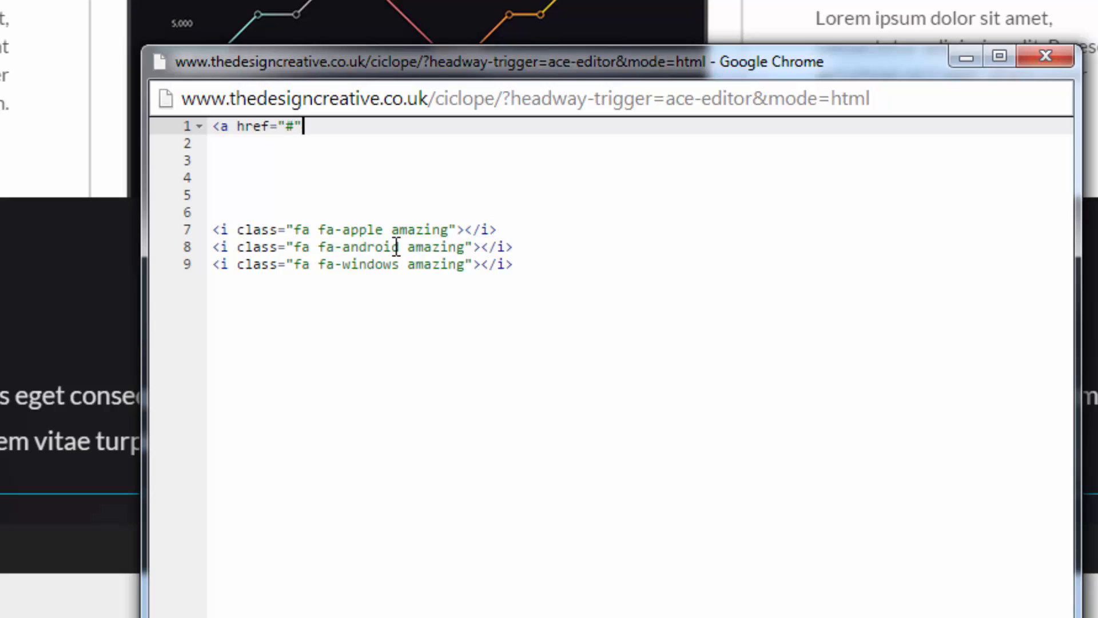
type("></a>")
- Insert a copy of the fa-apple icon tag inside the link and copy the completed line
left_click_drag(523, 230, 210, 227)
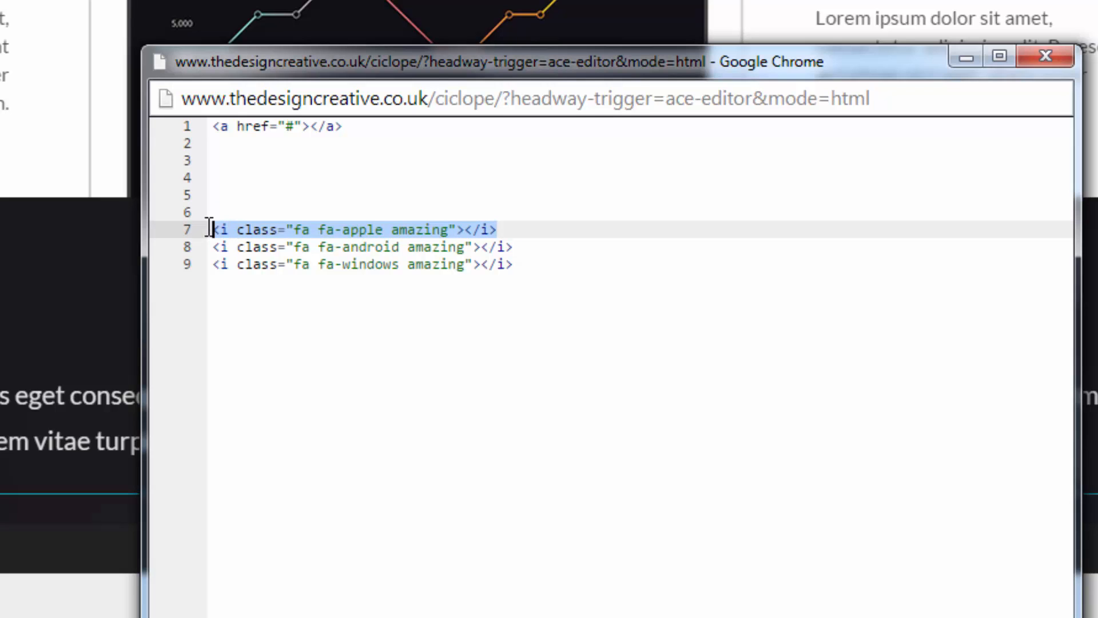
left_click(311, 126)
key("ctrl+v")
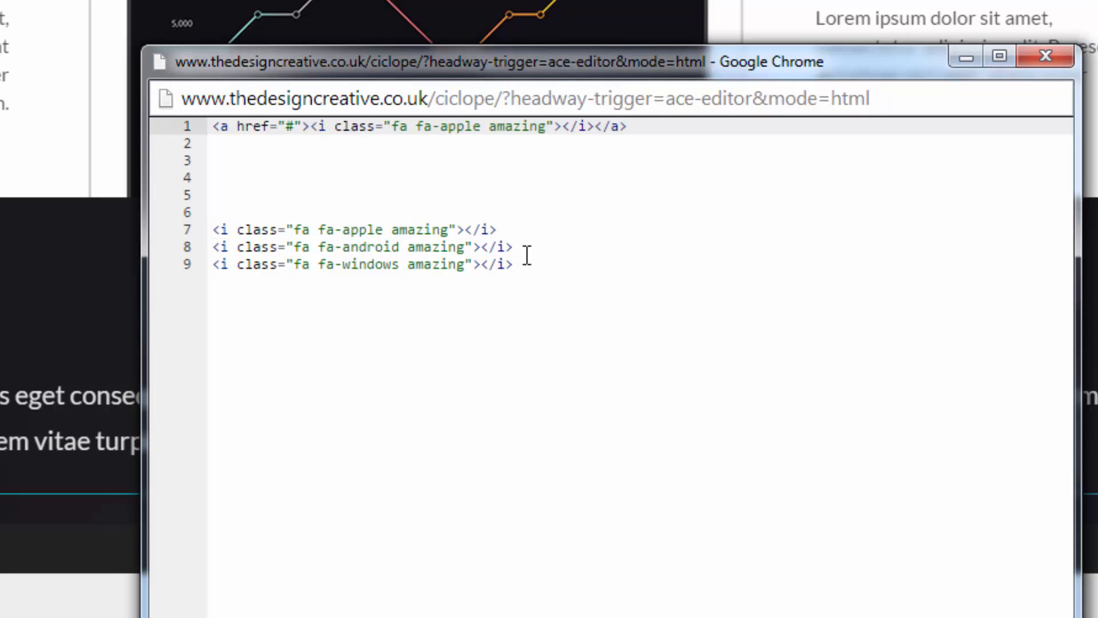
left_click_drag(650, 133, 158, 111)
key("ctrl+c")
left_click(682, 125)
key("ctrl+v")
key("Return")
key("ctrl+v")
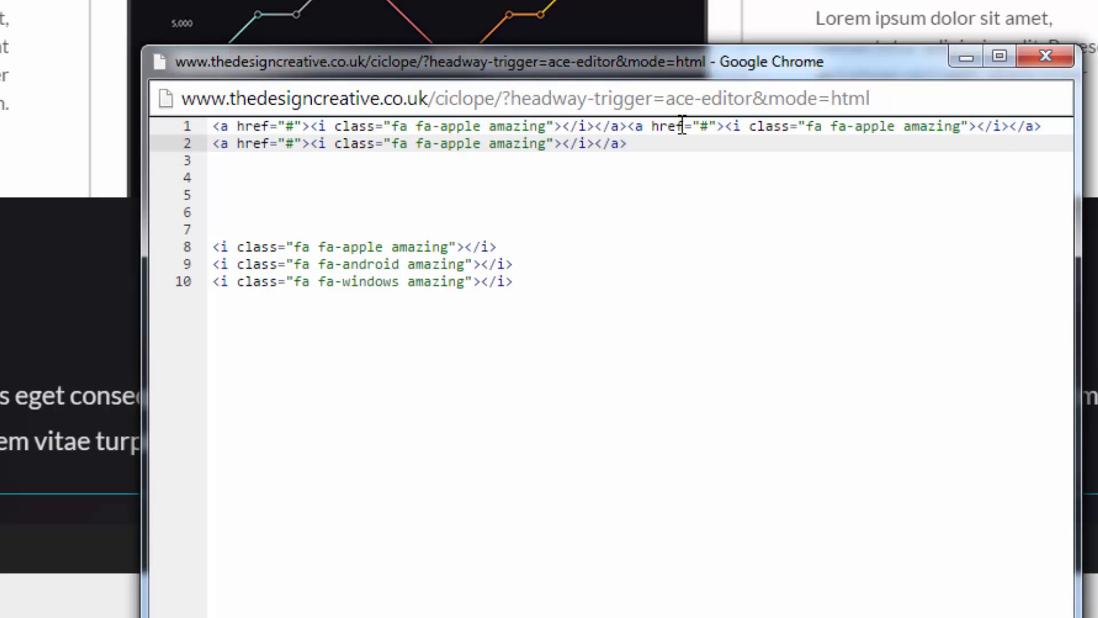
key("ctrl+z")
key("ctrl+z")
key("ctrl+z")
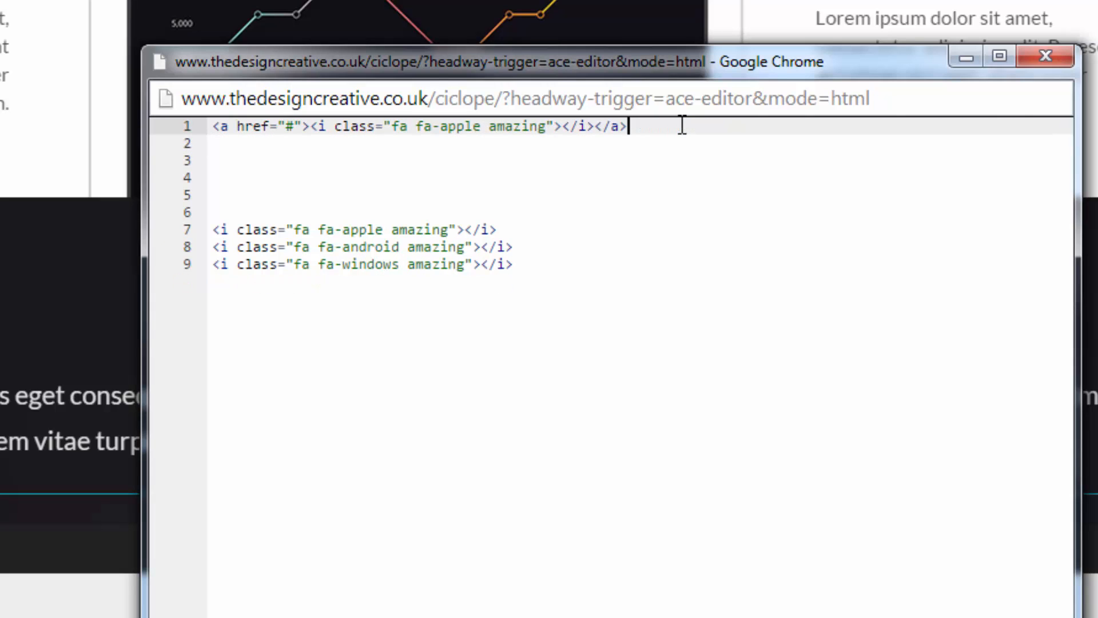
- Paste the copied linked Apple icon onto two new lines directly below the first link
key("Return")
key("ctrl+v")
key("Return")
key("ctrl+v")
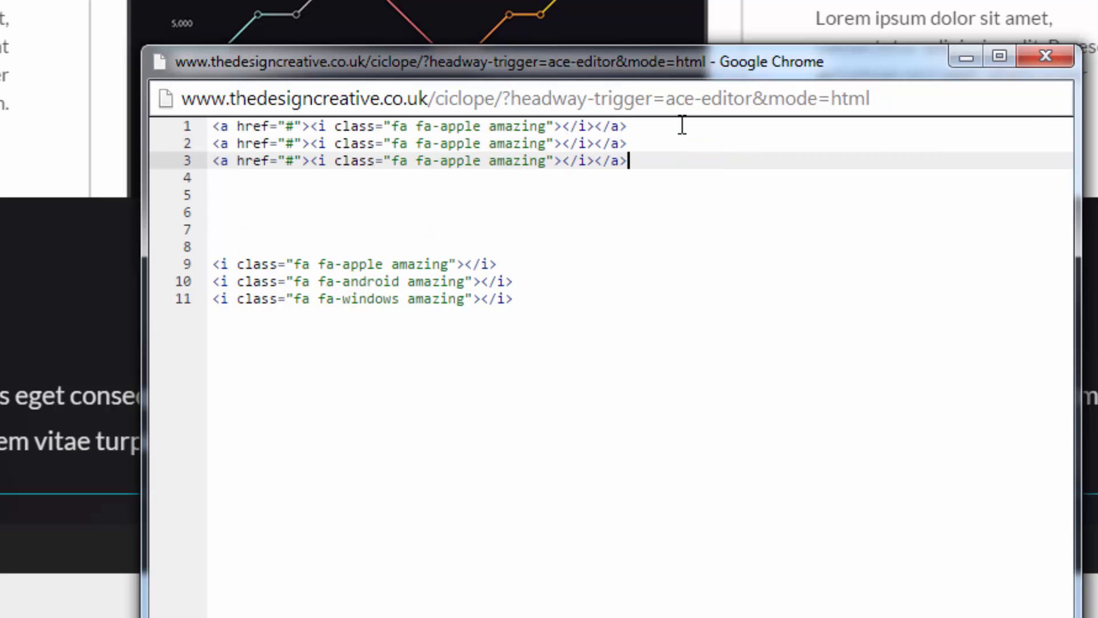
- Change the second link's icon class to fa-android and the third link's to fa-windows
left_click_drag(558, 284, 210, 286)
key("ctrl+c")
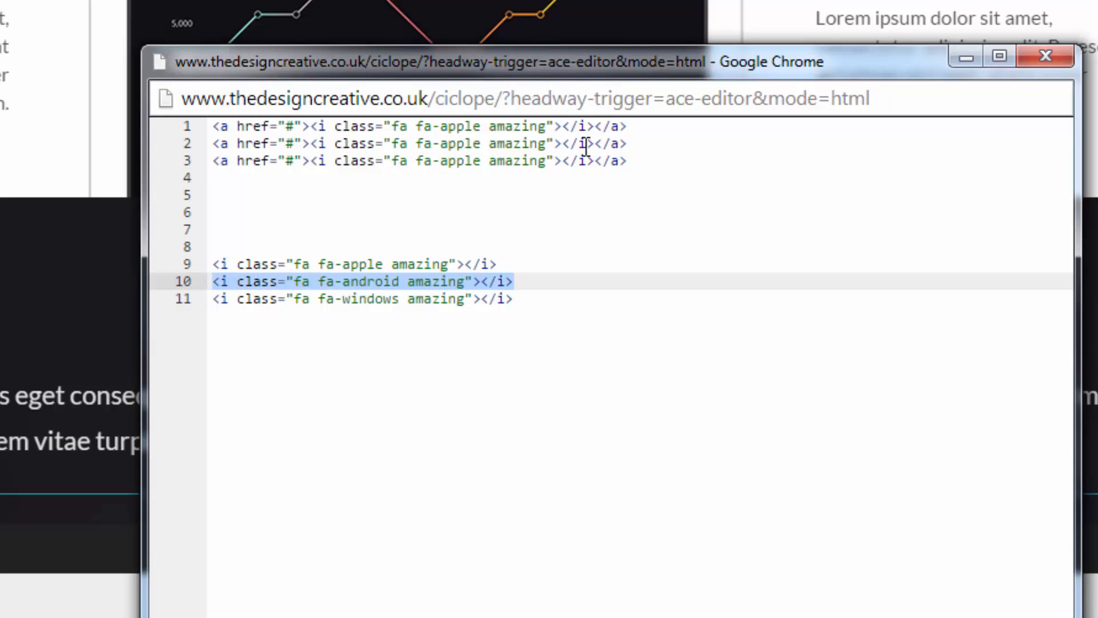
left_click_drag(594, 144, 310, 143)
key("ctrl+v")
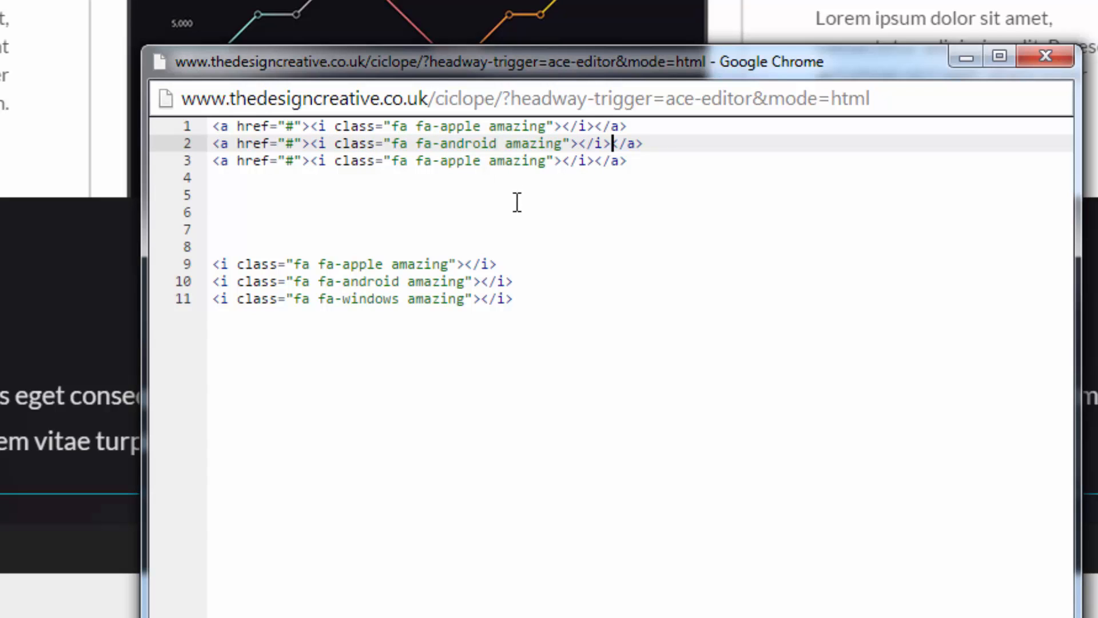
double_click(464, 167)
type("windows")
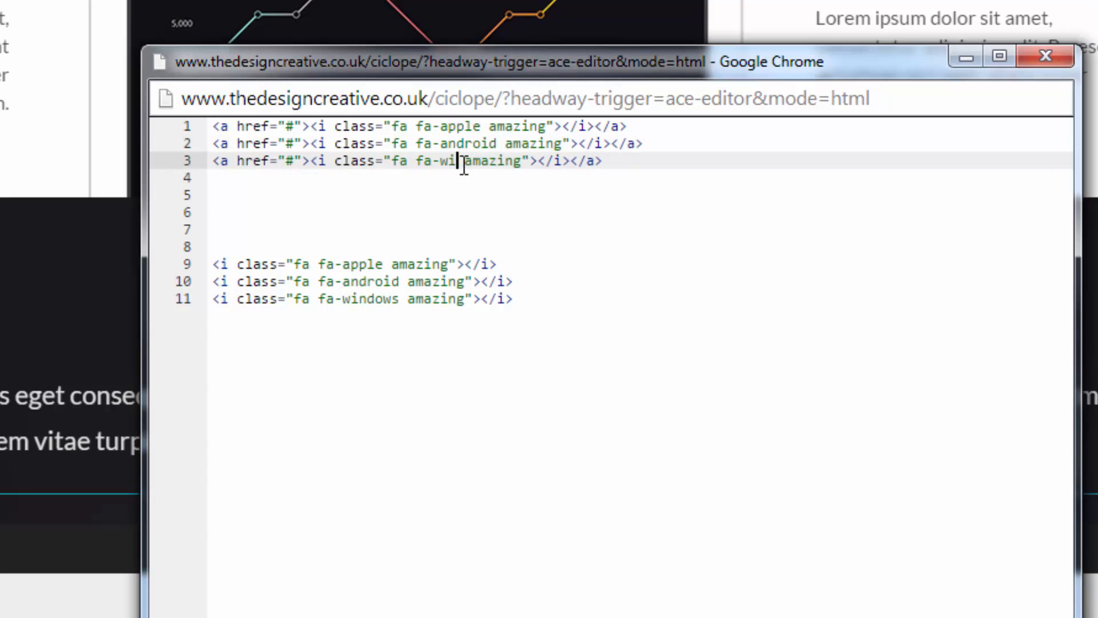
- Delete the original unlinked icon lines below the three links and return to the icons block in the Visual Editor
left_click_drag(594, 326, 73, 216)
key("BackSpace")
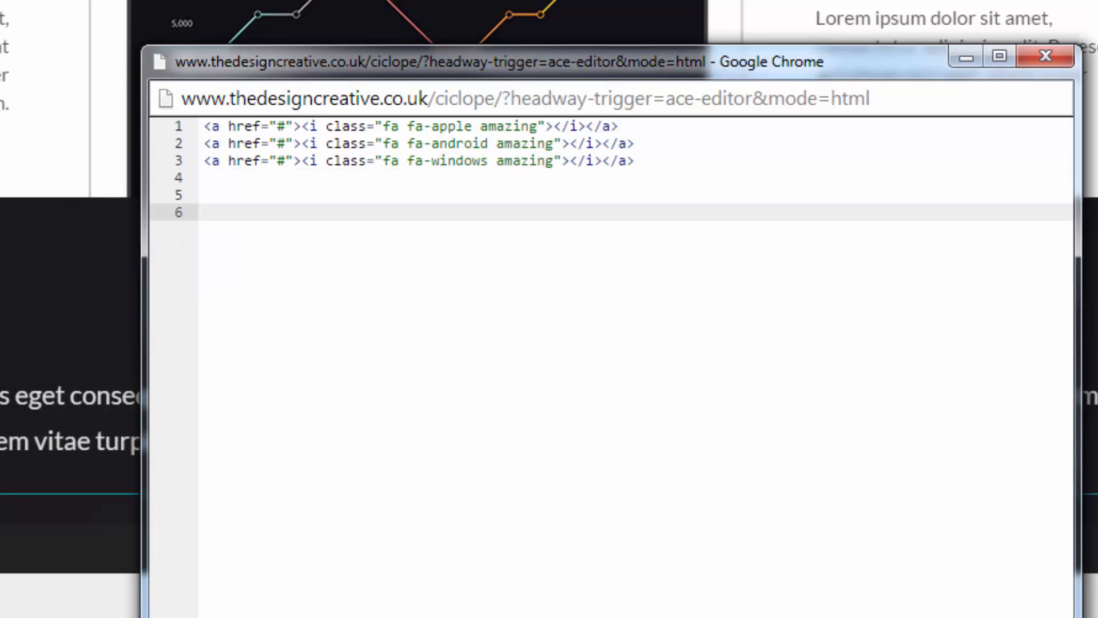
left_click(321, 616)
scroll(426, 355, "down", 2)
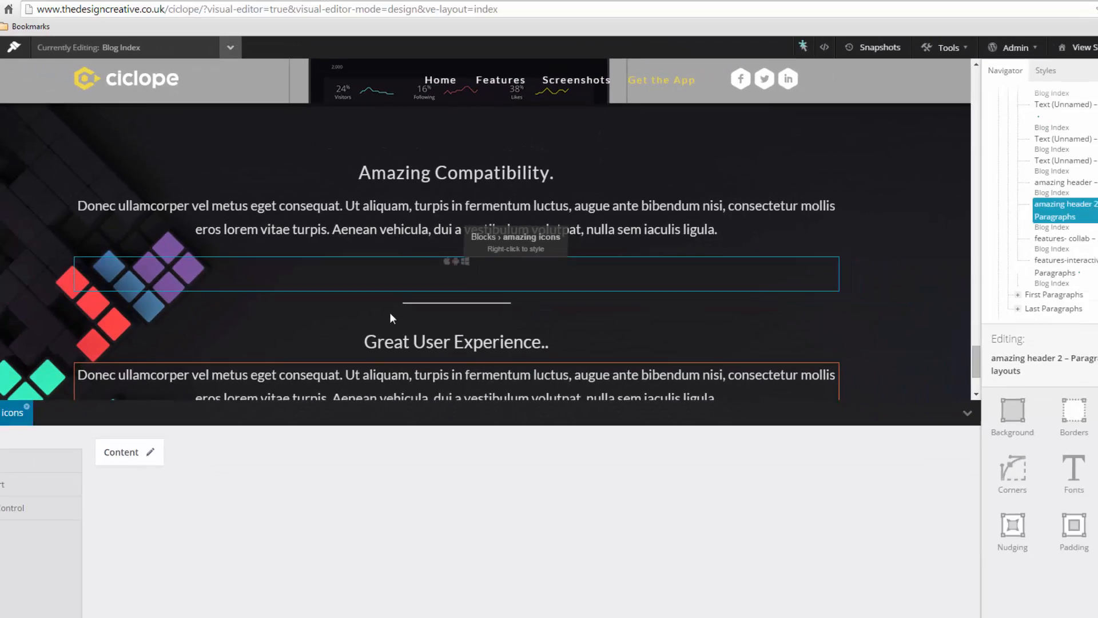
- Examine the size and fill of the Apple and Android icons in the Fireworks mock-up, then return to the Visual Editor
key("alt+Tab")
key("alt+Tab")
key("alt+Tab")
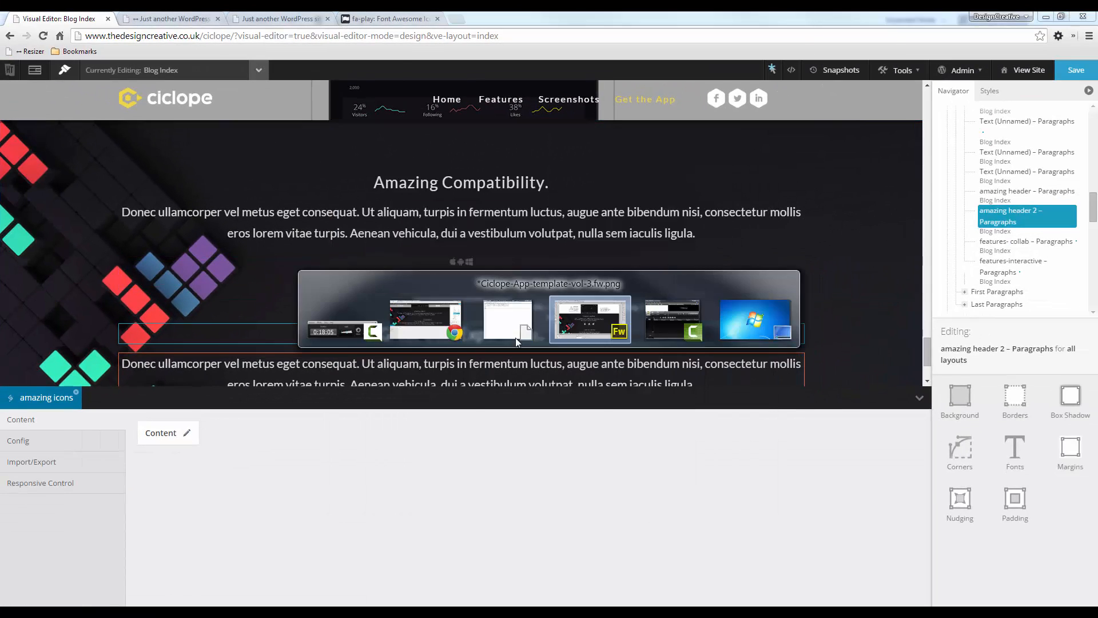
left_click(473, 381)
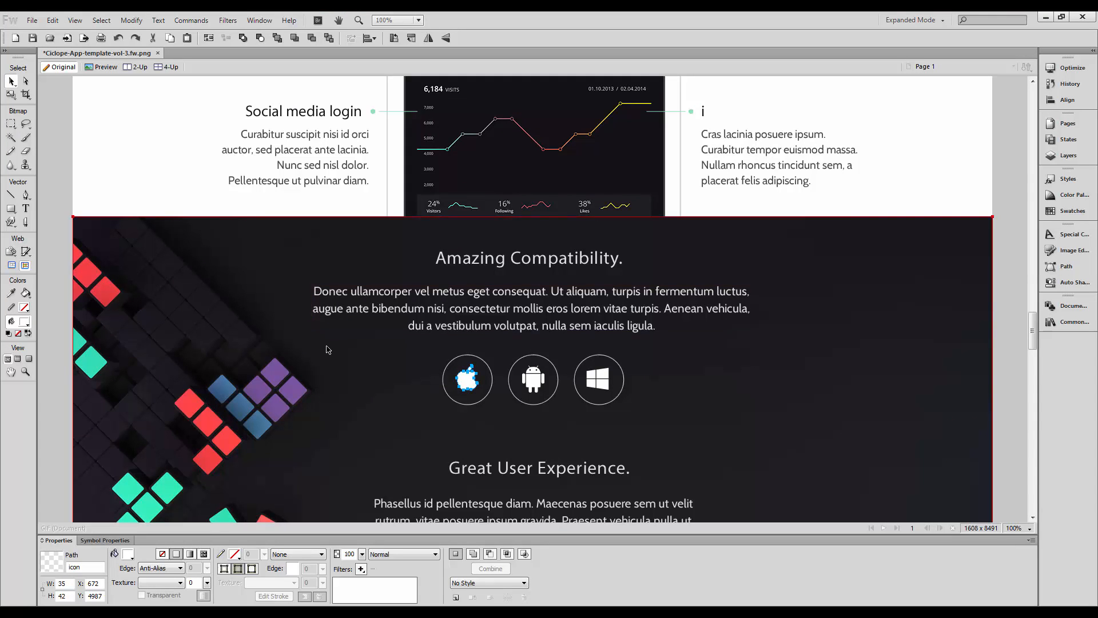
key("alt+Tab")
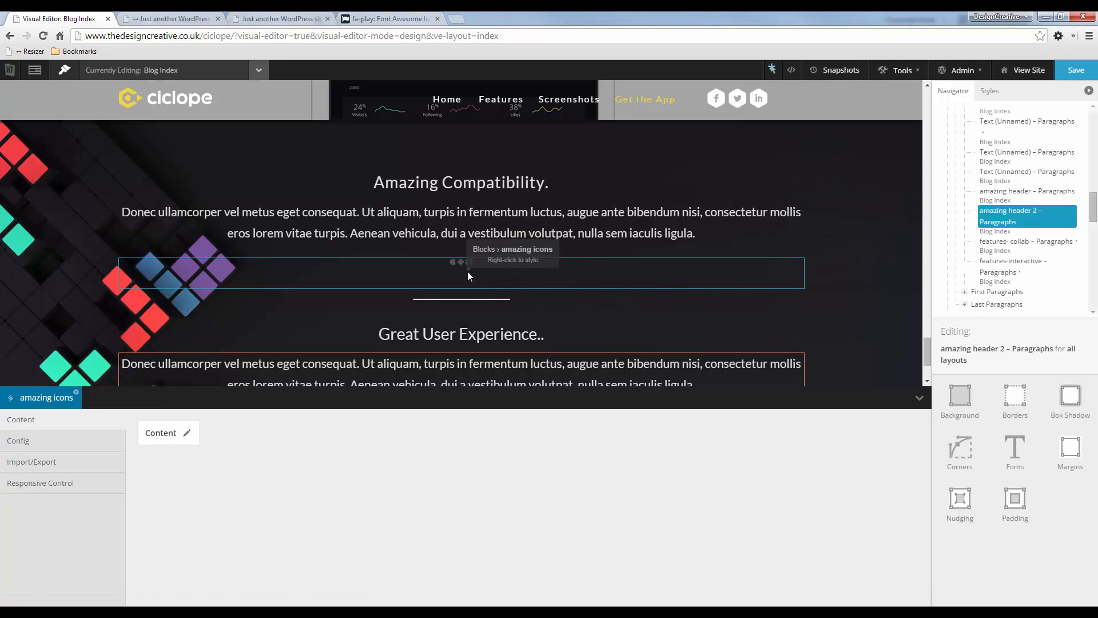
key("alt+Tab")
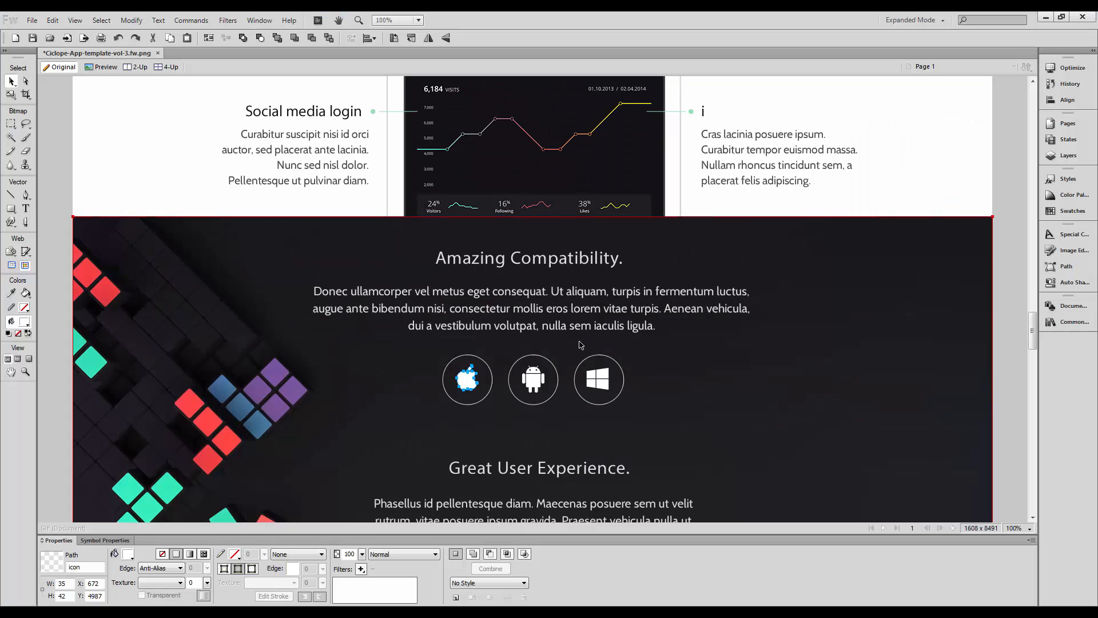
left_click(540, 388)
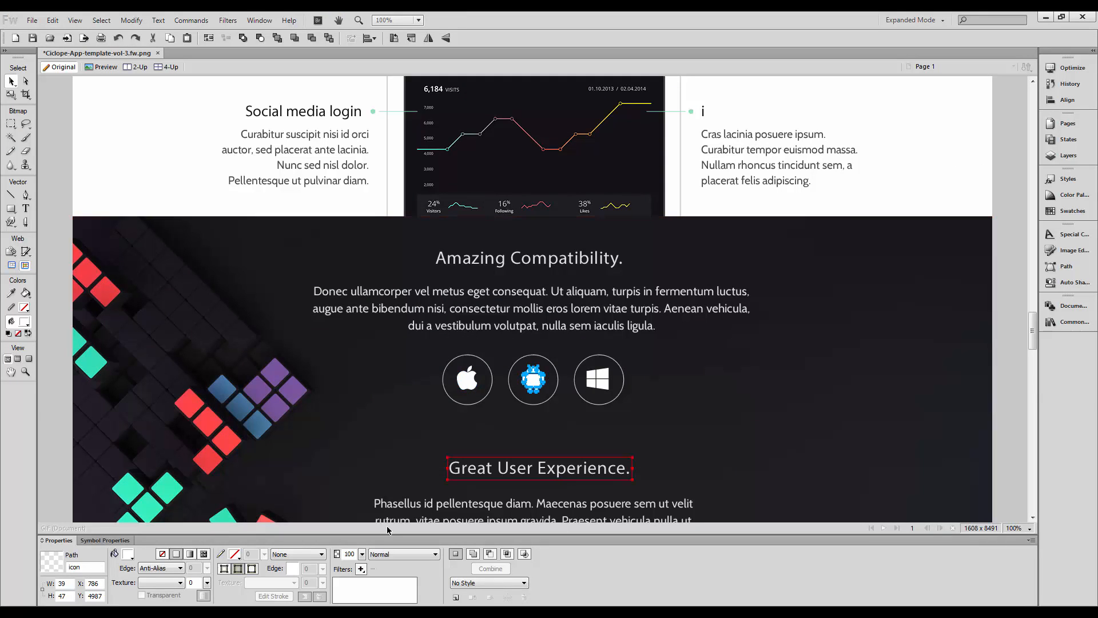
left_click(127, 555)
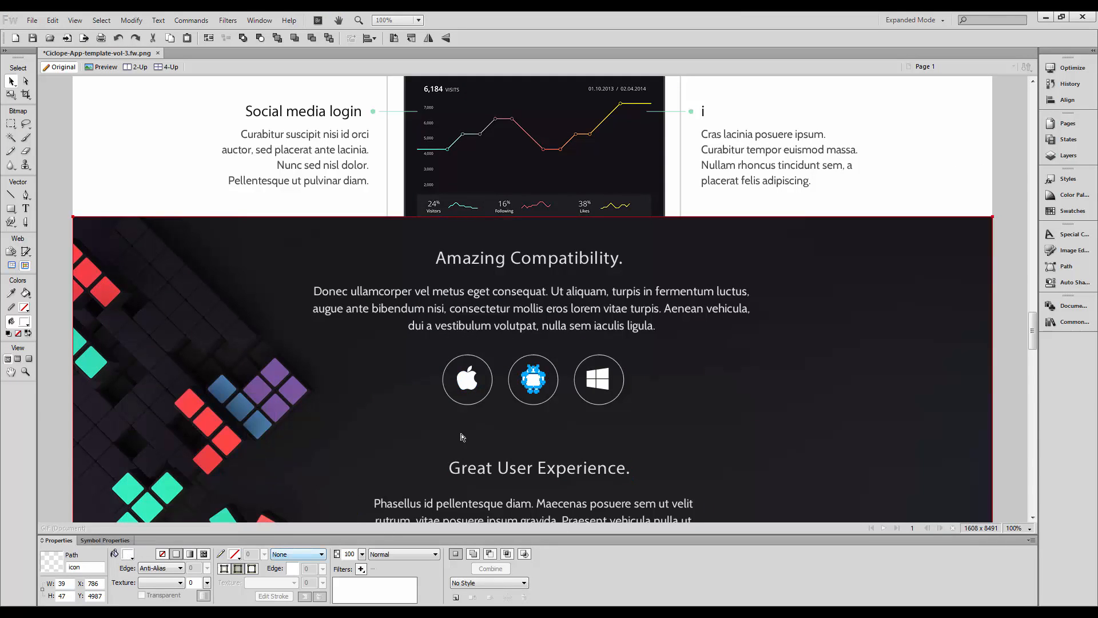
key("alt+Tab")
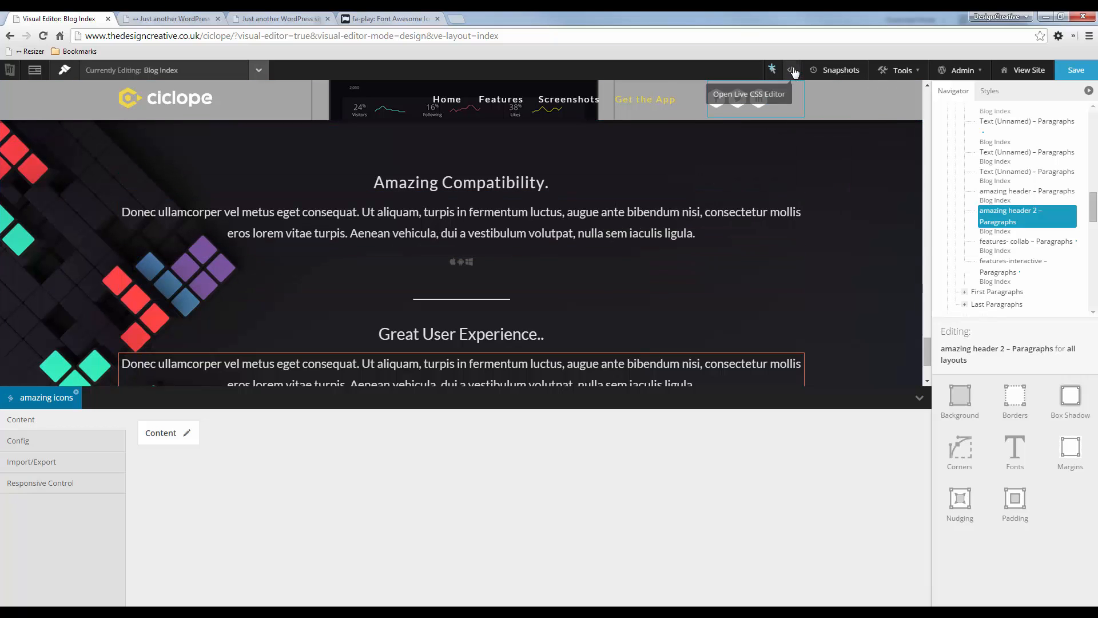
- Save the layout and collapse the block options panel to review the full Amazing Compatibility section on the page
left_click(1069, 71)
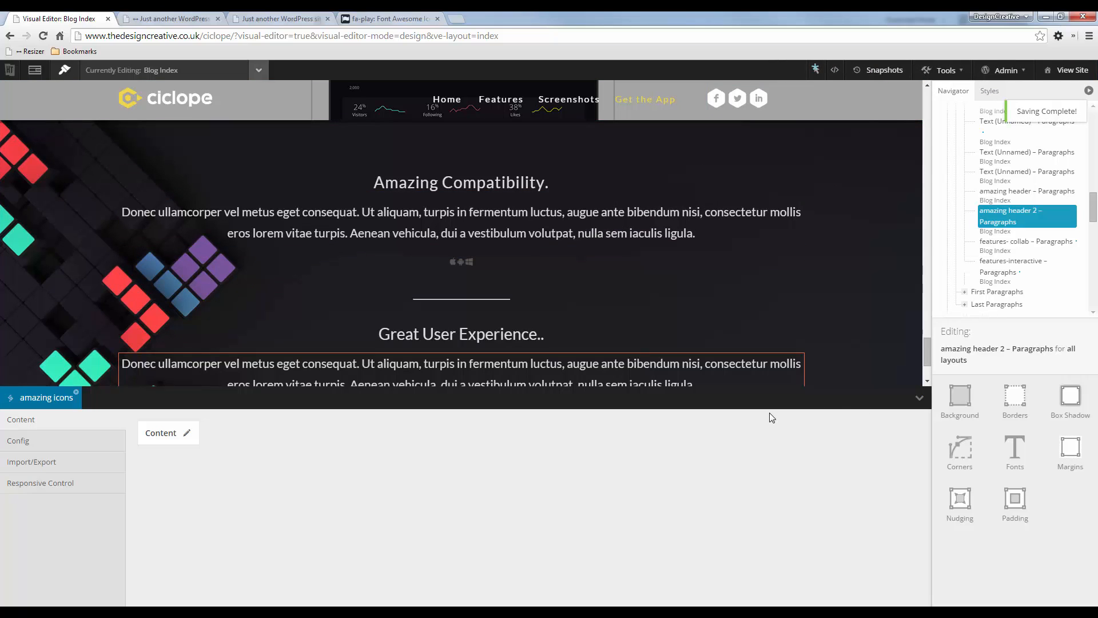
scroll(656, 272, "down", 1)
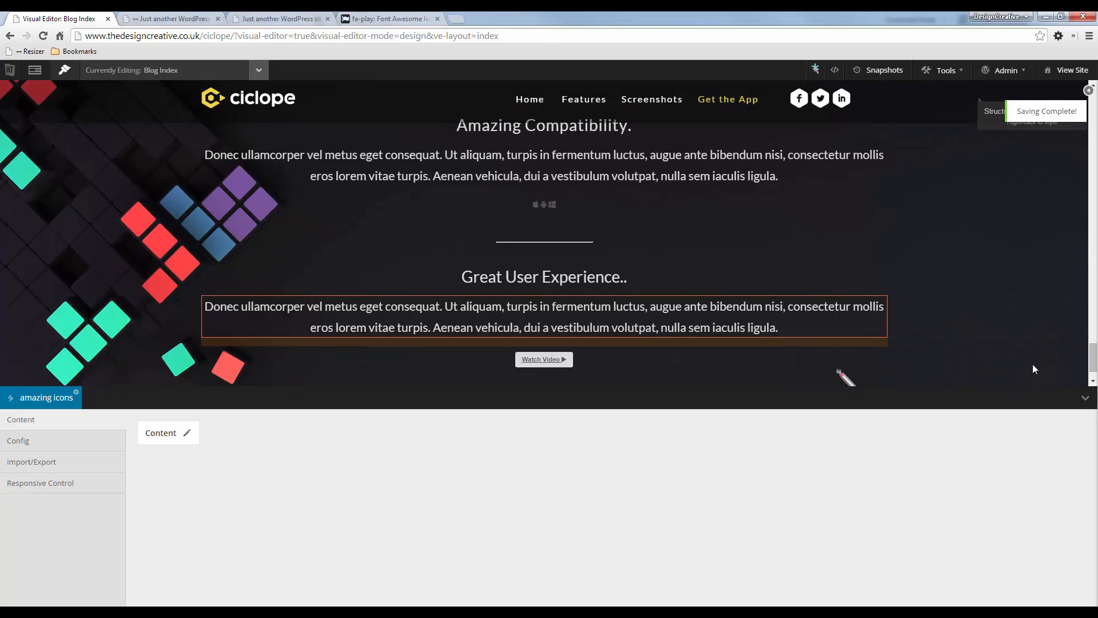
left_click(1084, 399)
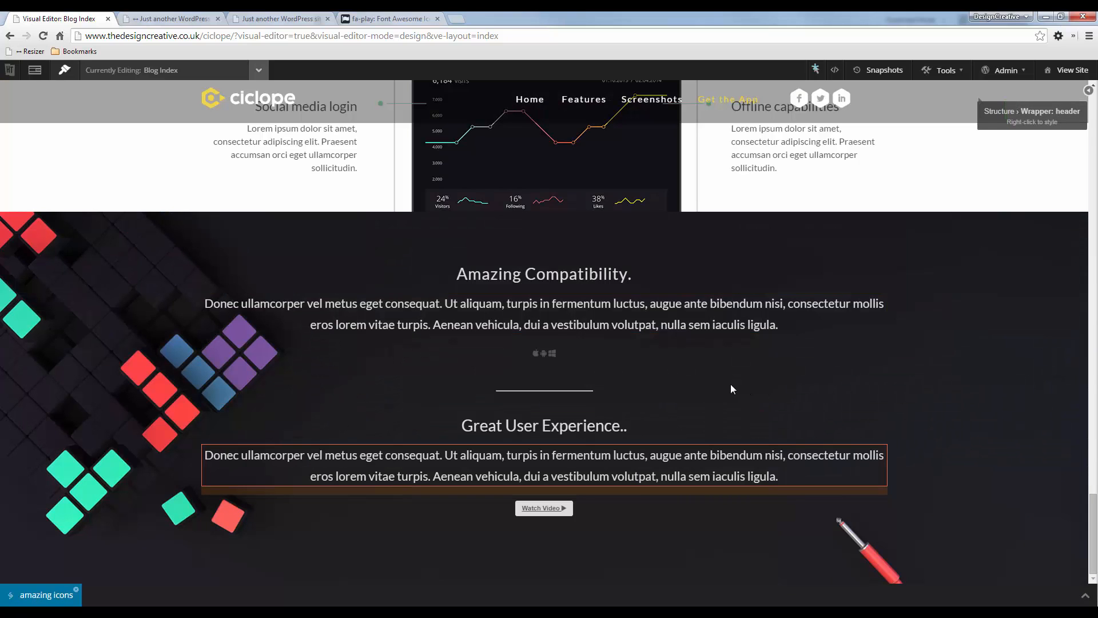
left_click(1092, 209)
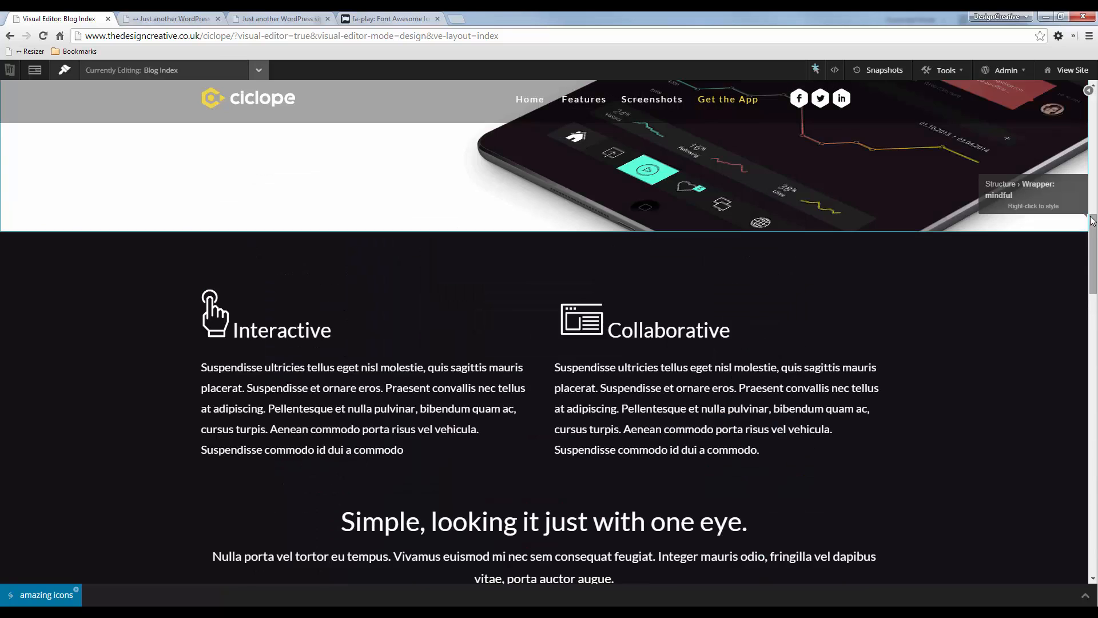
left_click_drag(1092, 226, 1095, 504)
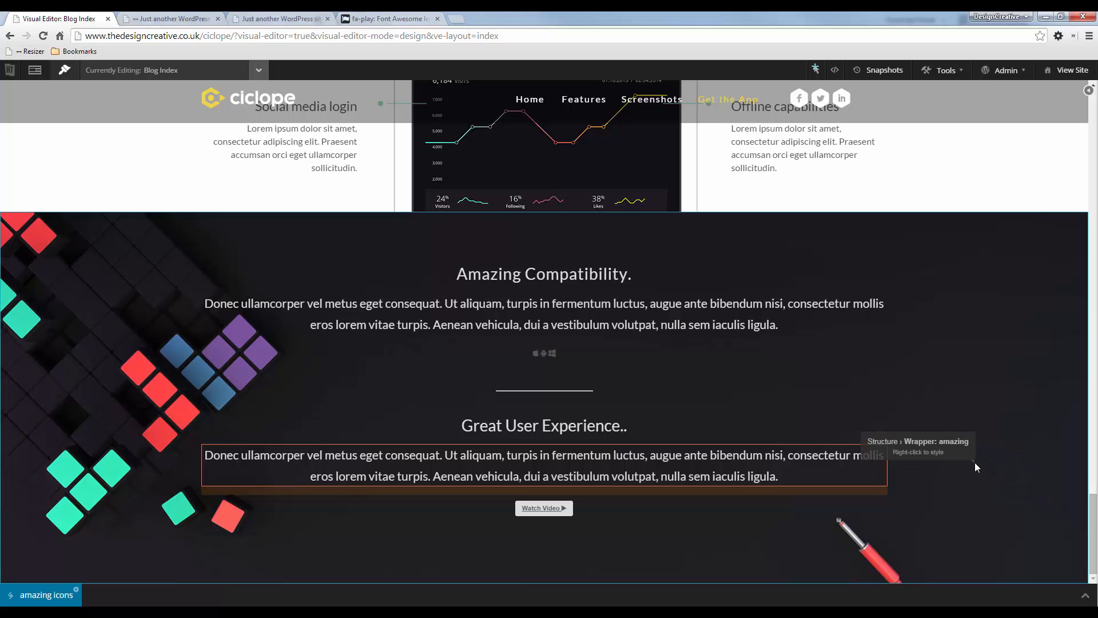
- Open the live CSS editor, move its window clear of the section's icons and locate the rules just above the media queries
left_click(835, 71)
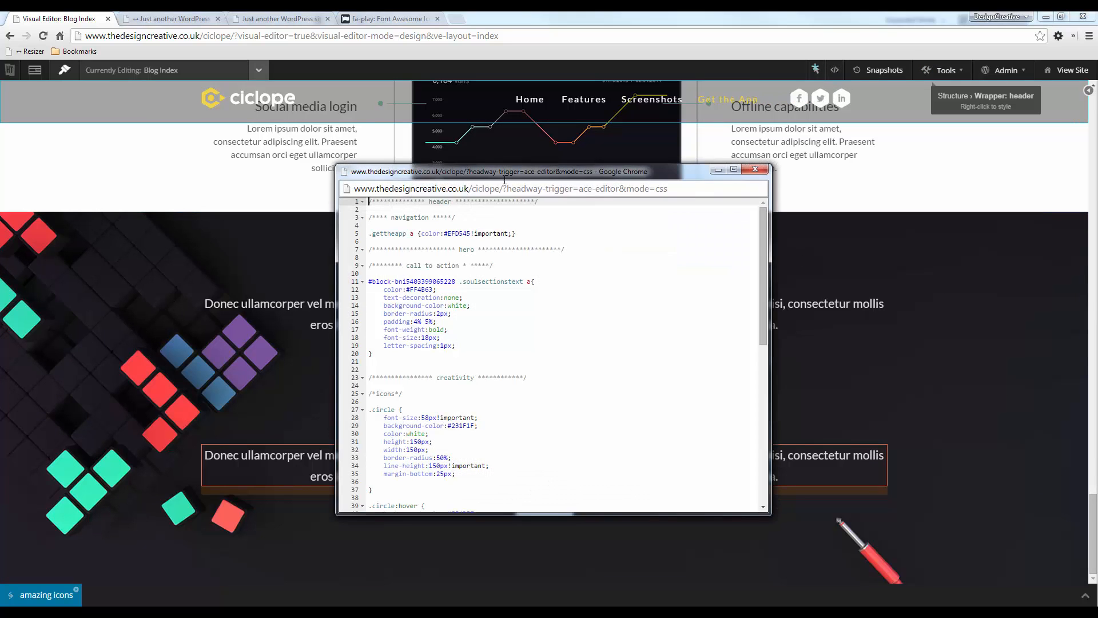
left_click_drag(817, 171, 796, 105)
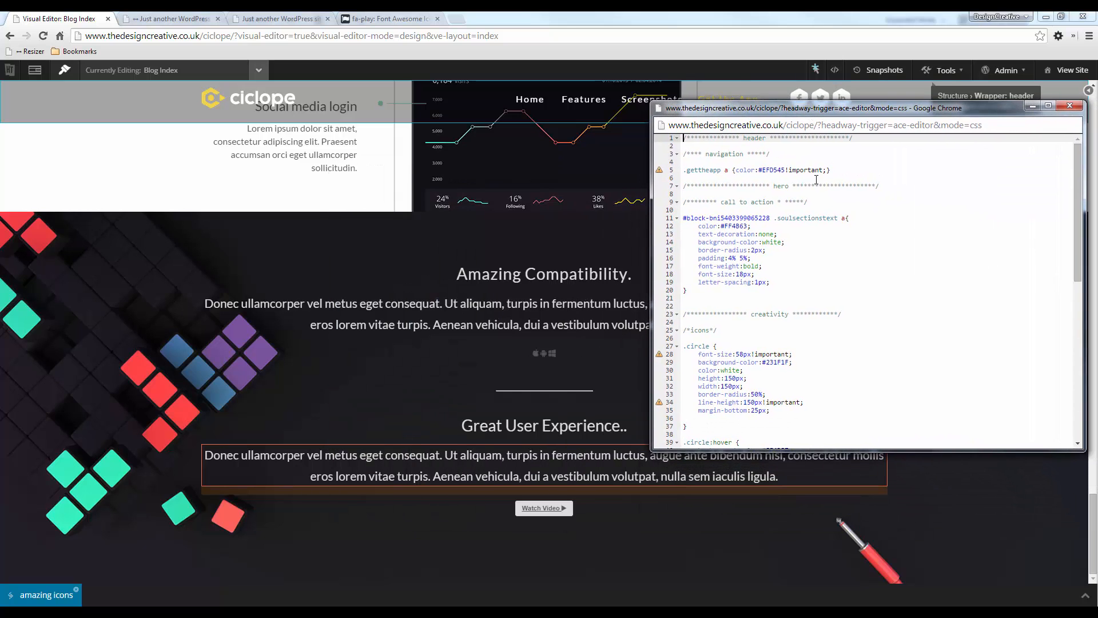
scroll(830, 343, "down", 8)
scroll(831, 343, "up", 7)
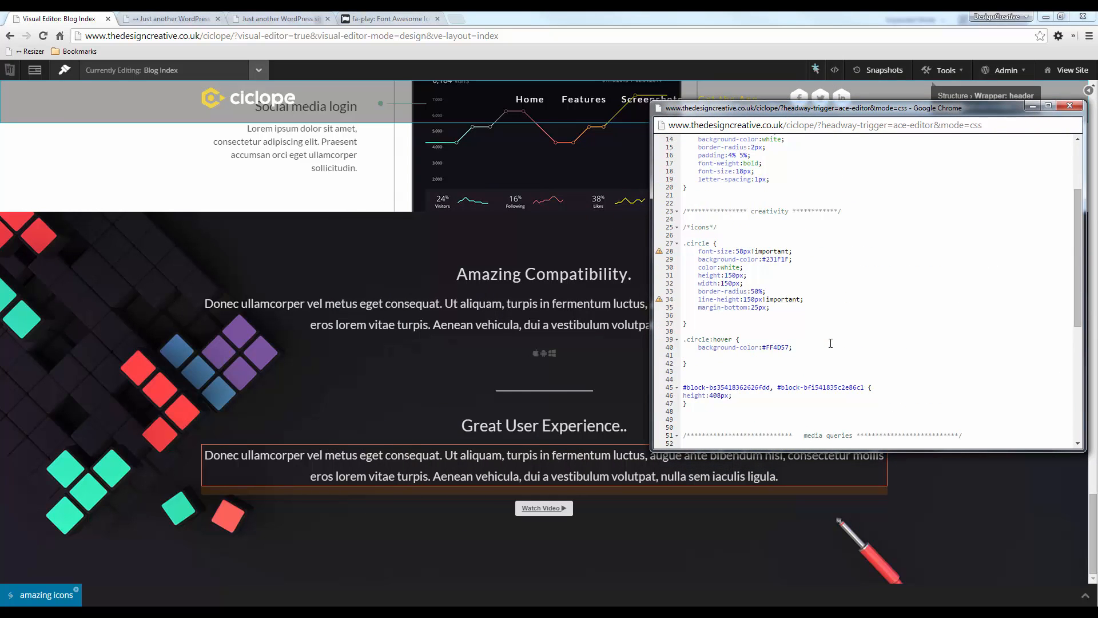
scroll(831, 343, "down", 10)
scroll(786, 321, "up", 4)
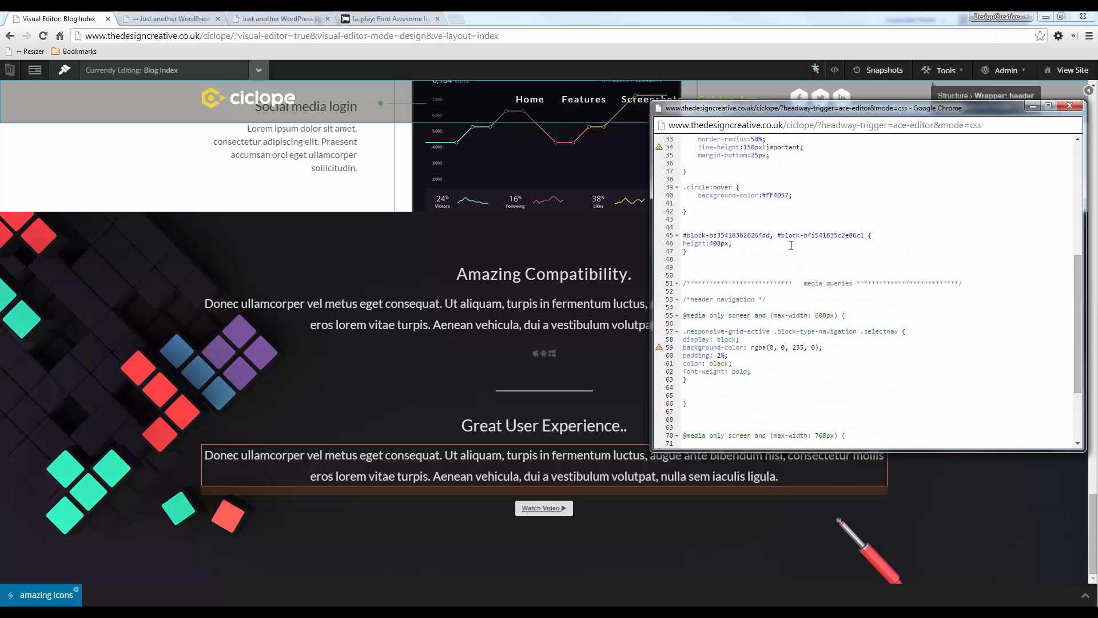
- Insert blank lines below the 408px height rule and add an AMAZING COMPATIBILITY comment heading framed by asterisks
left_click(703, 258)
key("Return")
key("Return")
key("Return")
key("Return")
key("Return")
key("Return")
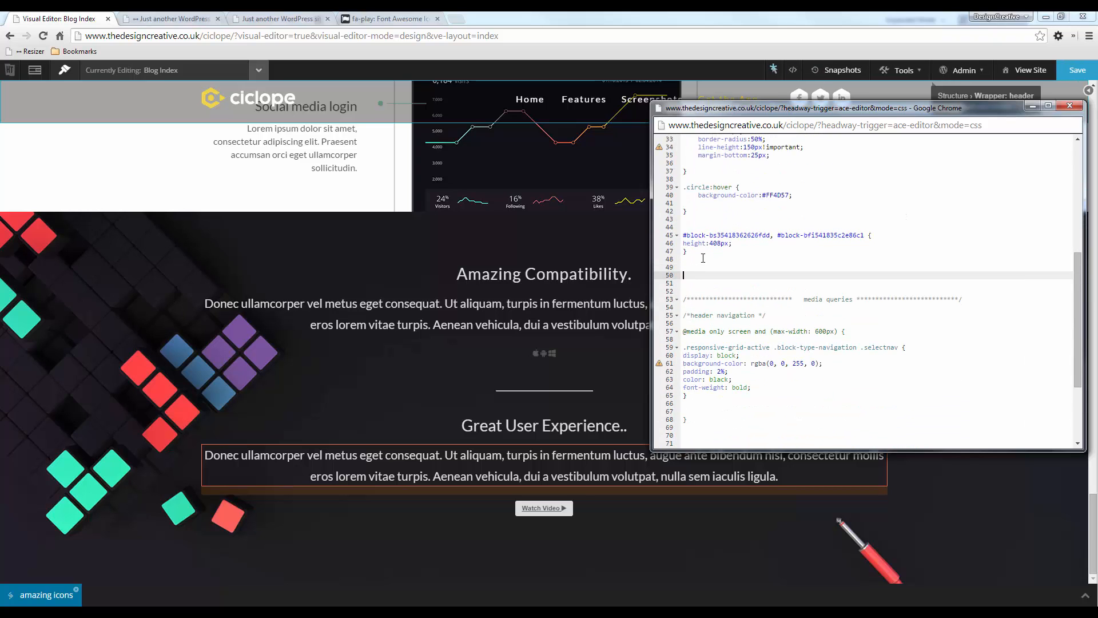
key("Up")
key("Up")
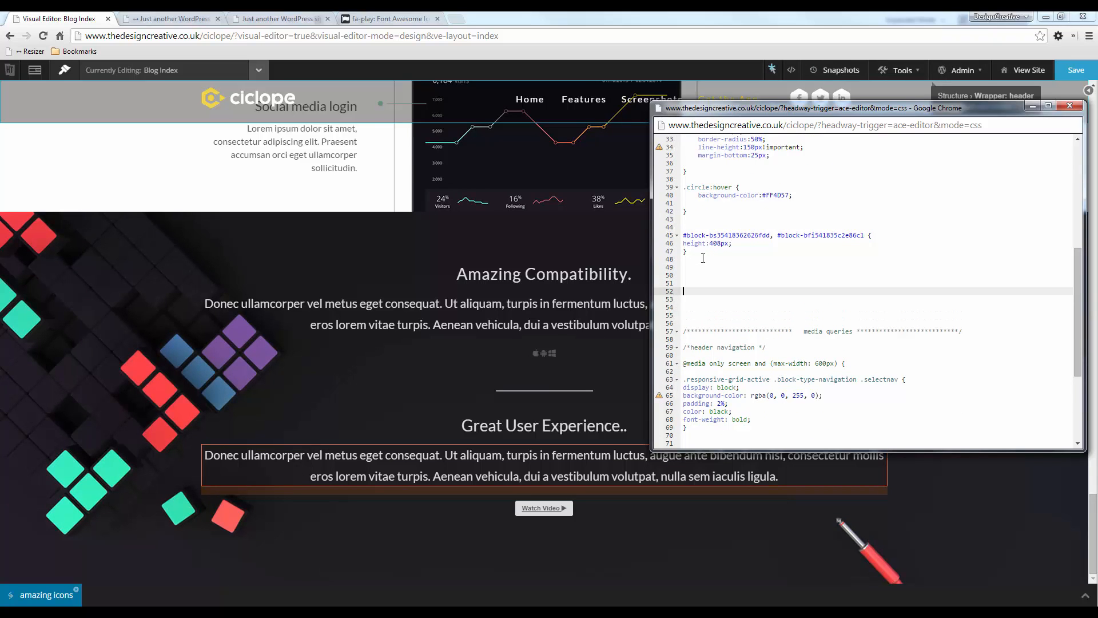
type("/*********************AMAZING COMPATIB")
type("ILITY**")
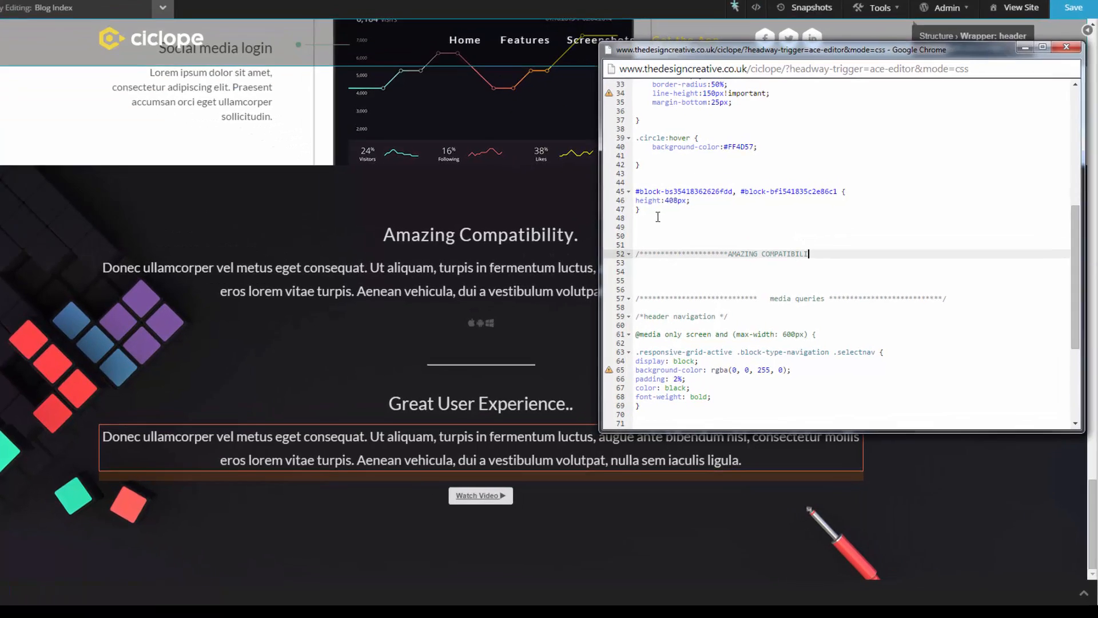
type("********************/")
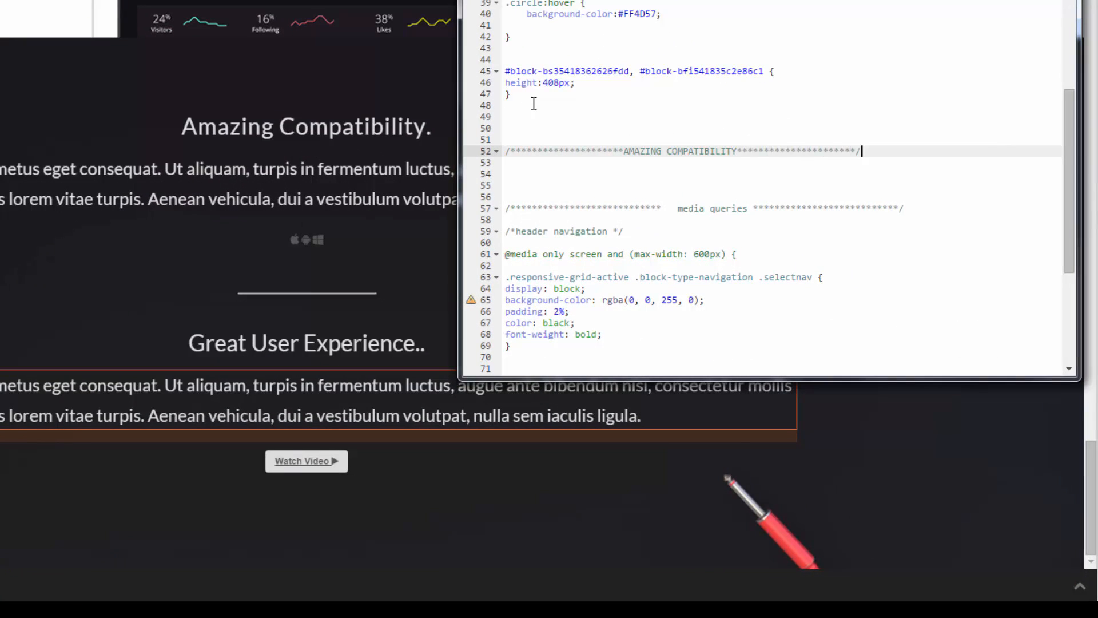
- Add an ICONS comment framed by asterisks below the AMAZING COMPATIBILITY heading, separated by a blank line
key("Return")
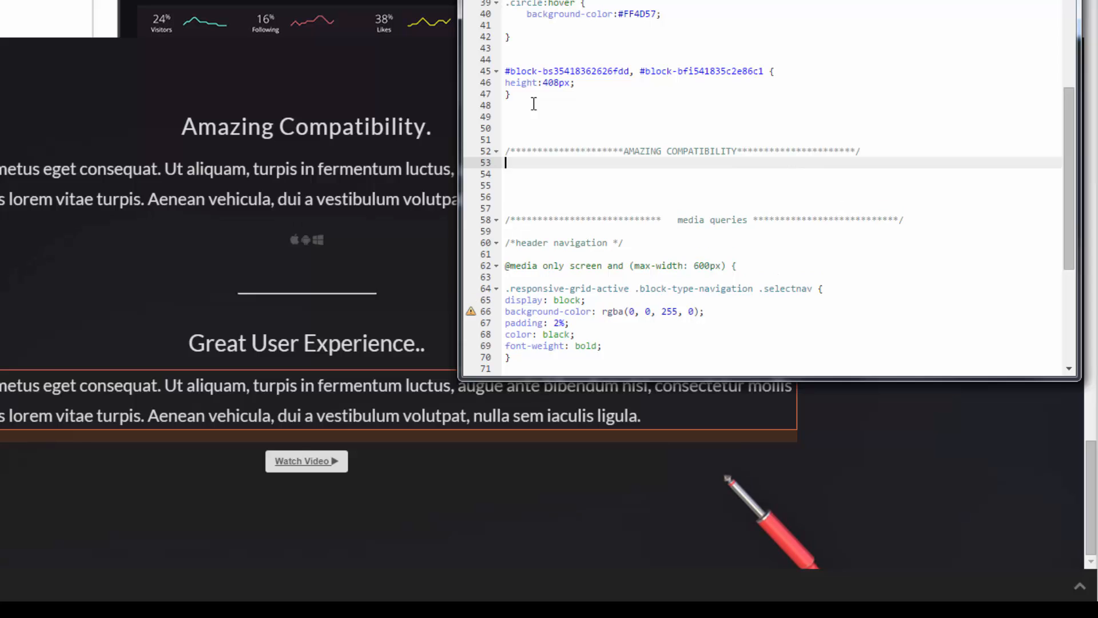
key("Return")
type("/***")
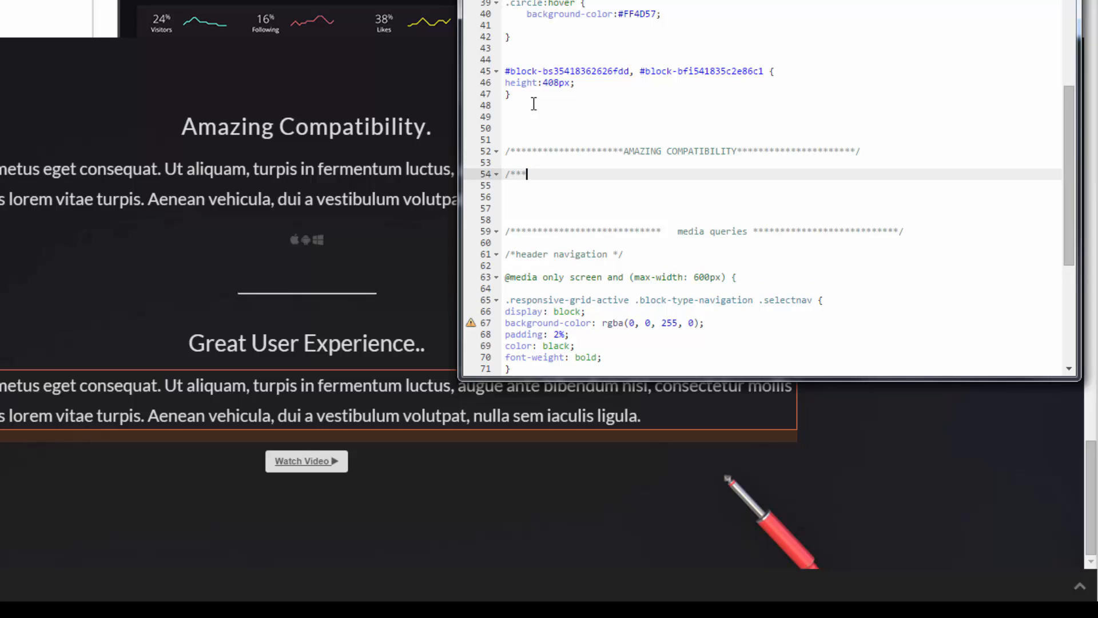
type("ICONS*/")
key("BackSpace")
type("***/")
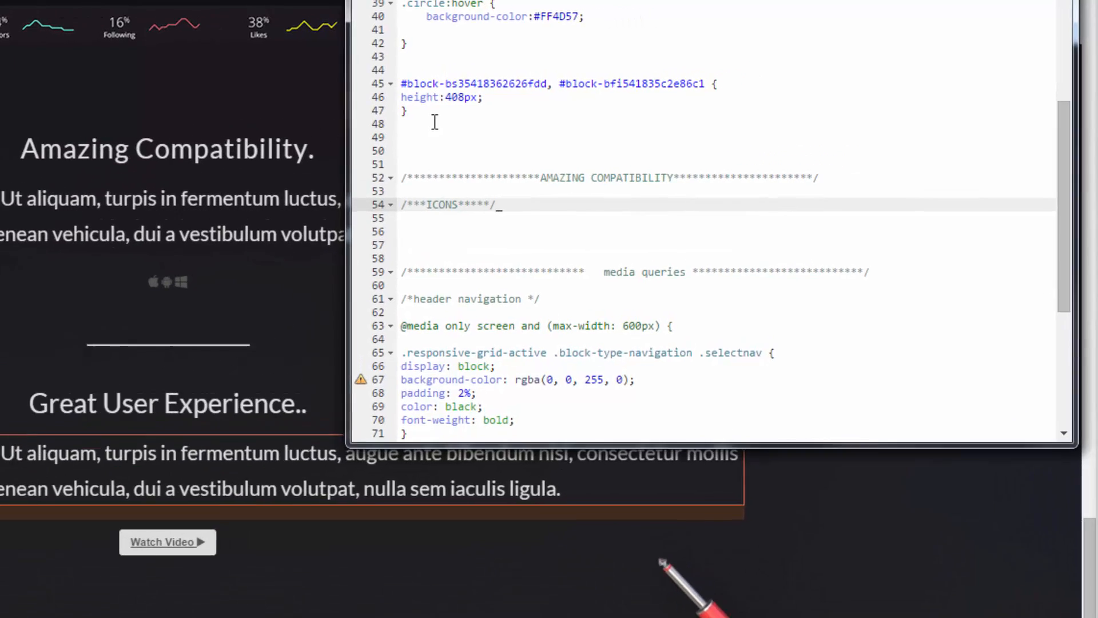
- Write the test rule .amazing {color:red;} below the ICONS comment
key("Return")
key("Return")
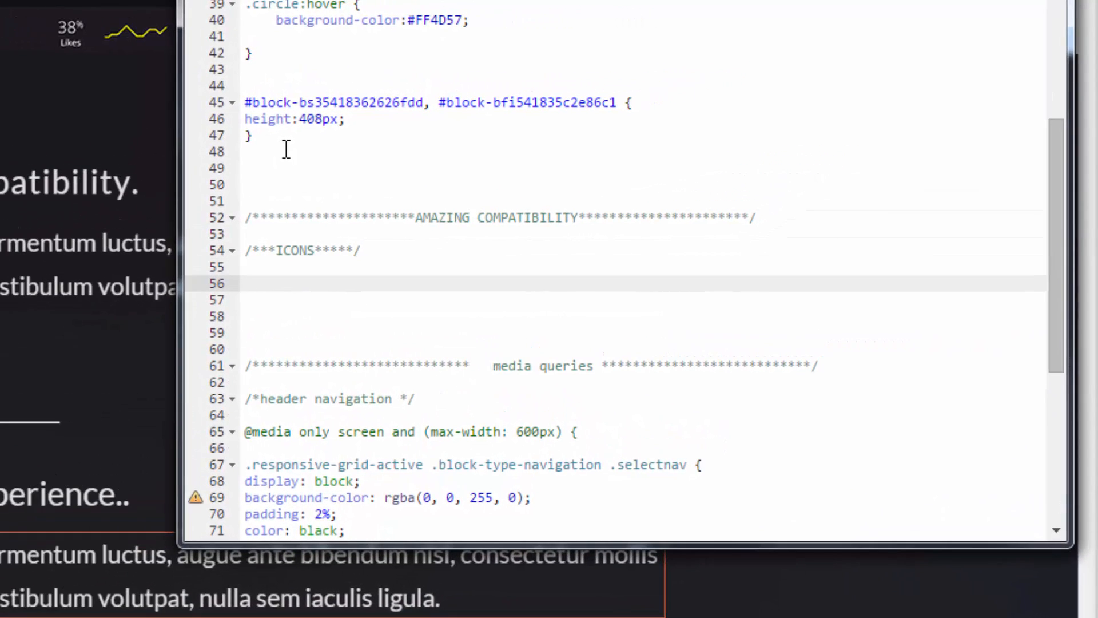
type(".amazing")
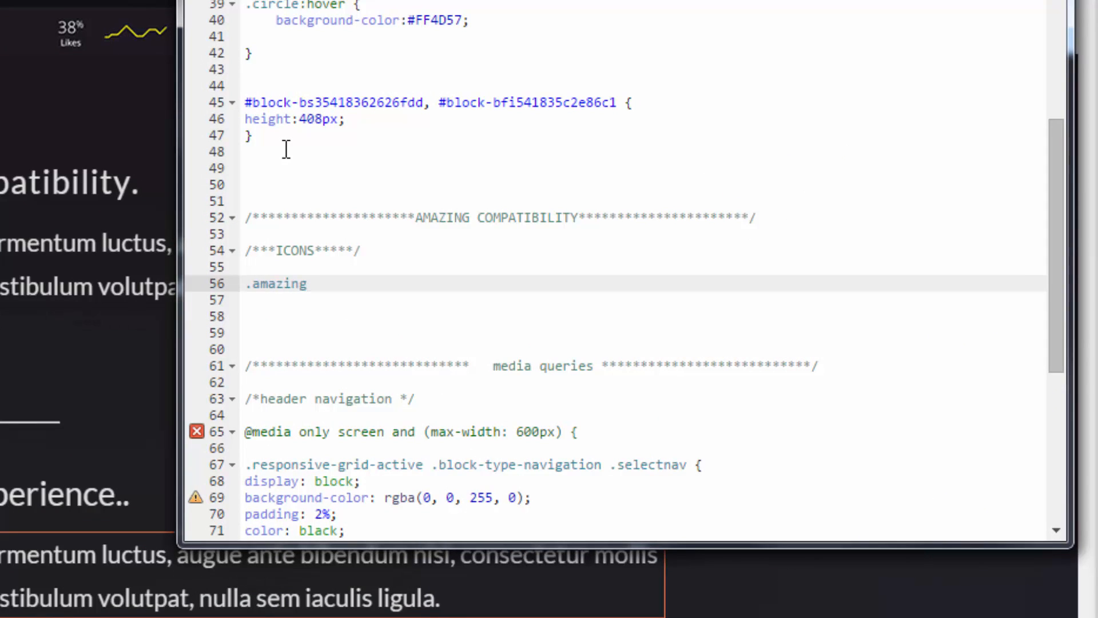
type(" {co")
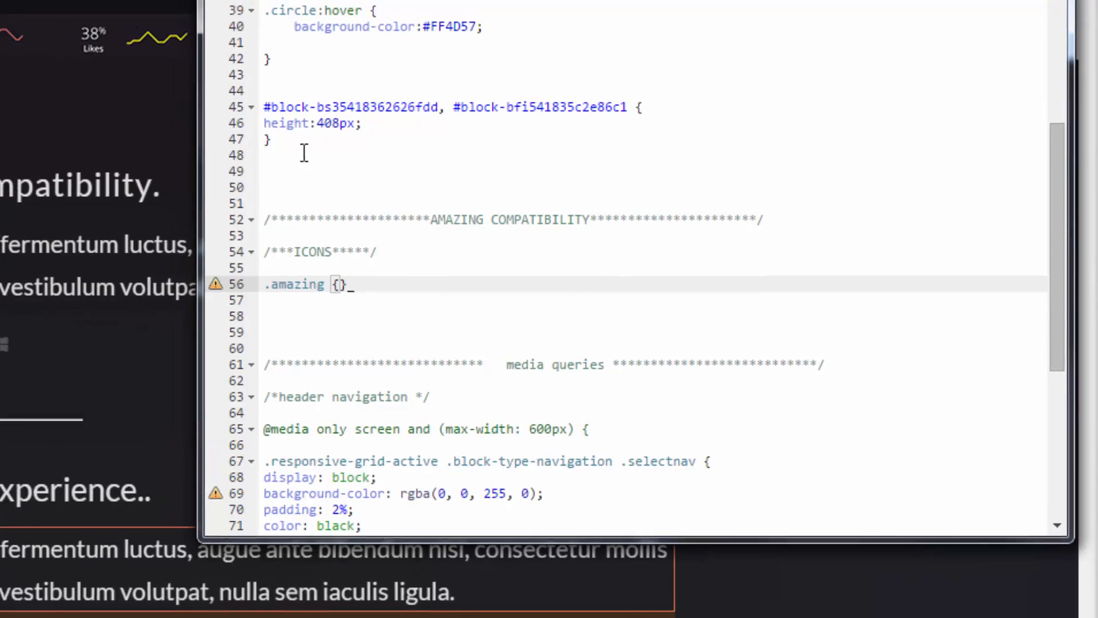
type("lor:red")
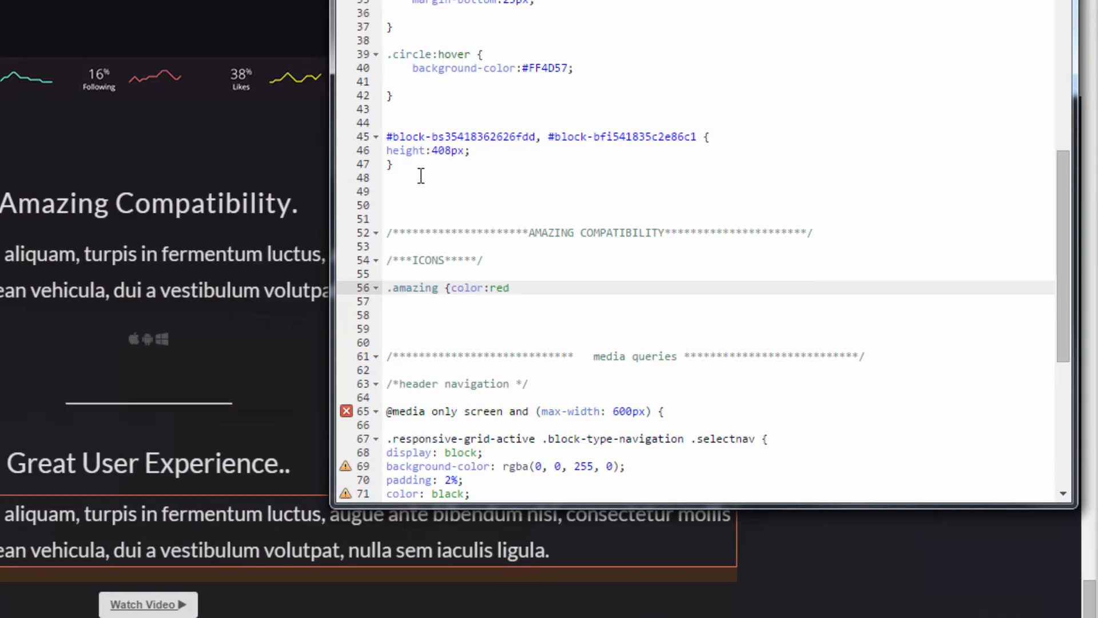
type(";}")
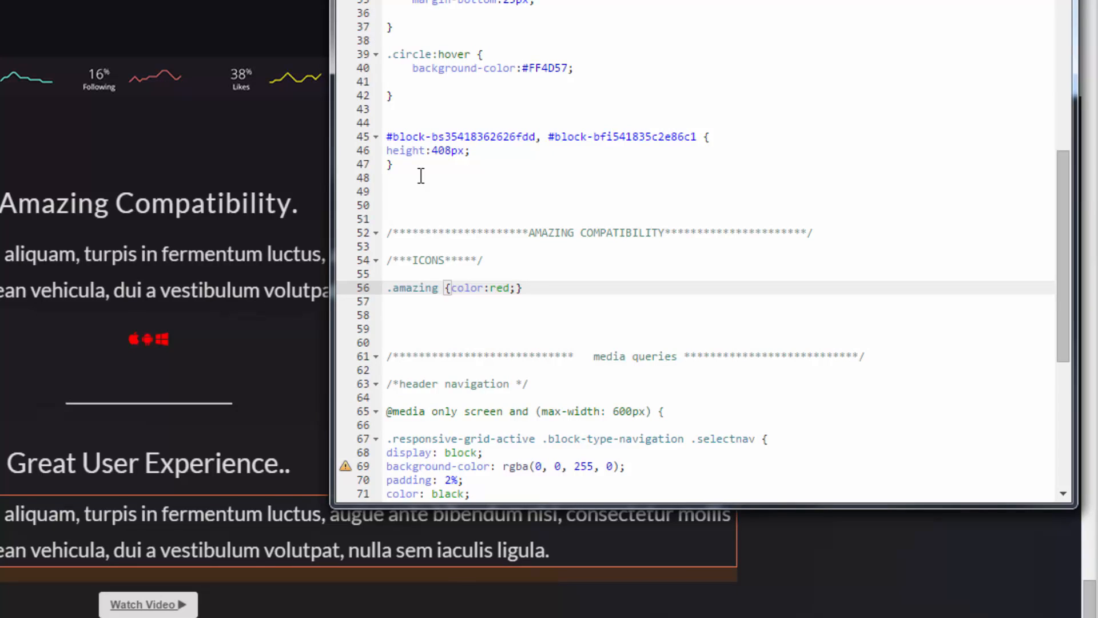
left_click(518, 288)
key("Return")
key("Return")
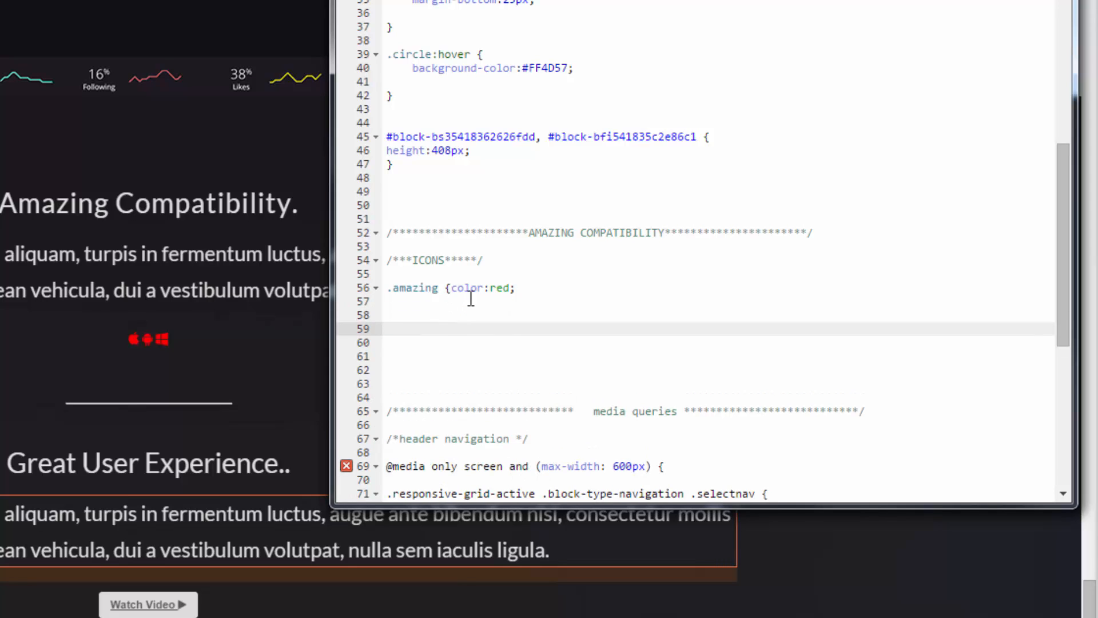
left_click(550, 286)
type("}")
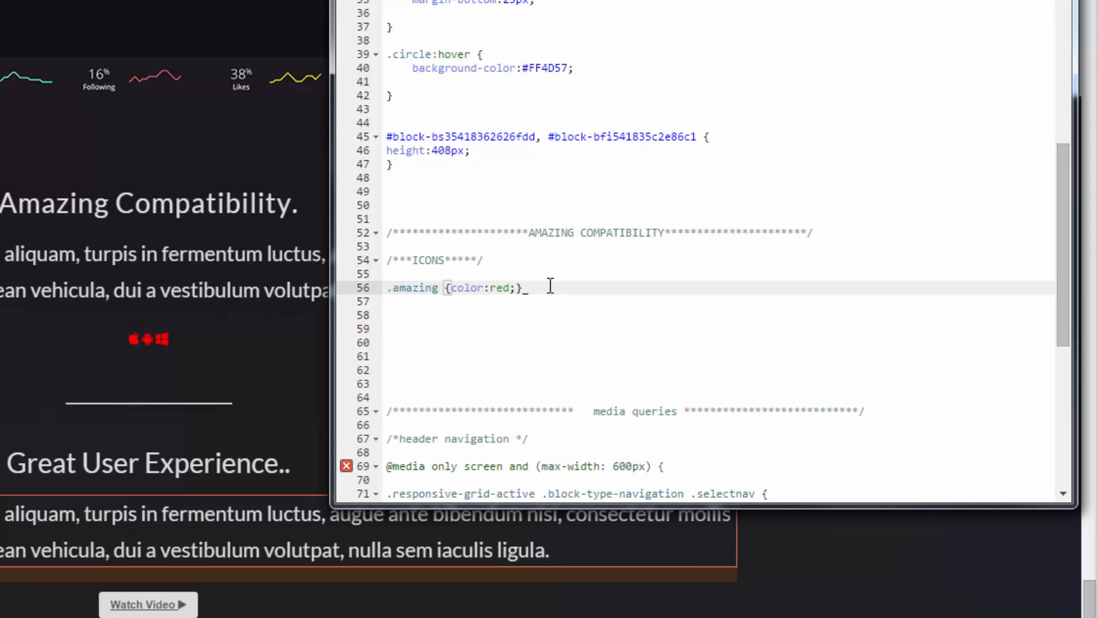
key("Return")
key("Return")
key("Return")
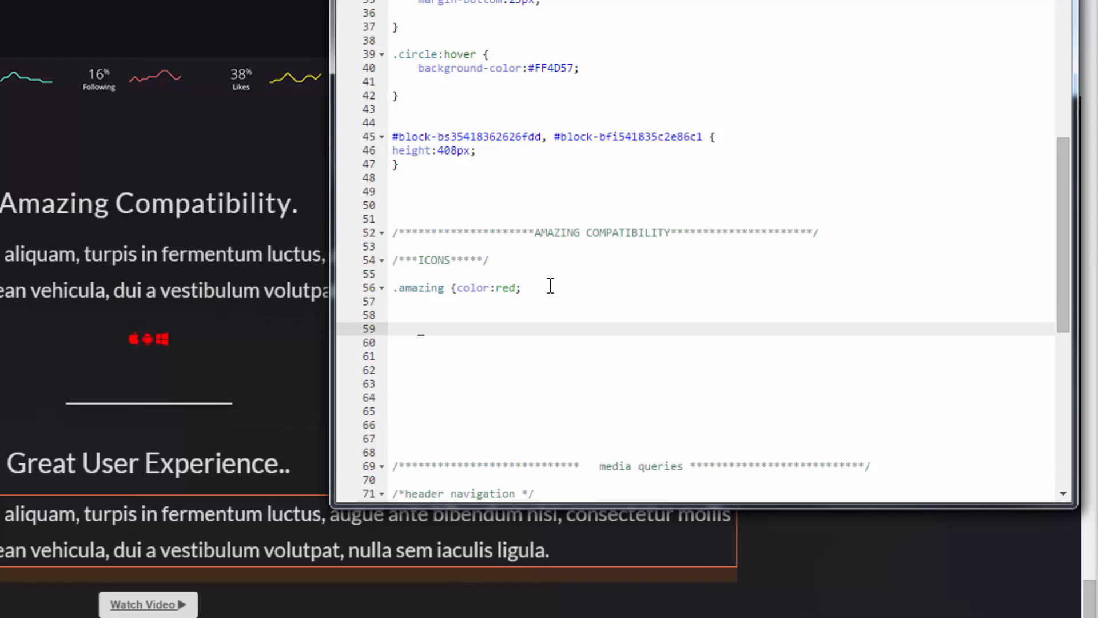
left_click_drag(435, 397, 392, 312)
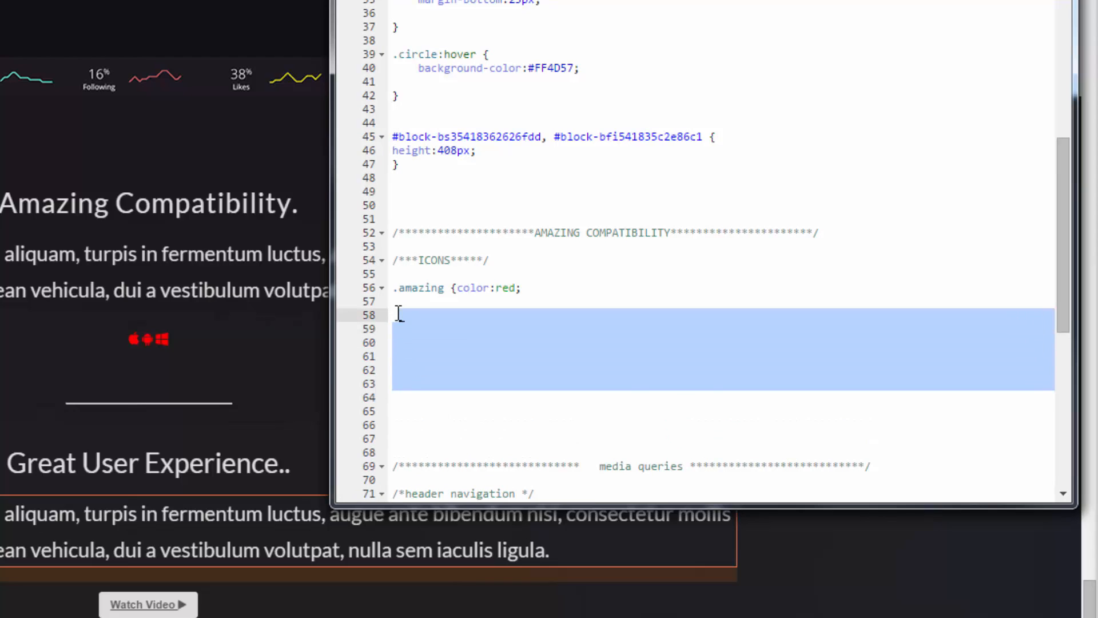
key("Delete")
- Break the .amazing rule after its opening brace and replace the colour declaration with font-size:42px; and a closing brace
left_click(517, 288)
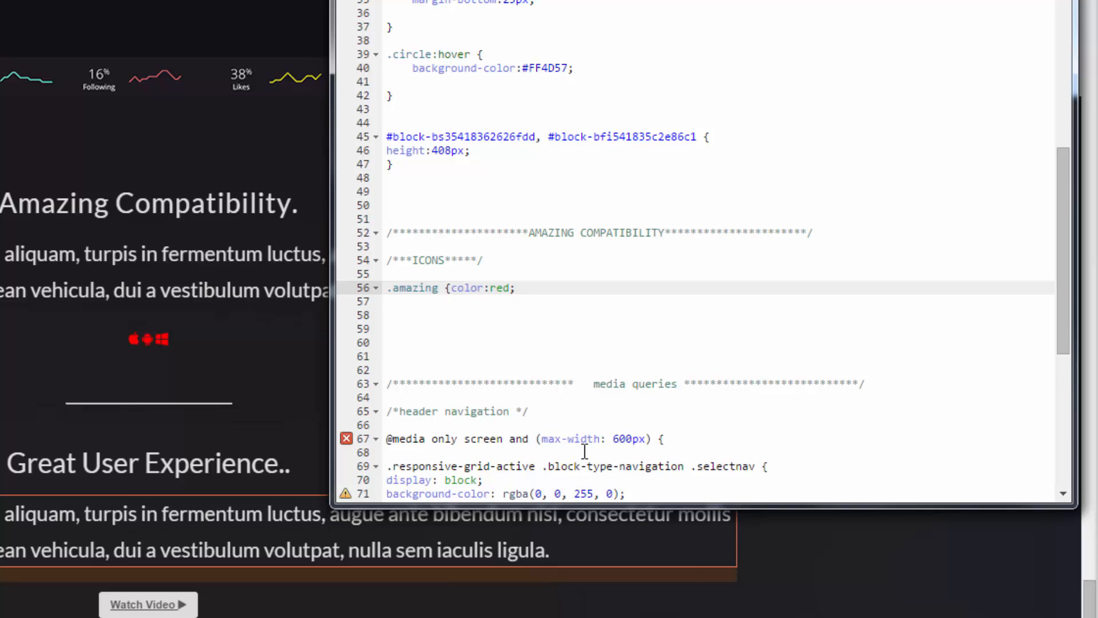
key("Return")
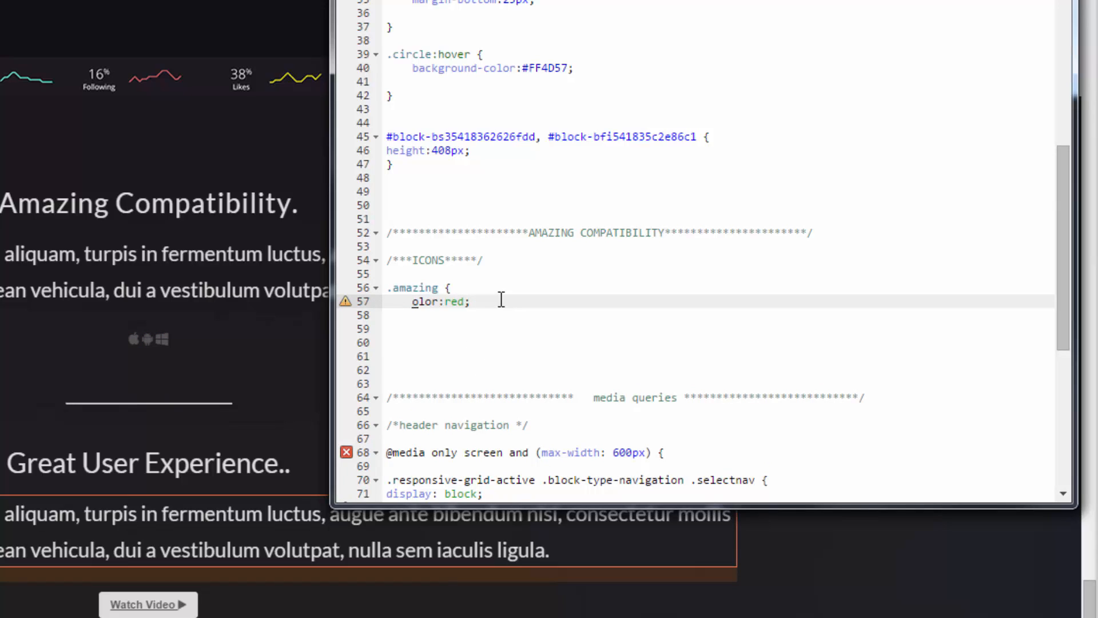
left_click_drag(485, 297, 411, 299)
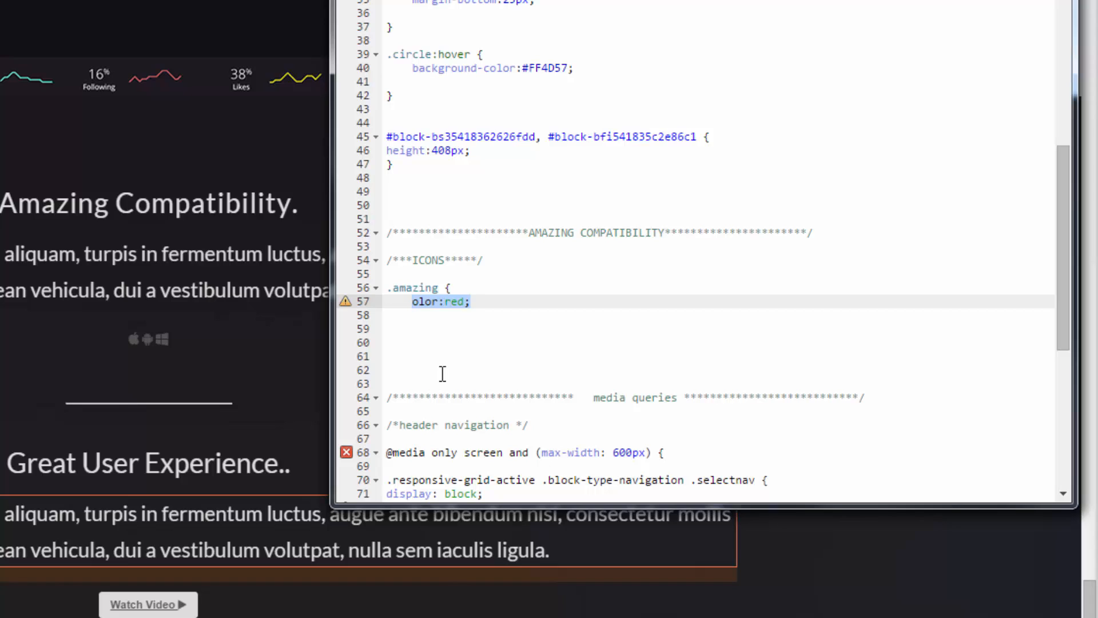
type("font-size:")
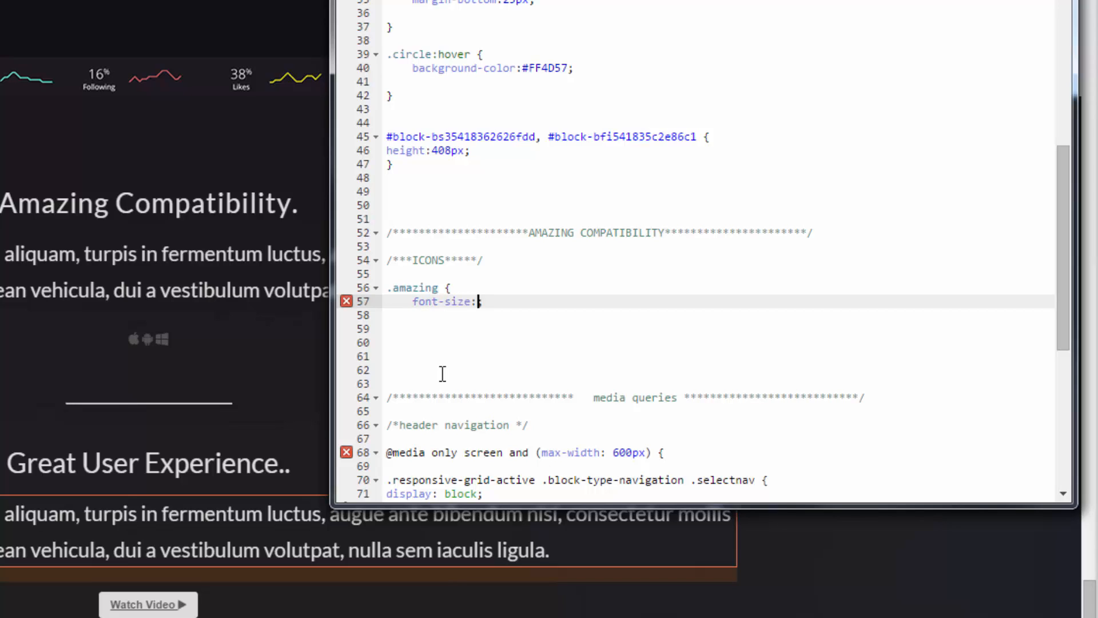
type("42px;}")
- Rewrite the .amazing rule with its closing brace on a separate line and the declaration font-size:42px!important;
left_click(444, 286)
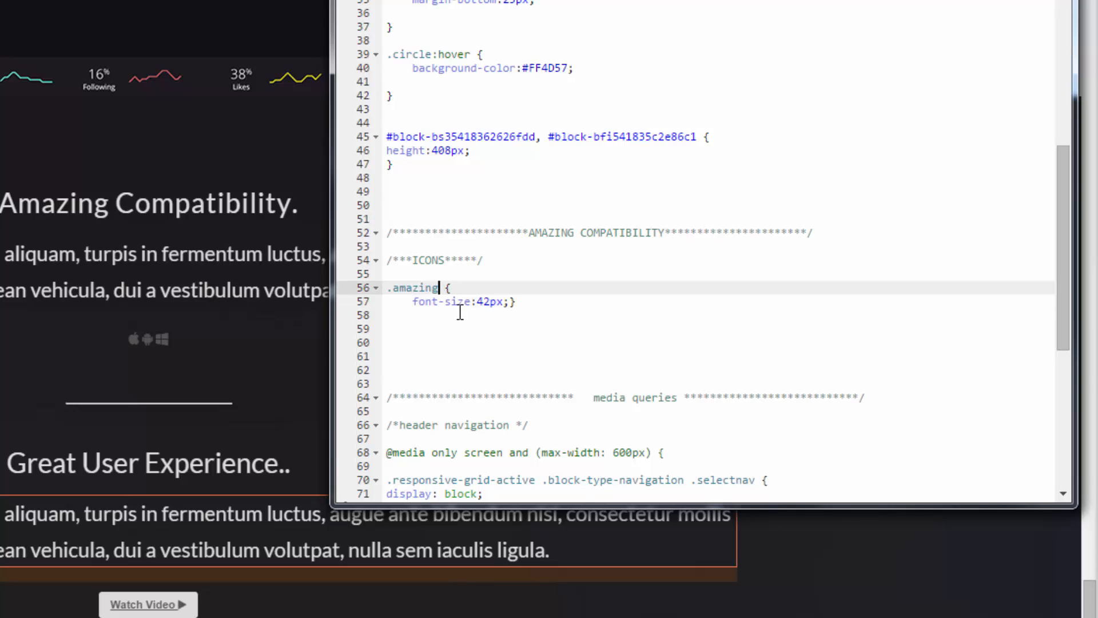
type("a")
key("BackSpace")
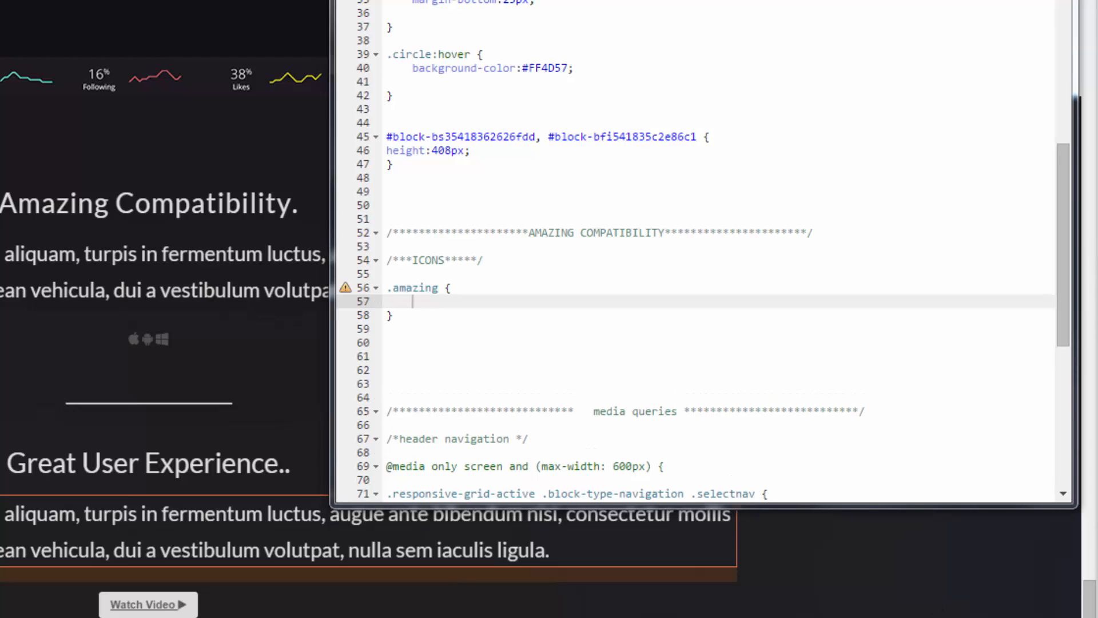
left_click(441, 304)
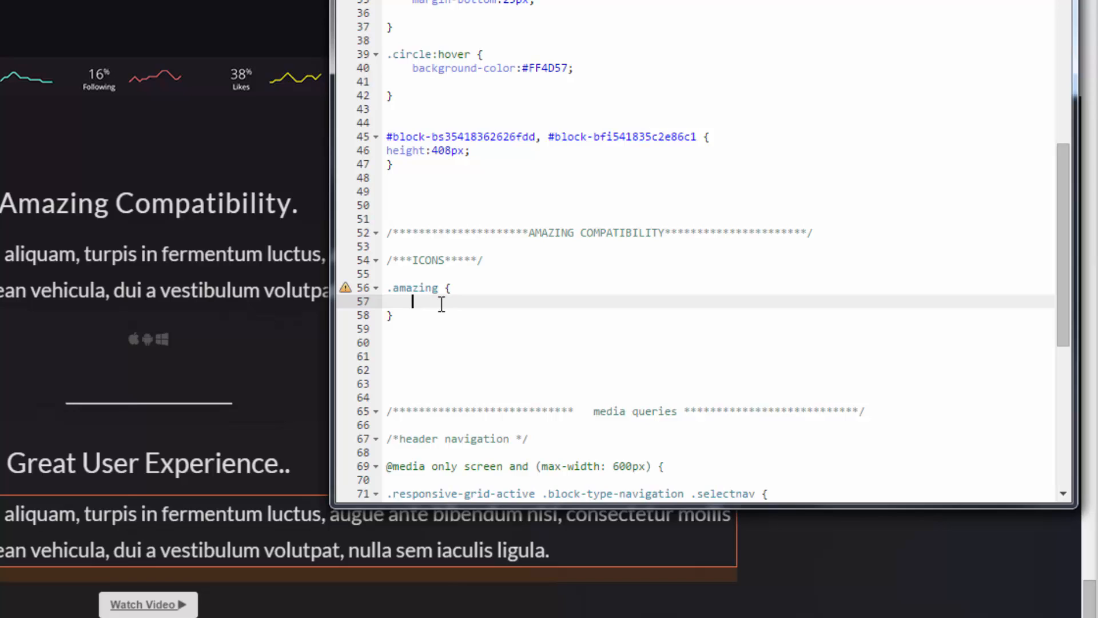
type("font-size:42px!important;")
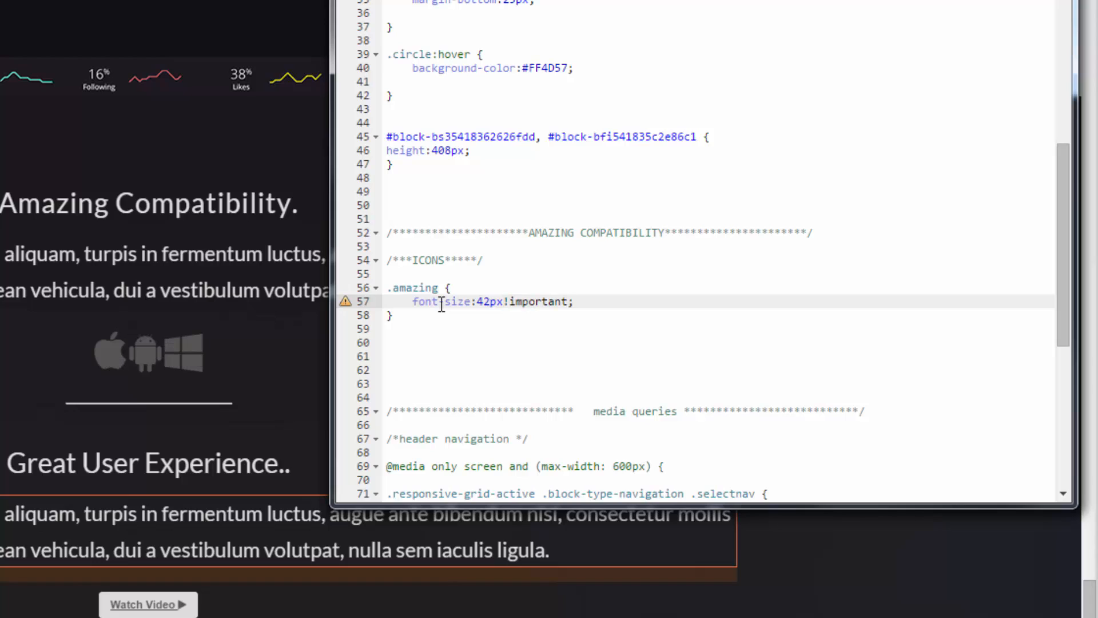
- Add margin-left:5%; on a new line below the font size in the .amazing rule
key("End")
key("Return")
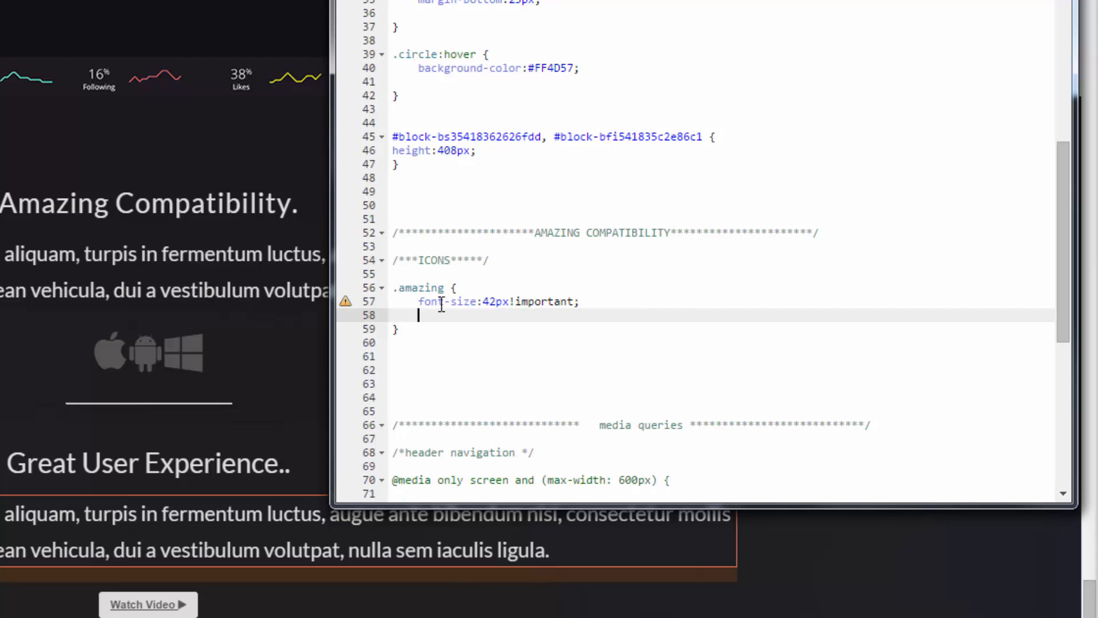
type("margin-left:5%;")
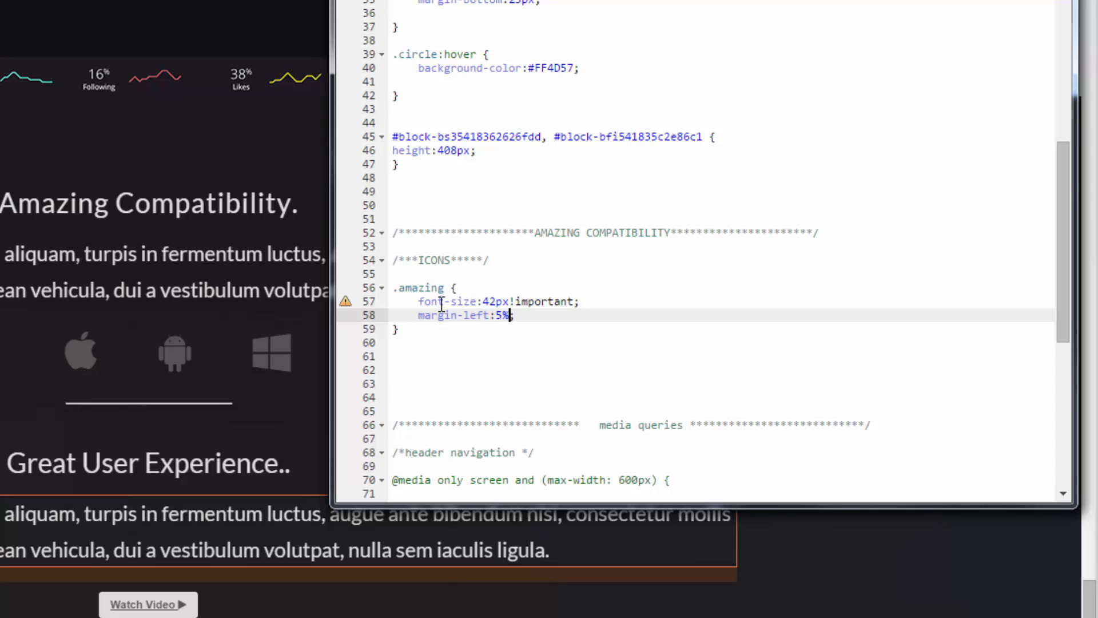
- Replace the margin-left declaration in the .amazing rule with margin:0% 5%;
left_click_drag(703, 2, 599, 0)
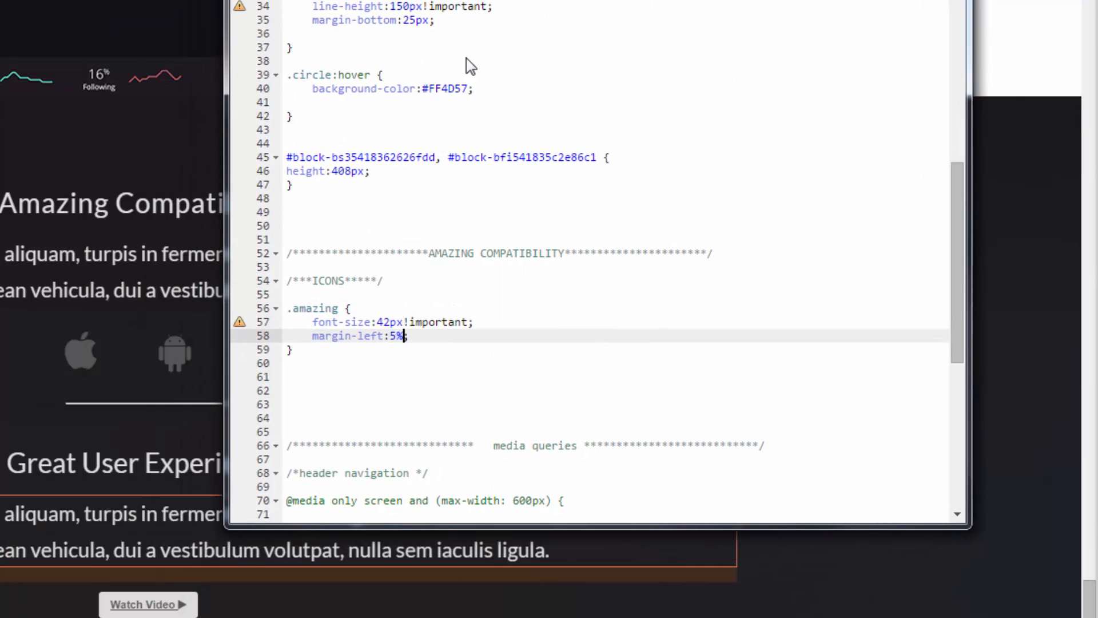
double_click(373, 337)
key("BackSpace")
key("BackSpace")
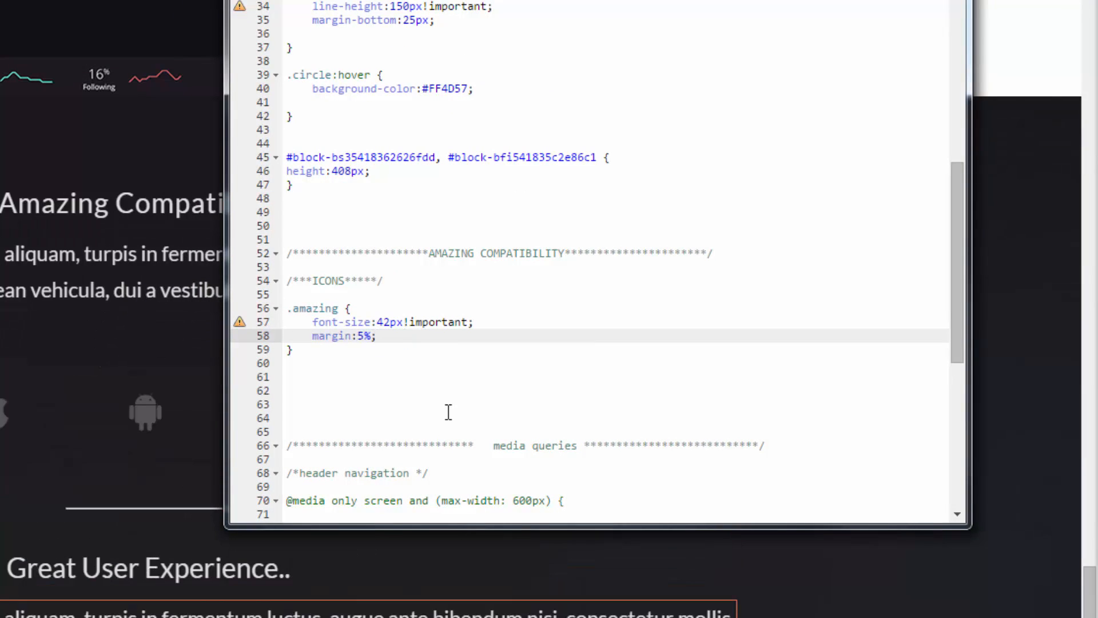
left_click(359, 337)
type("0%")
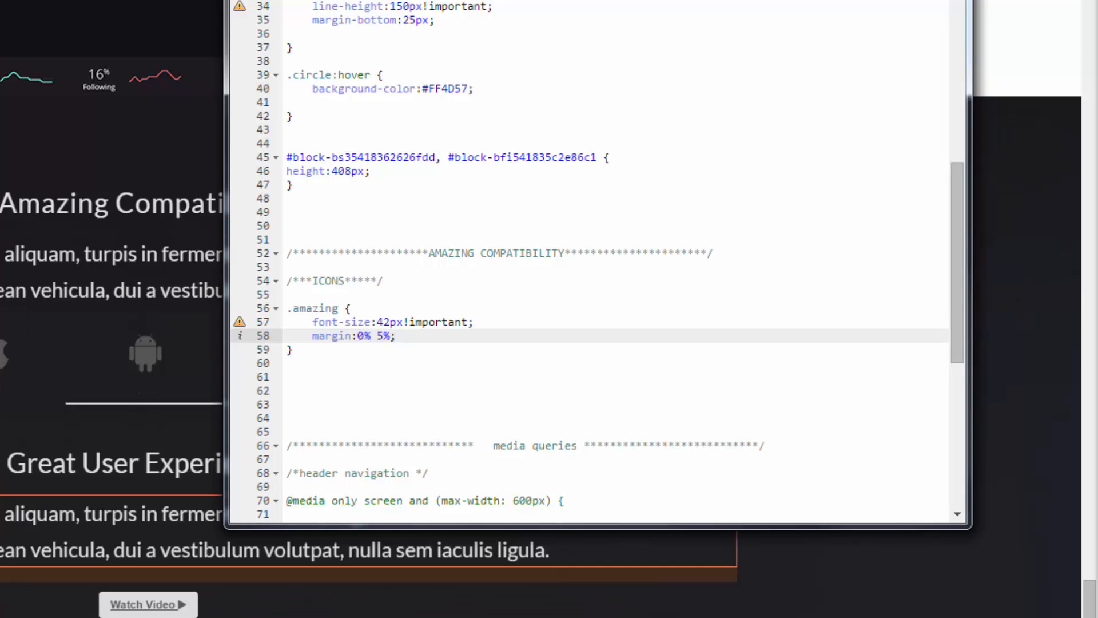
- Move the CSS editor window above the Amazing Compatibility heading and resize it so the section's icons stay in view
left_click_drag(744, 1, 713, 0)
left_click_drag(196, 482, 344, 123)
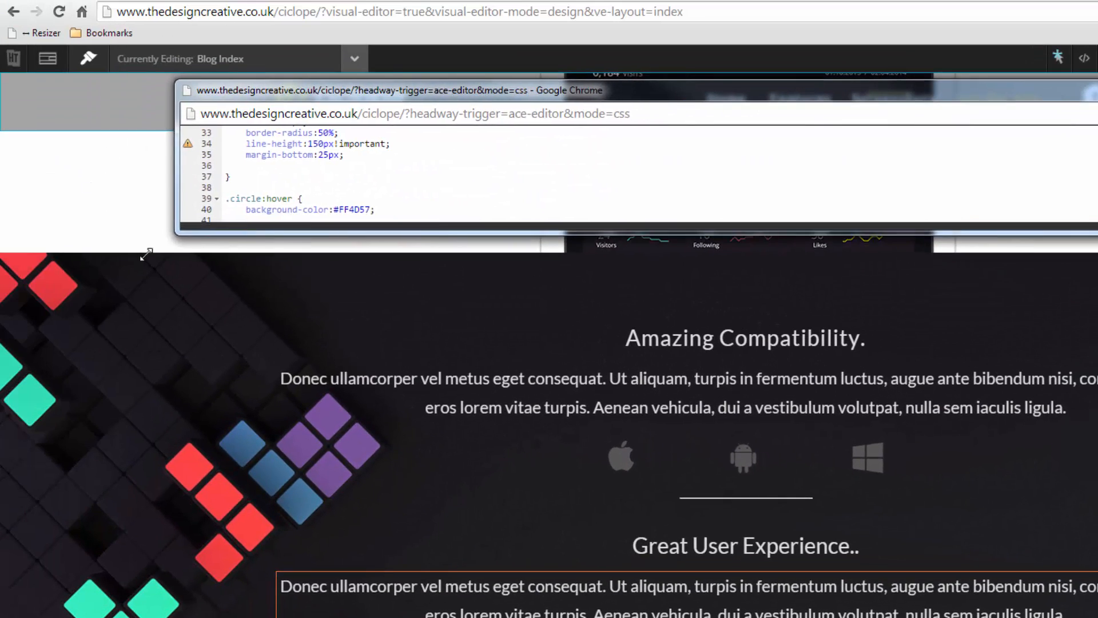
left_click_drag(145, 255, 101, 286)
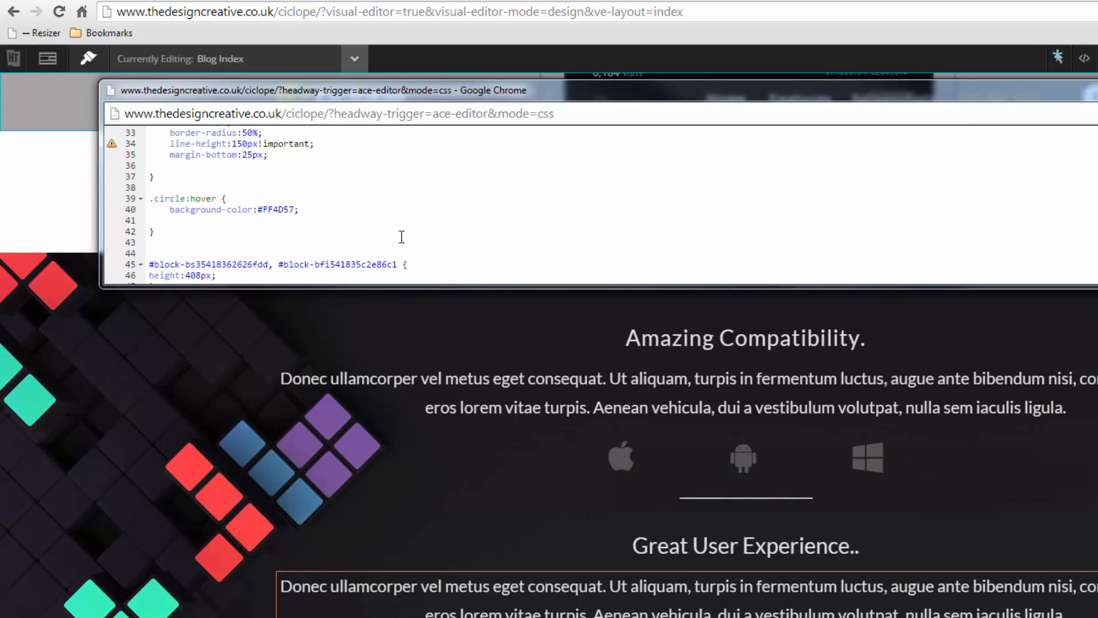
- Add color:white; on a new line below the margin in the .amazing rule
scroll(382, 235, "down", 3)
scroll(383, 235, "down", 3)
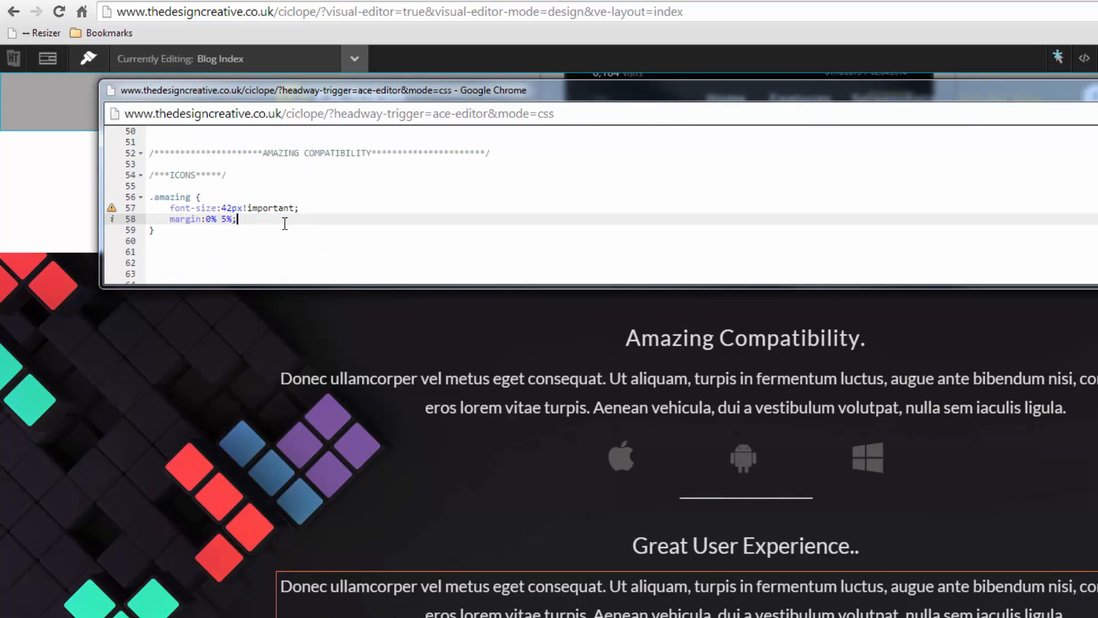
key("Return")
type("color")
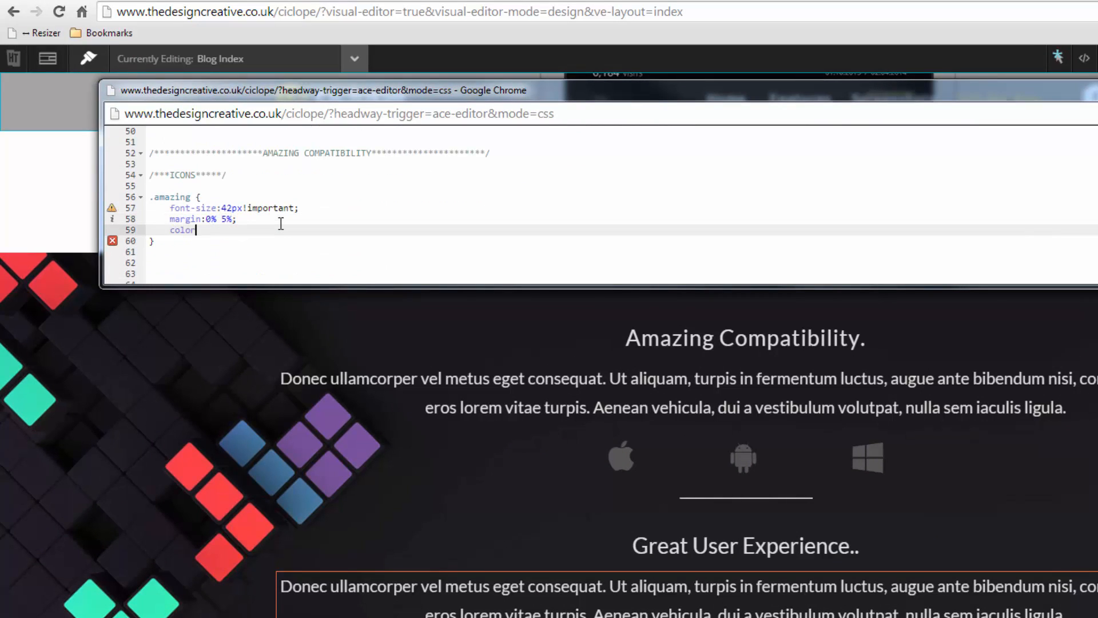
type(":white;")
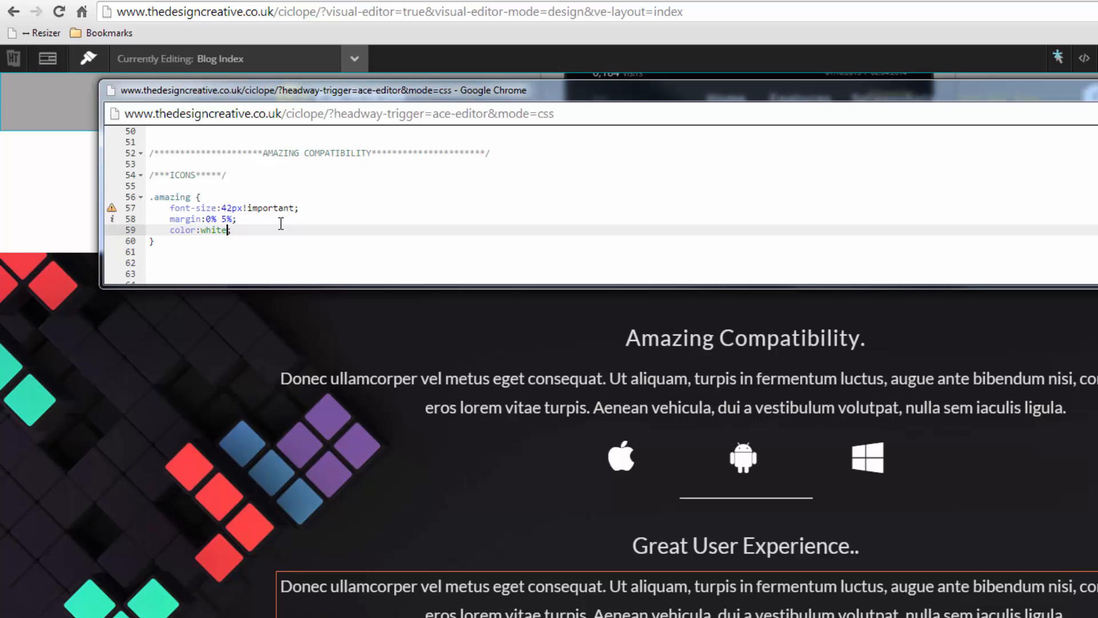
- Add the declaration border-radius:1px solid white; on a new line below the colour in the .amazing rule
key("Return")
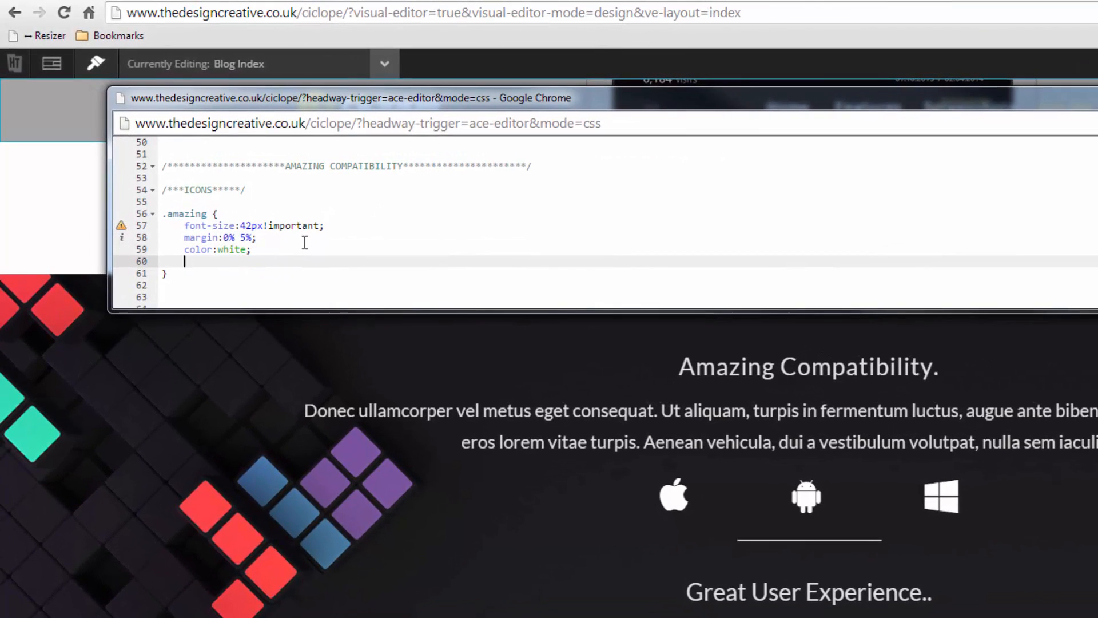
type("border-radius:1")
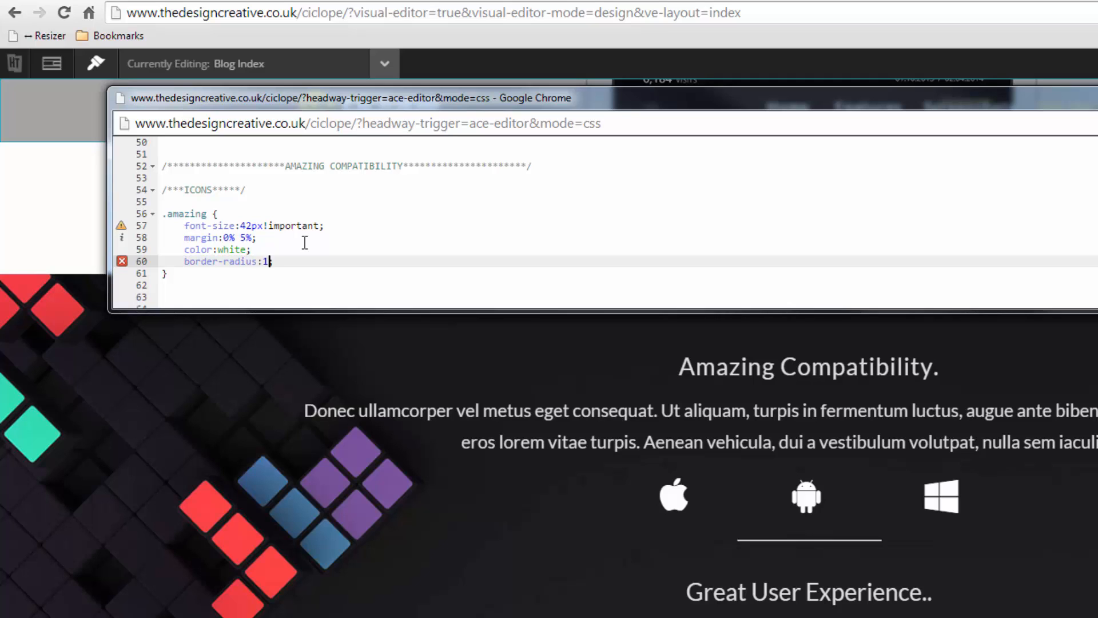
type(" ppx solid white;")
- Shorten the border-radius property name to border so the declaration reads border:1px solid white;
double_click(239, 269)
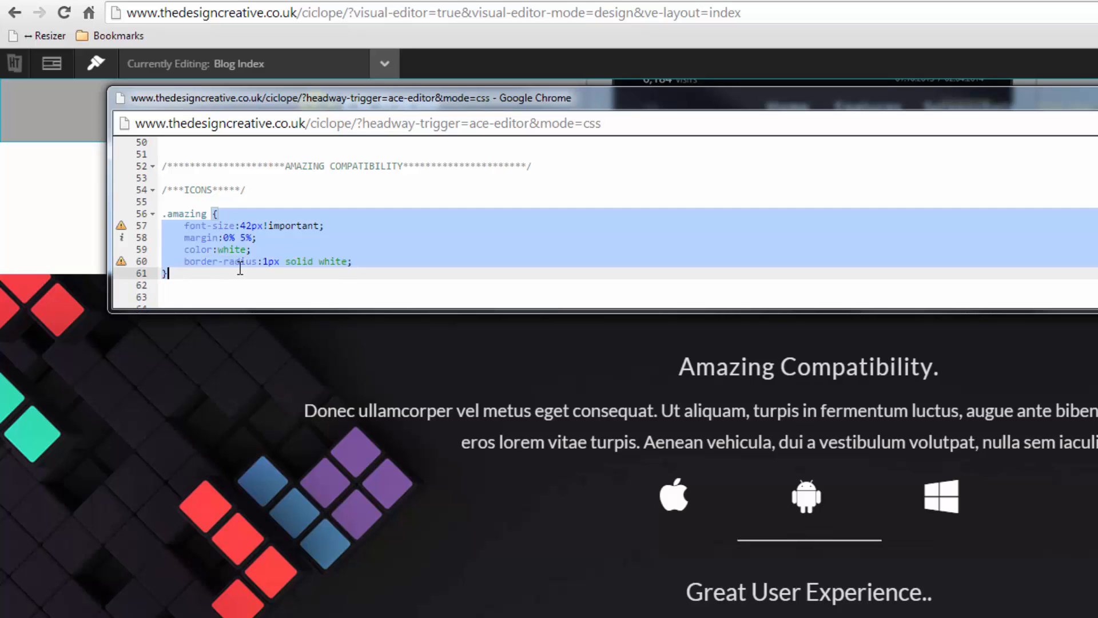
left_click(242, 262)
key("BackSpace")
key("BackSpace")
key("BackSpace")
key("BackSpace")
key("BackSpace")
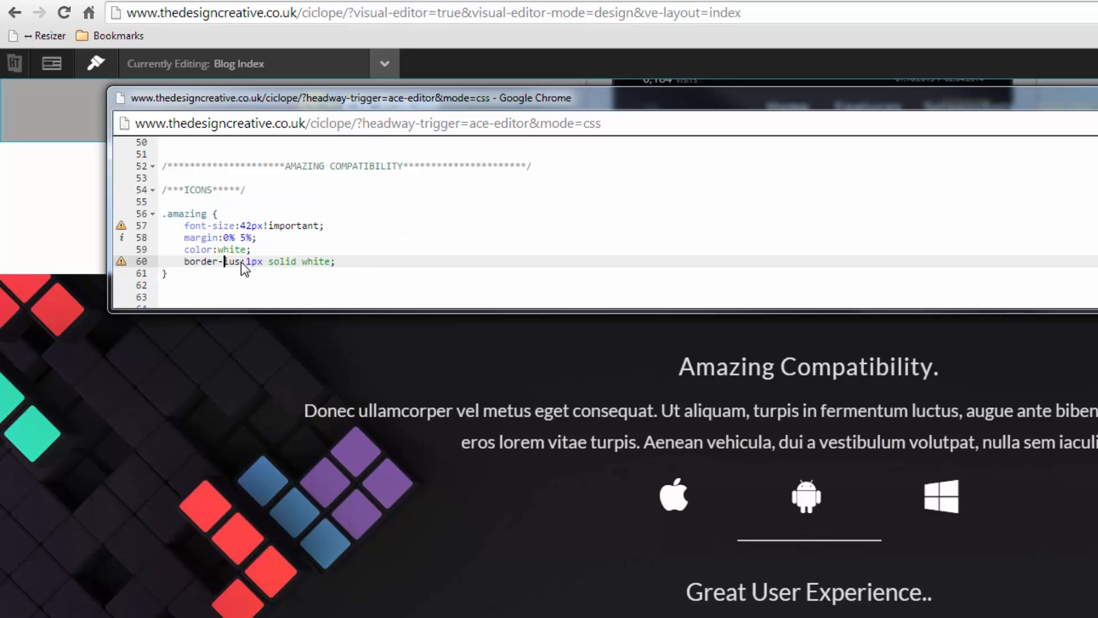
key("Delete")
key("Delete")
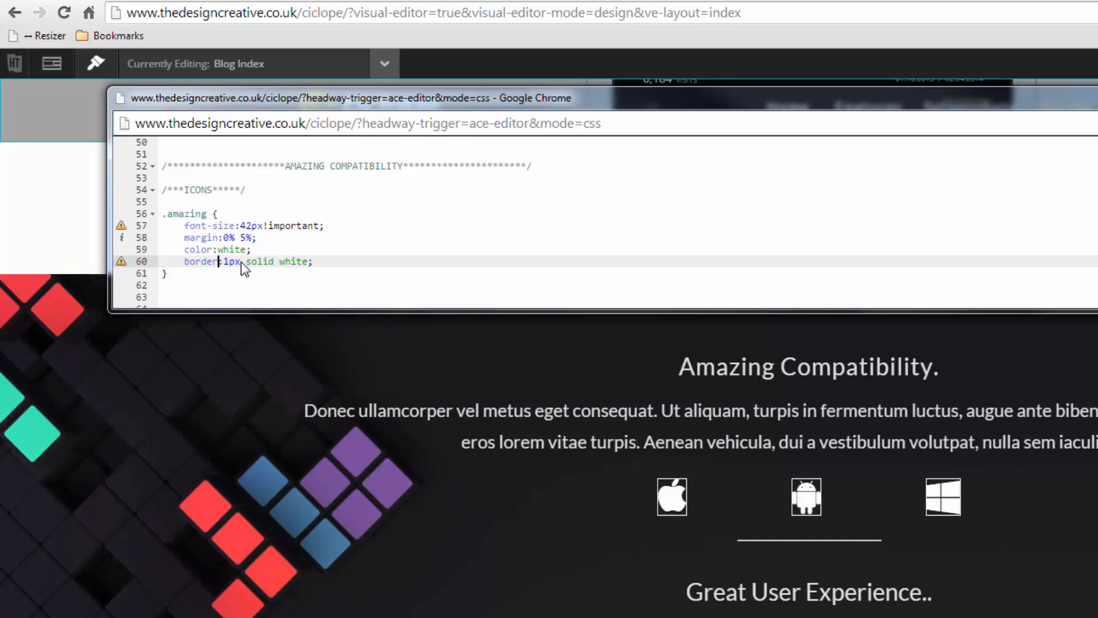
- Add border-radius:50%; on a new line below the border declaration in the .amazing rule
left_click(336, 261)
key("Return")
type("bord")
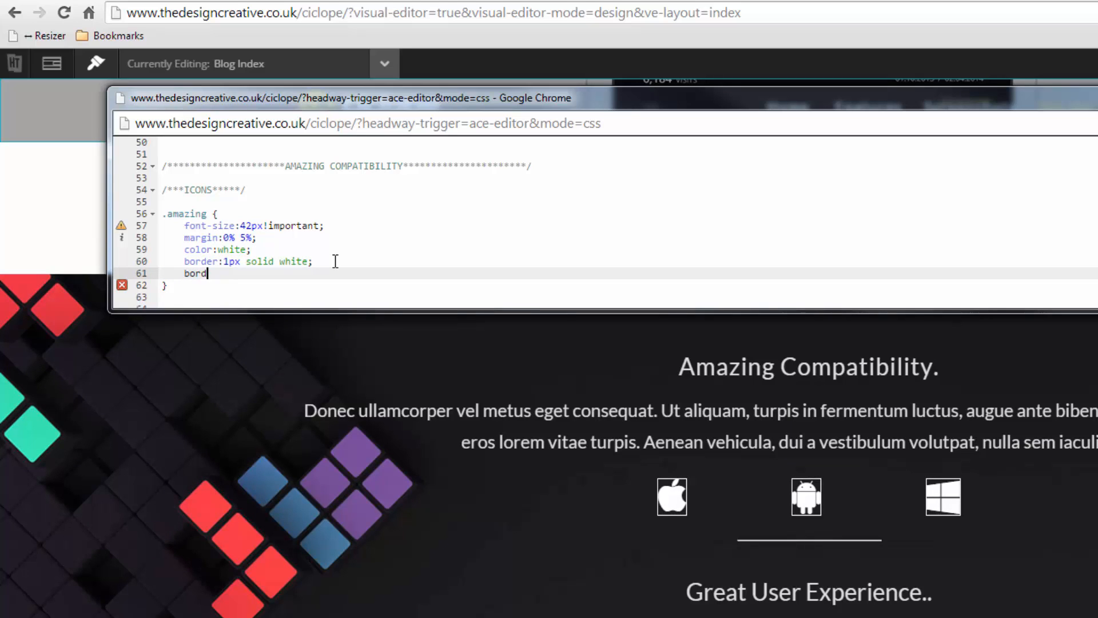
type("er-radius:")
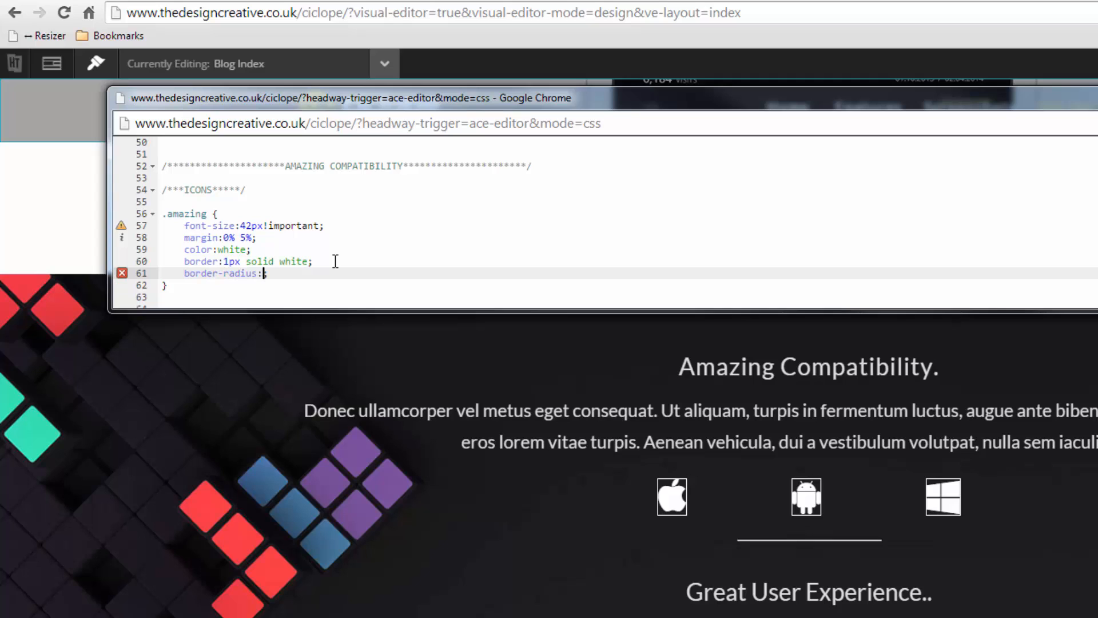
type("50%")
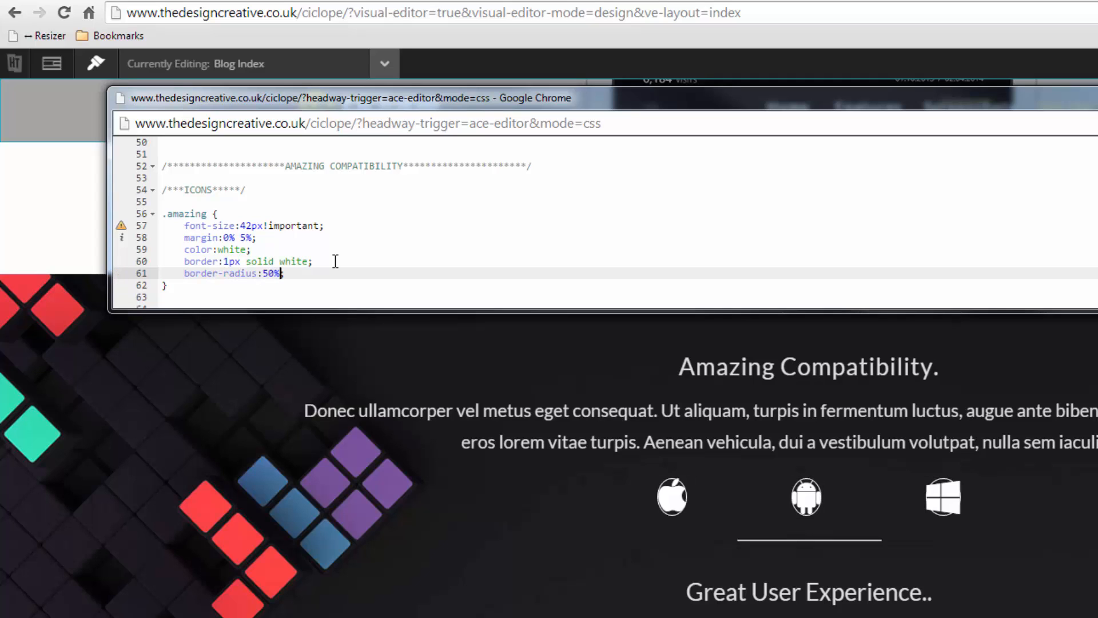
- Add height:80px; and width:80px; on separate lines below the border radius in the .amazing rule
key("Return")
type("height")
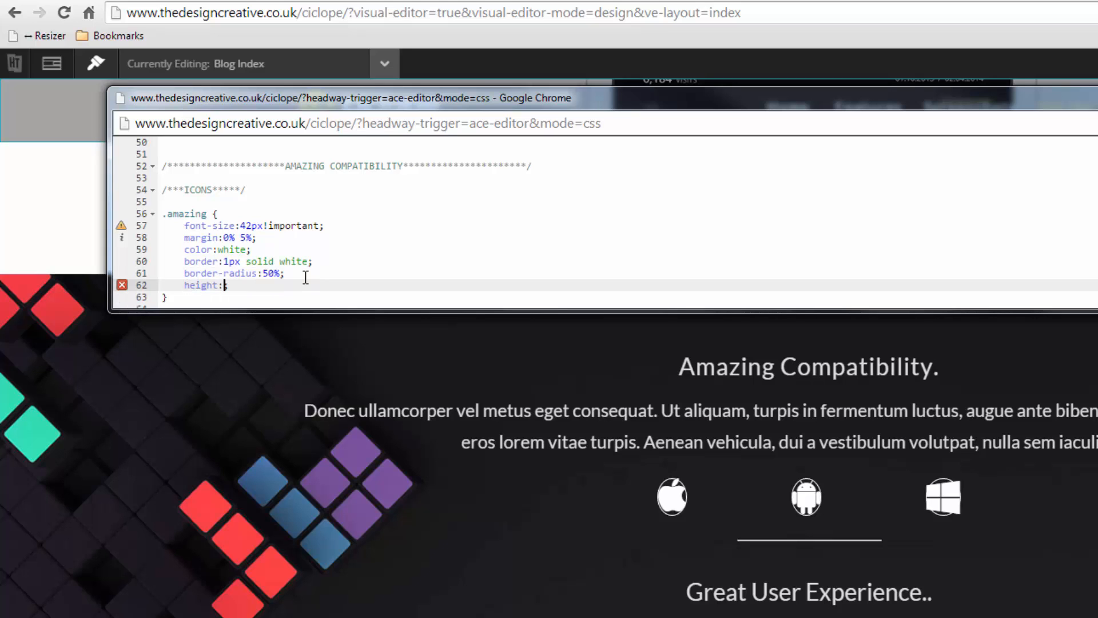
type(":80px;")
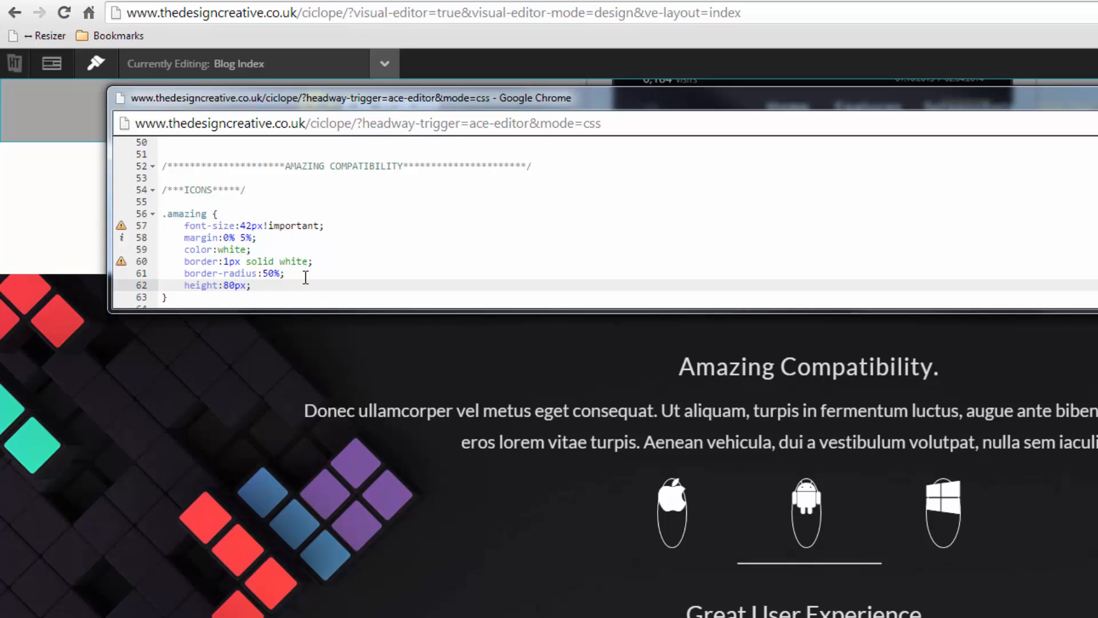
left_click(296, 274)
left_click(265, 283)
key("Return")
type("width")
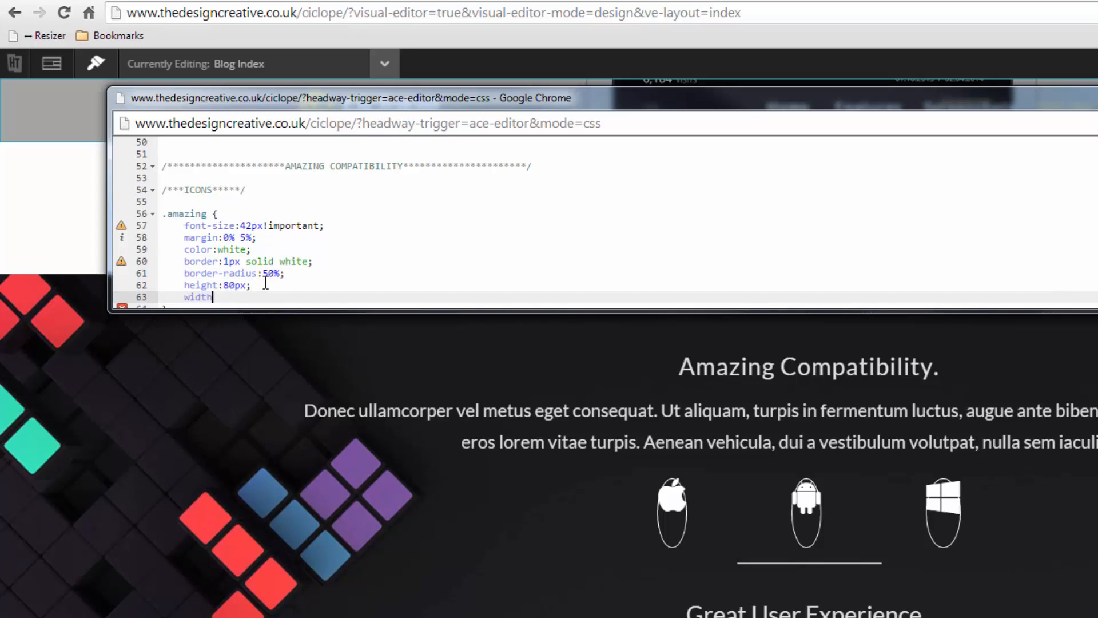
type(":80px;")
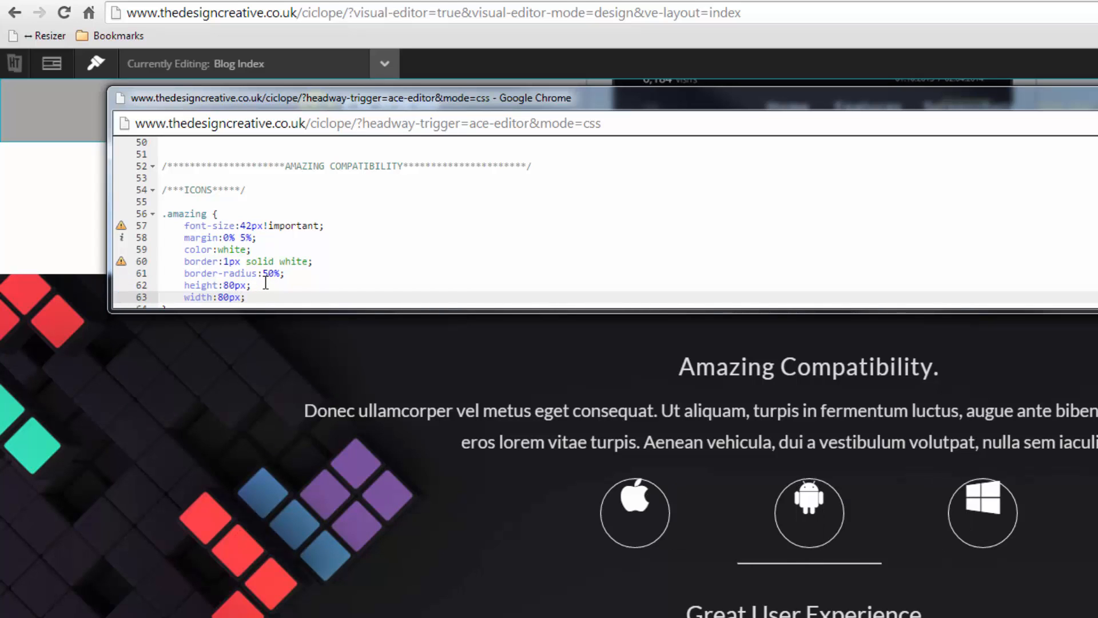
- Add line-height:80px!important; as the last declaration of the .amazing rule to centre the icons vertically in their circles
key("Return")
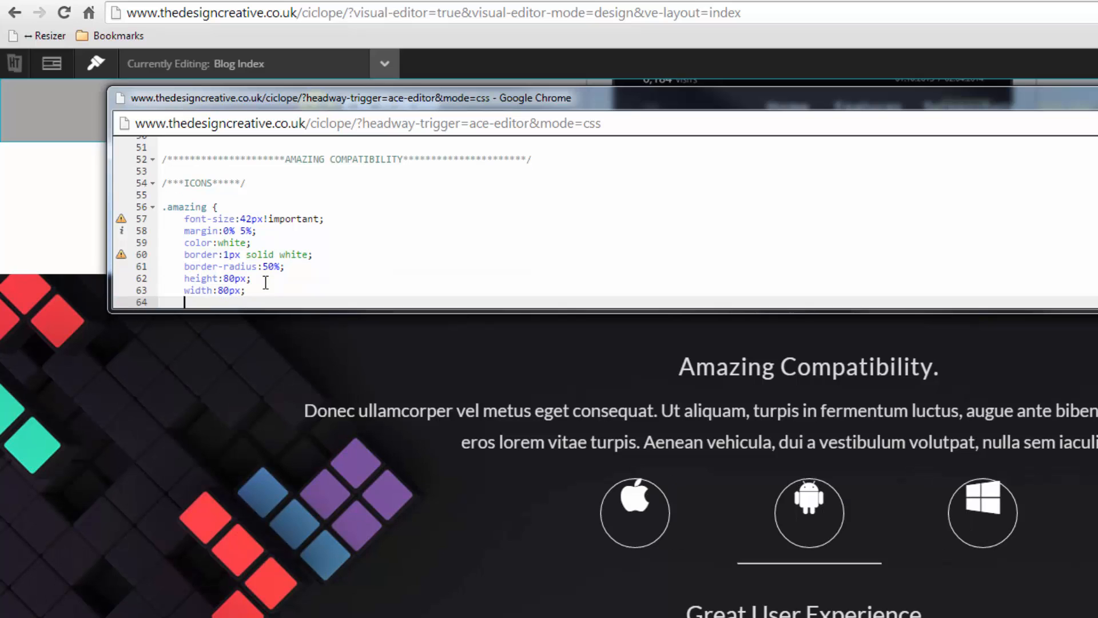
type("line-height:80p")
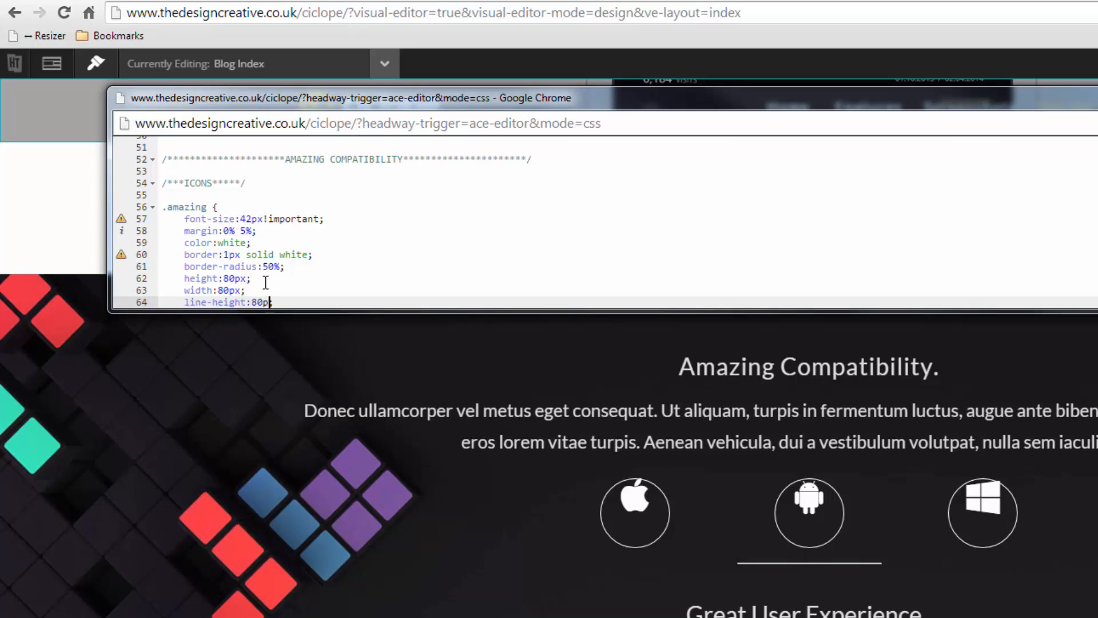
type("x!important;")
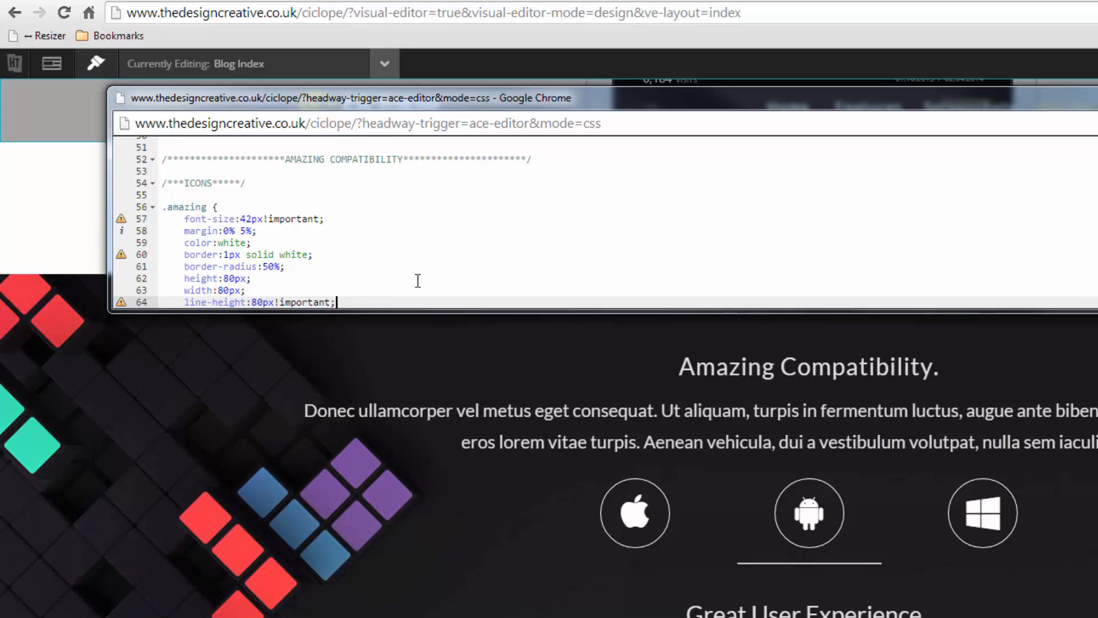
scroll(415, 277, "down", 2)
scroll(412, 274, "up", 1)
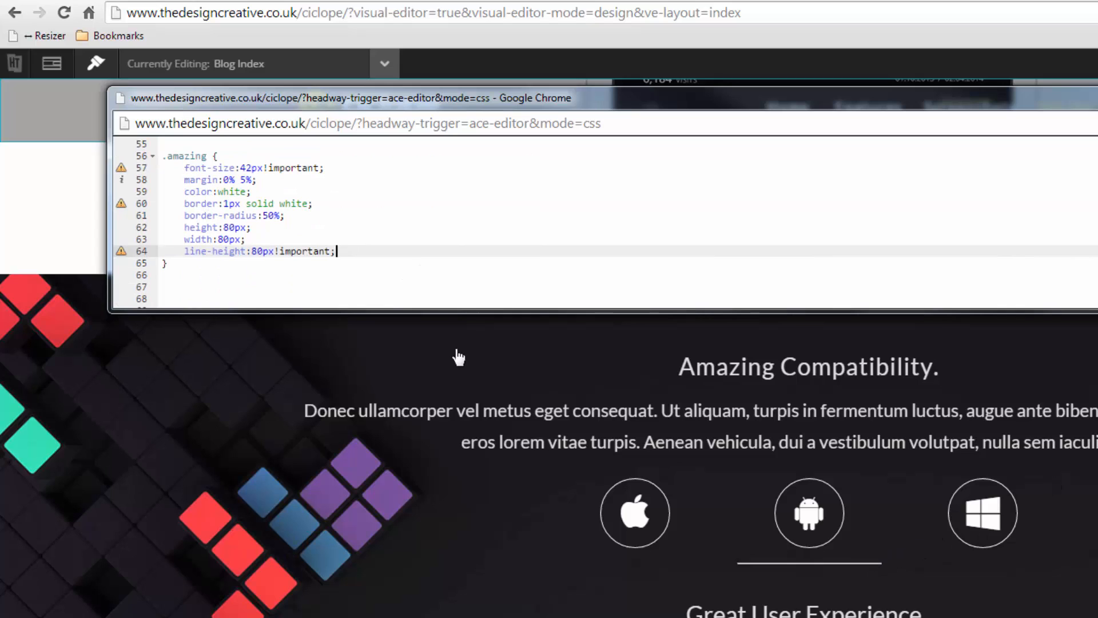
- Reduce the horizontal value of the .amazing margin to 3% so the declaration reads margin:0% 3%;
left_click(247, 180)
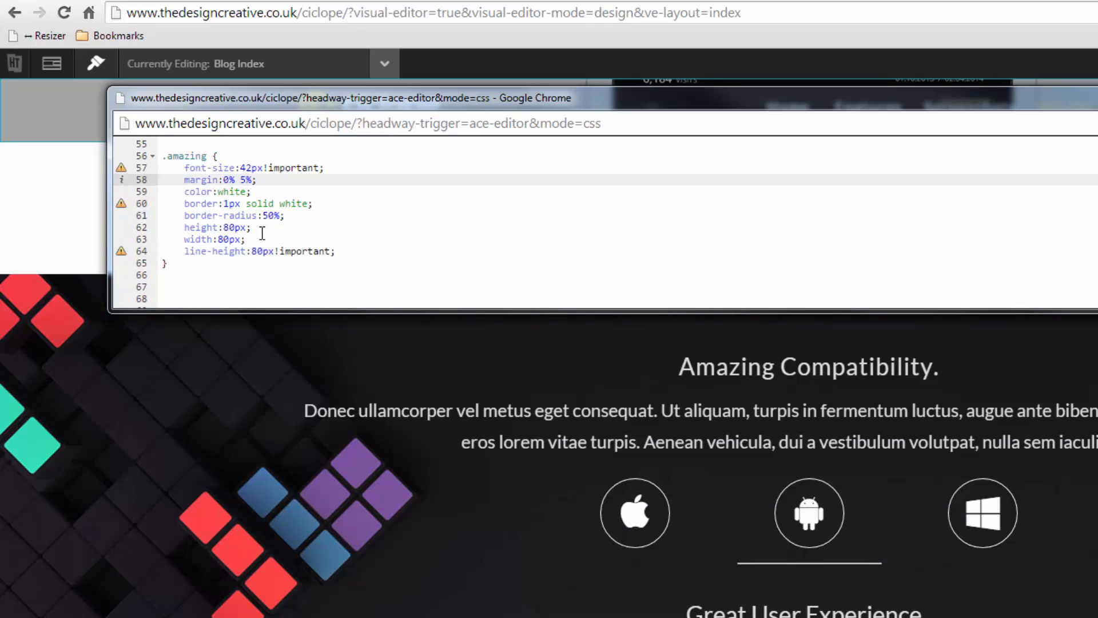
key("BackSpace")
type("3")
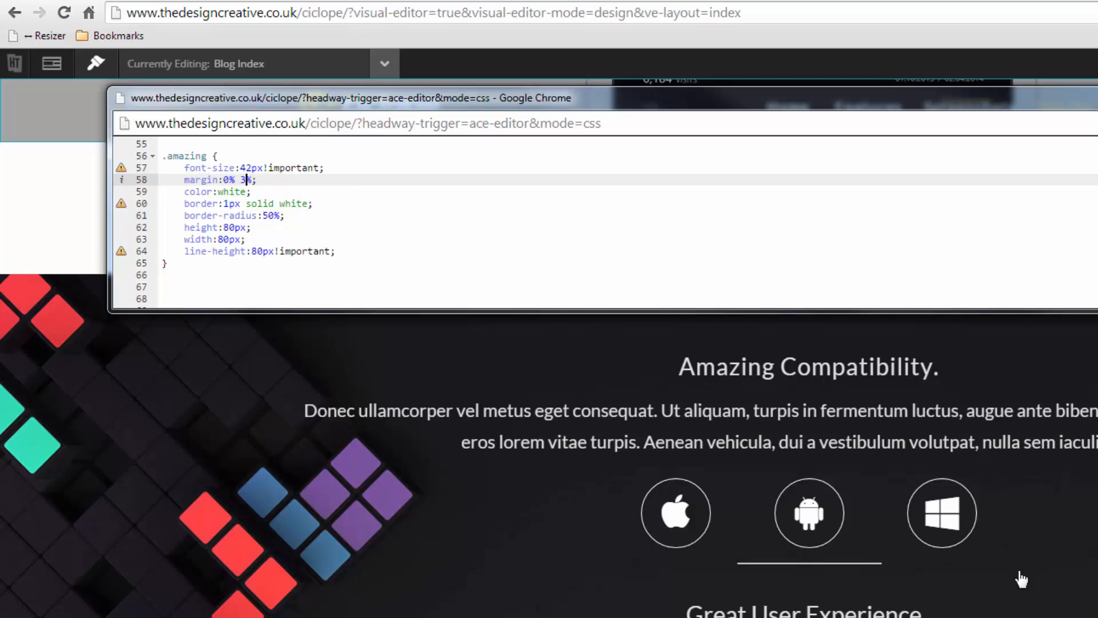
- Set the top padding of the amazing line block to 20 px and preview it with the inspector temporarily switched off
left_click(852, 572)
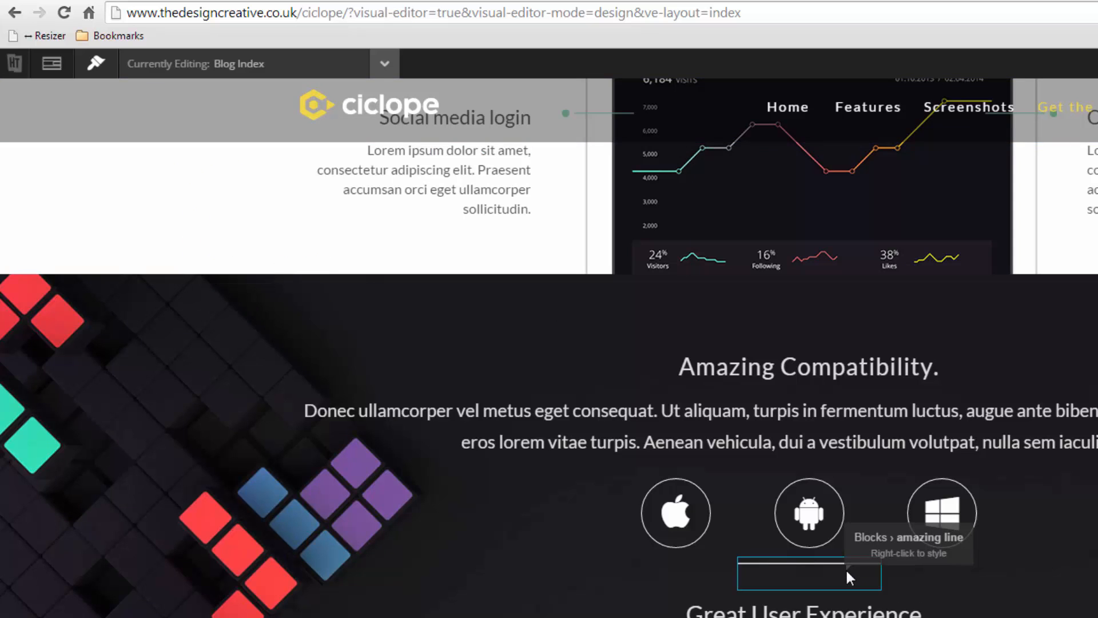
right_click(845, 568)
left_click(875, 598)
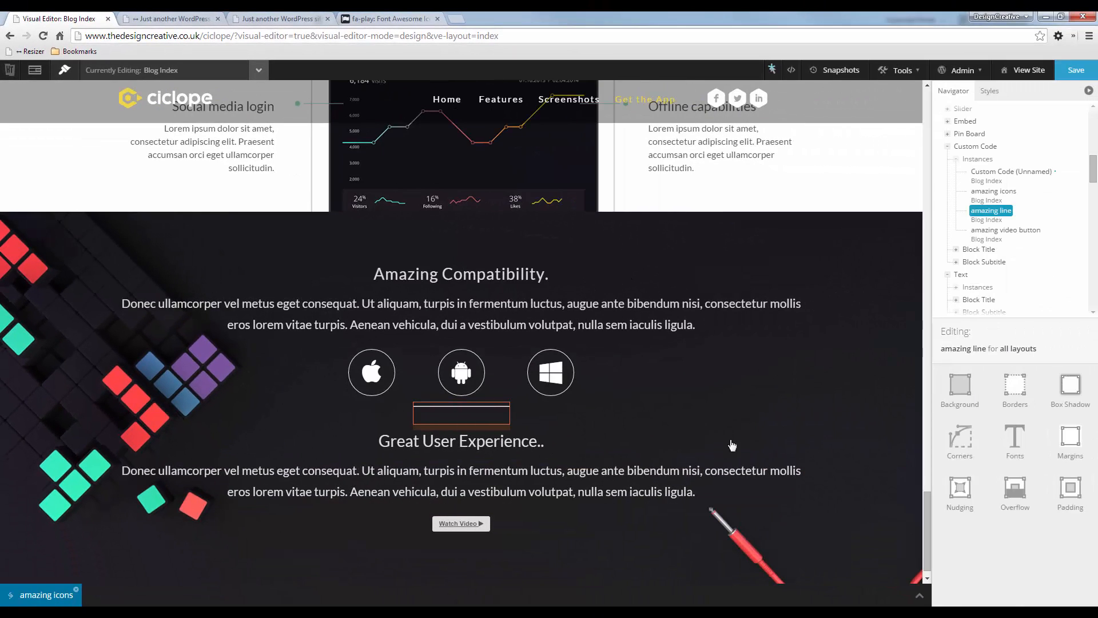
left_click(1065, 495)
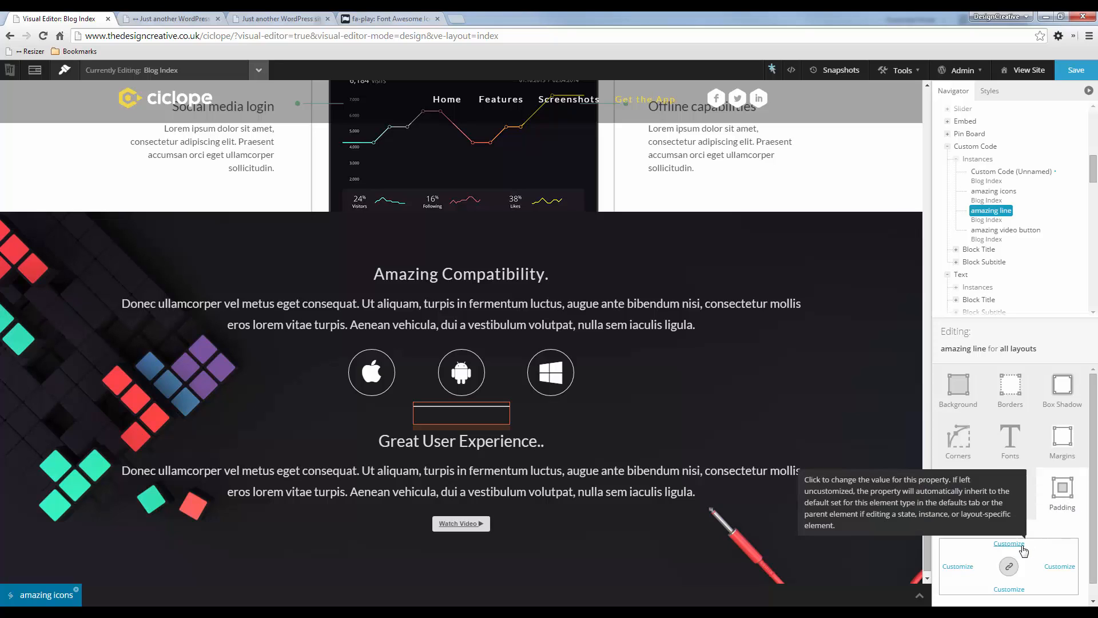
left_click(994, 540)
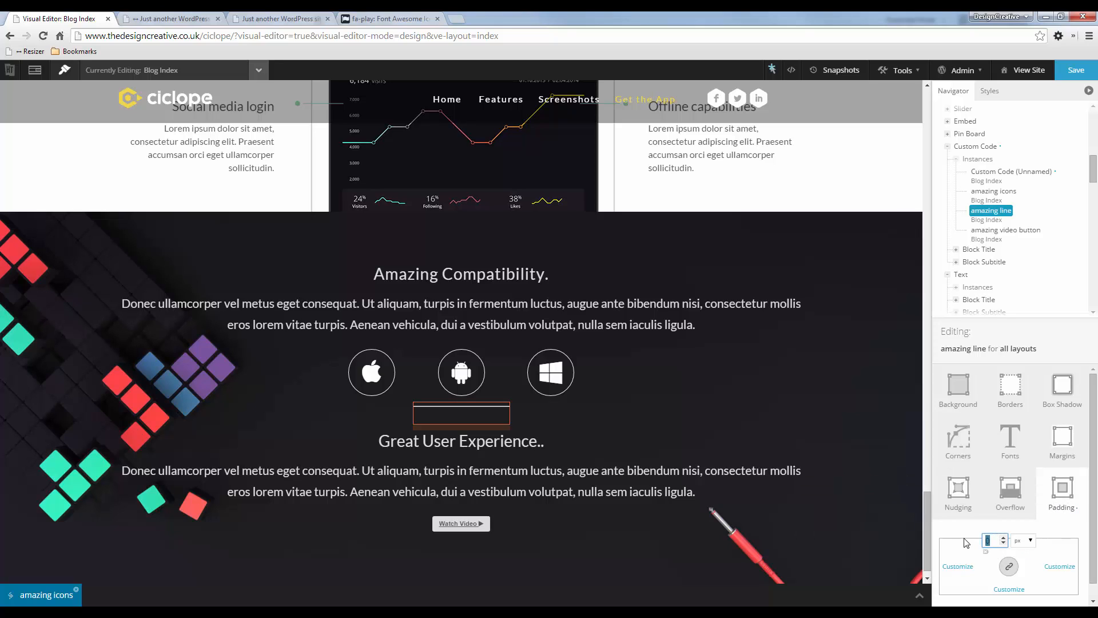
type("25")
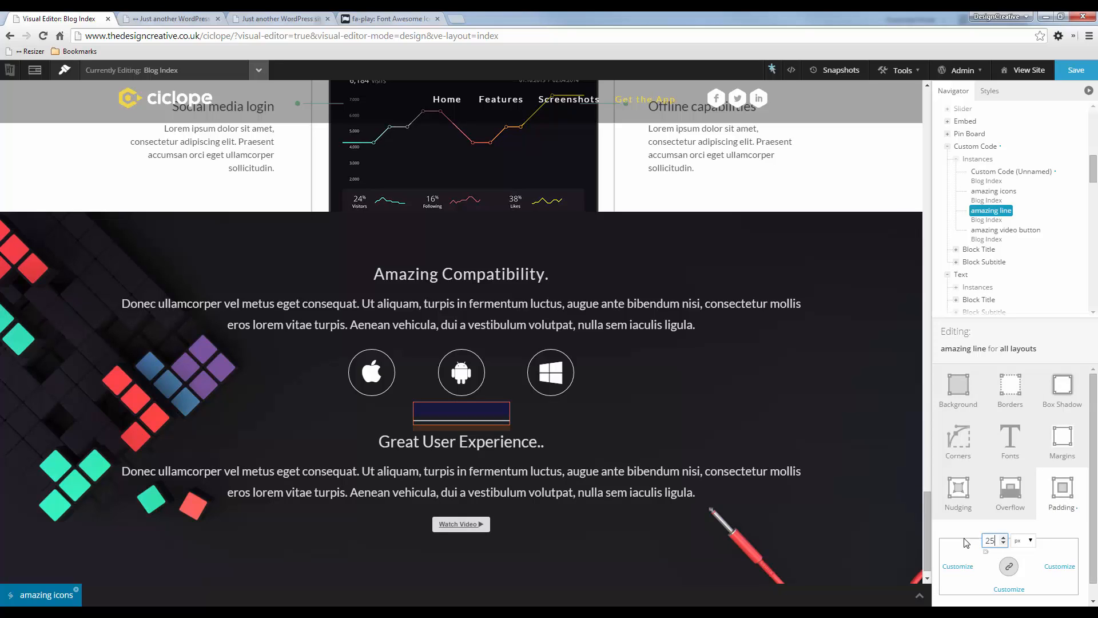
key("BackSpace")
type("0")
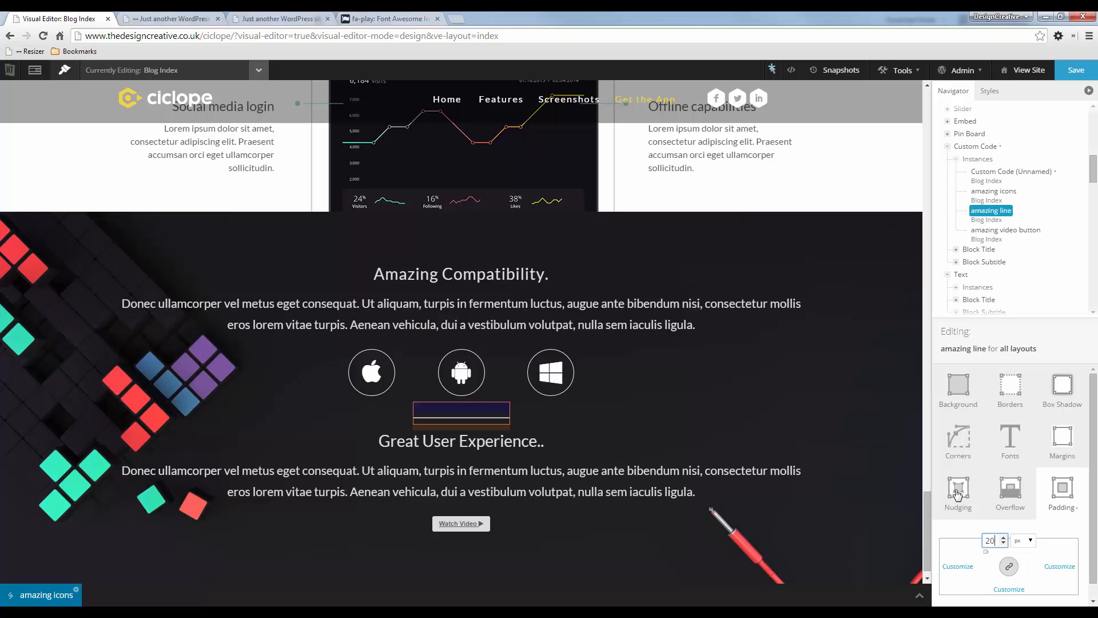
left_click(775, 72)
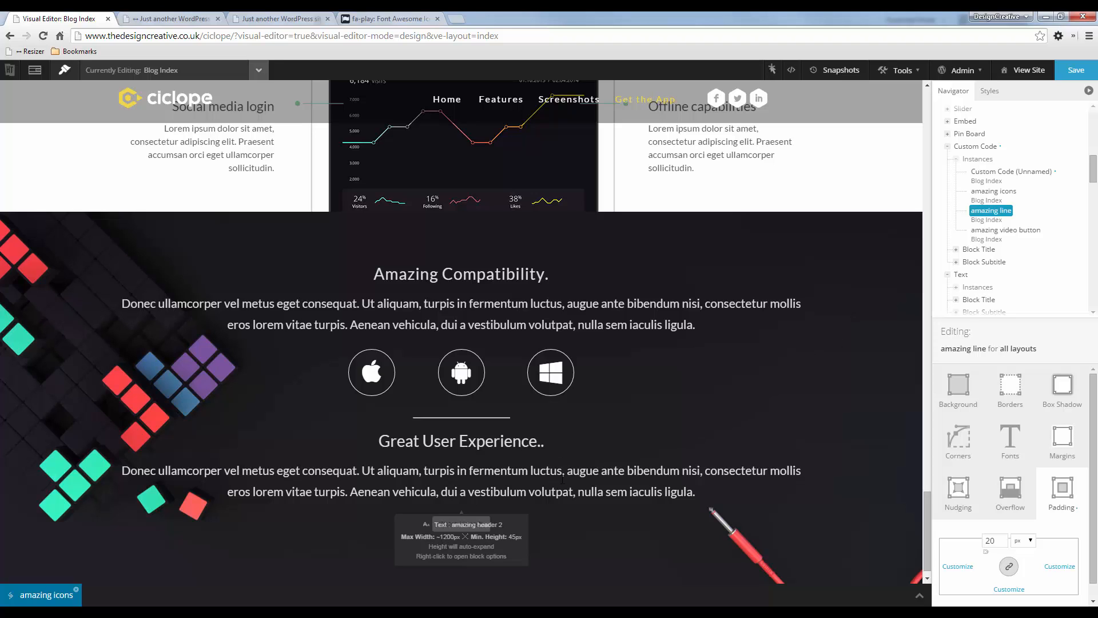
left_click(772, 69)
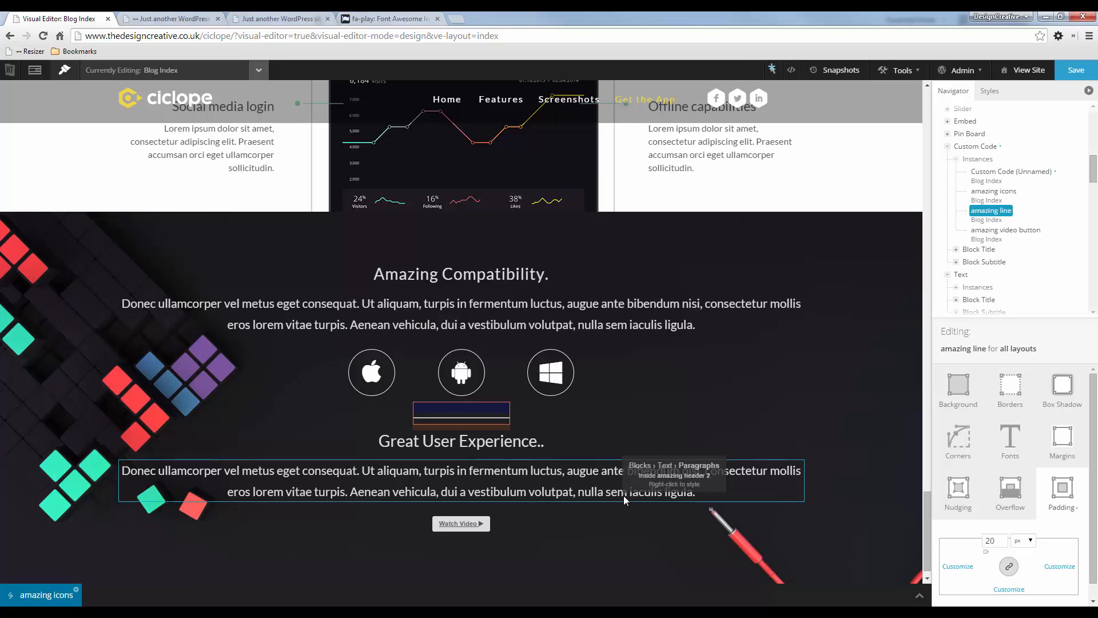
- Set the top margin of the amazing header 2 block to 15 px and preview it with the inspector temporarily switched off
right_click(579, 459)
mouse_move(610, 533)
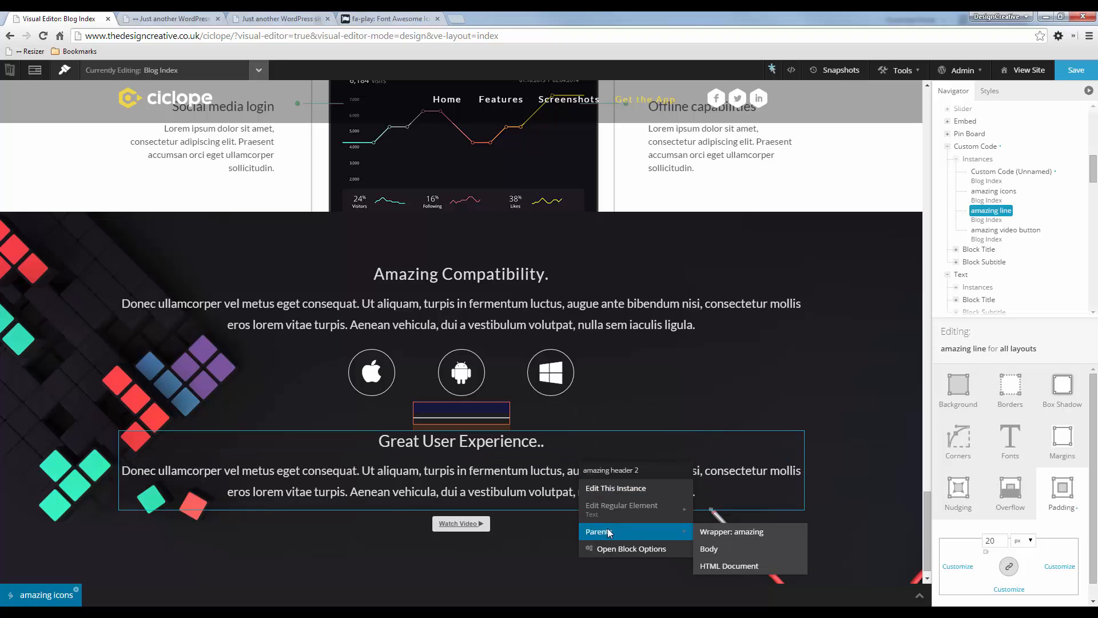
left_click(615, 488)
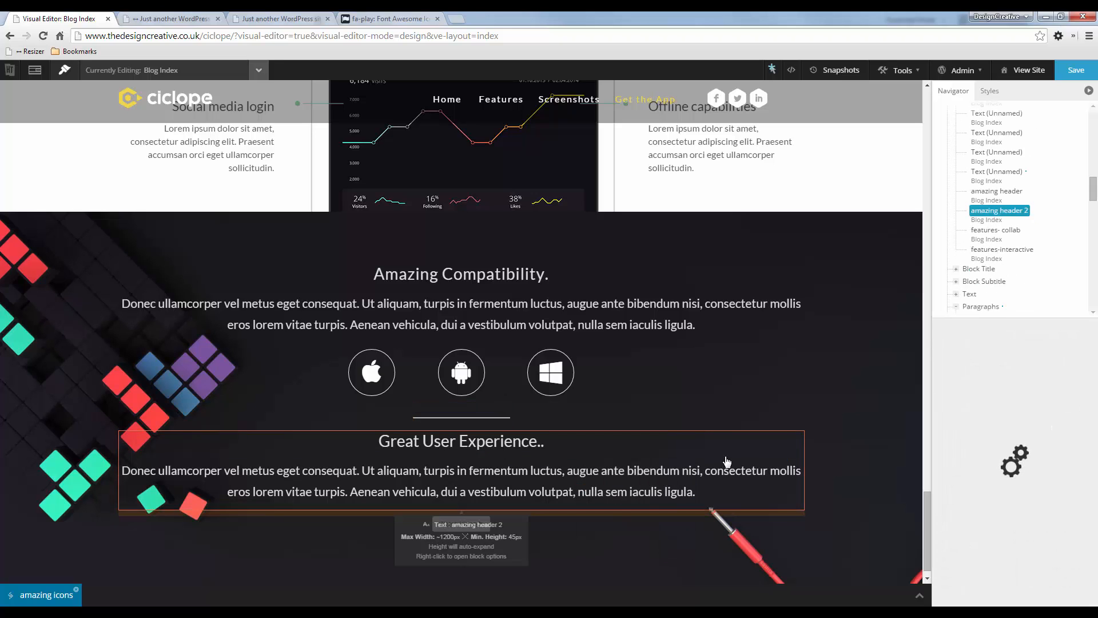
left_click(1069, 446)
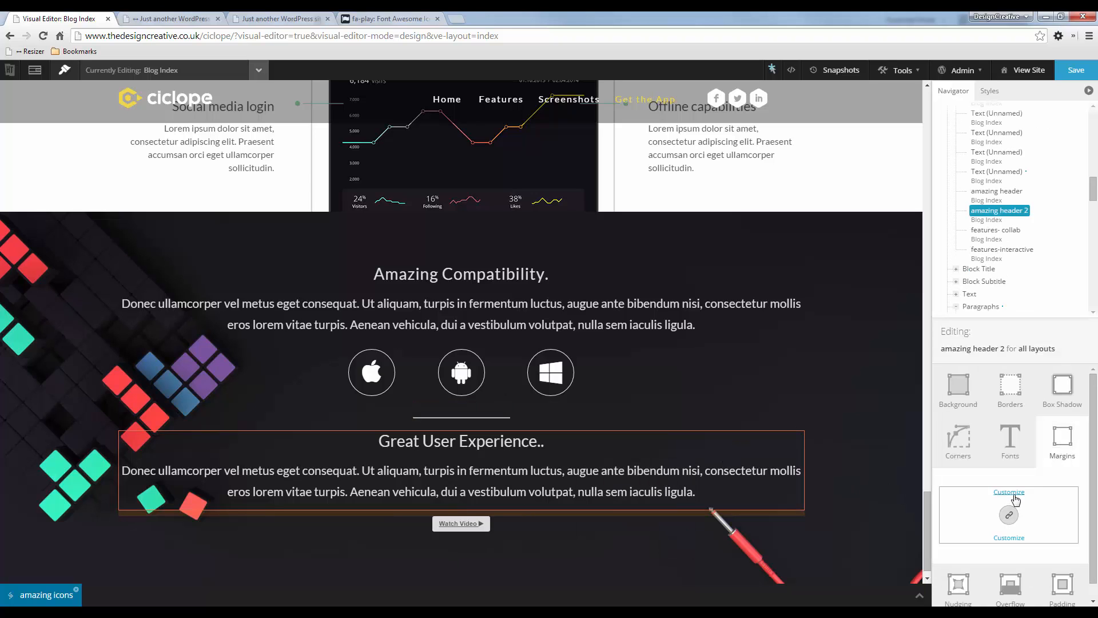
left_click(1008, 493)
type("15")
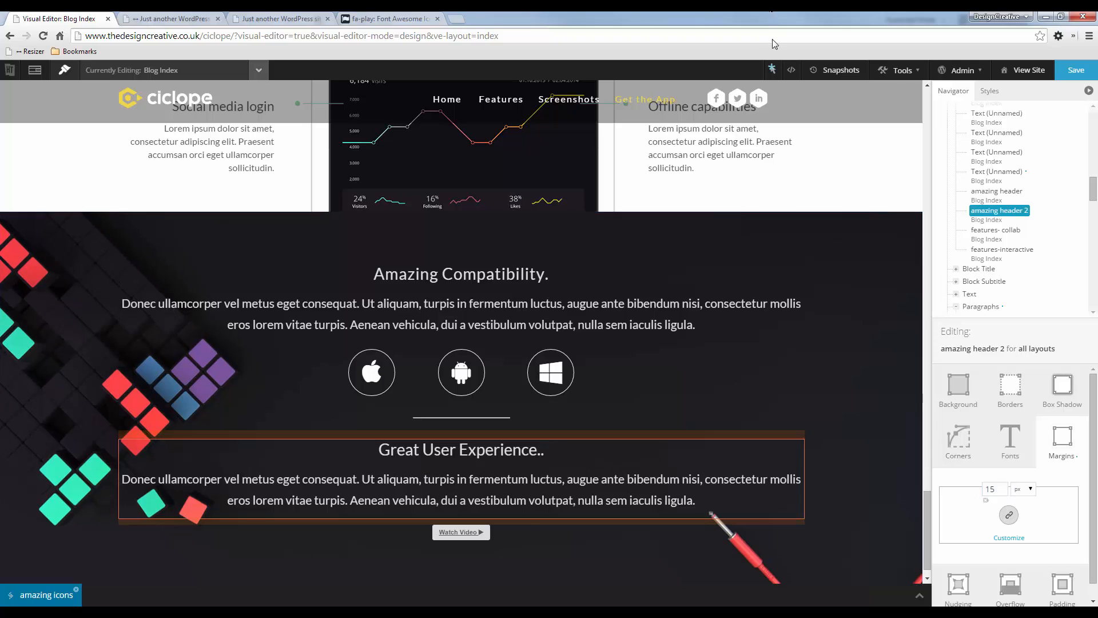
left_click(772, 69)
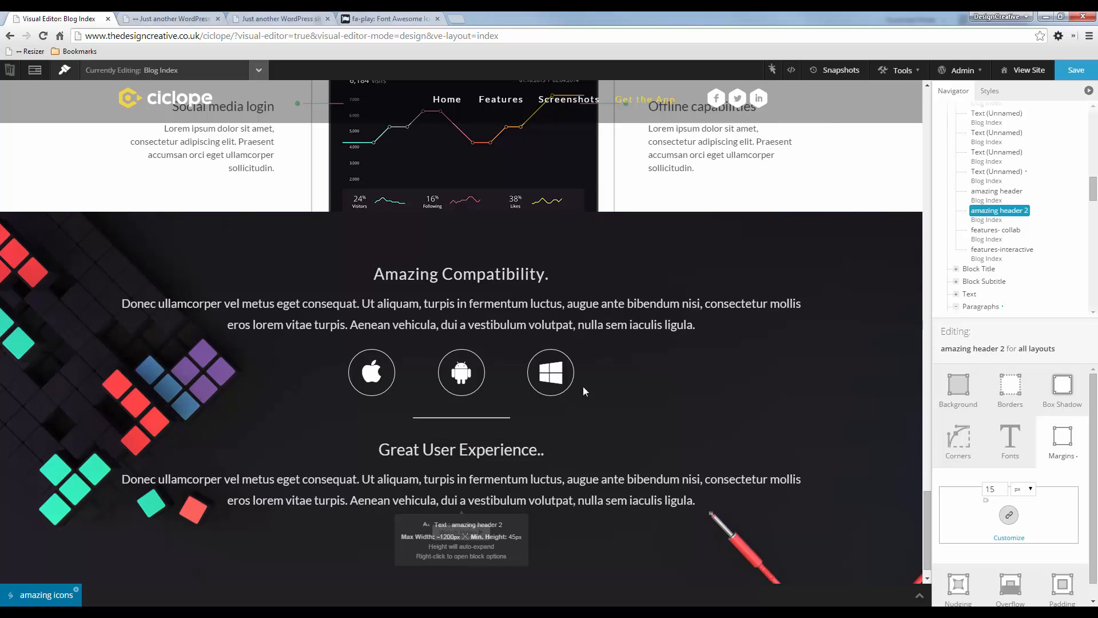
left_click(772, 70)
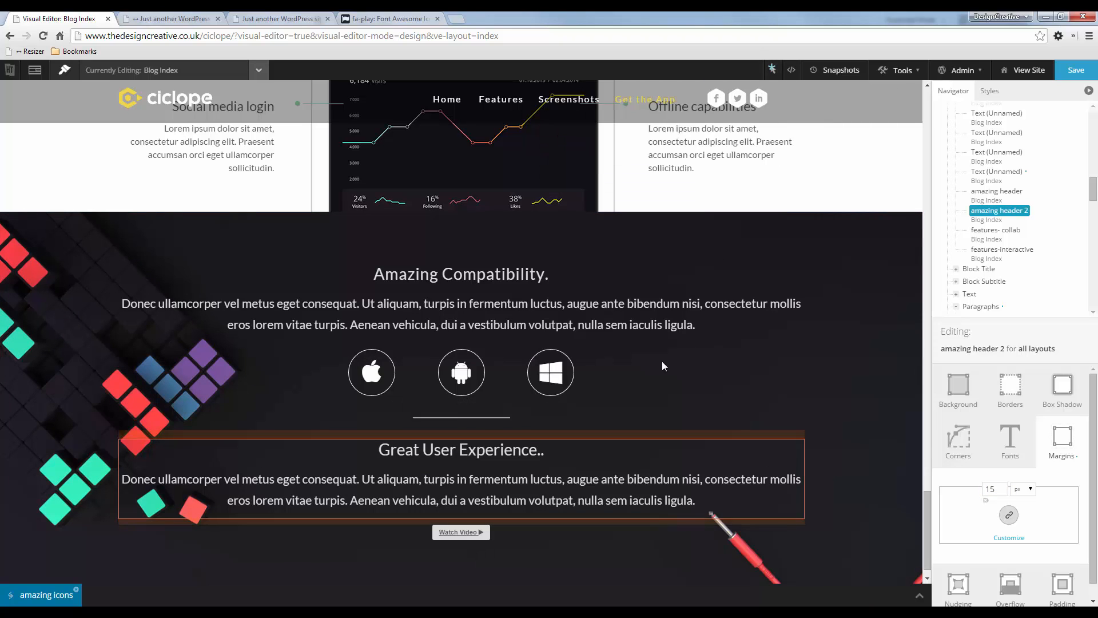
- Set the bottom margin of the amazing icons block to 15 px and preview the section without the inspector
right_click(625, 389)
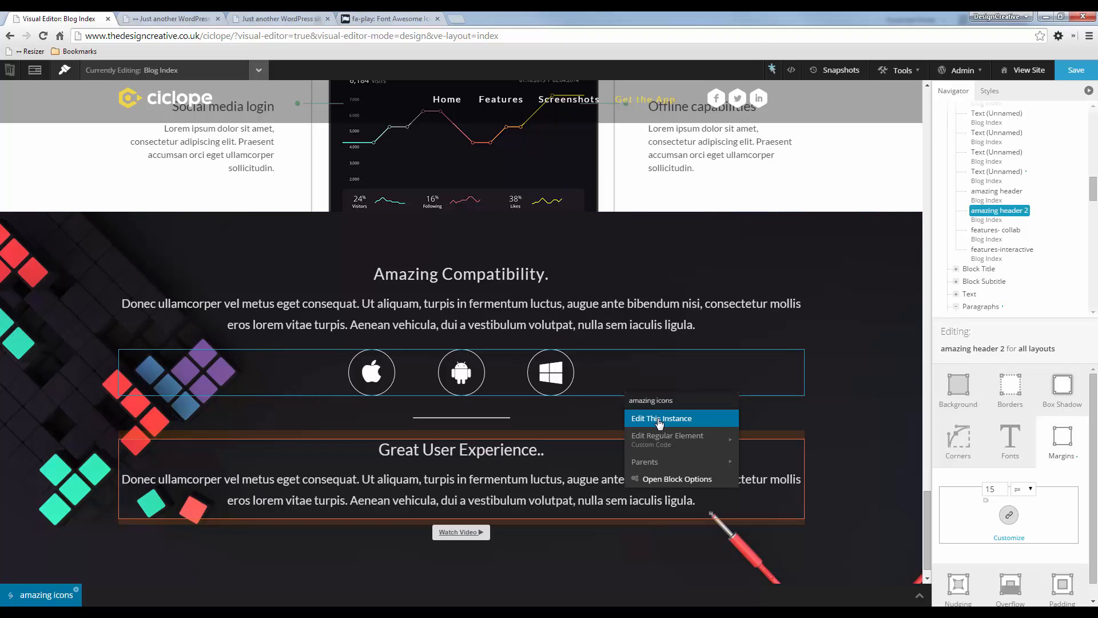
left_click(659, 419)
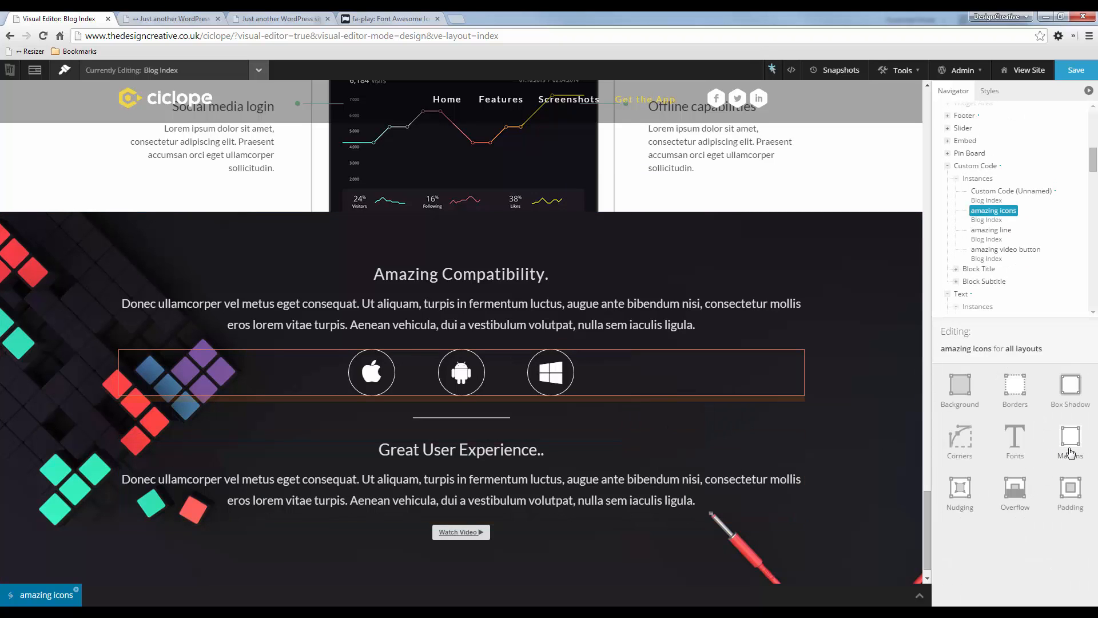
left_click(1070, 441)
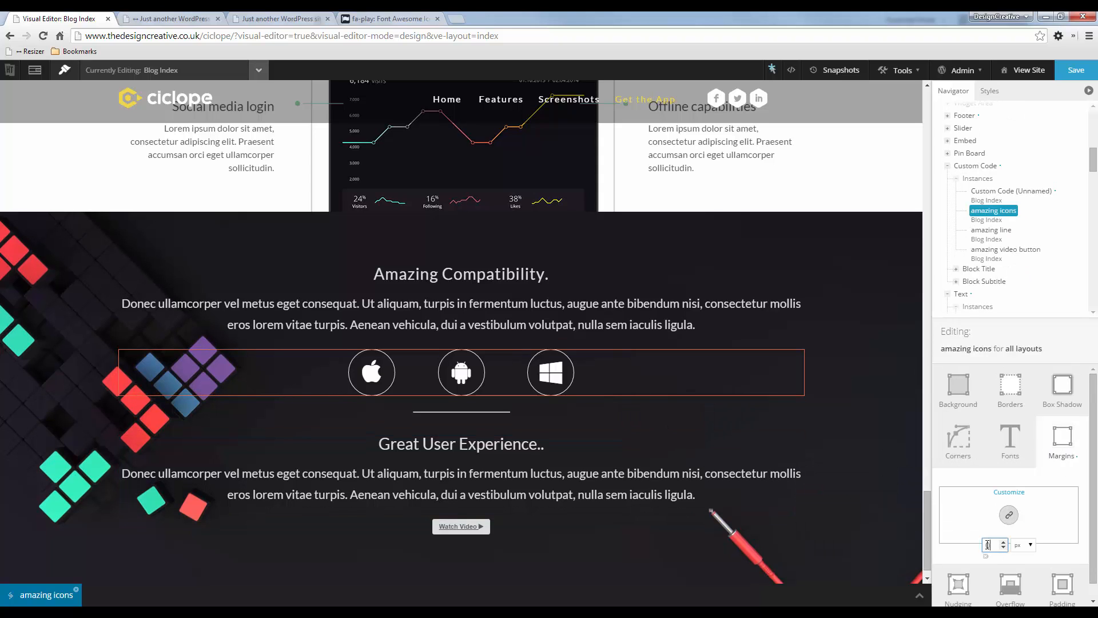
type("15")
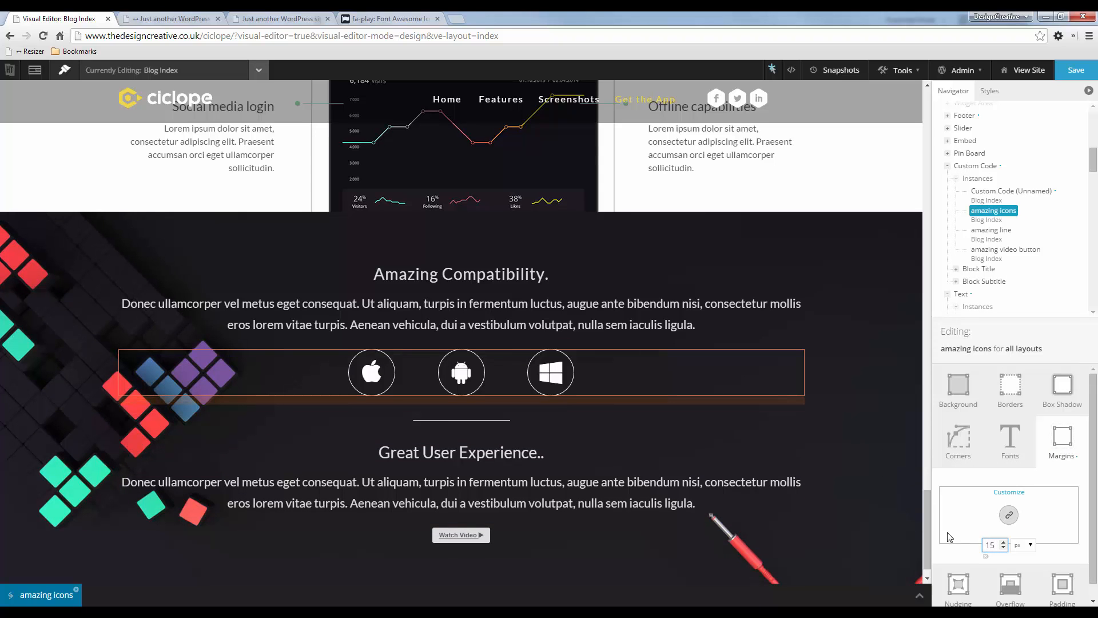
left_click(773, 69)
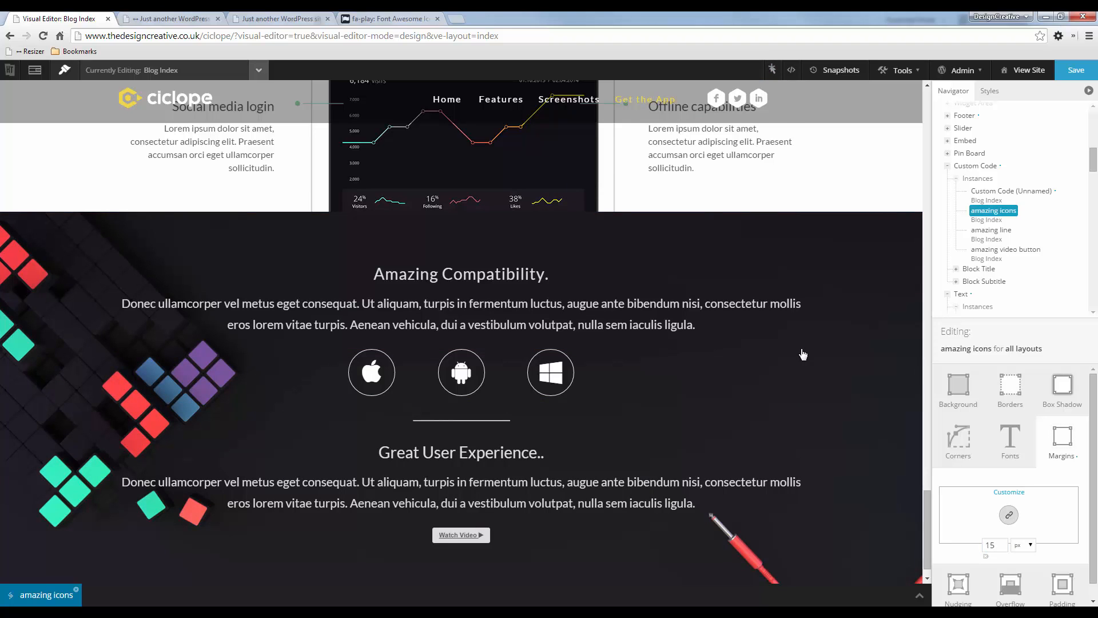
scroll(390, 439, "down", 1)
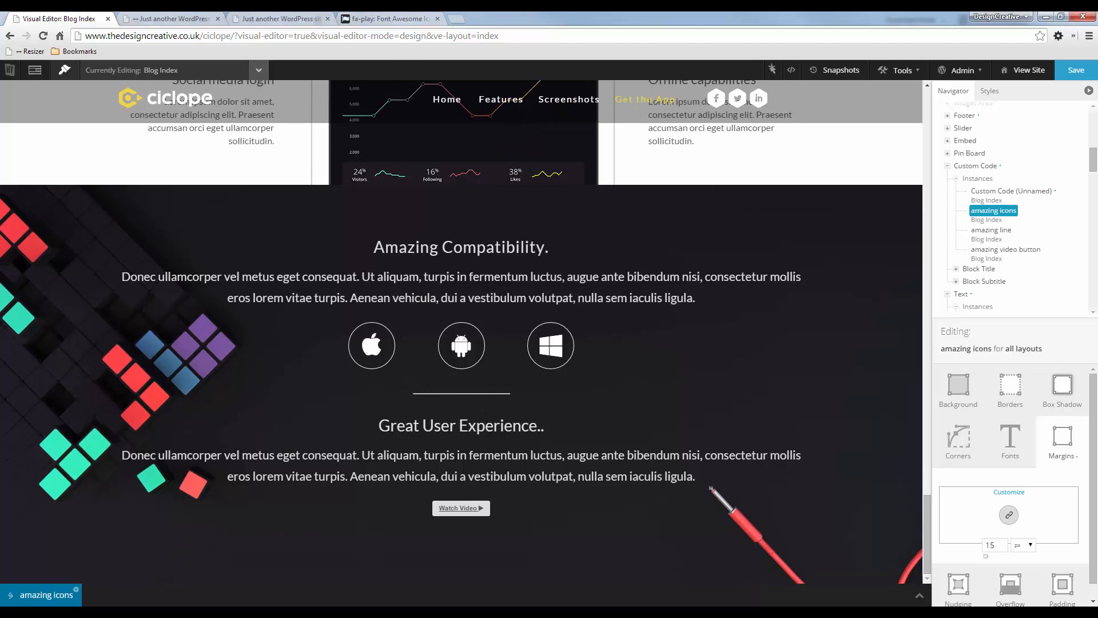
- Compare the section's spacing and video button on the site with the mock-up in Fireworks
key("alt+Tab")
scroll(681, 375, "down", 3)
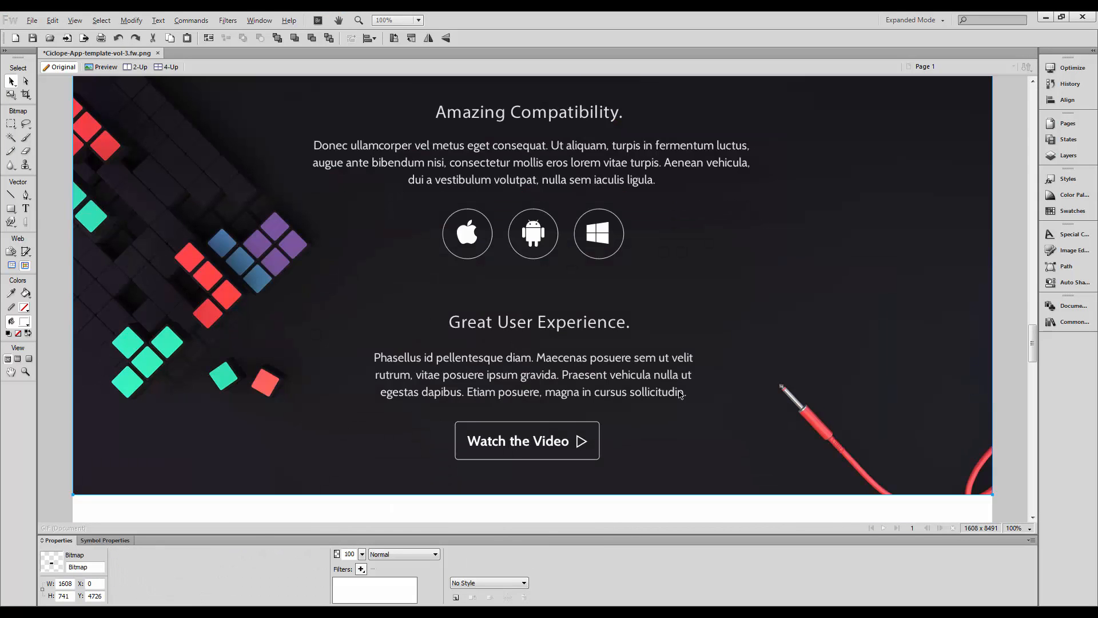
key("alt+Tab")
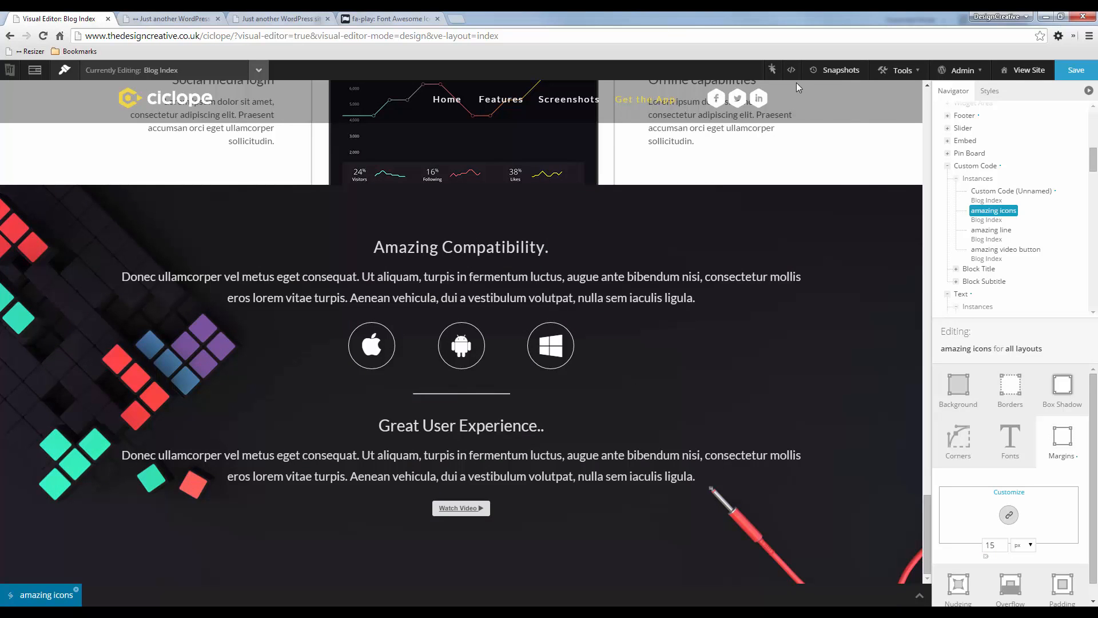
key("alt+Tab")
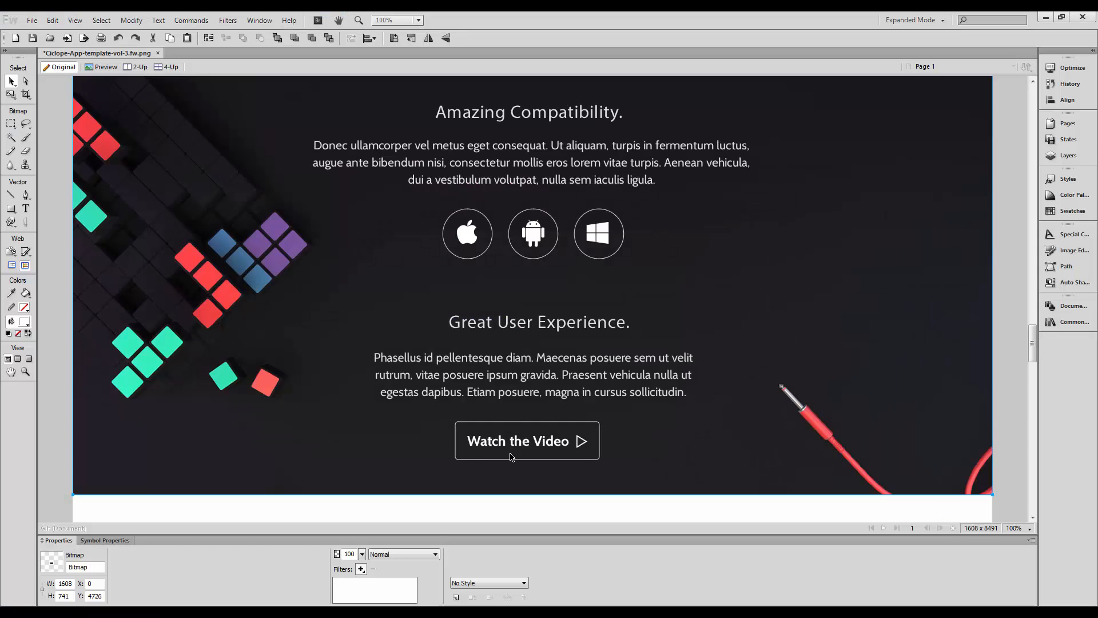
key("alt+Tab")
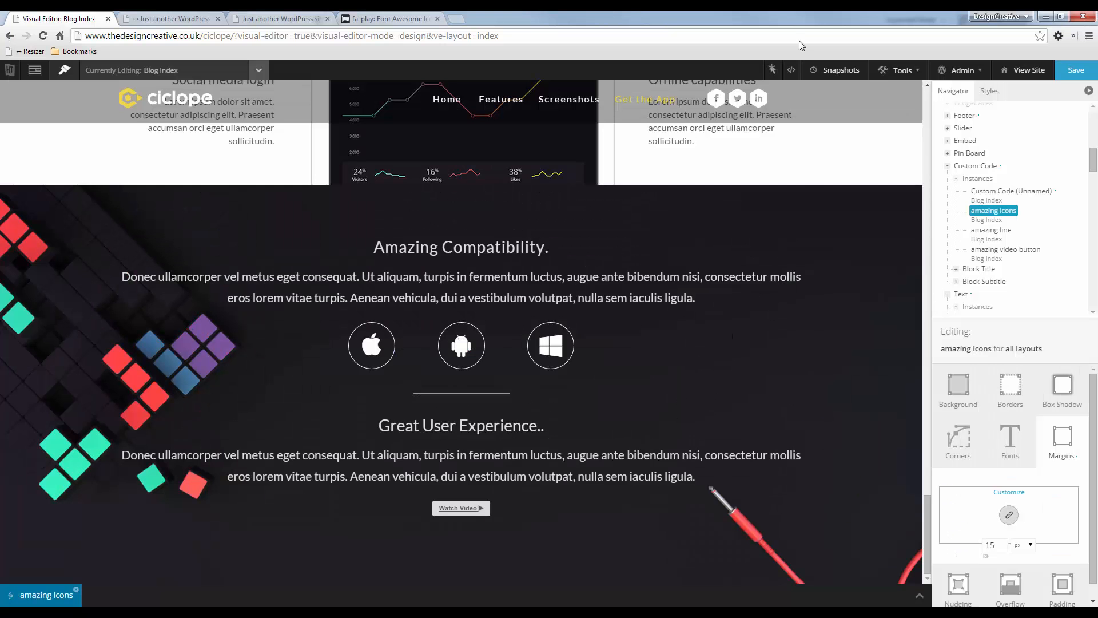
- Look up the button's id in the HTML content of the amazing video button block
left_click(773, 73)
right_click(499, 514)
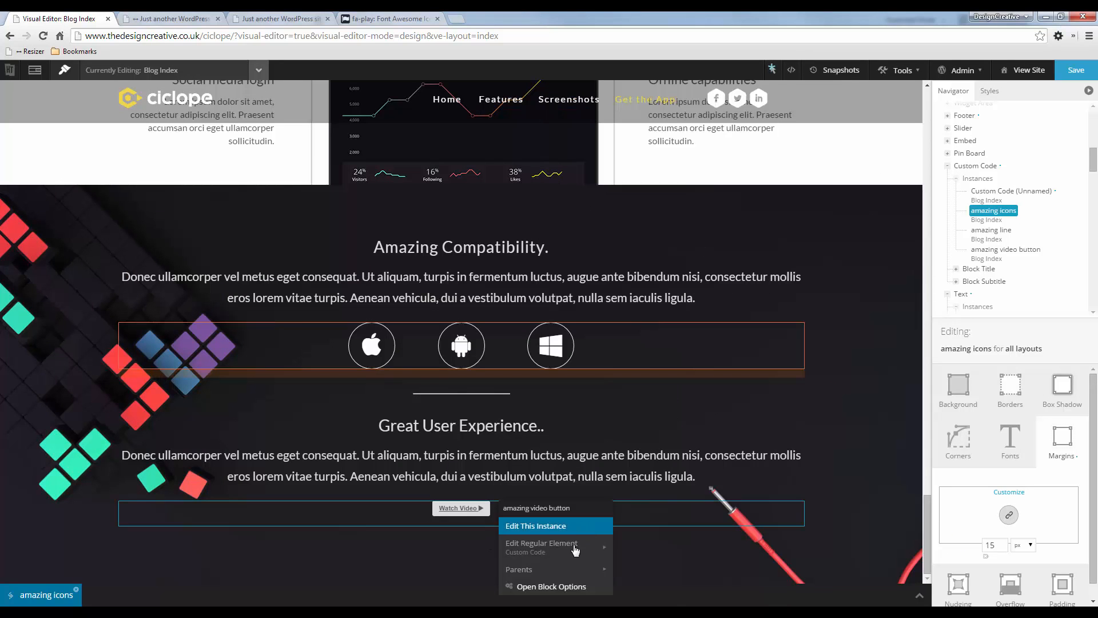
left_click(535, 586)
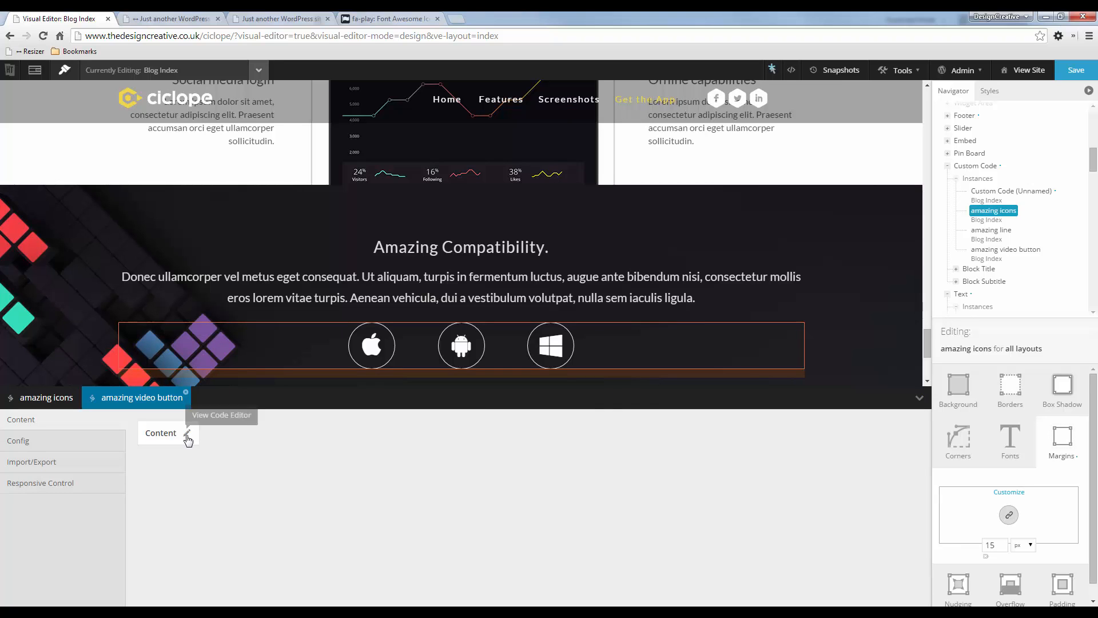
left_click(186, 433)
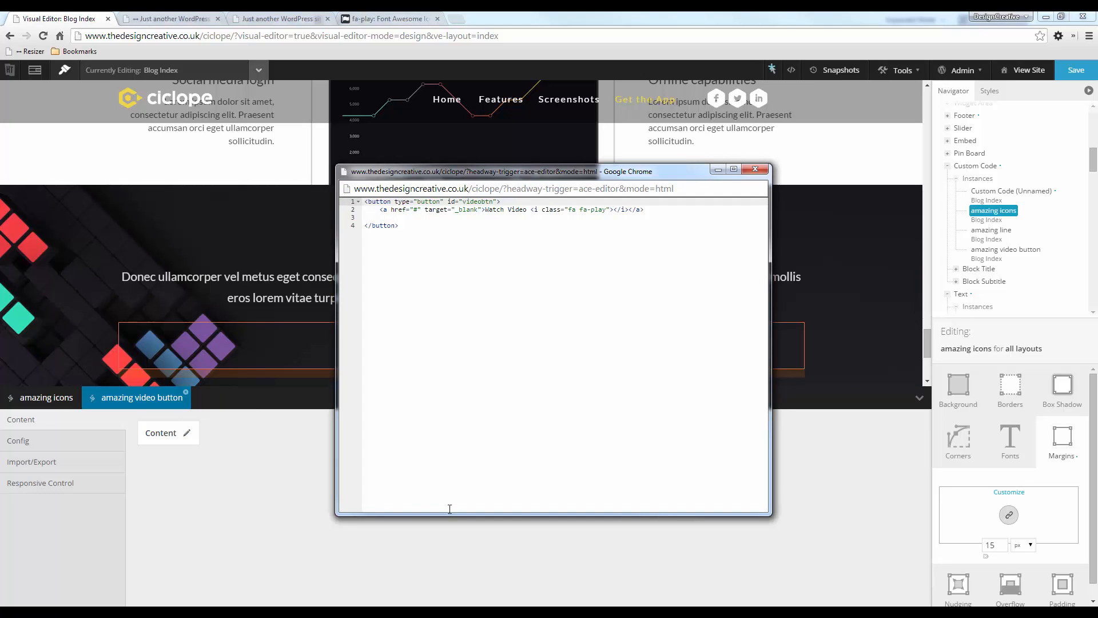
left_click(230, 510)
left_click(186, 433)
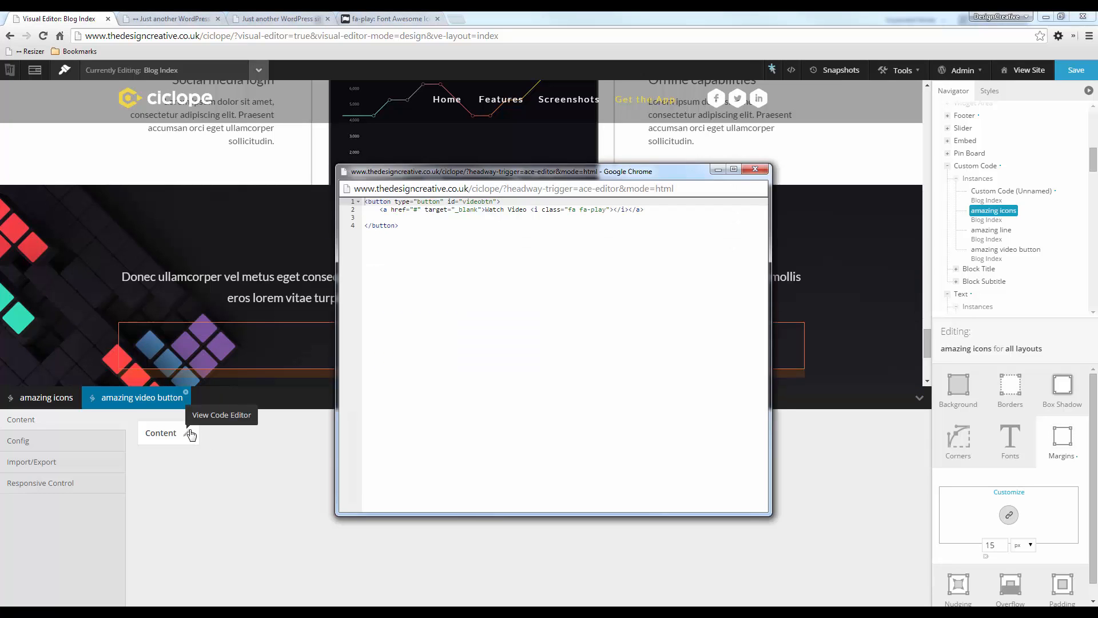
left_click(207, 508)
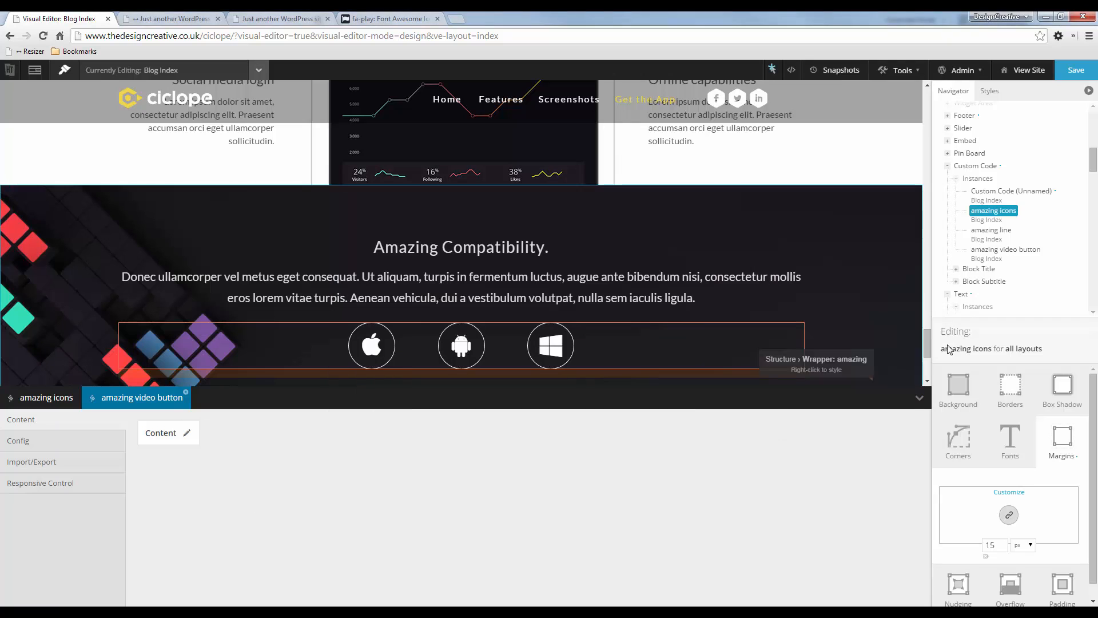
left_click(919, 397)
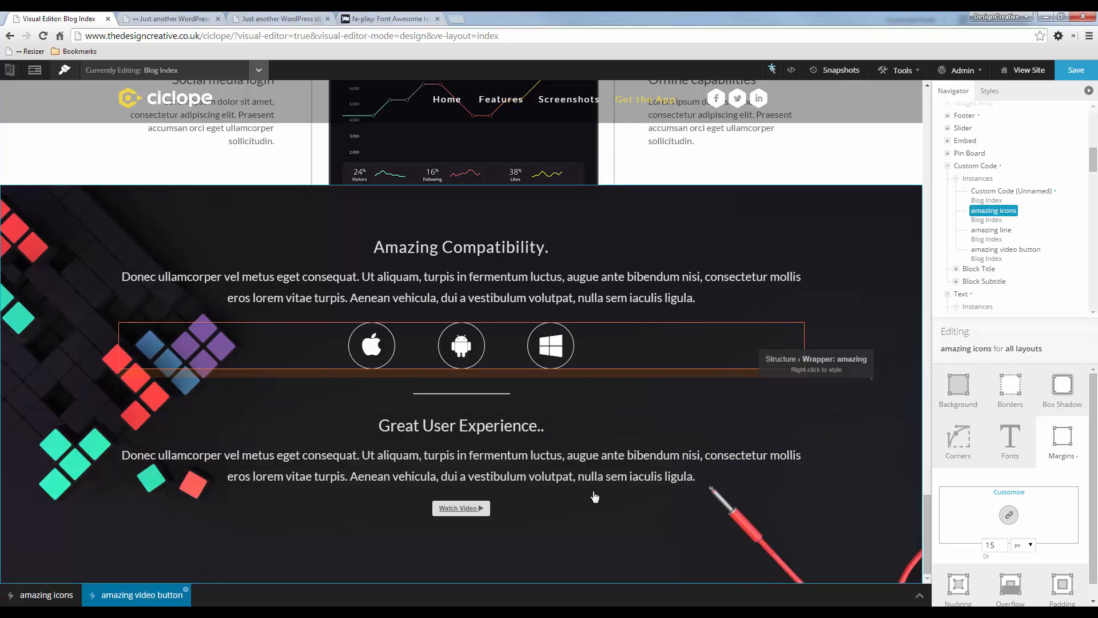
- Add a #videobtn rule containing background-color:red; below the .amazing rule in the live CSS
left_click(791, 70)
left_click_drag(587, 105, 702, 120)
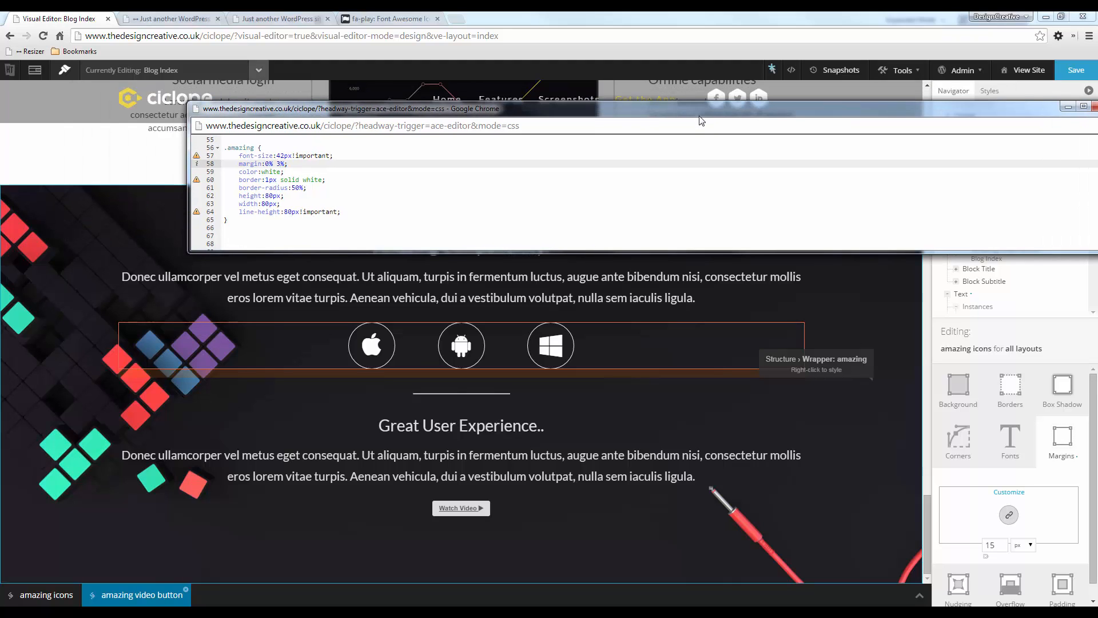
left_click(252, 229)
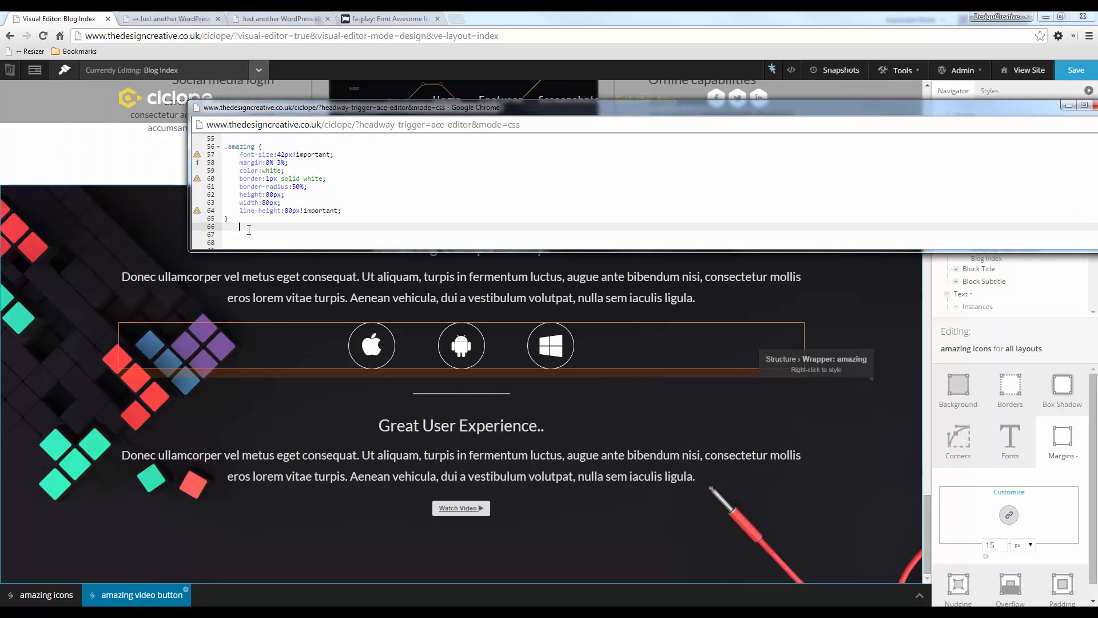
key("Return")
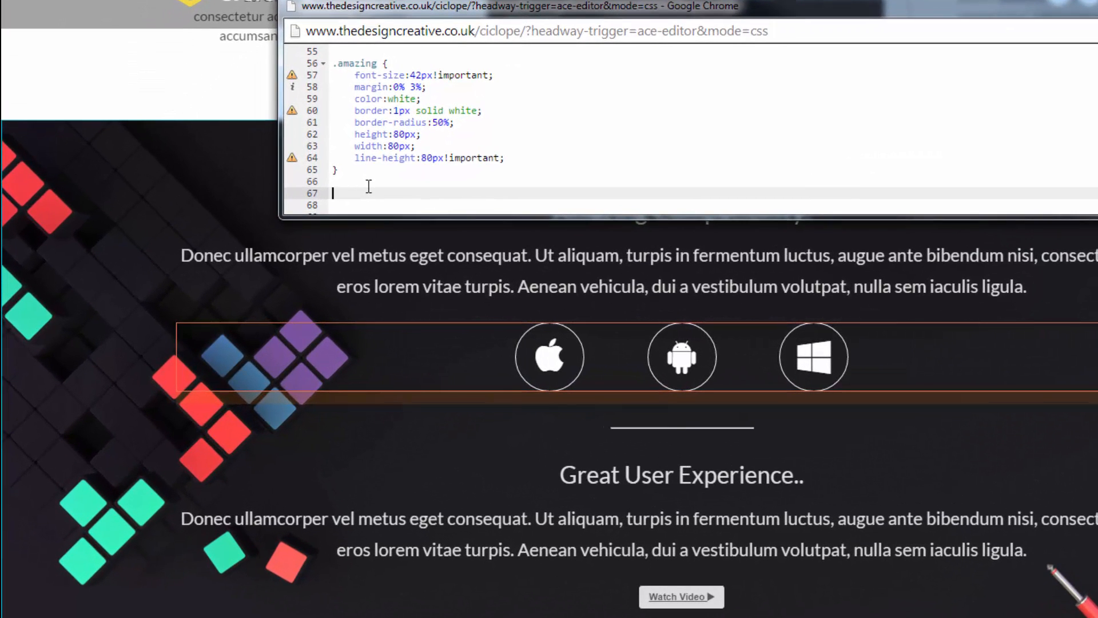
type("#videobtn {background-")
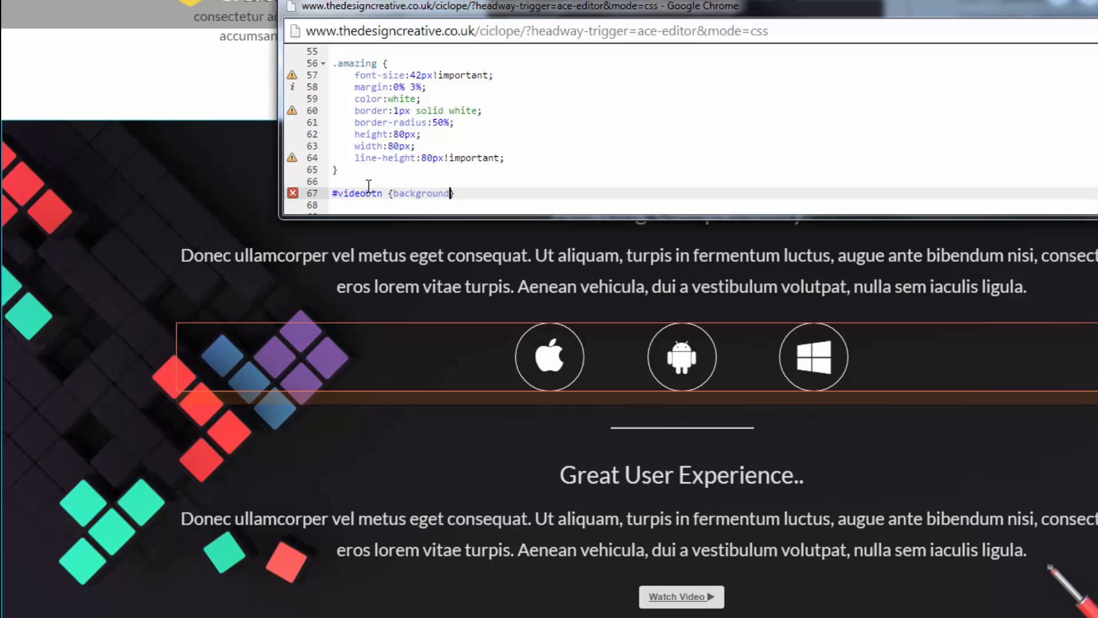
type("color:red;")
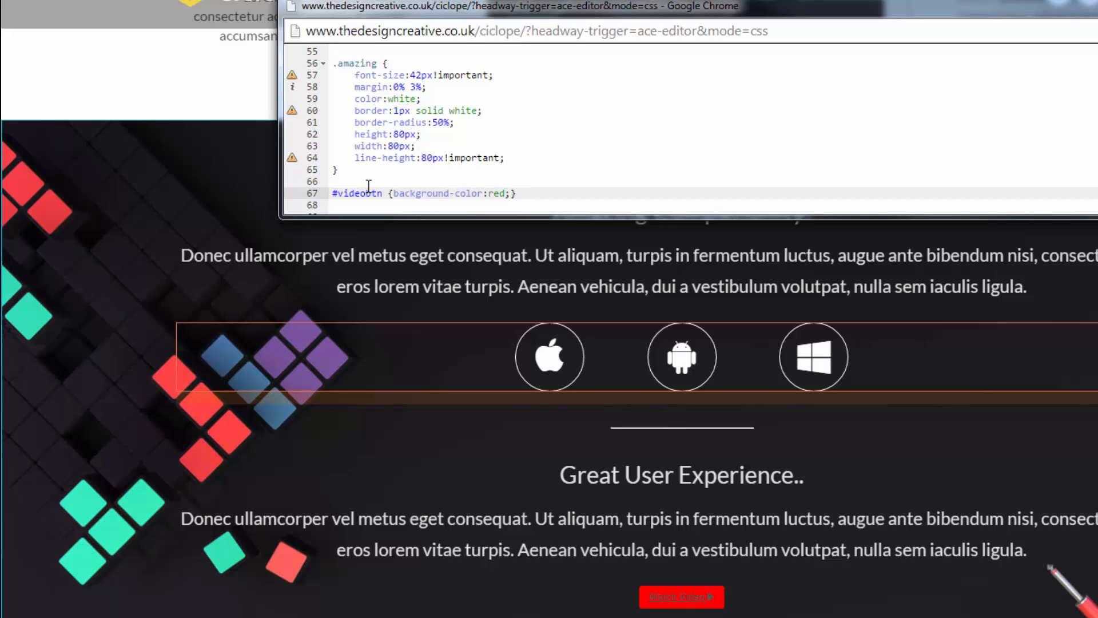
- Put the background-color declaration and the closing brace of the #videobtn rule on separate lines
key("Right")
key("Return")
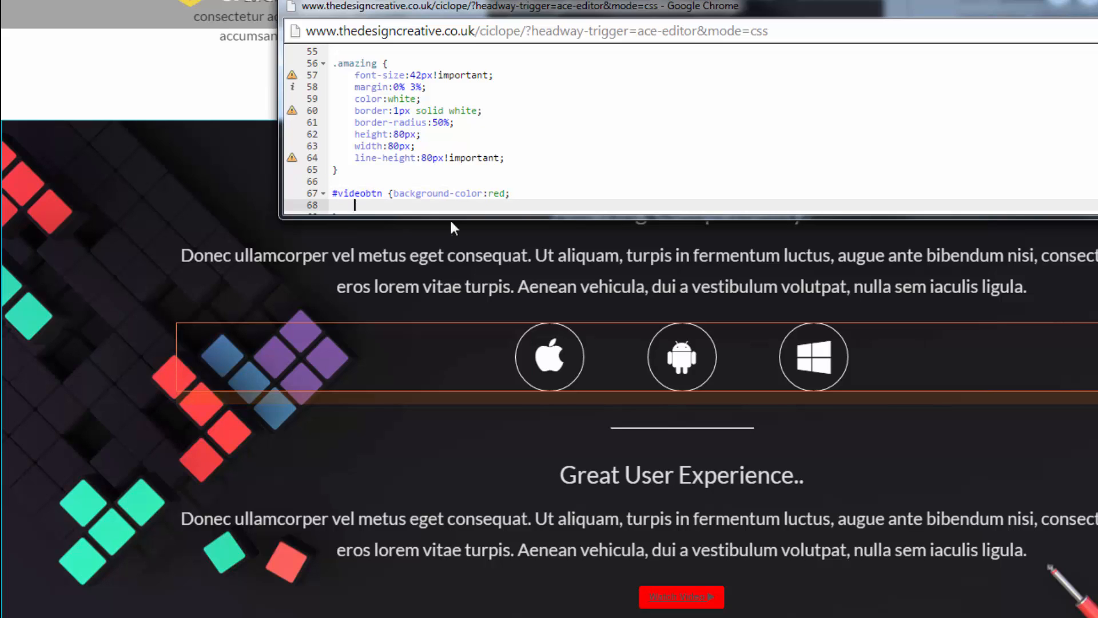
left_click(393, 194)
key("Return")
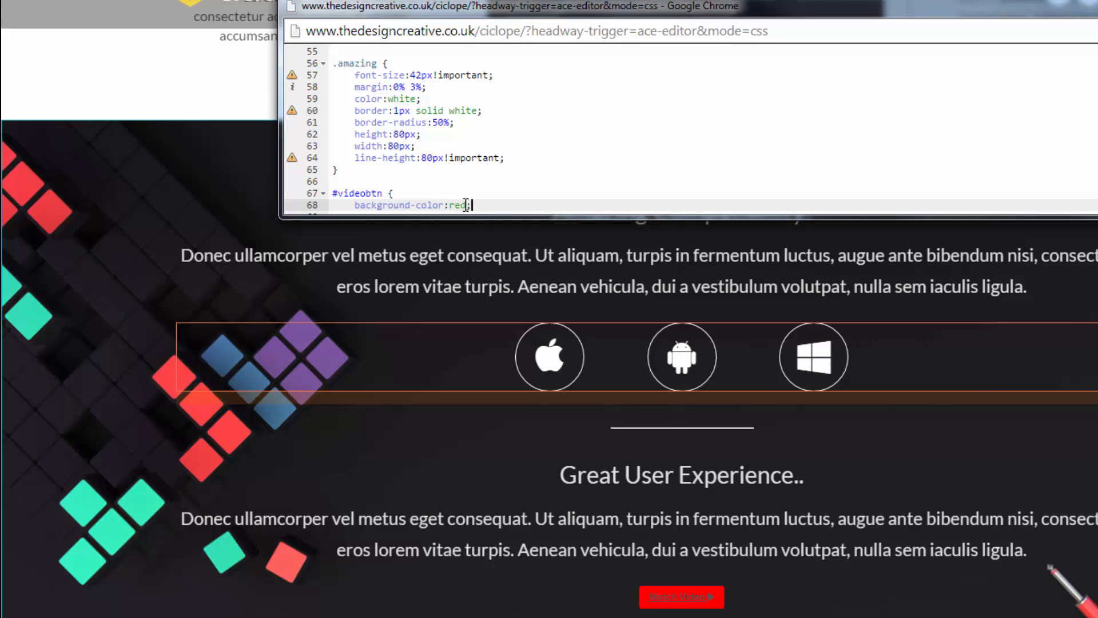
- Replace the red background declaration in the #videobtn rule with border:1px solid white; and start a new line below it
left_click_drag(469, 205, 356, 205)
type("border-")
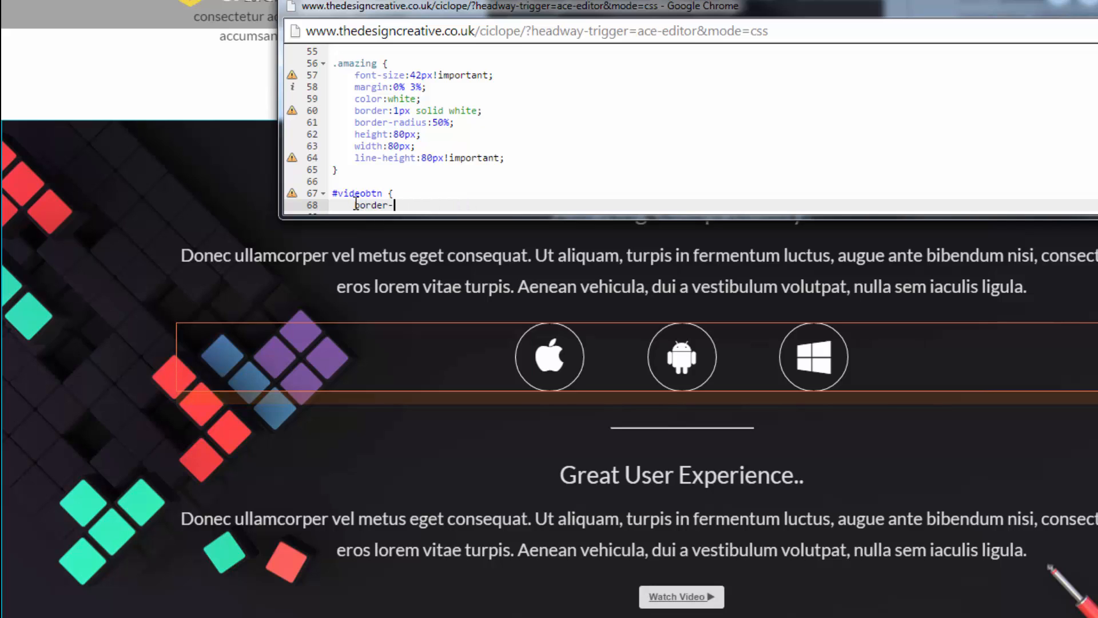
key("BackSpace")
type(":1px solid white")
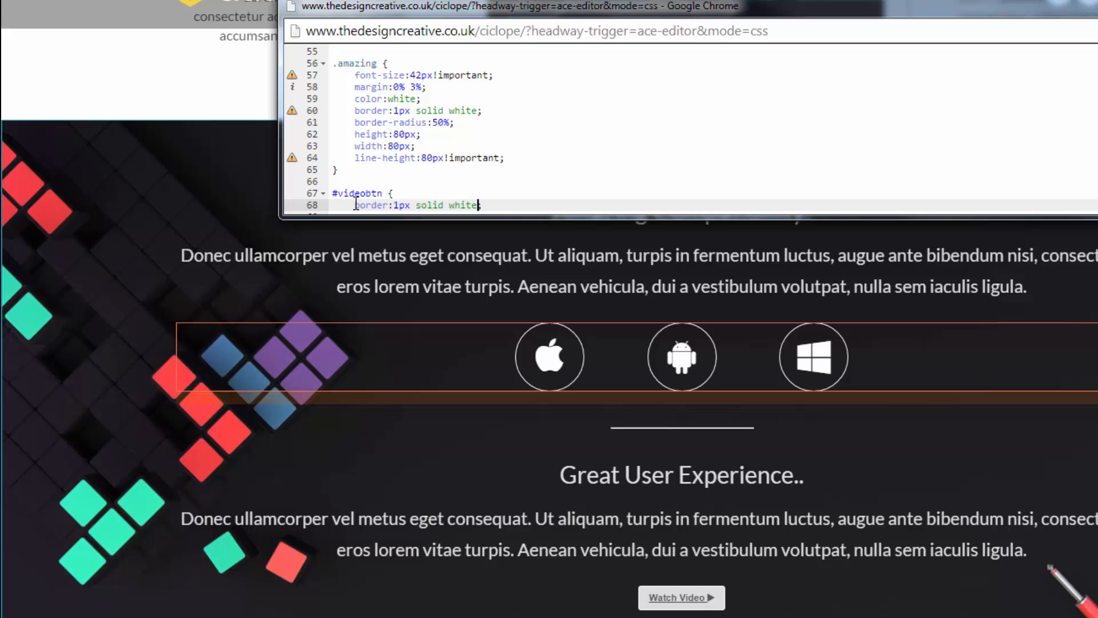
type(";")
key("Return")
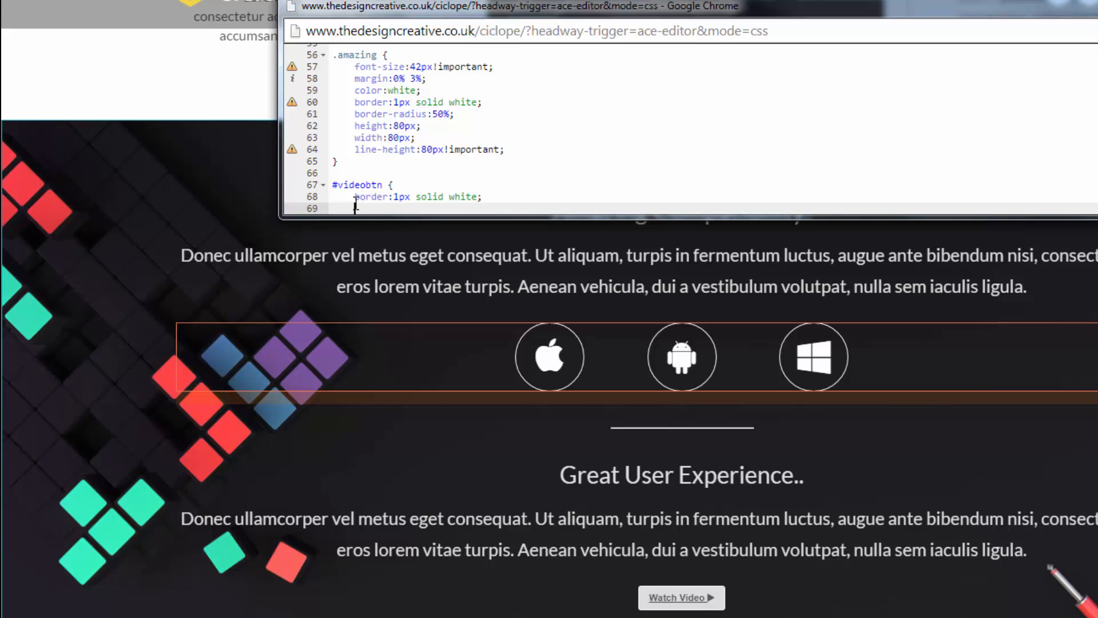
- Add an empty background-color declaration to #videobtn, sample the mock-up's dark background as #202022 in Fireworks, and return to the browser
type("background-color:;")
key("alt+Tab")
key("alt+Tab")
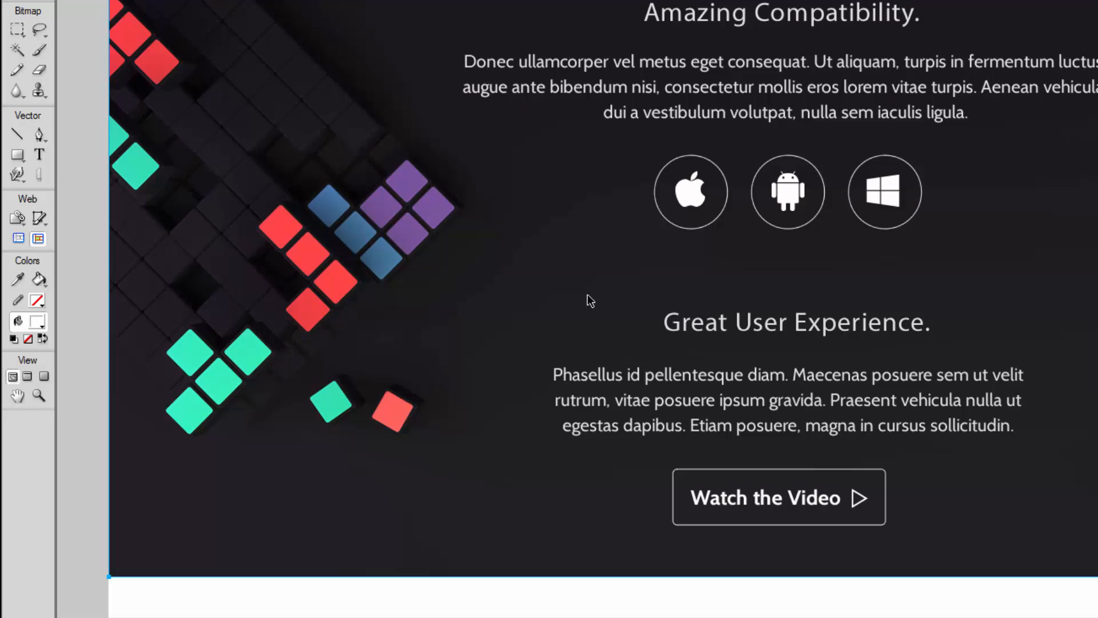
key("i")
left_click(726, 468)
left_click(38, 320)
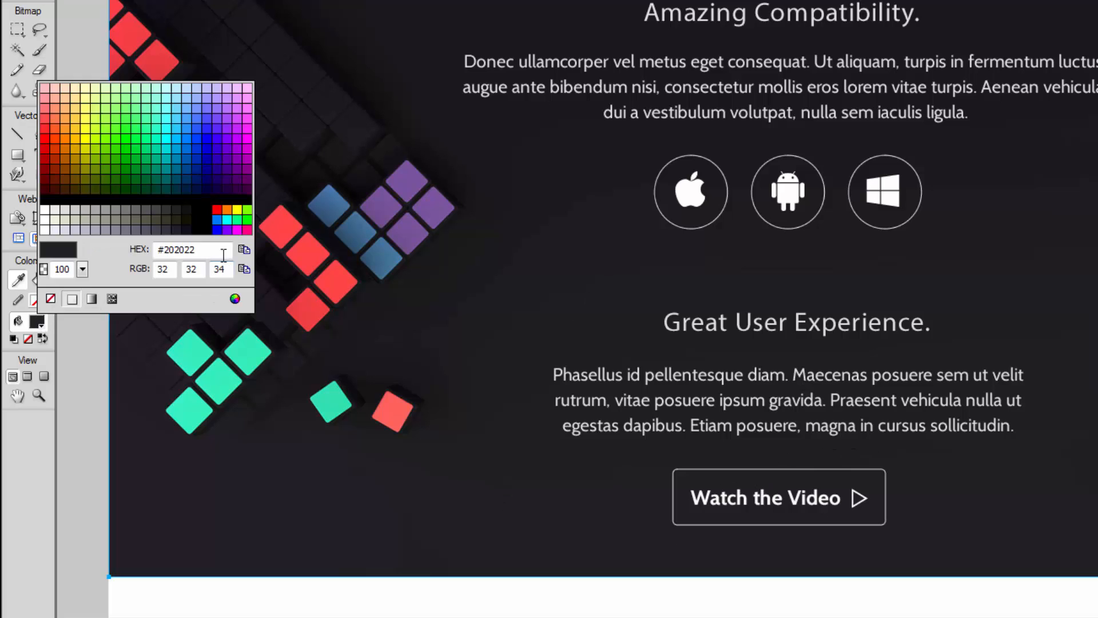
left_click(764, 346)
key("alt+Tab")
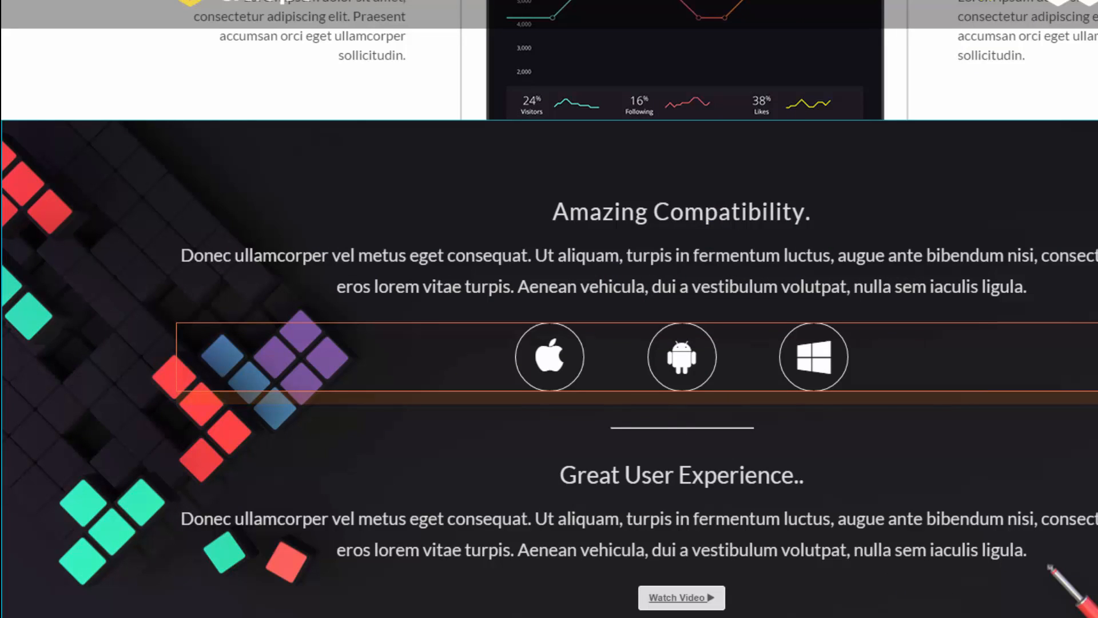
- Set the background-color of the #videobtn rule to #202022 in the live CSS and start a new line below it
key("alt+Tab")
type("#202022")
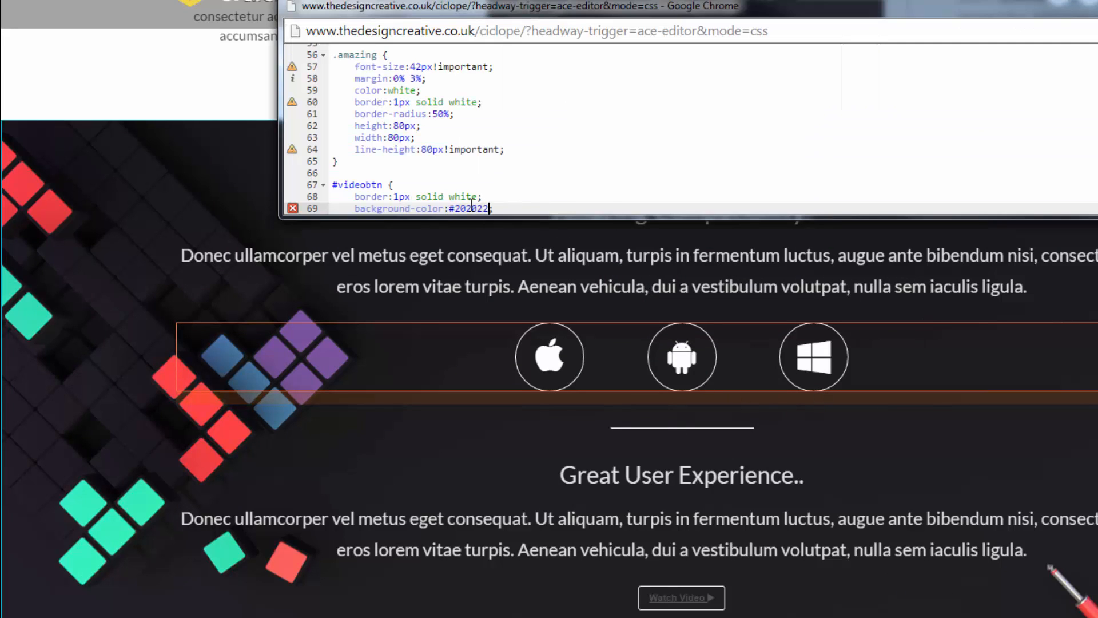
left_click(524, 206)
key("Return")
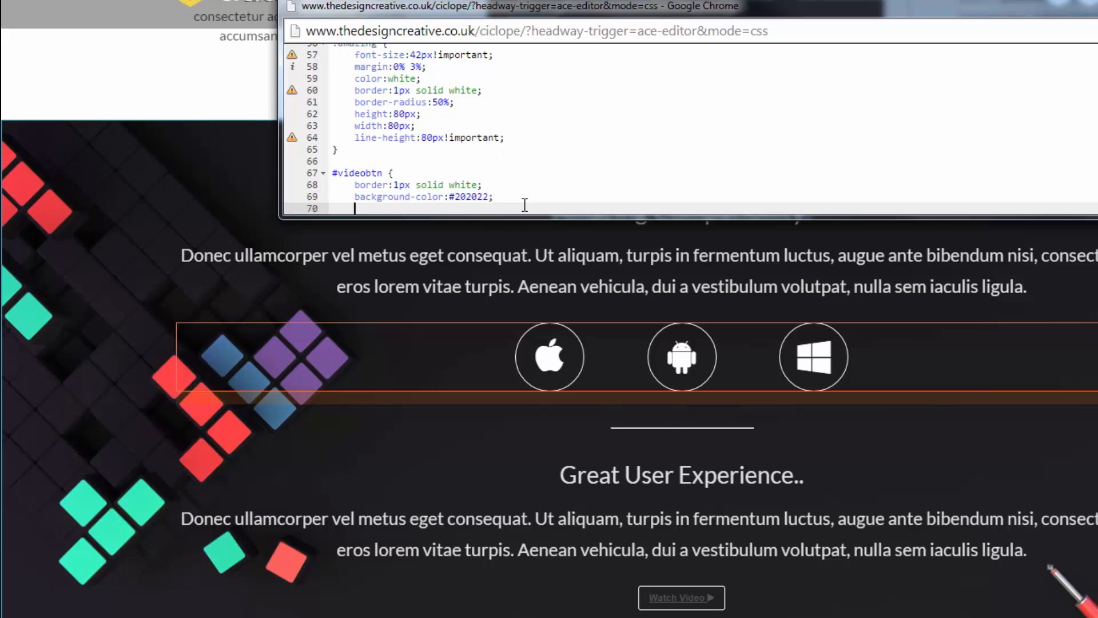
- Add a padding declaration to the #videobtn rule, trying 8% and 3% as its value
type("padding:8%;")
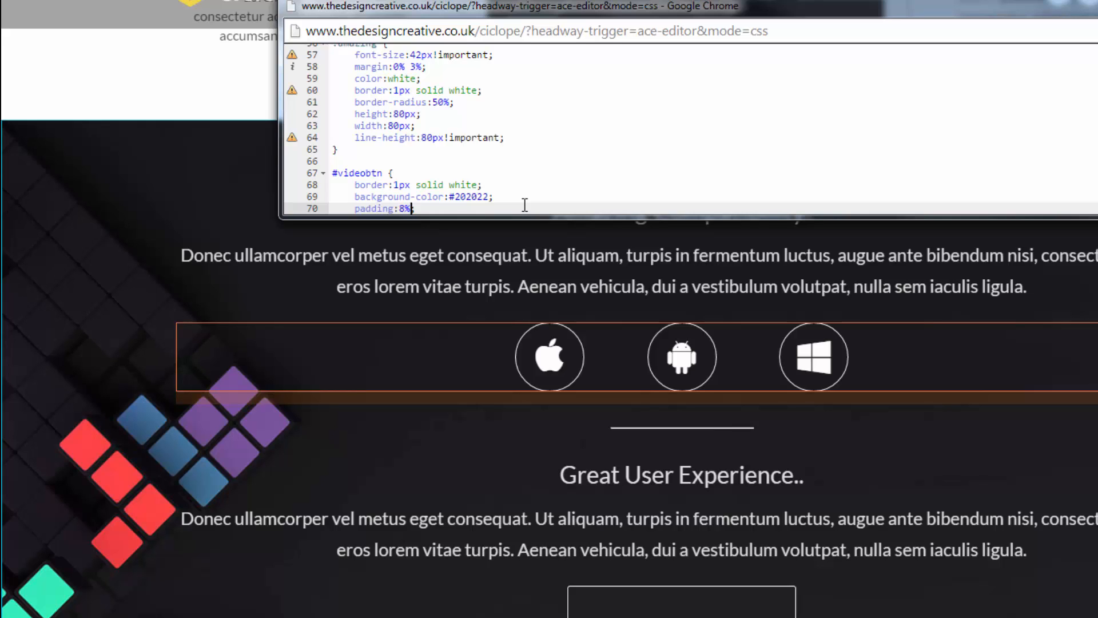
key("BackSpace")
key("BackSpace")
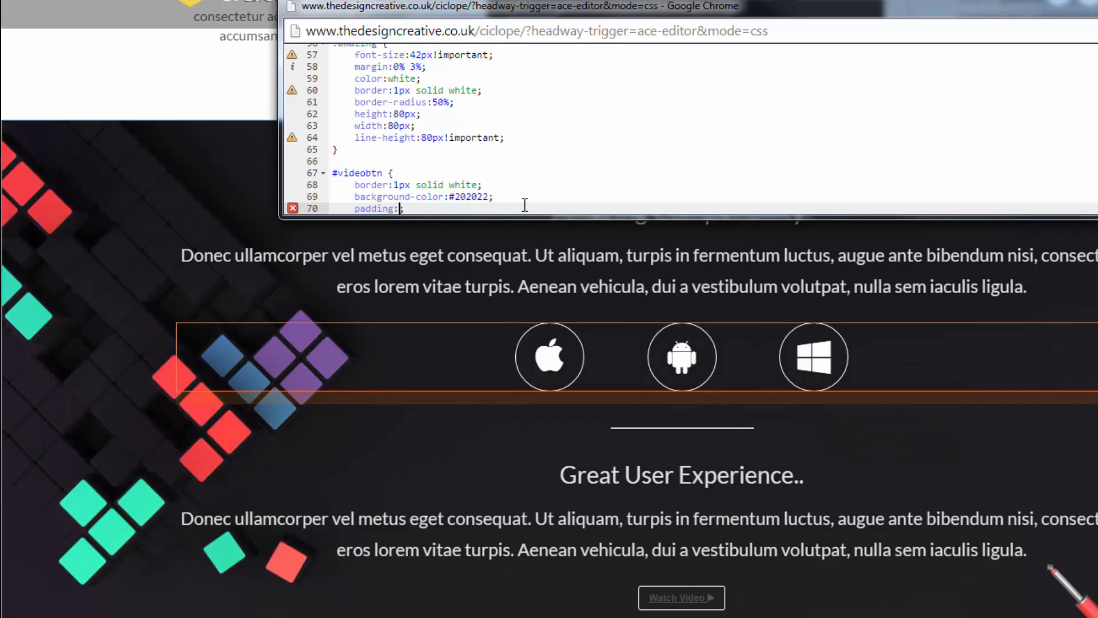
type("3%")
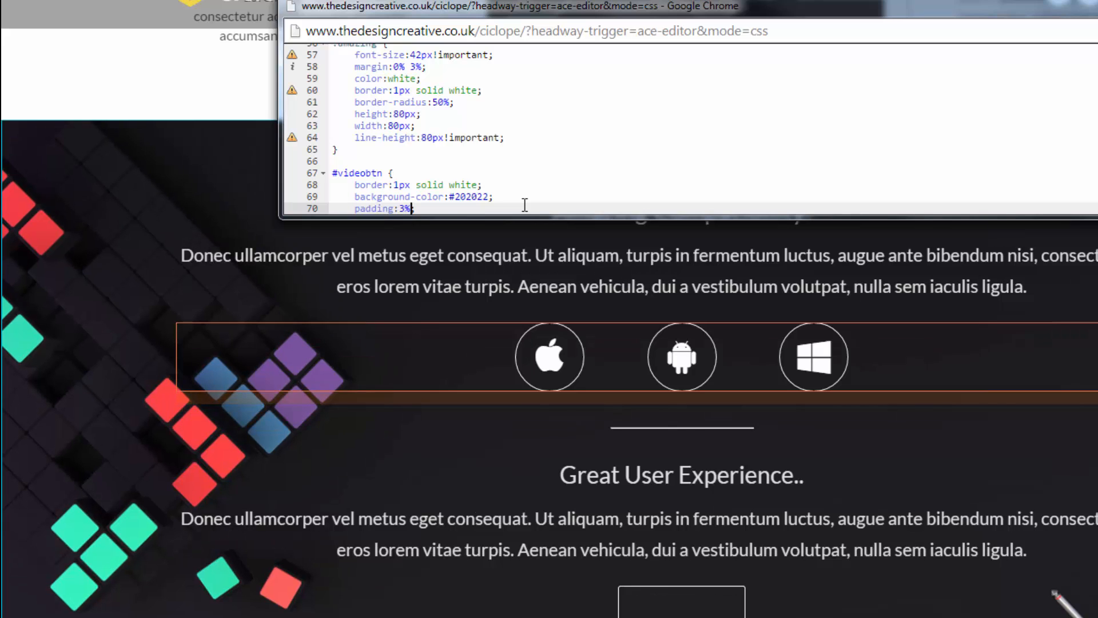
- Set the #videobtn padding to 2% 8%
key("BackSpace")
key("BackSpace")
type("2")
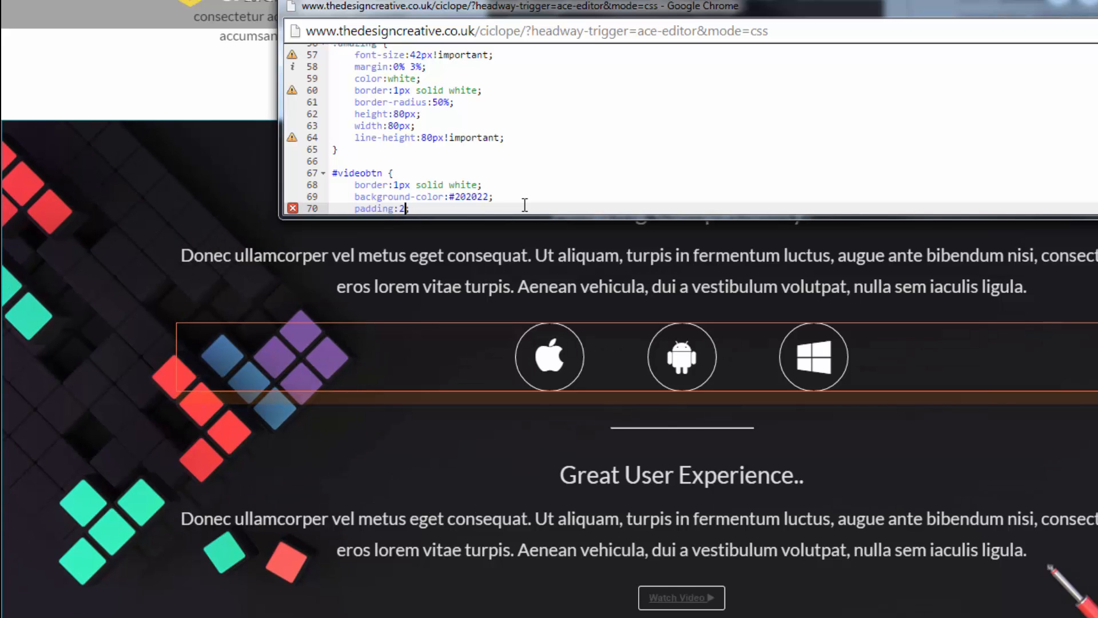
type("%")
key("End")
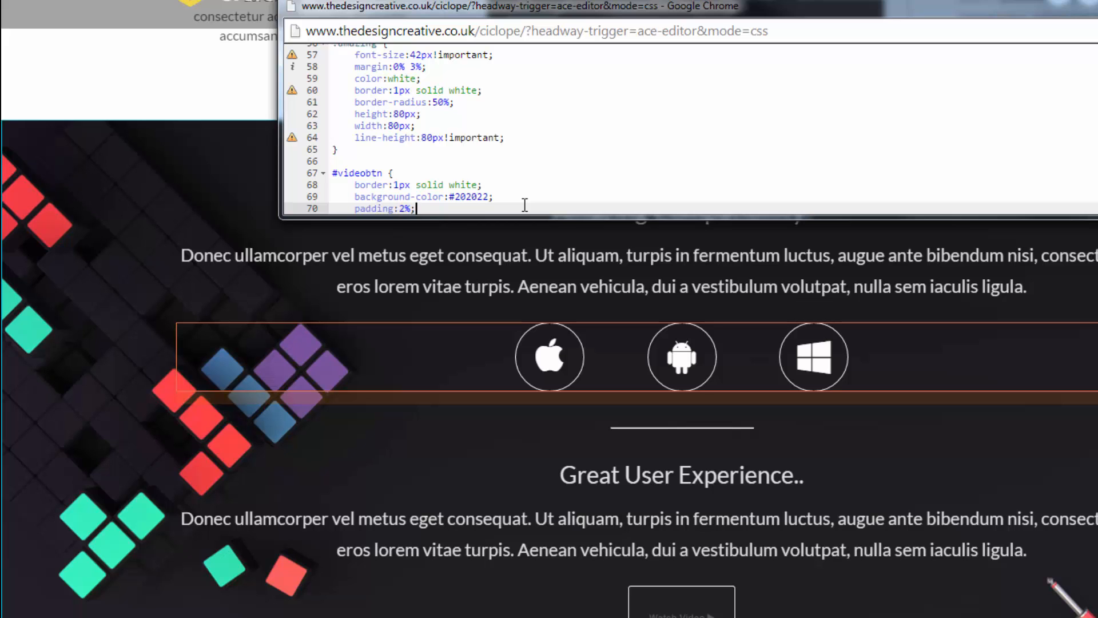
key("Left")
type("8%")
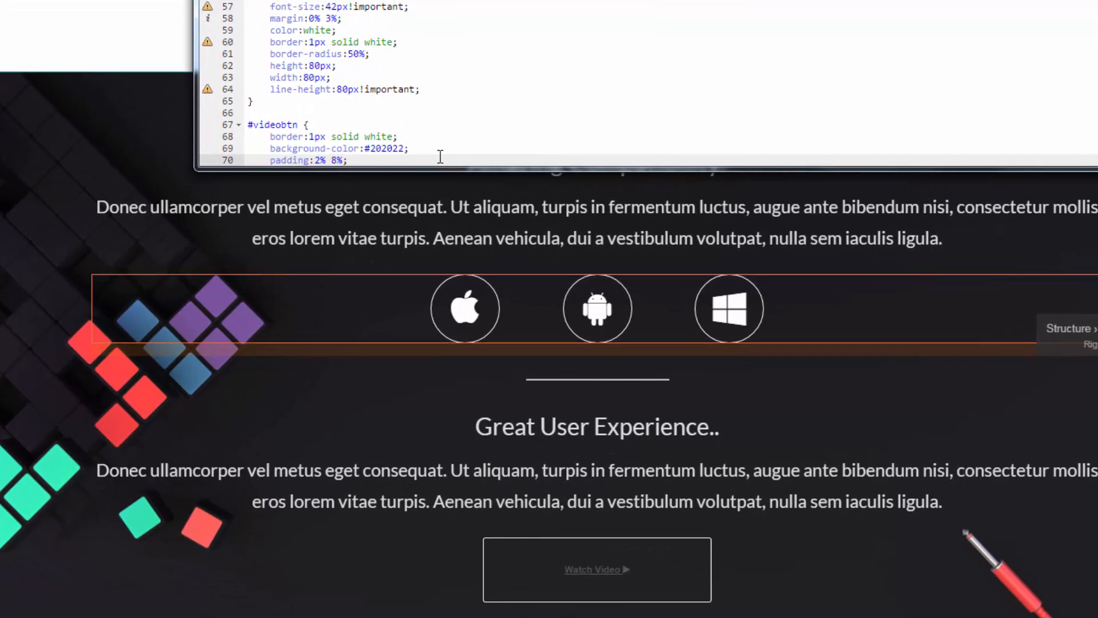
- Close the HTML editor window holding the button markup, check the button in the Fireworks mock-up, and return to the live CSS editor
key("alt+Tab")
key("alt+Tab")
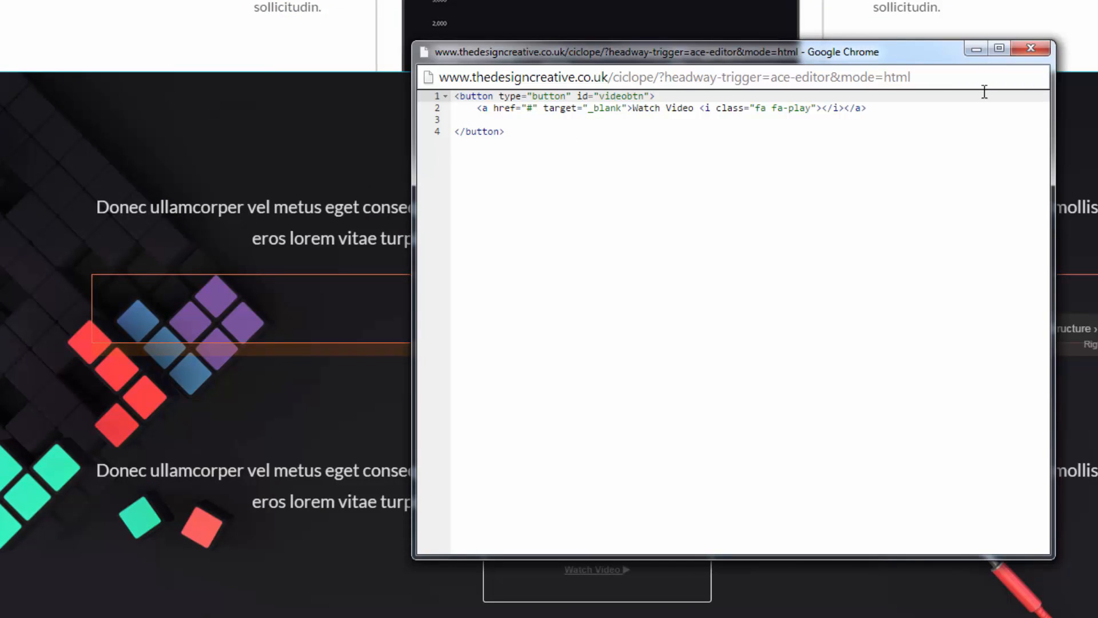
left_click(1028, 48)
key("alt+Tab")
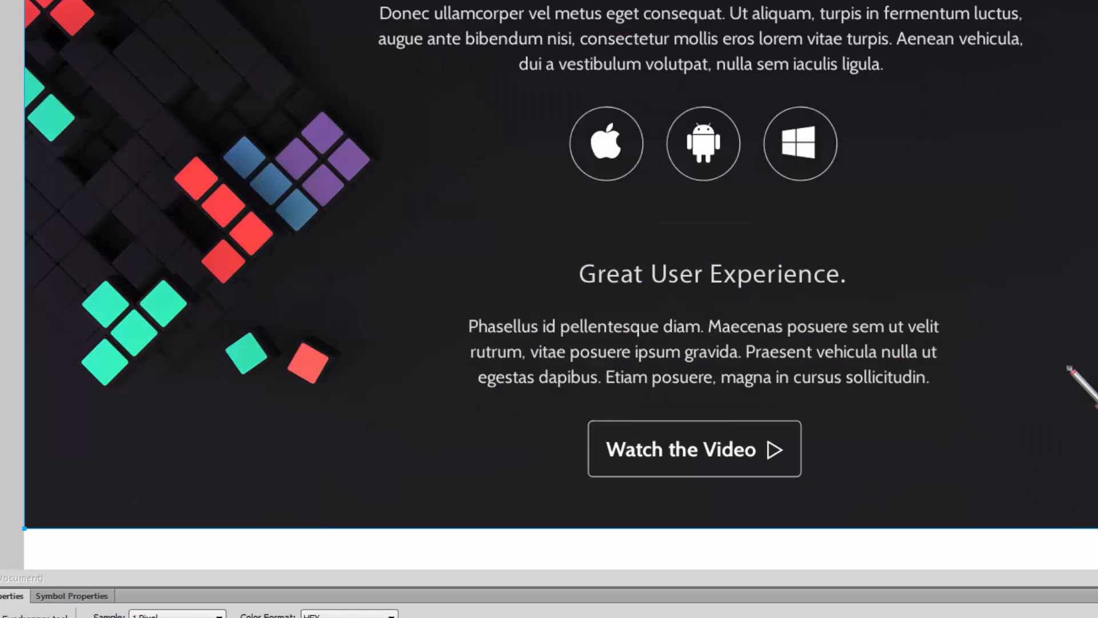
key("alt+Tab")
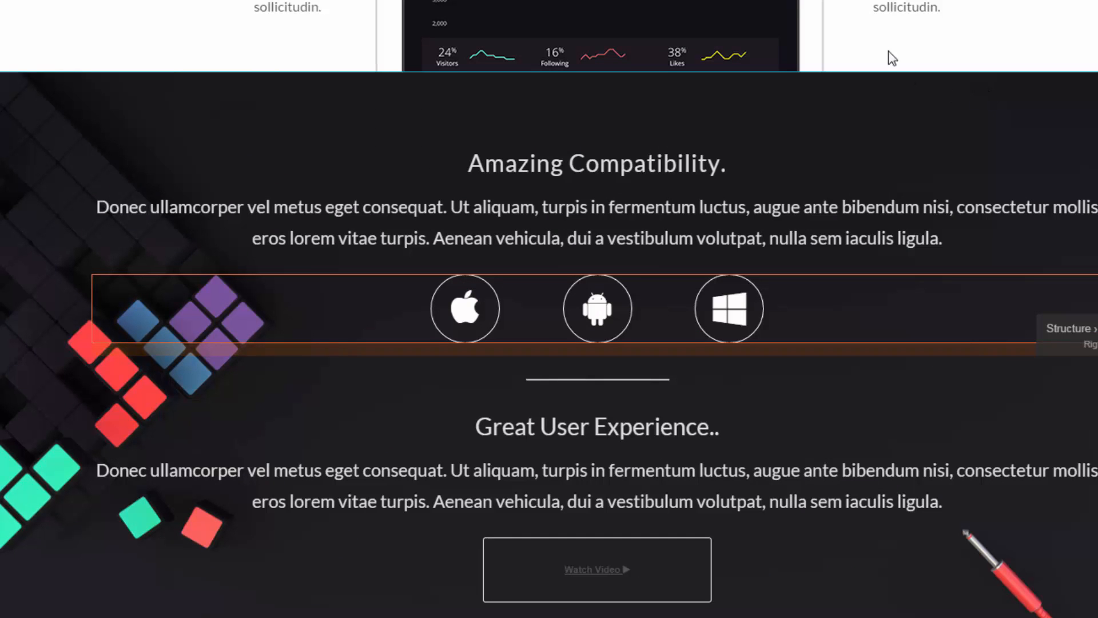
key("alt+Tab")
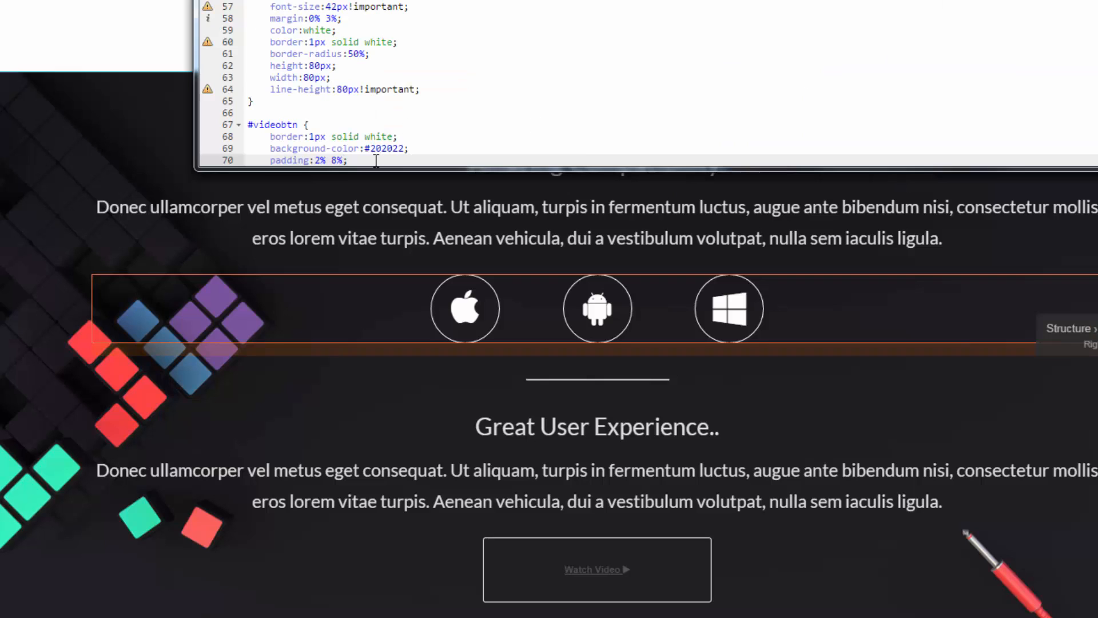
- Duplicate the whole #videobtn rule directly below the original in the live CSS
scroll(389, 103, "down", 1)
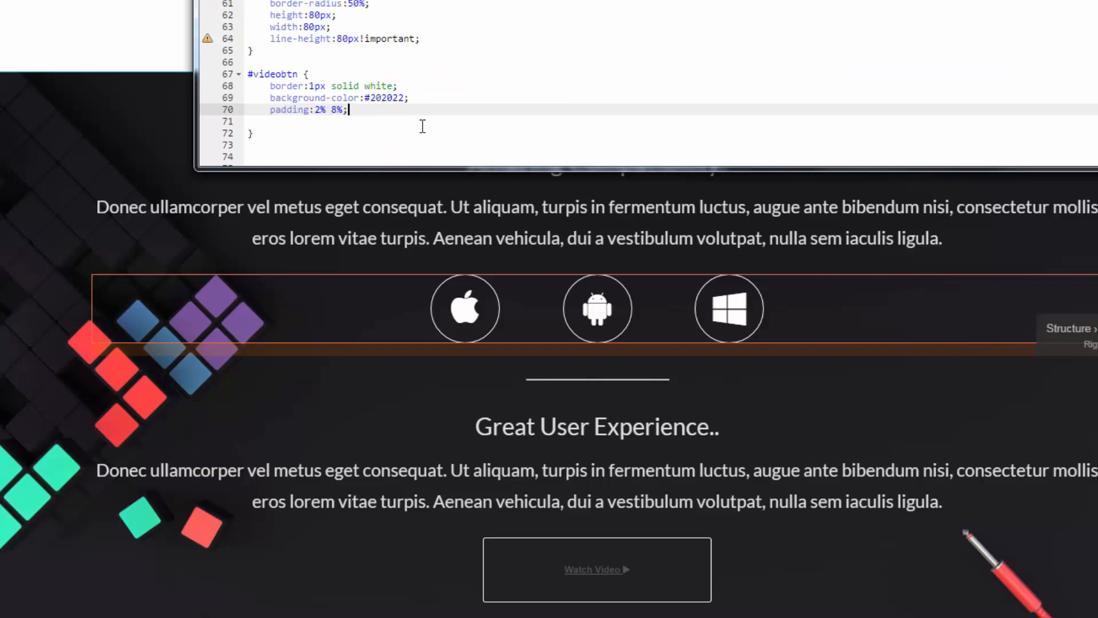
left_click_drag(282, 132, 251, 74)
key("ctrl+c")
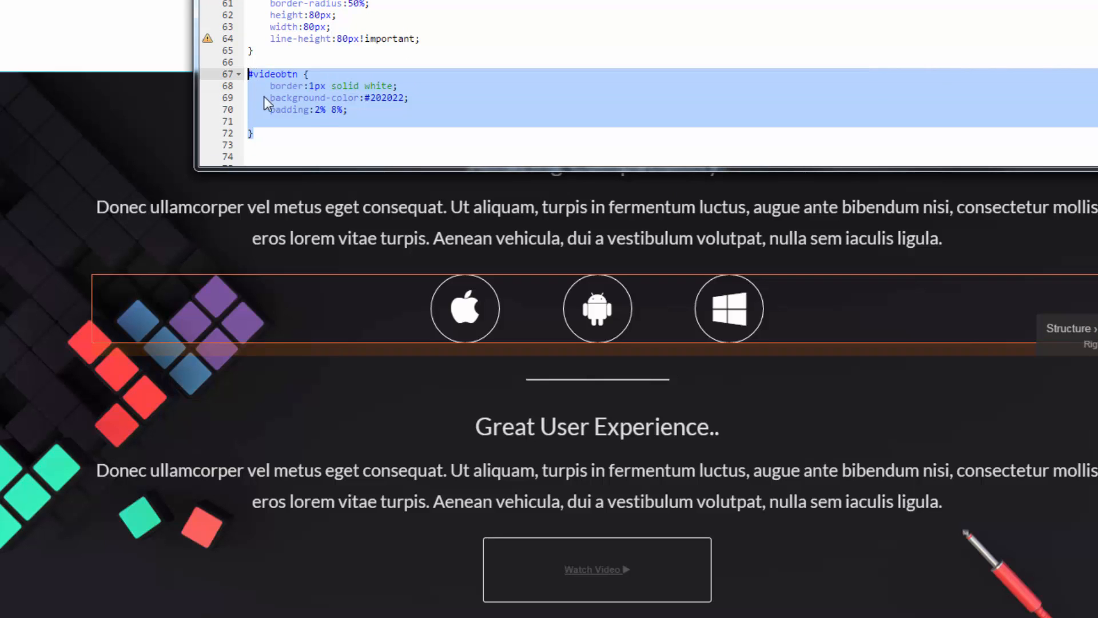
left_click(300, 135)
key("Return")
key("Return")
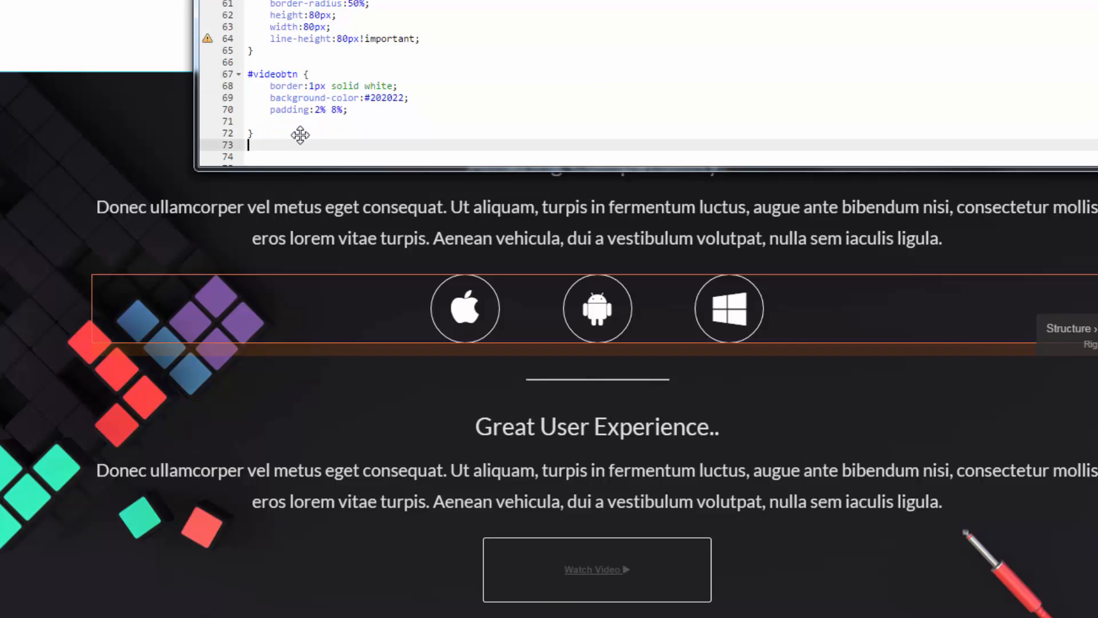
key("ctrl+v")
- Change the duplicated rule's selector to #videobtn a and remove its border, background-color and padding declarations
left_click(307, 102)
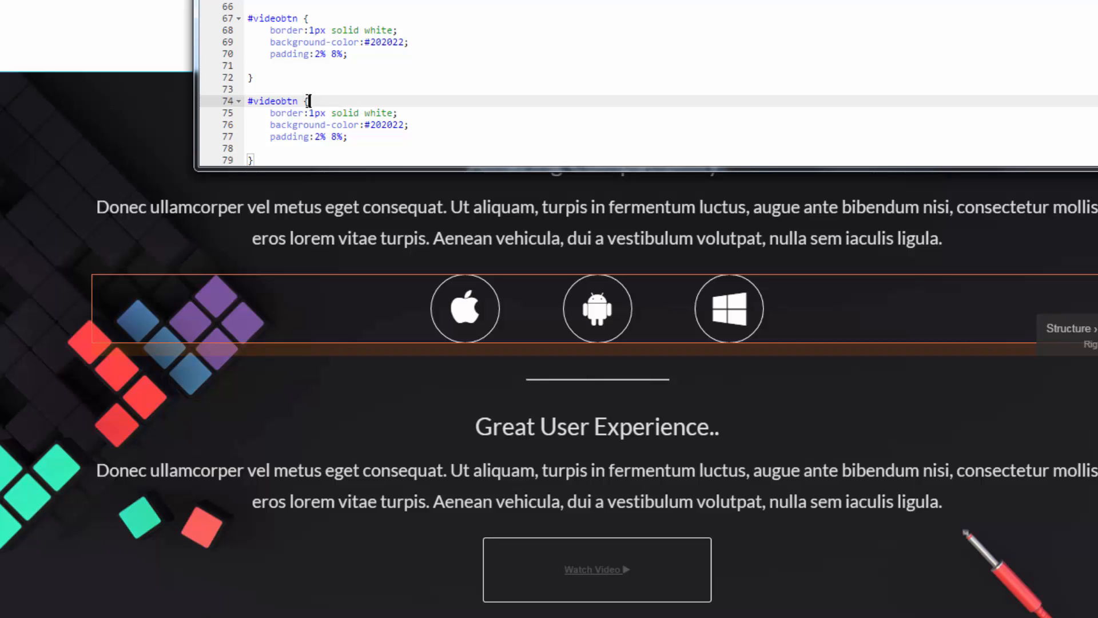
type("a")
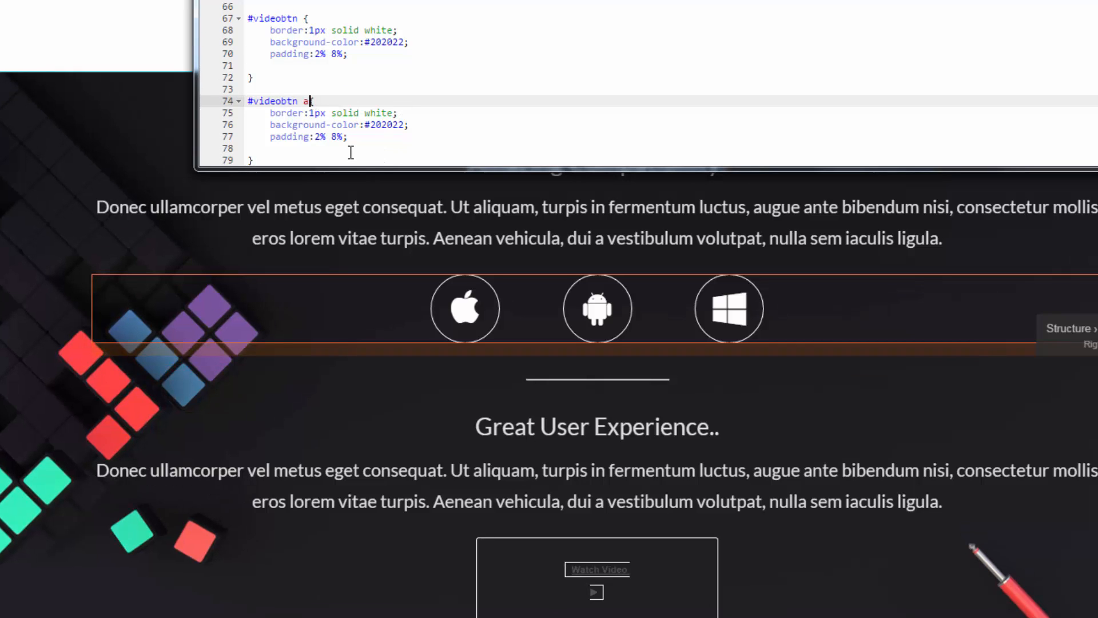
left_click_drag(348, 137, 265, 112)
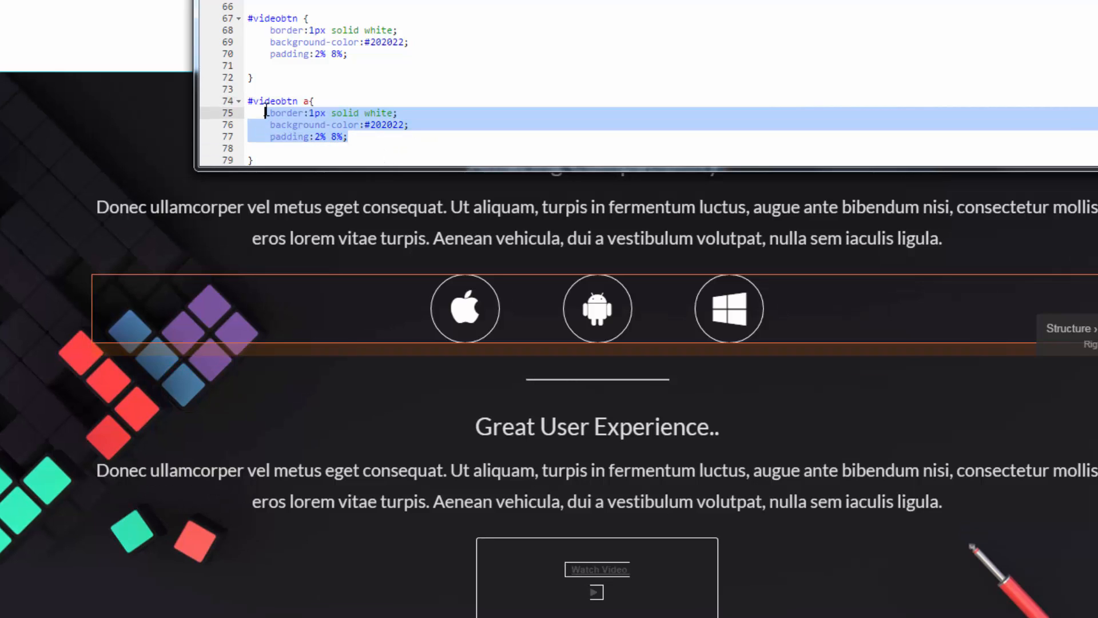
key("BackSpace")
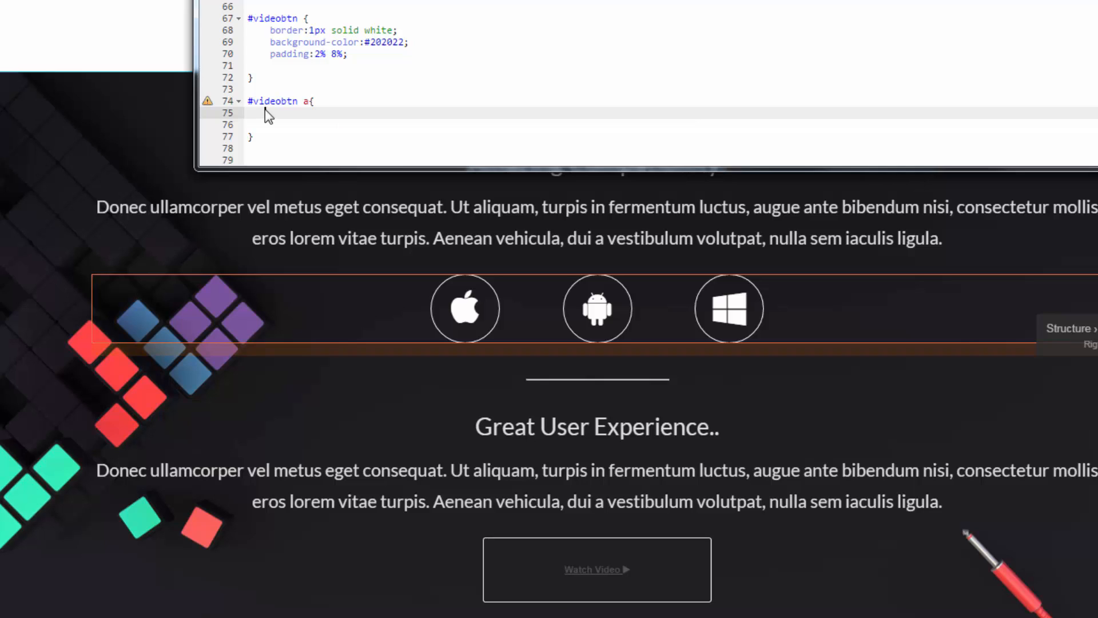
- Add color:white;, text-decoration:none; and font-size:30px; to the #videobtn a rule
type("olor:white;")
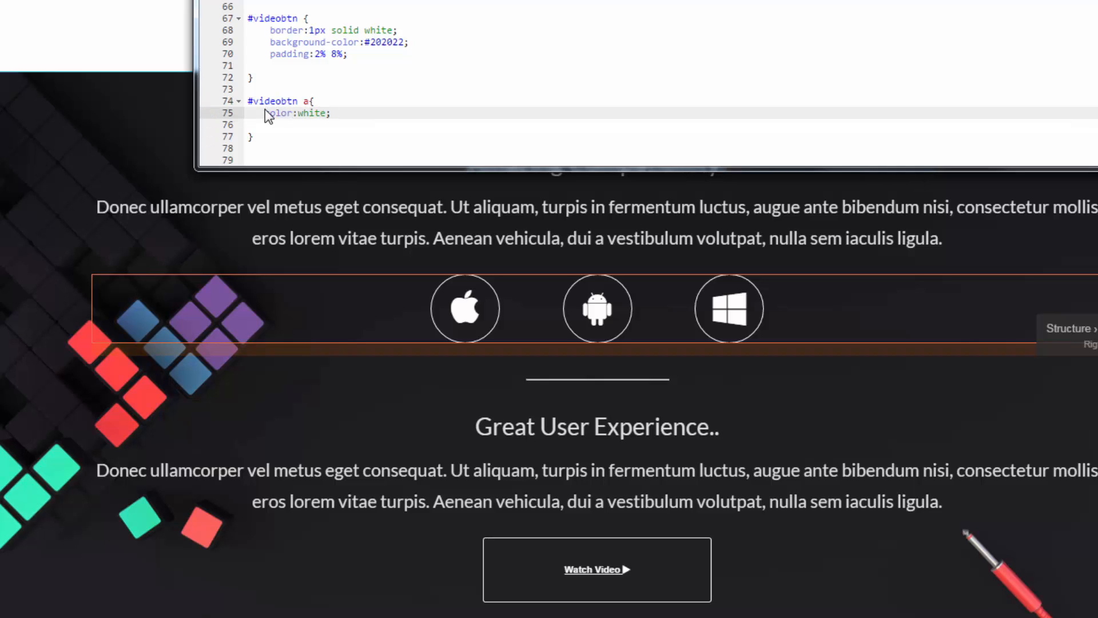
key("Return")
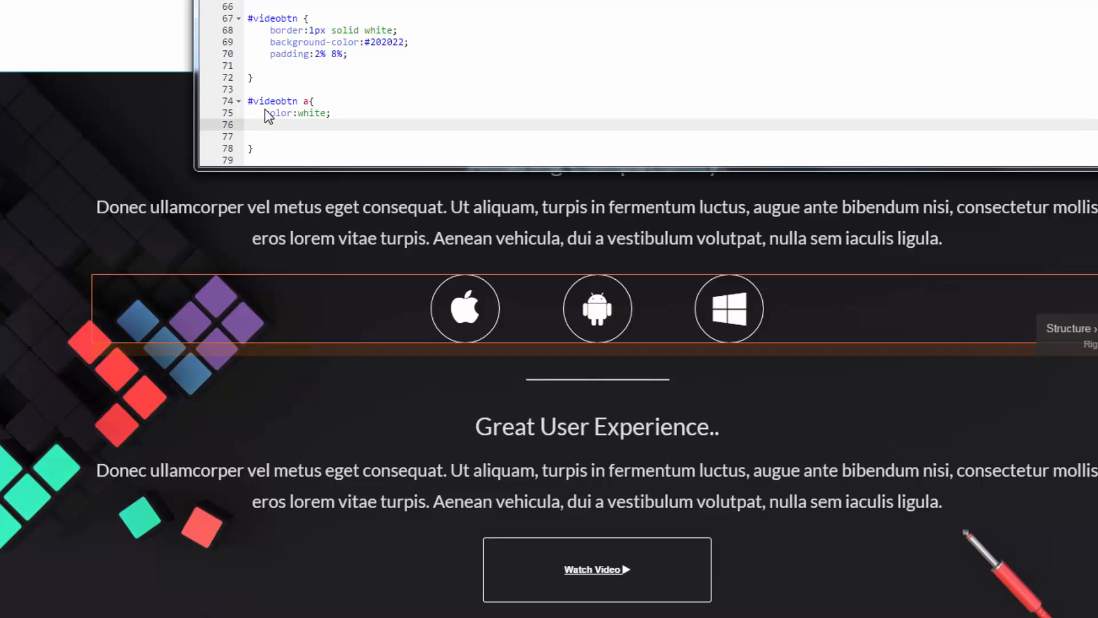
type("text-decoration:none;")
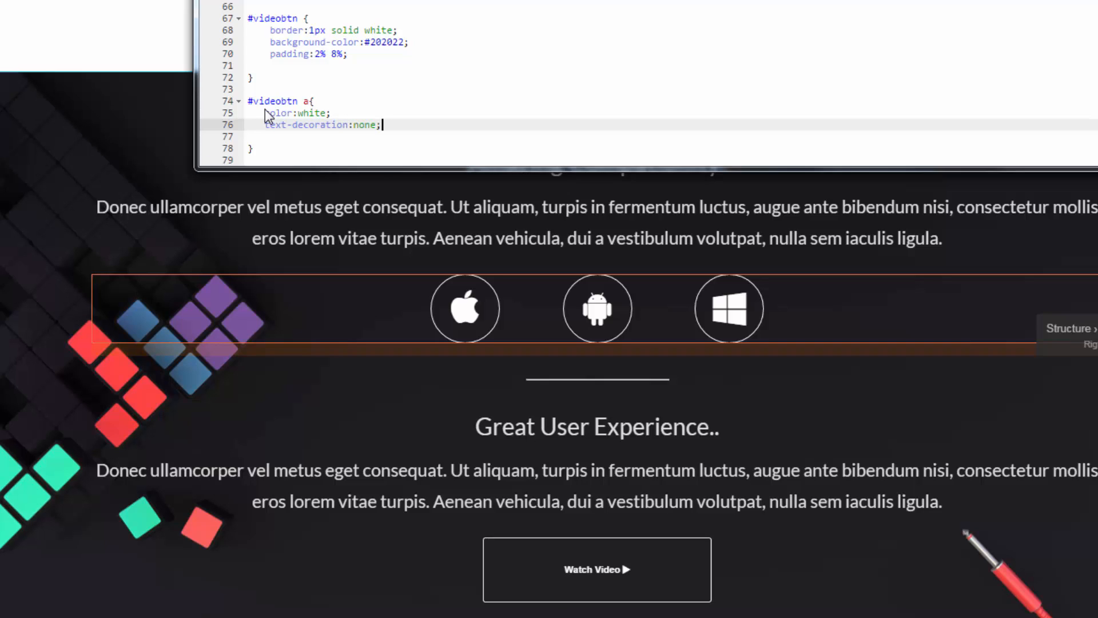
key("Return")
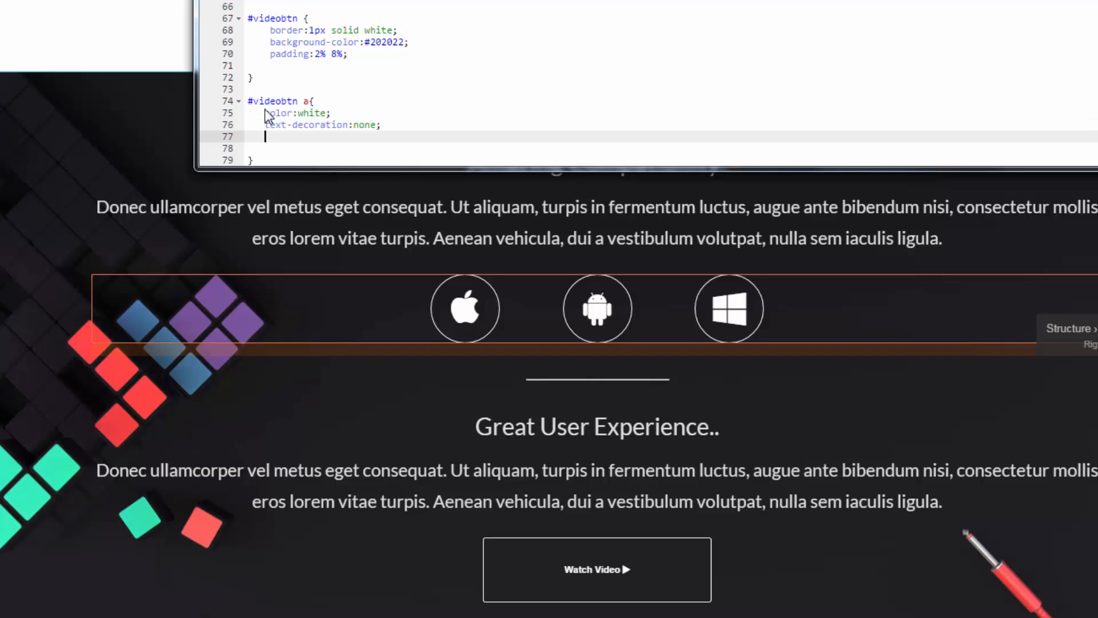
type("font-size:30px;")
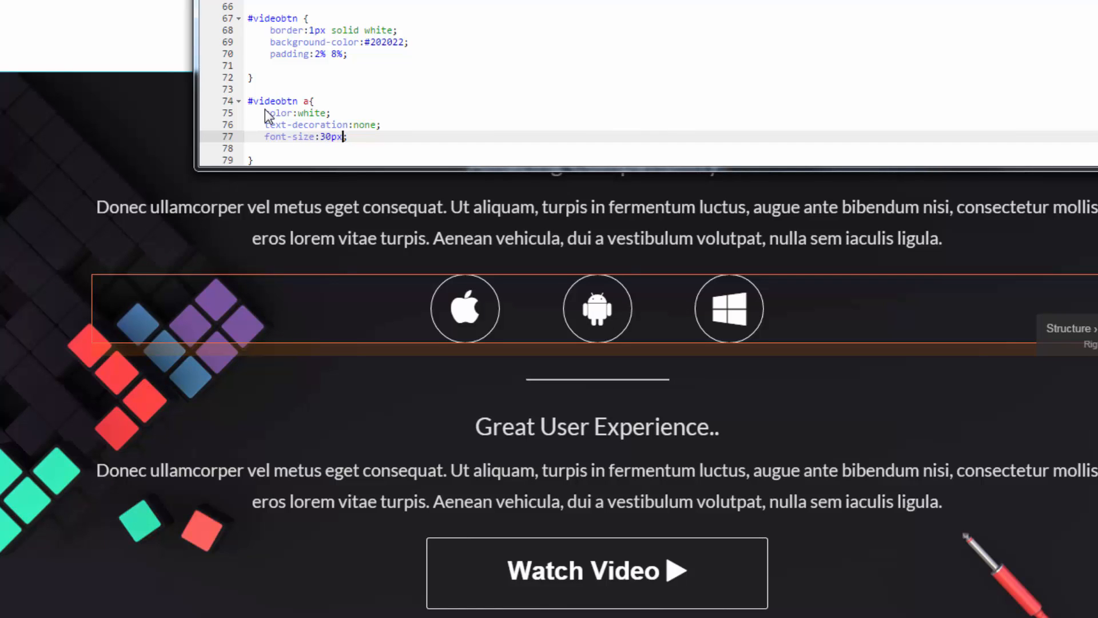
- Compare the button text with the Fireworks mock-up and set the #videobtn a font-size to 25px
key("alt+Tab")
key("alt+Tab")
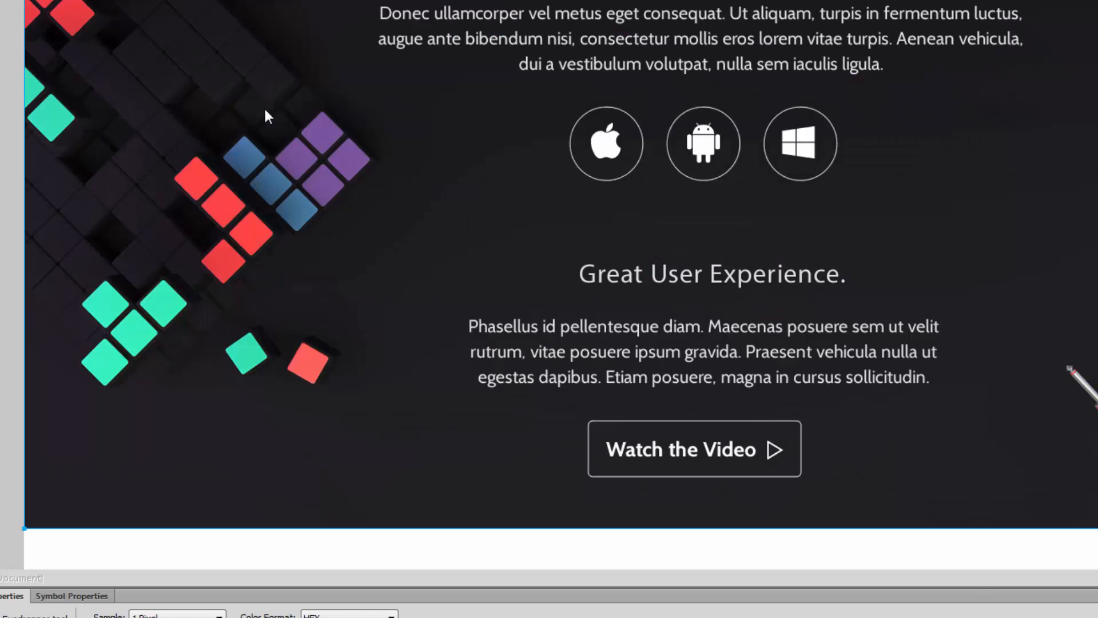
key("alt+Tab")
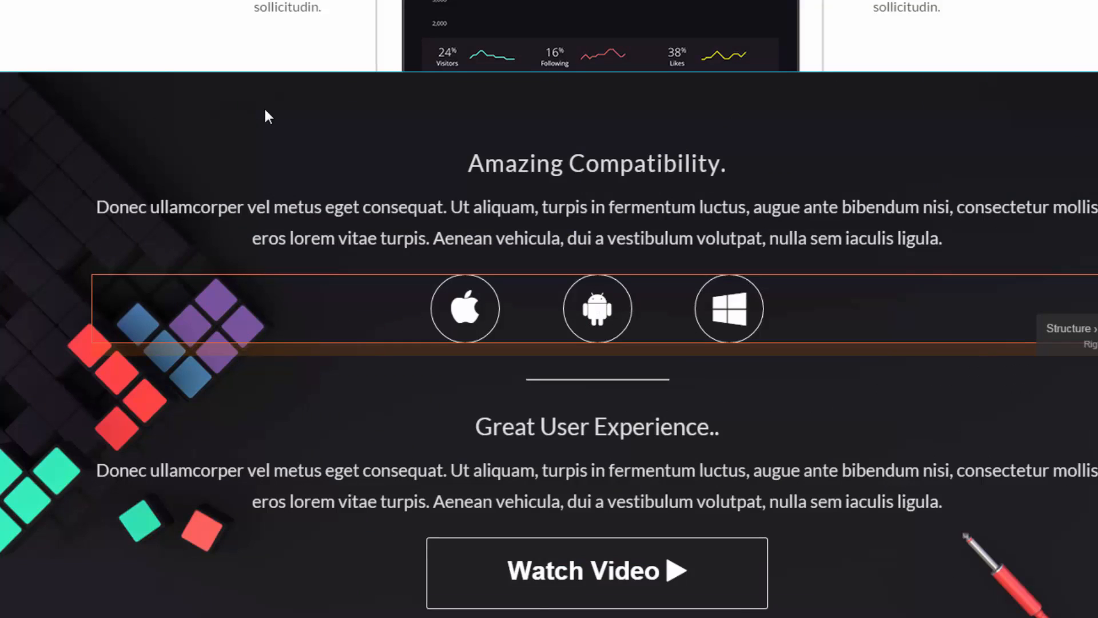
key("alt+Tab")
left_click(332, 138)
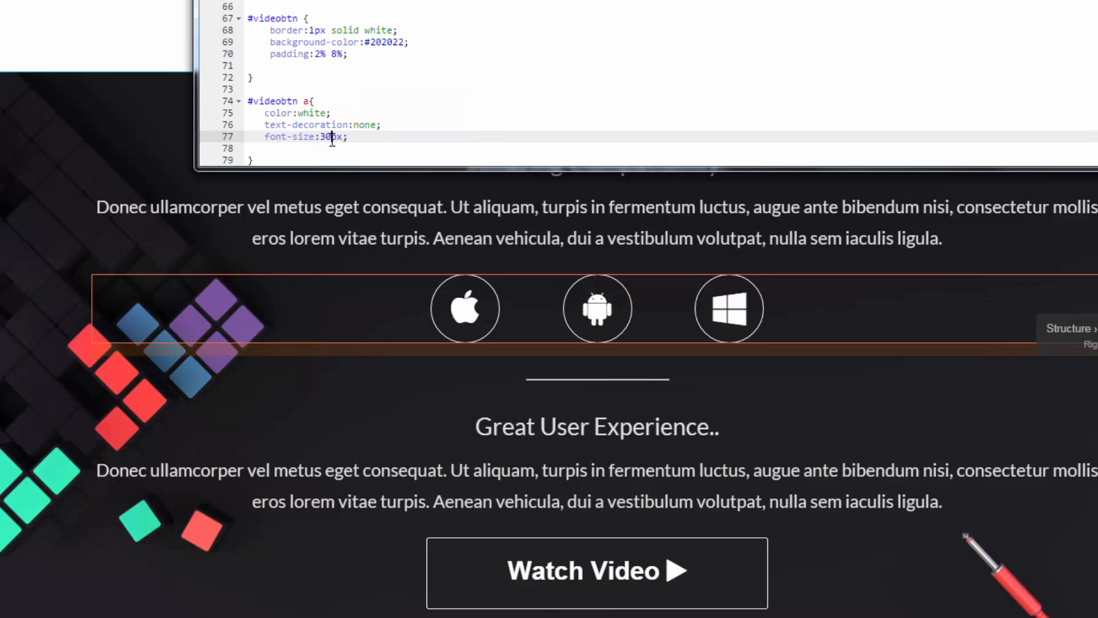
key("BackSpace")
key("BackSpace")
type("25")
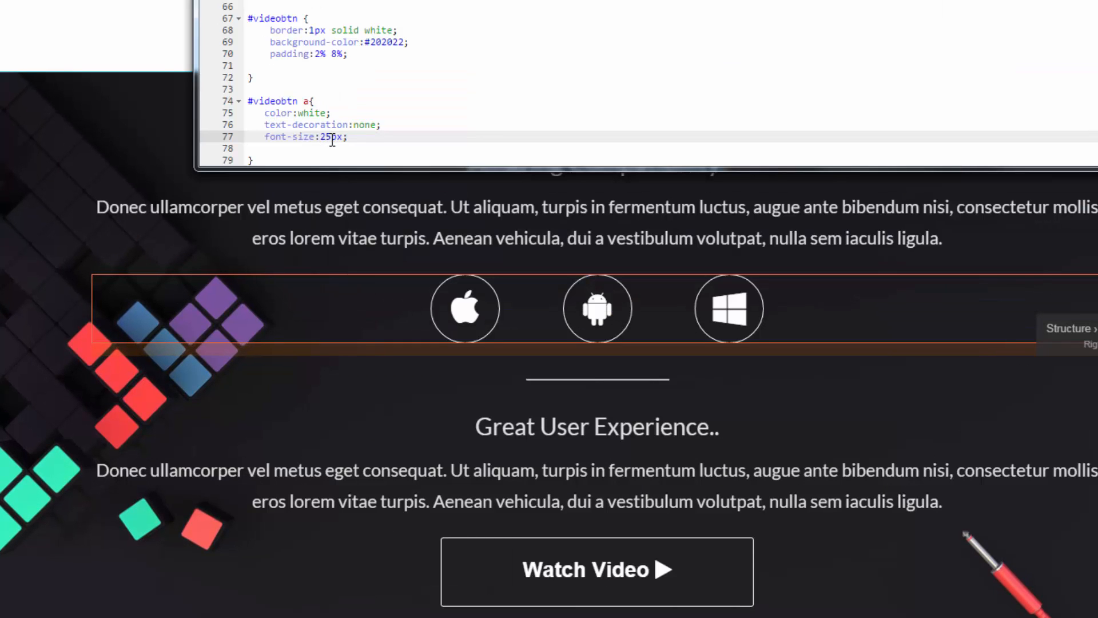
- Add font-weight:300; and letter-spacing:1px; below the font size in the #videobtn a rule
key("Right")
key("Right")
key("Return")
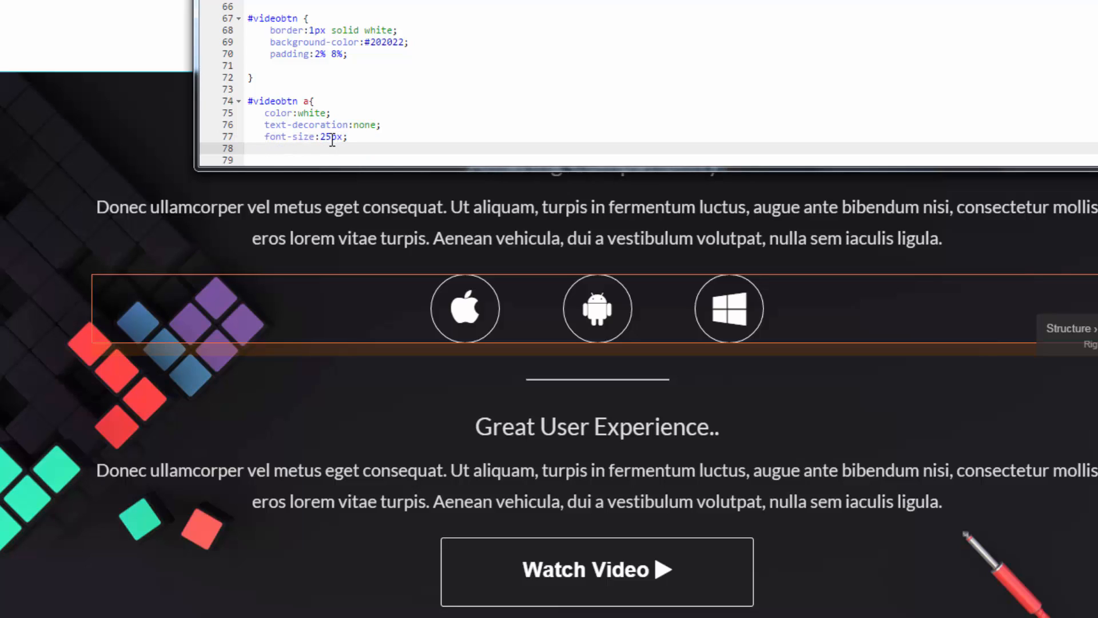
type("font-weight:;300;")
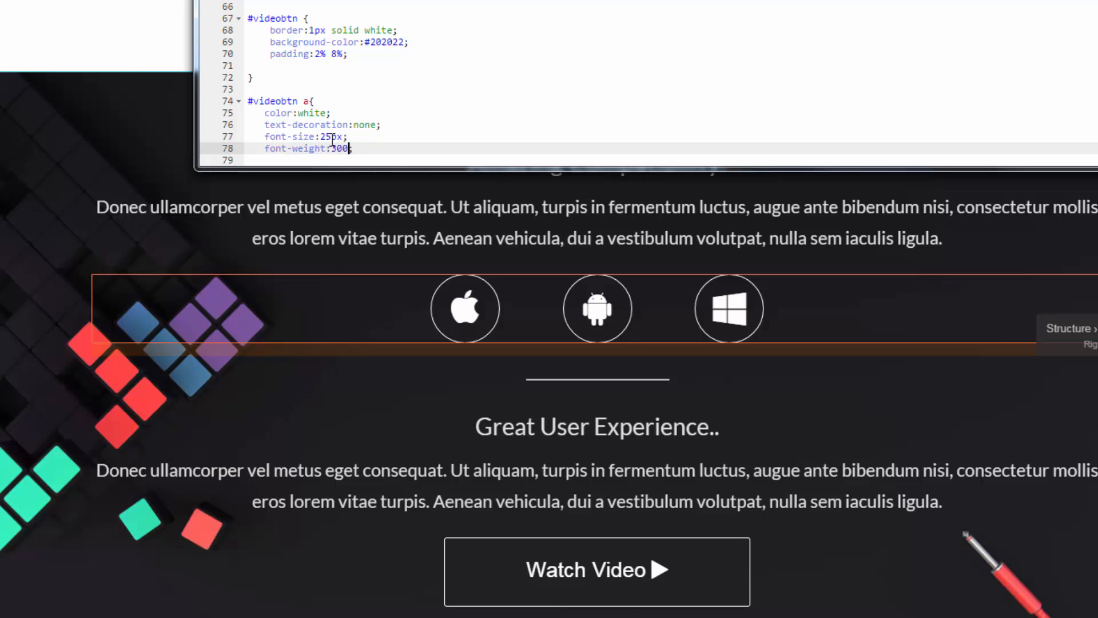
key("End")
key("Return")
type("letter-spac")
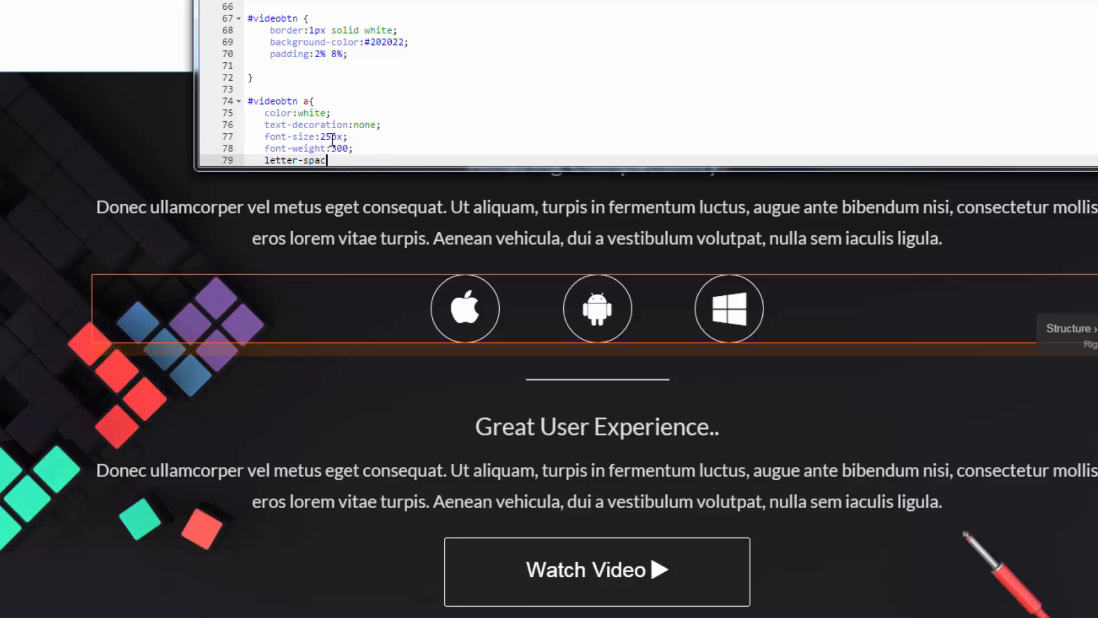
type("ing:1p")
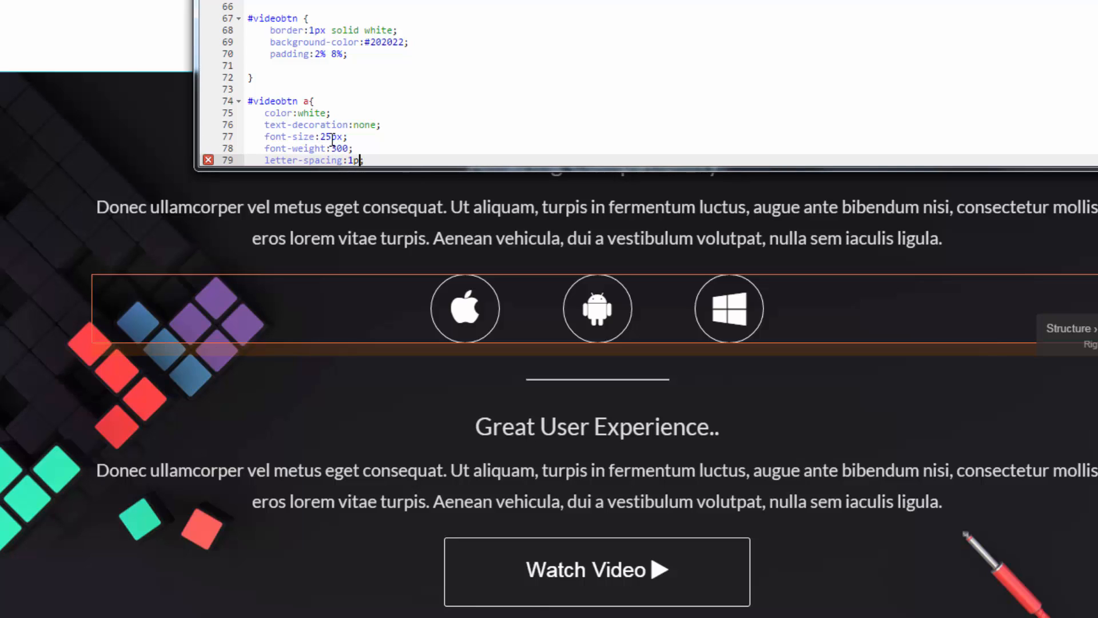
type("x")
- Check the Watch Video button's text styling on the page and return to the live CSS editor
key("Escape")
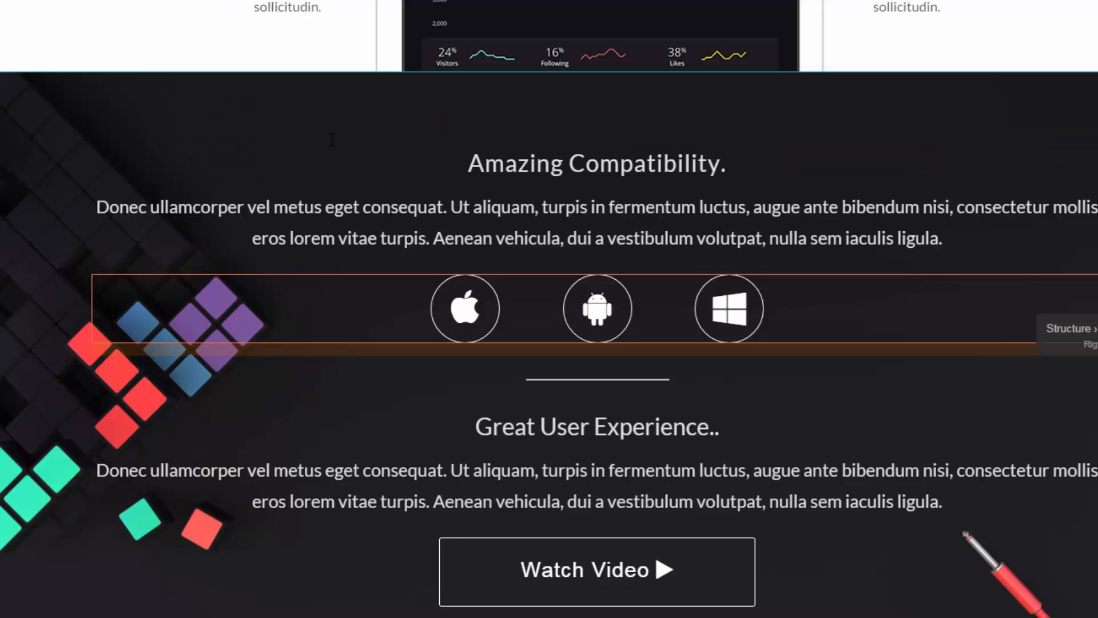
key("alt+Tab")
key("alt+Tab")
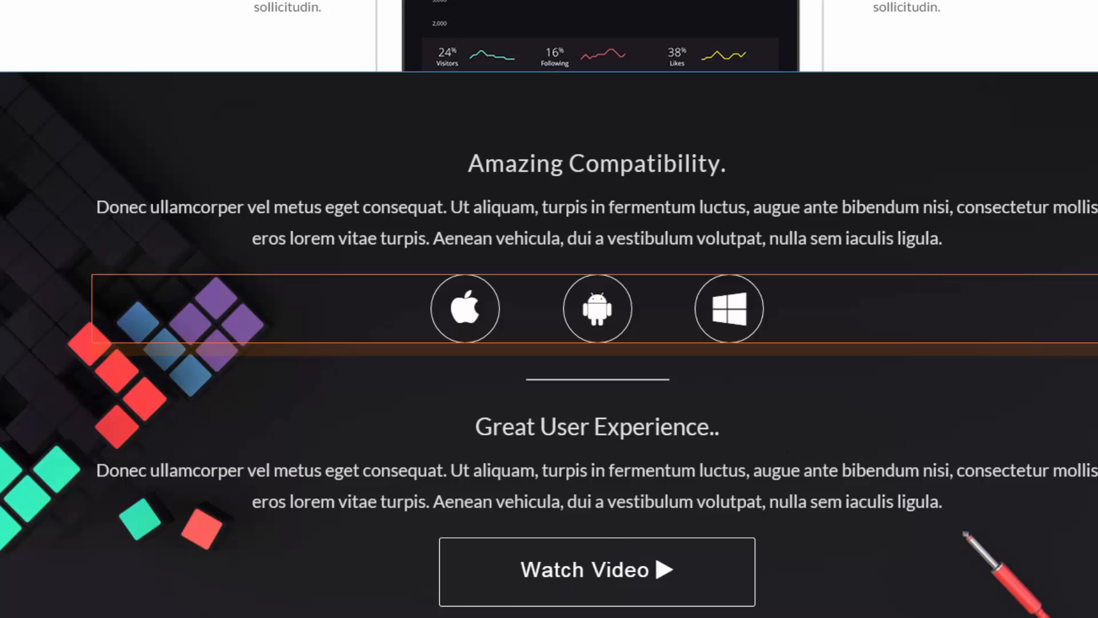
key("alt+Tab")
key("alt+Tab")
key("alt+Tab")
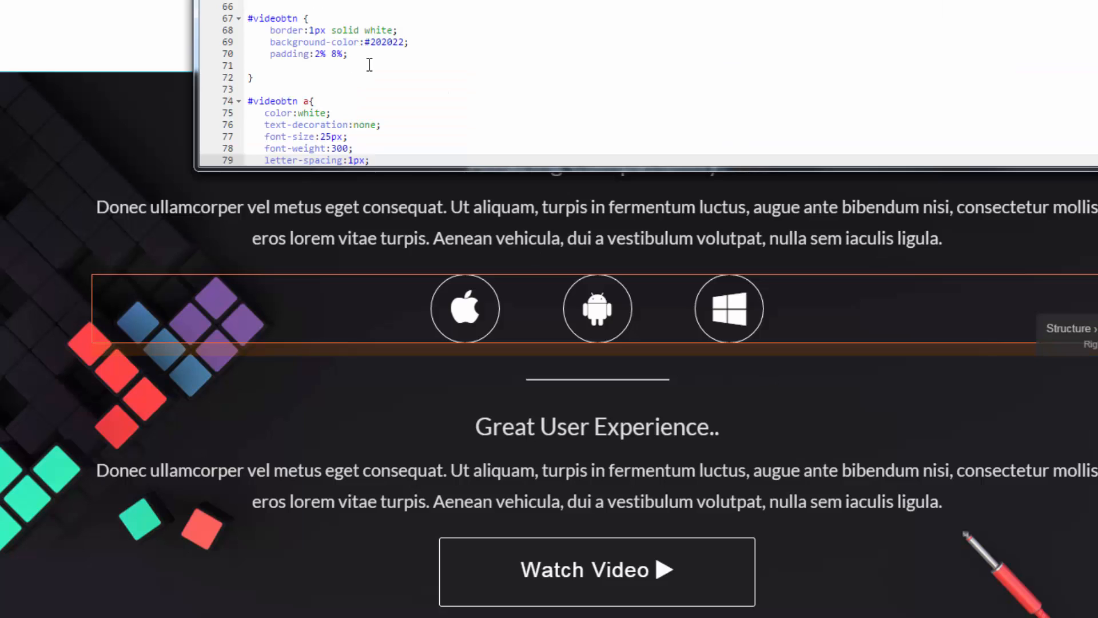
- Change the padding in the #videobtn rule to 2% 5%
left_click(338, 55)
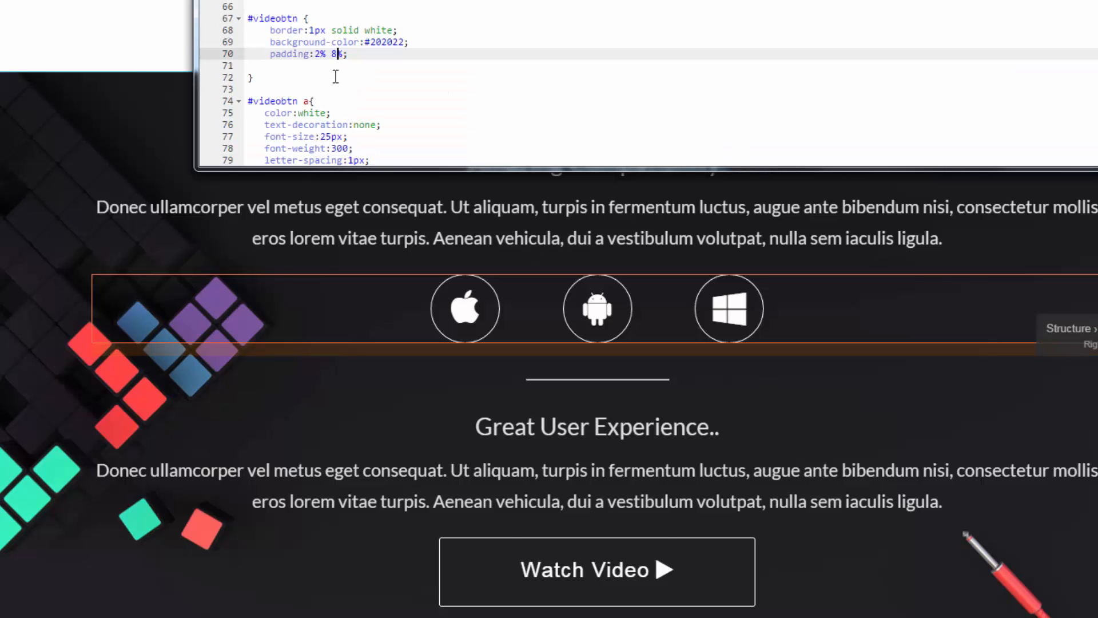
key("BackSpace")
type("5")
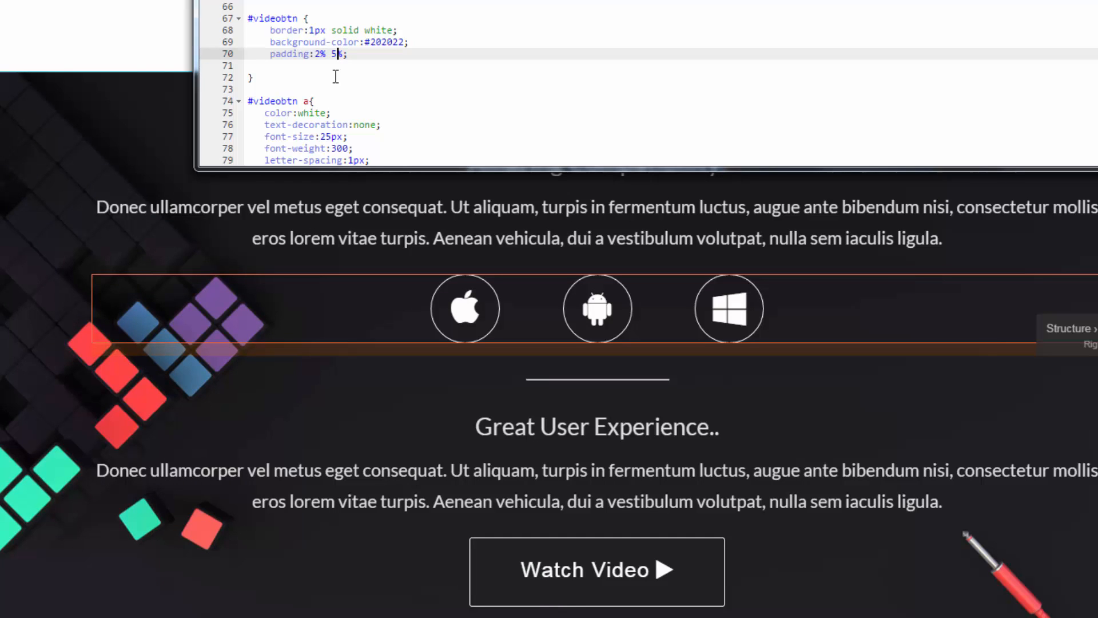
- Set the margin in the .amazing icon rule to 0% 2%
scroll(448, 45, "up", 1)
scroll(448, 45, "up", 3)
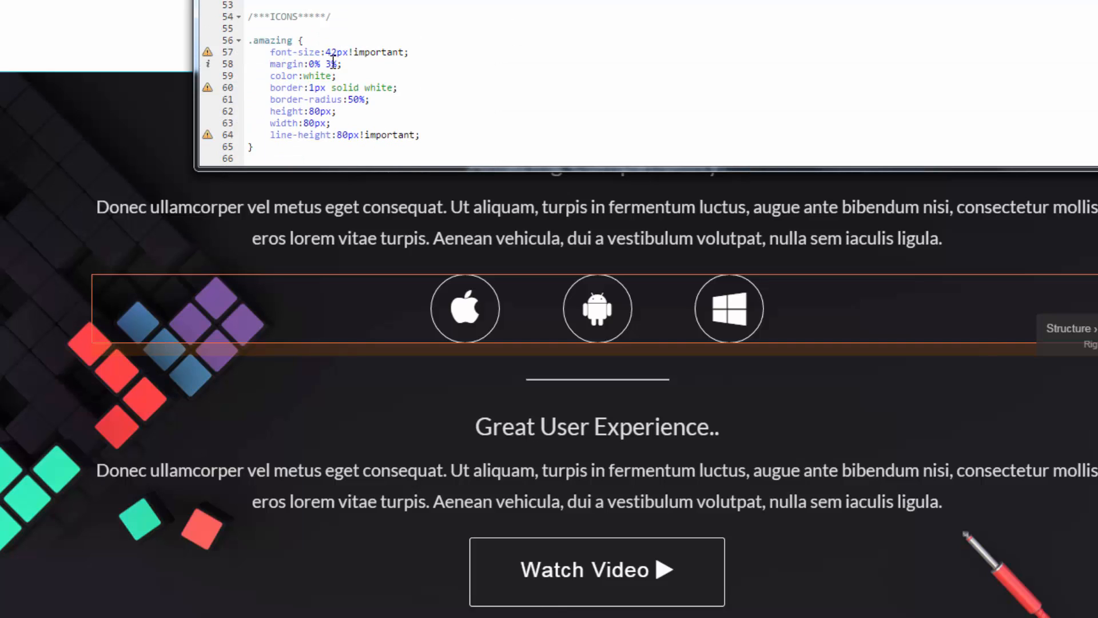
left_click(333, 63)
key("BackSpace")
type("2")
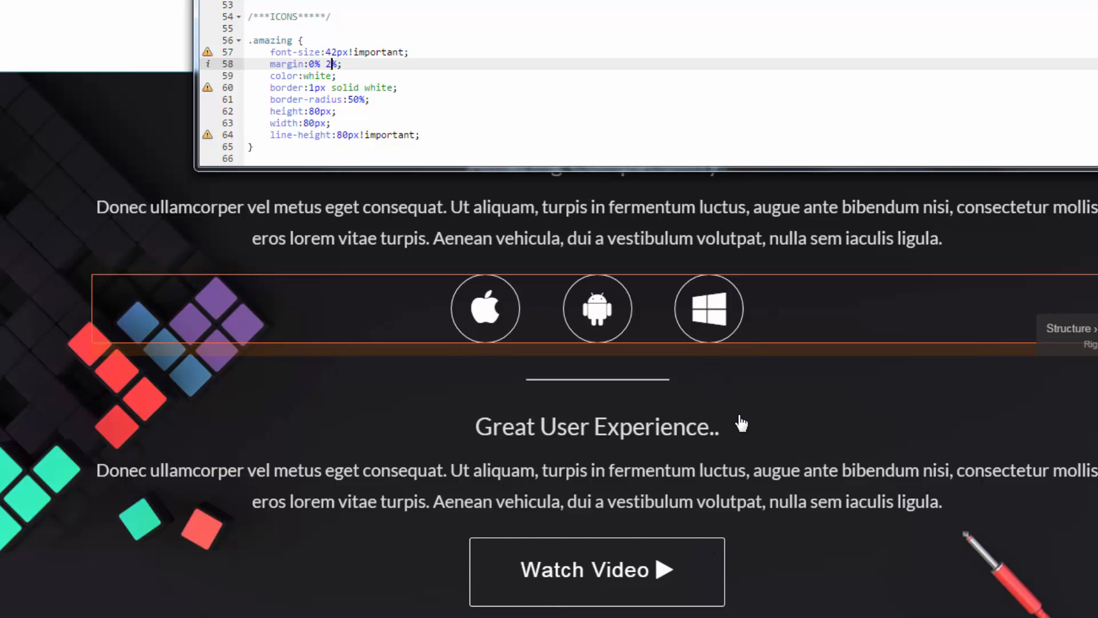
- Close the live CSS editor window and save the changes in the visual editor
scroll(464, 101, "down", 2)
scroll(518, 91, "down", 2)
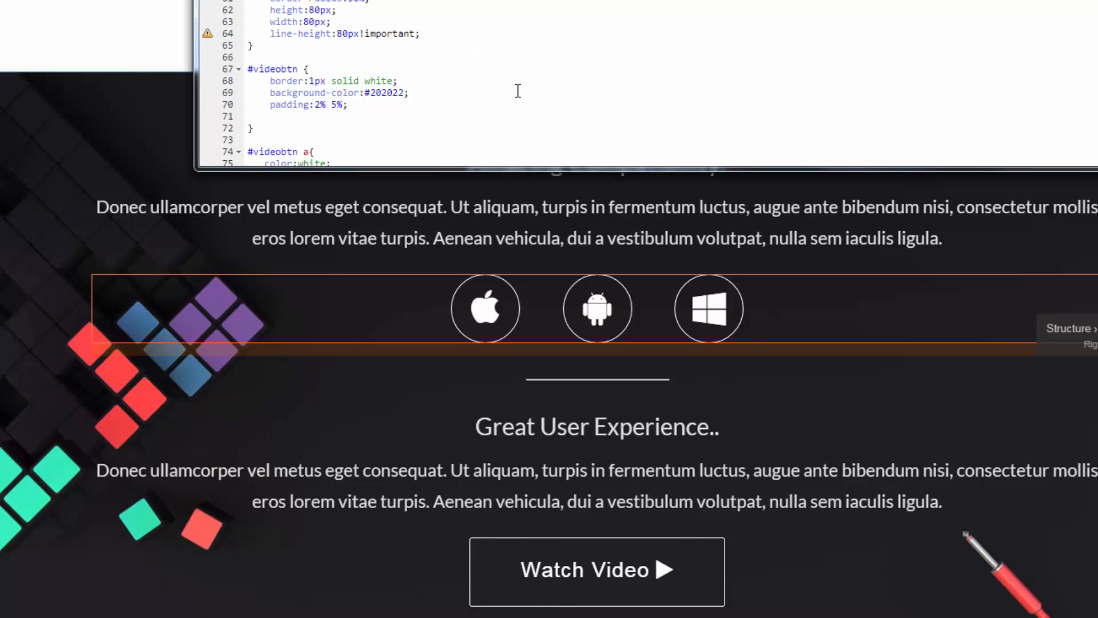
scroll(558, 85, "down", 2)
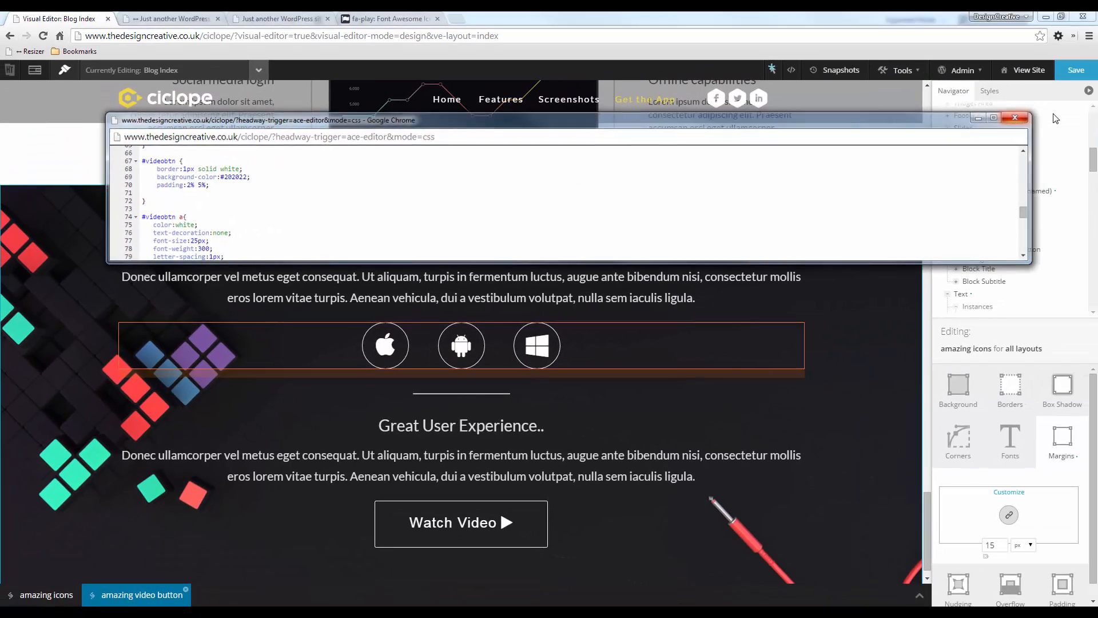
left_click(1058, 115)
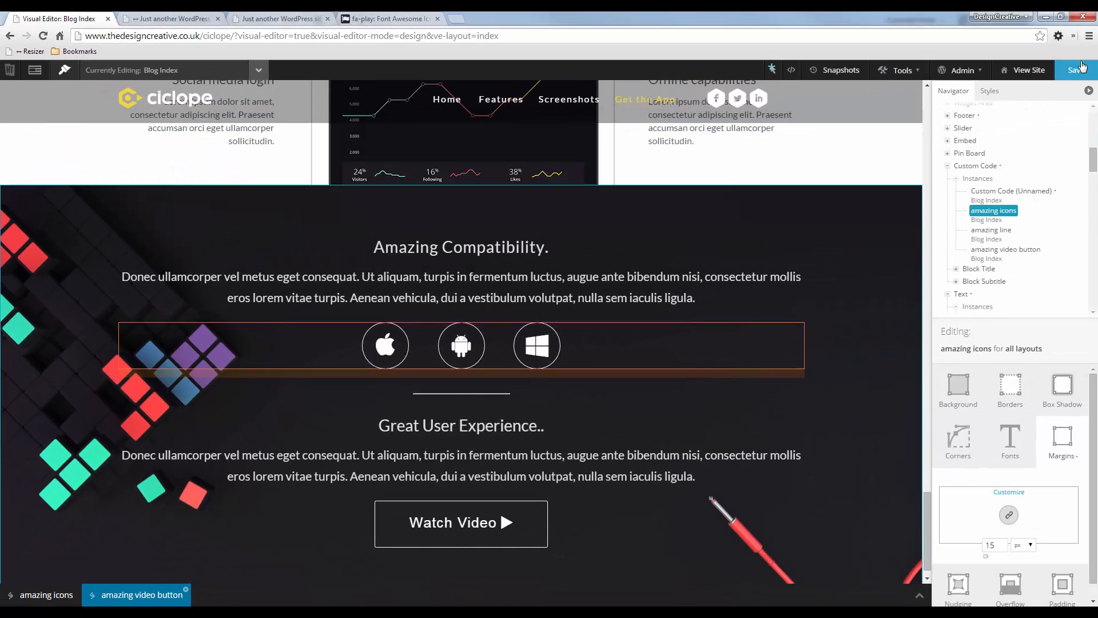
left_click(1083, 67)
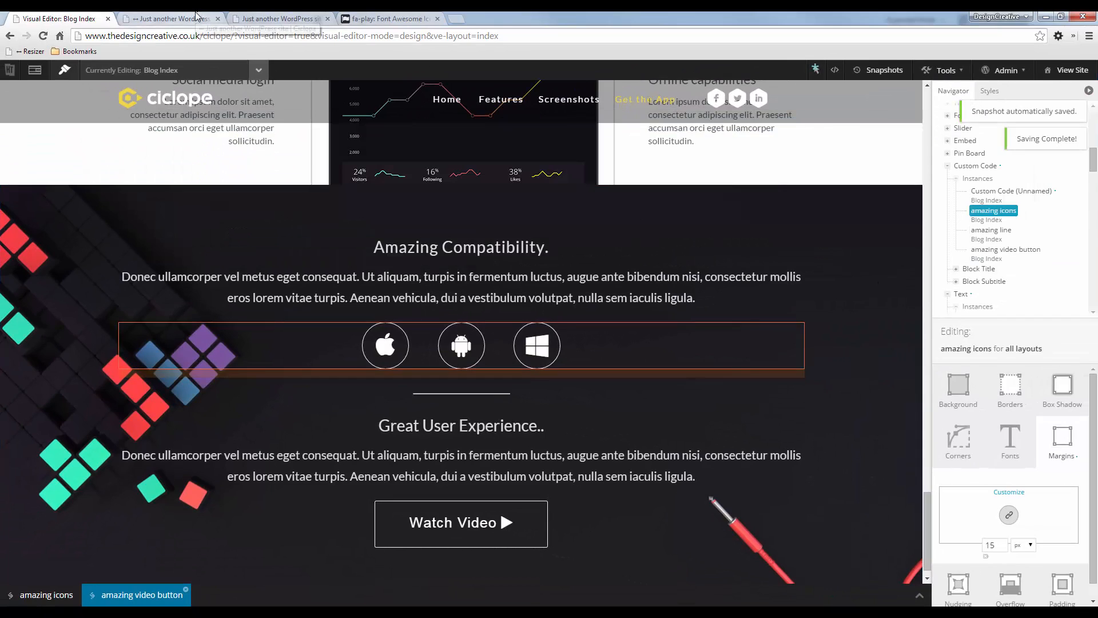
- Reload the full-width live Ciclope page and examine the styled Amazing Compatibility section
left_click(196, 17)
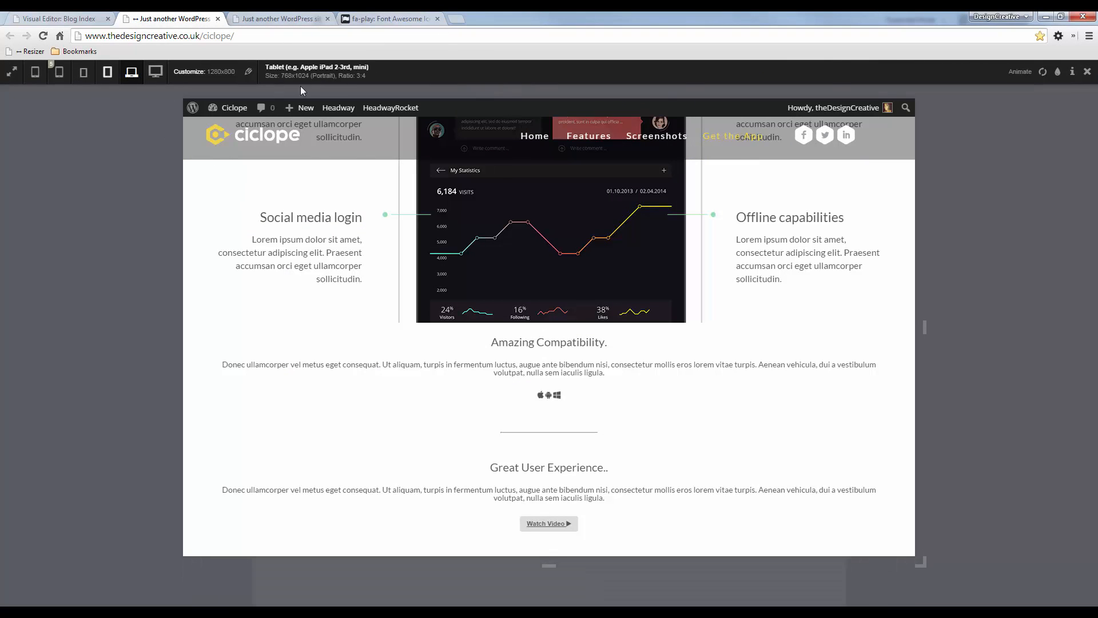
left_click(272, 19)
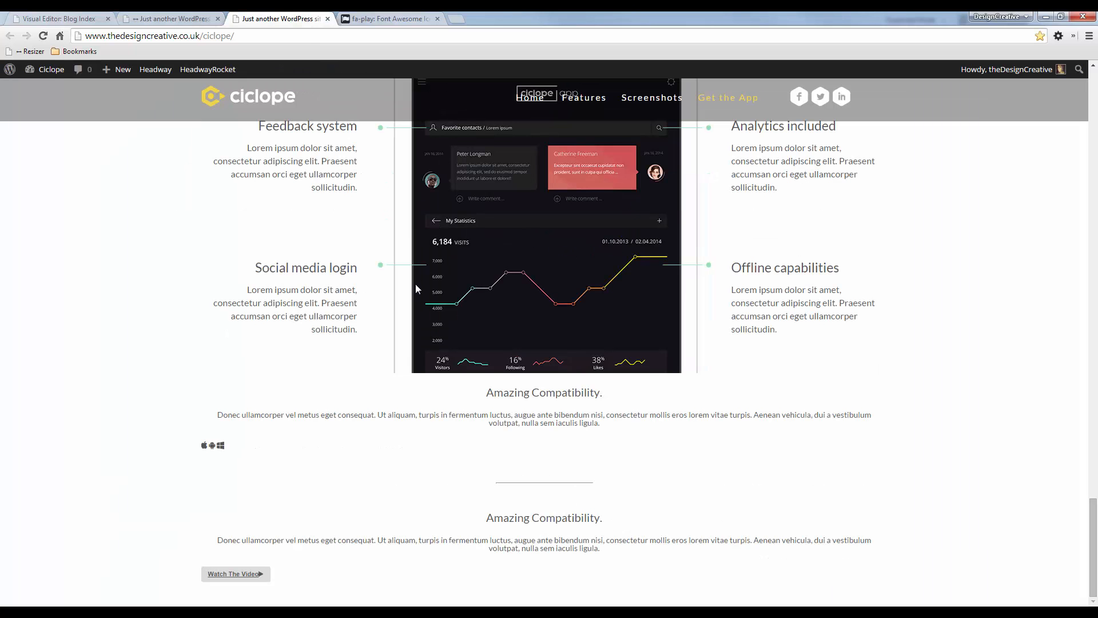
key("F5")
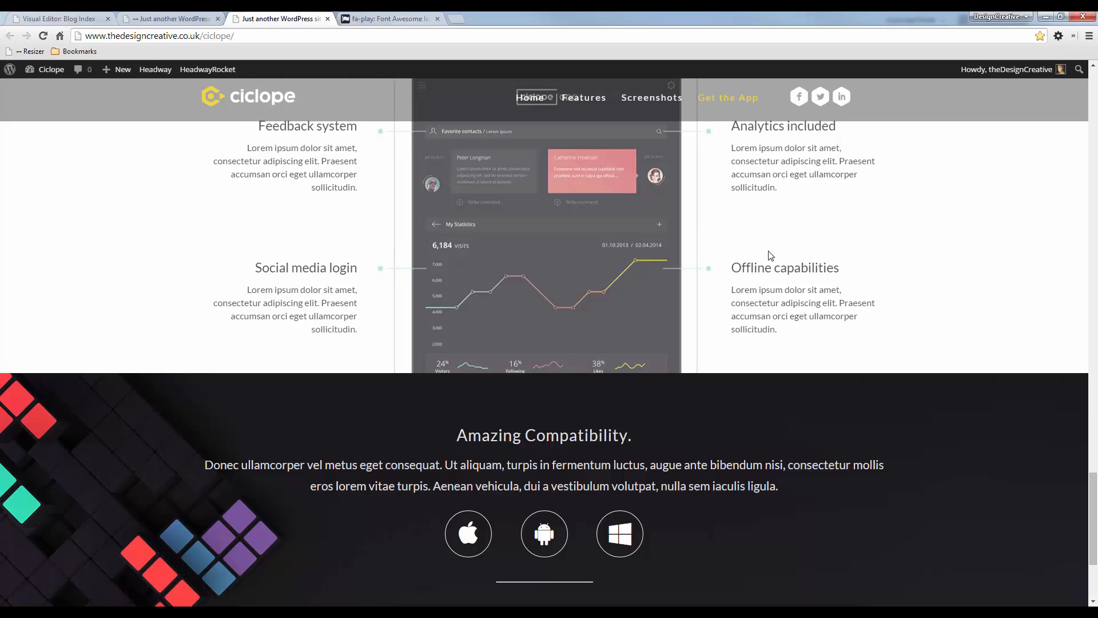
scroll(769, 255, "down", 3)
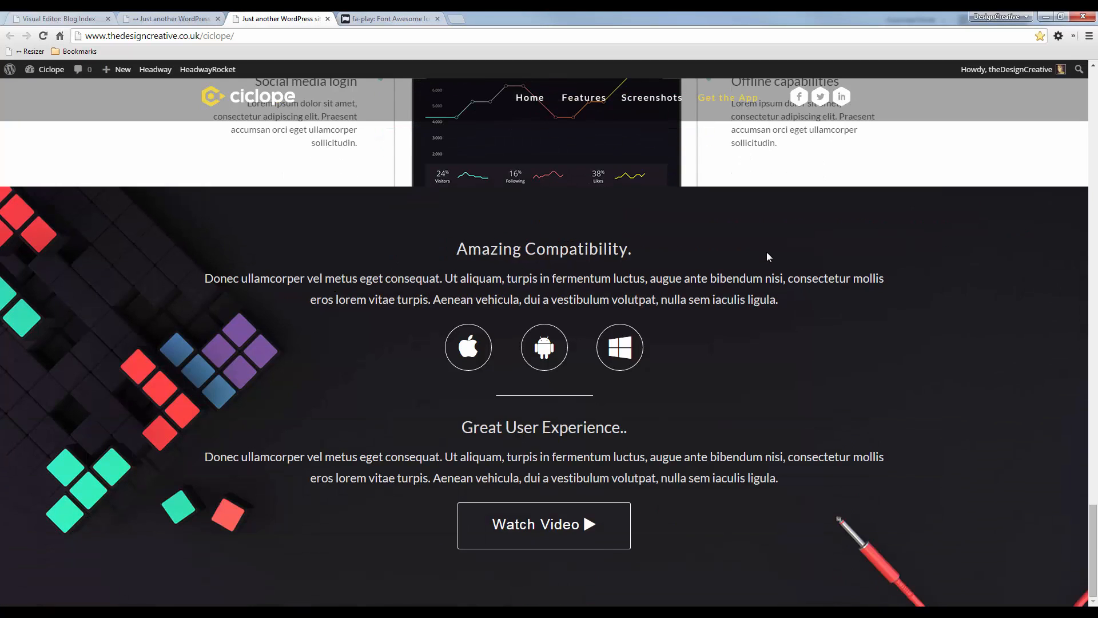
scroll(767, 251, "up", 2)
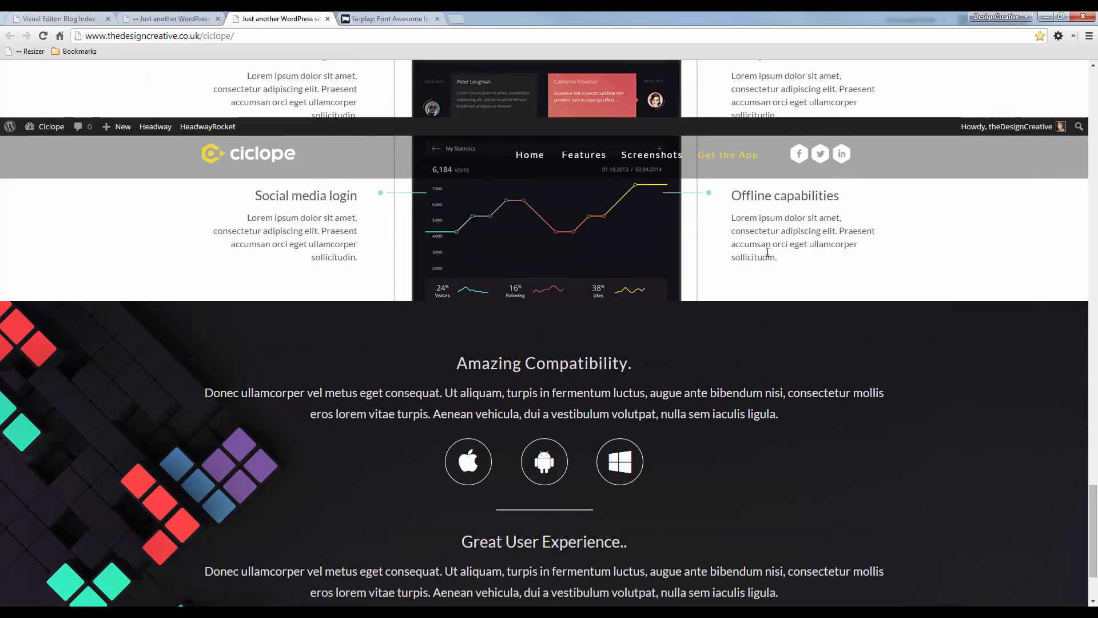
scroll(768, 252, "down", 2)
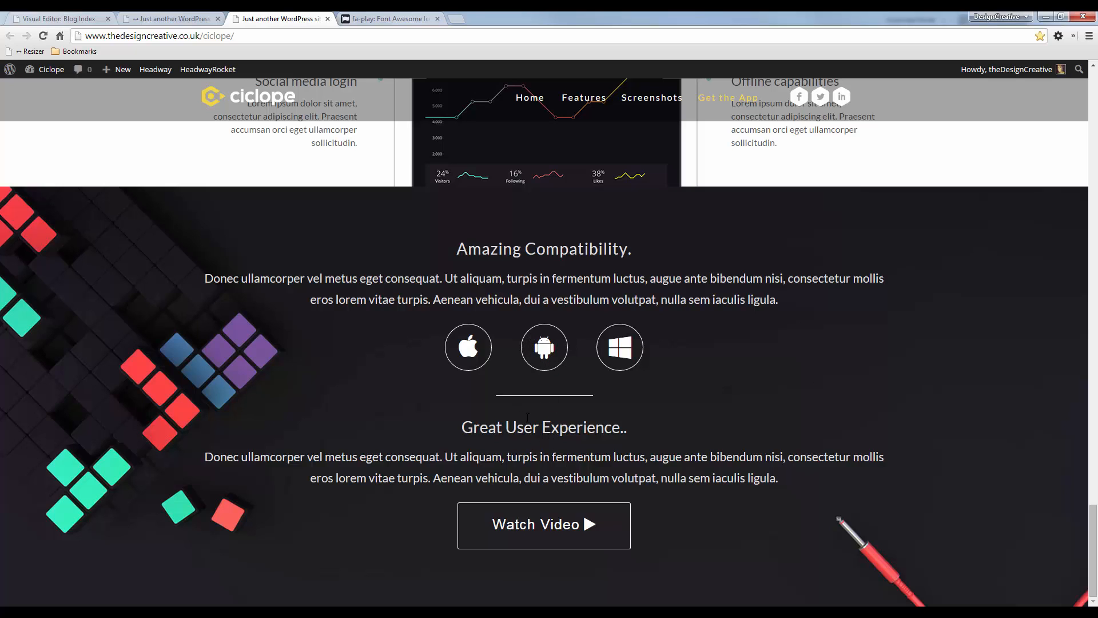
- Return to the visual editor and set the bottom margin of the amazing icons block to 30 px
left_click(175, 19)
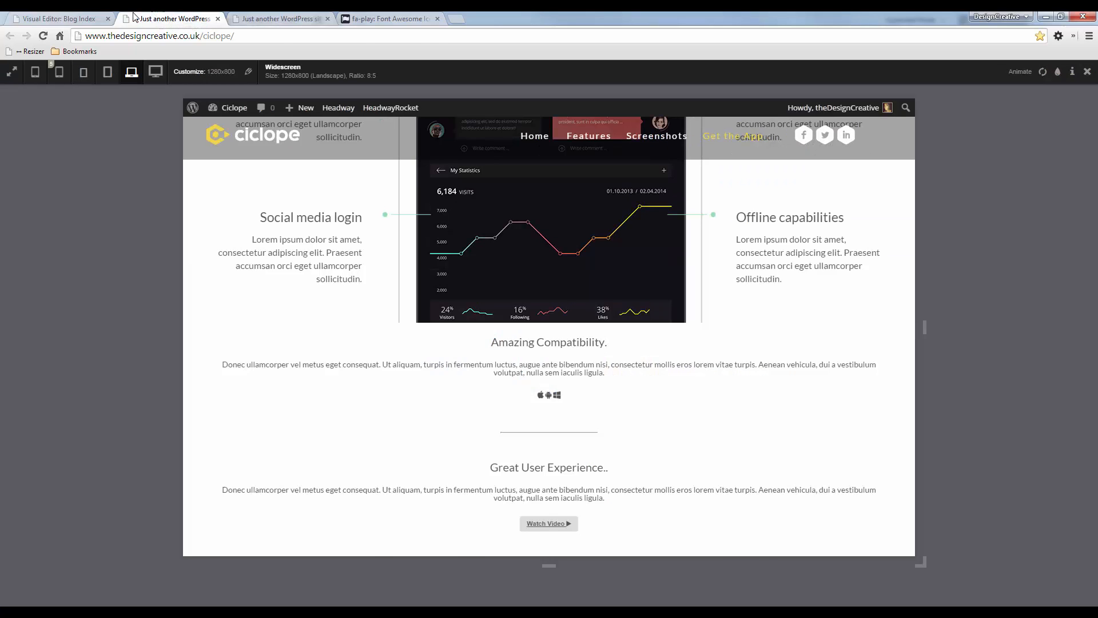
left_click(81, 17)
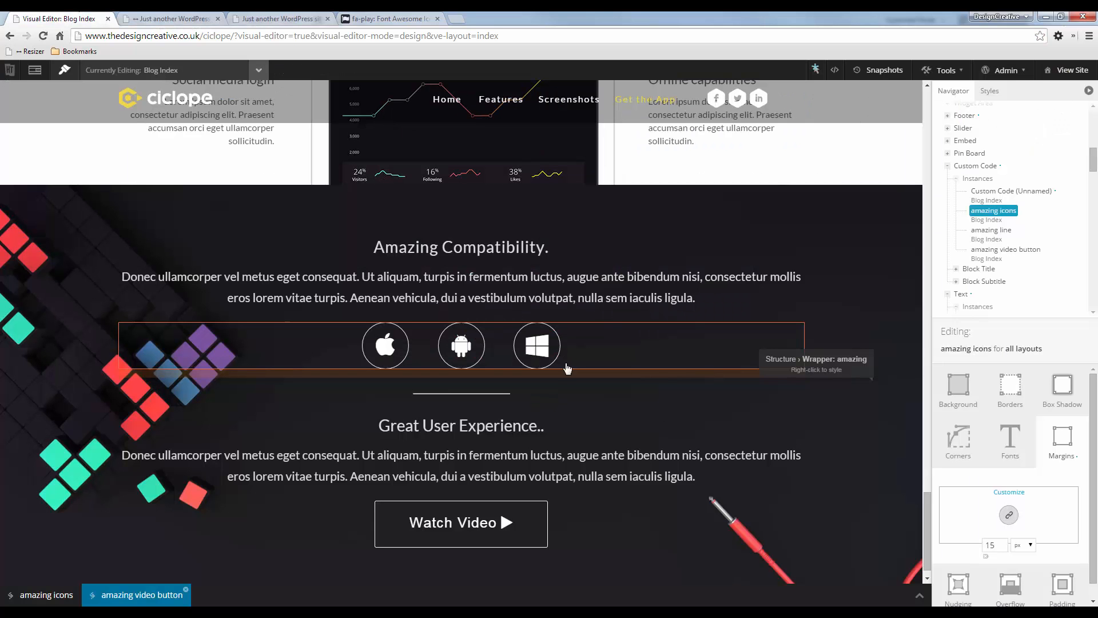
right_click(553, 375)
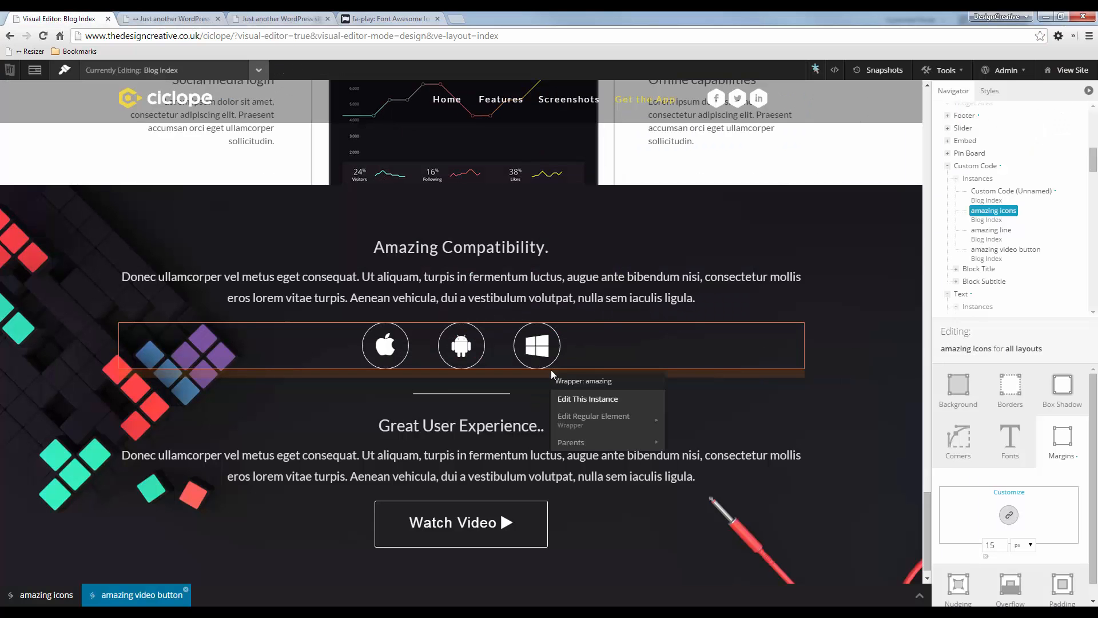
left_click(594, 396)
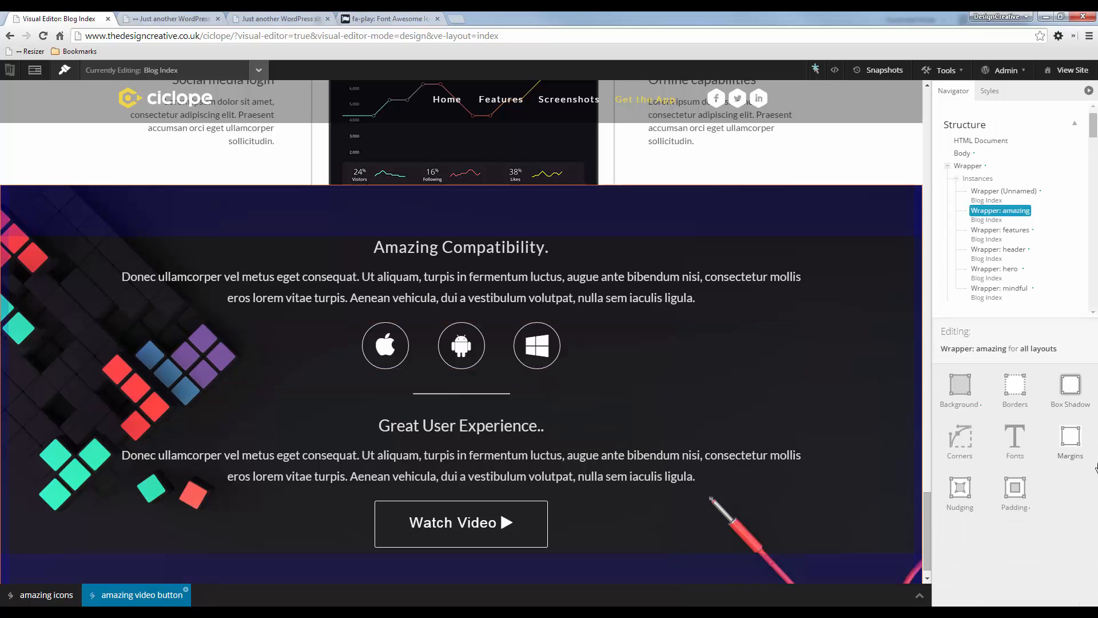
right_click(501, 362)
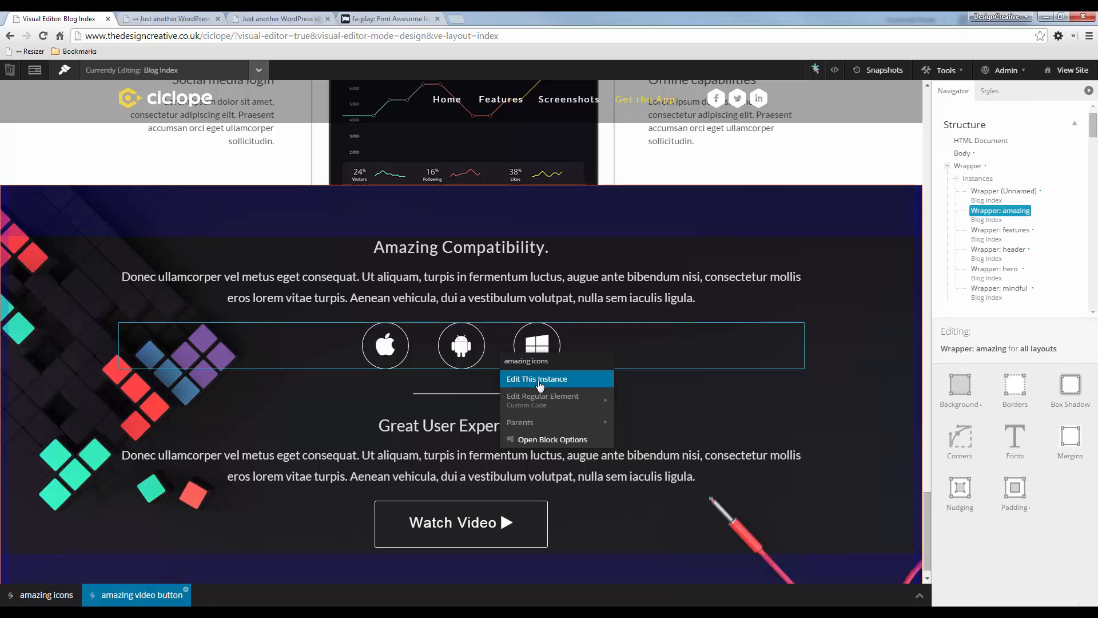
left_click(538, 377)
left_click(1076, 465)
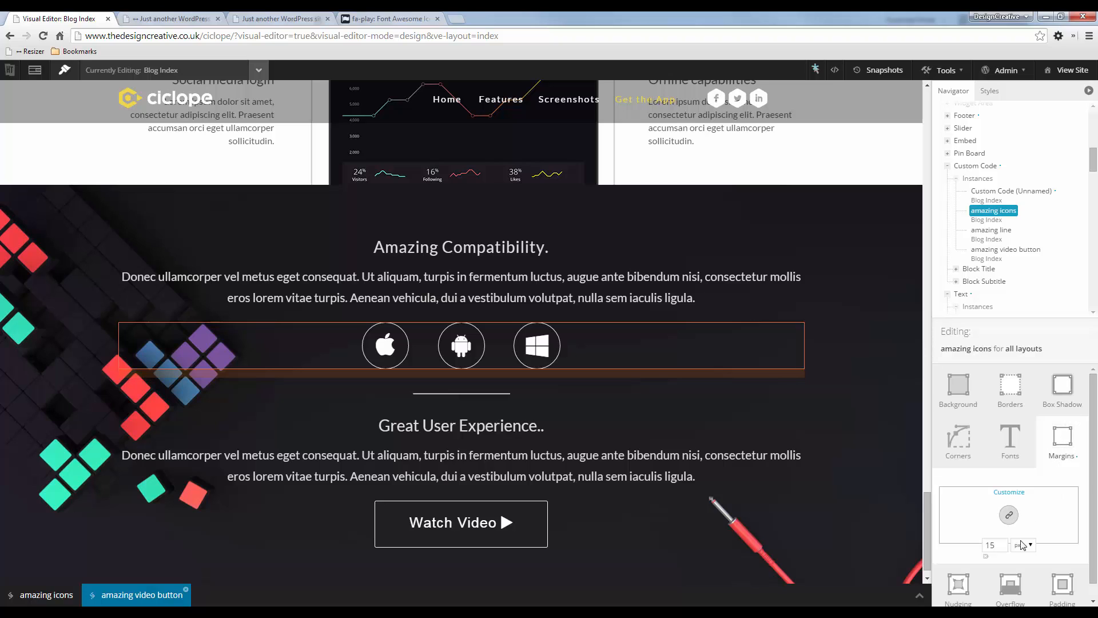
double_click(996, 547)
type("30")
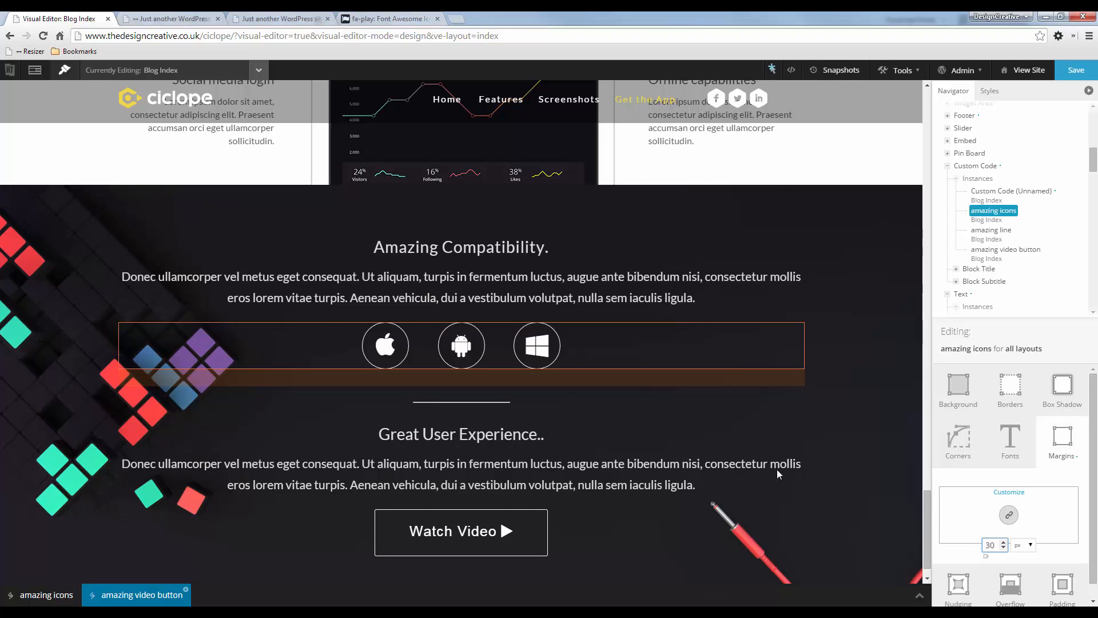
- Set the top margin of the amazing header 2 block to 30 px and save the layout with the inspector off
right_click(581, 451)
left_click(615, 480)
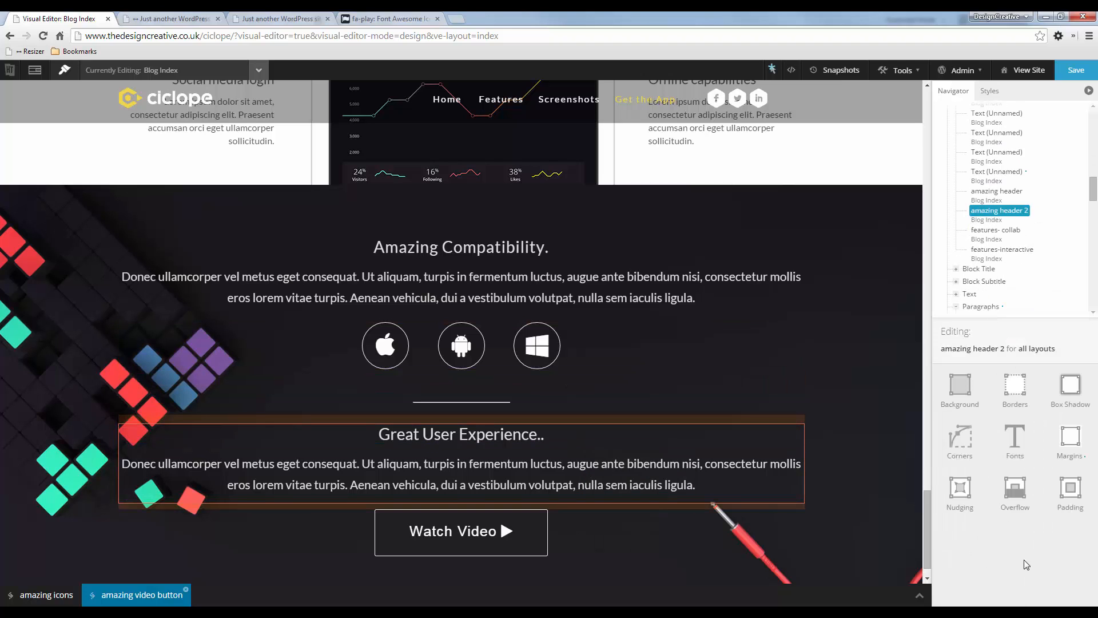
left_click(1067, 443)
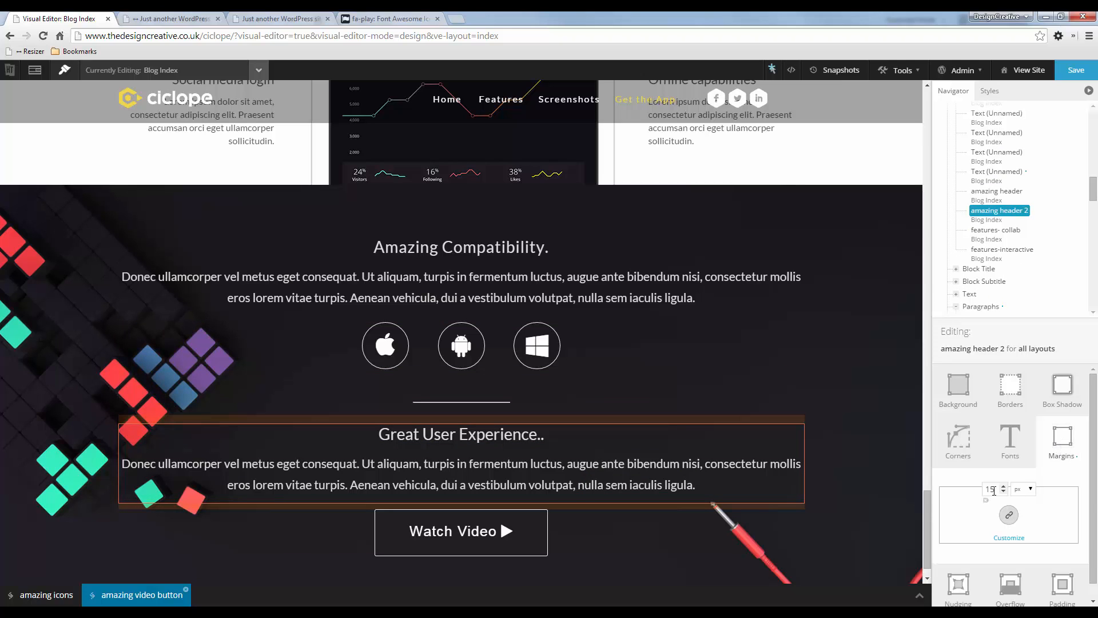
double_click(993, 490)
type("30")
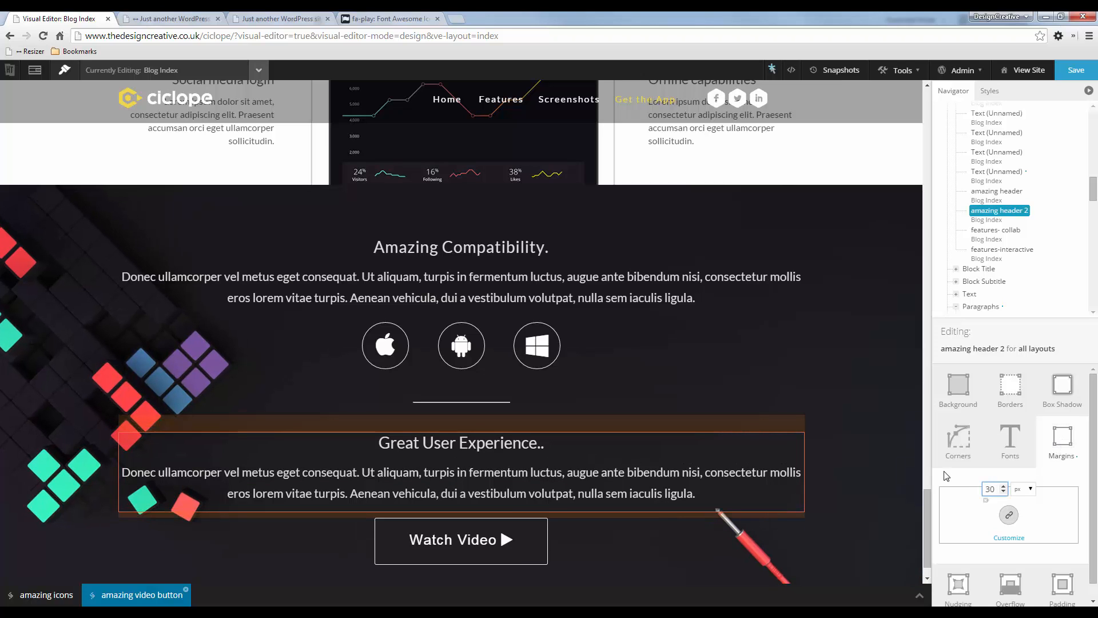
left_click(772, 69)
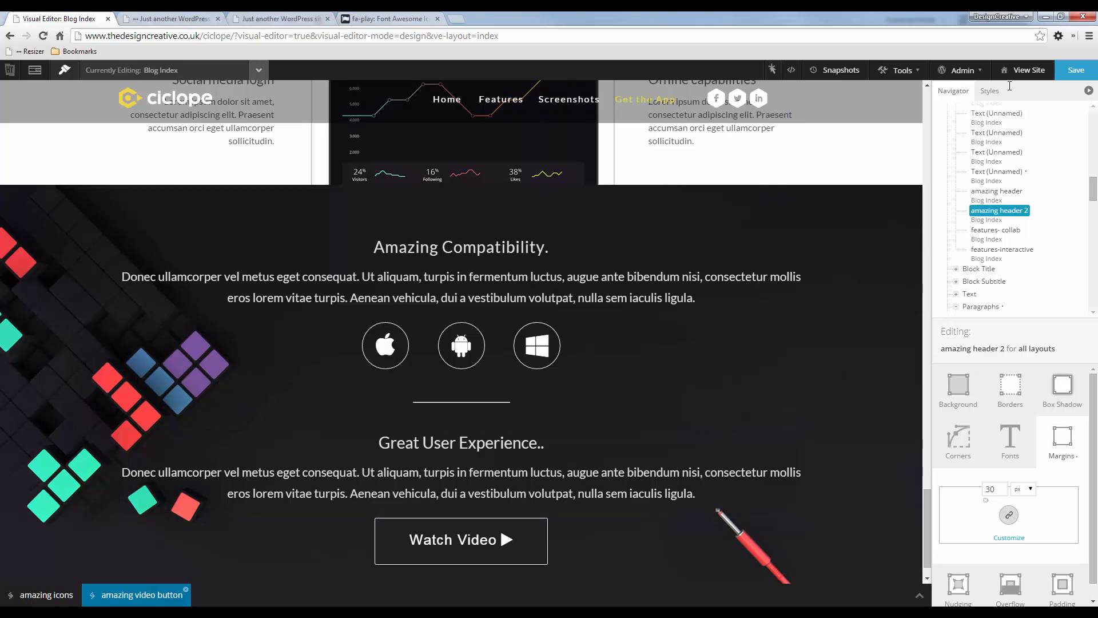
left_click(1076, 70)
- Test the Watch Video button on the live page and look over the features and Amazing Compatibility sections
left_click(280, 18)
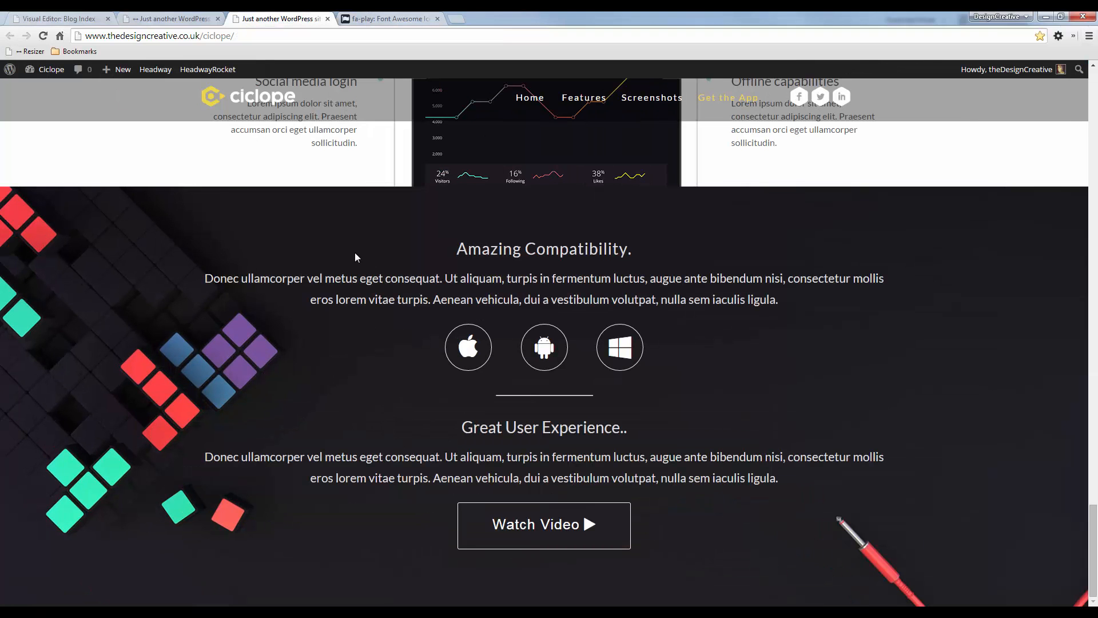
left_click(583, 529)
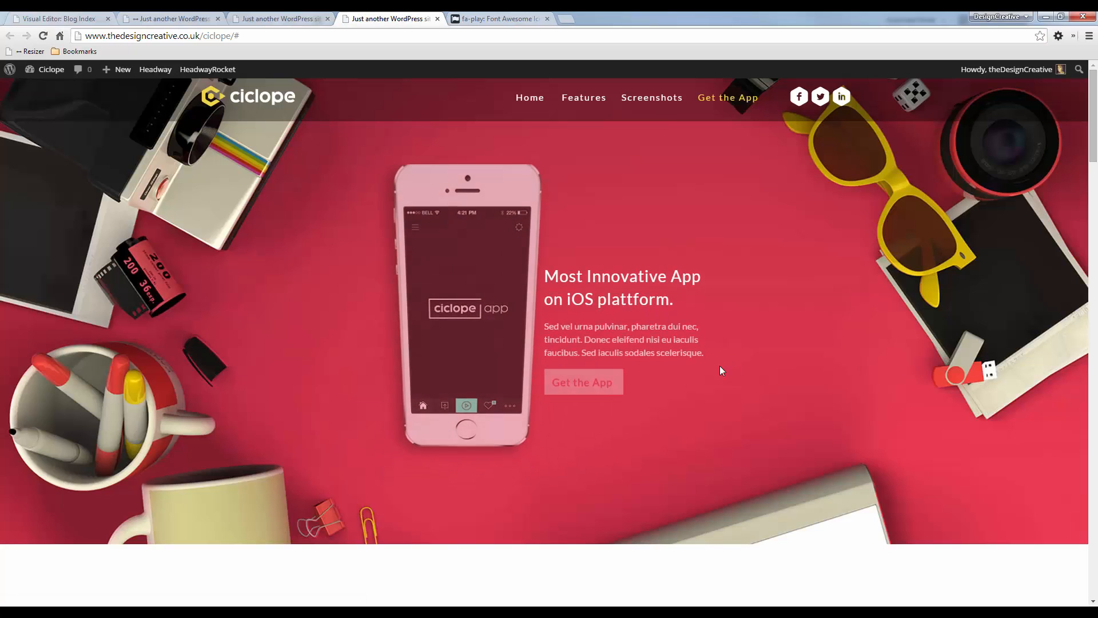
left_click(255, 16)
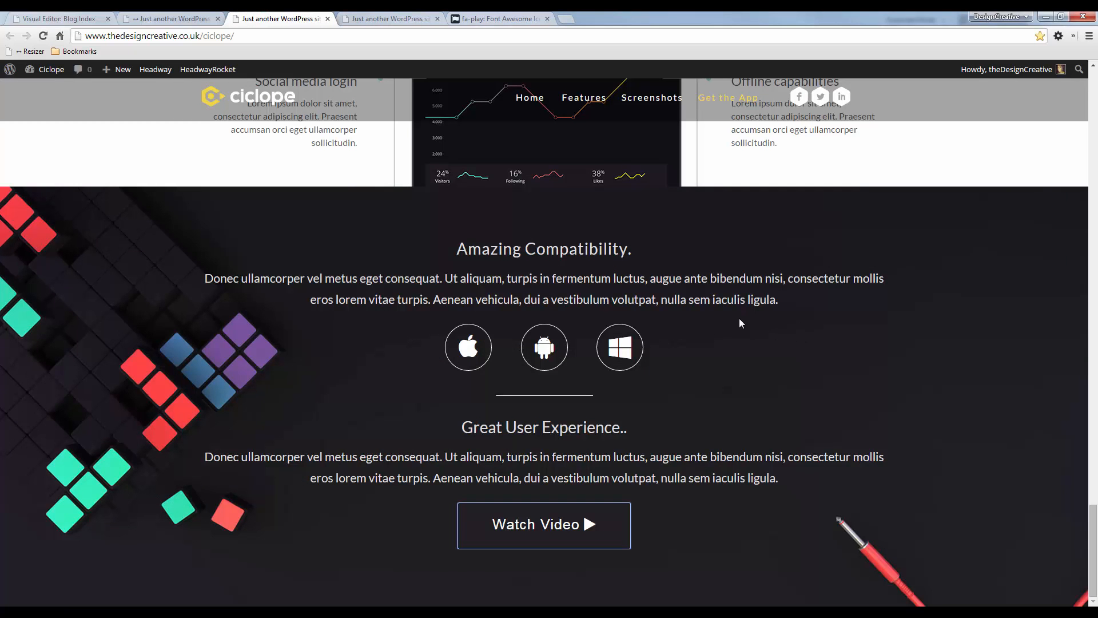
scroll(739, 318, "up", 5)
scroll(725, 307, "down", 5)
scroll(723, 305, "up", 5)
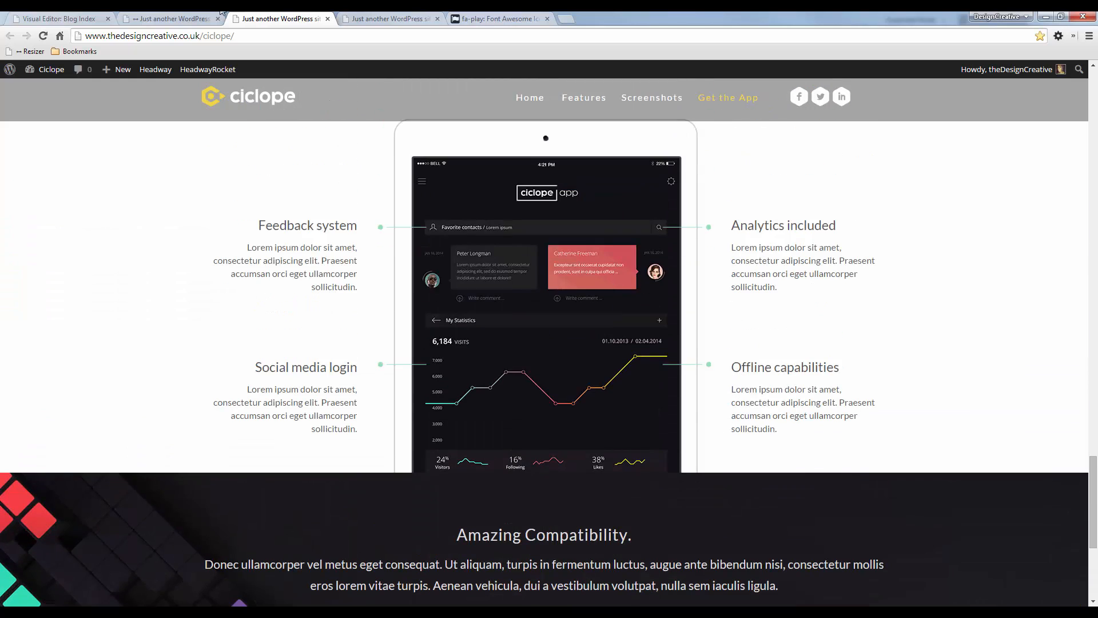
- Switch to the Fireworks mock-up and examine the Screenshot Gallery section below Great User Experience
left_click(159, 16)
left_click(55, 15)
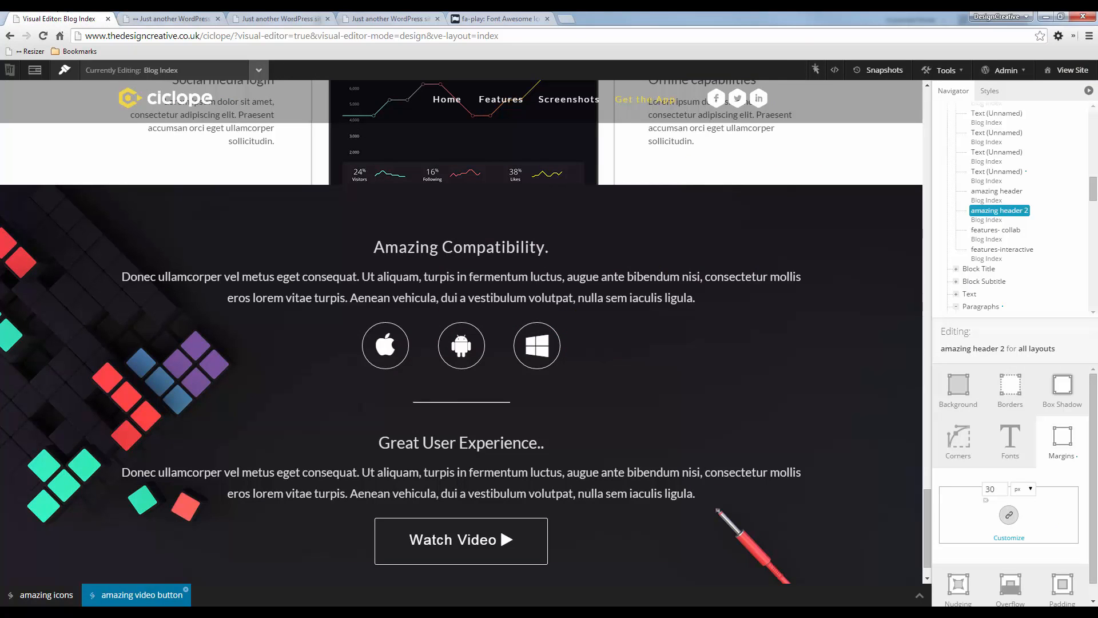
left_click(157, 609)
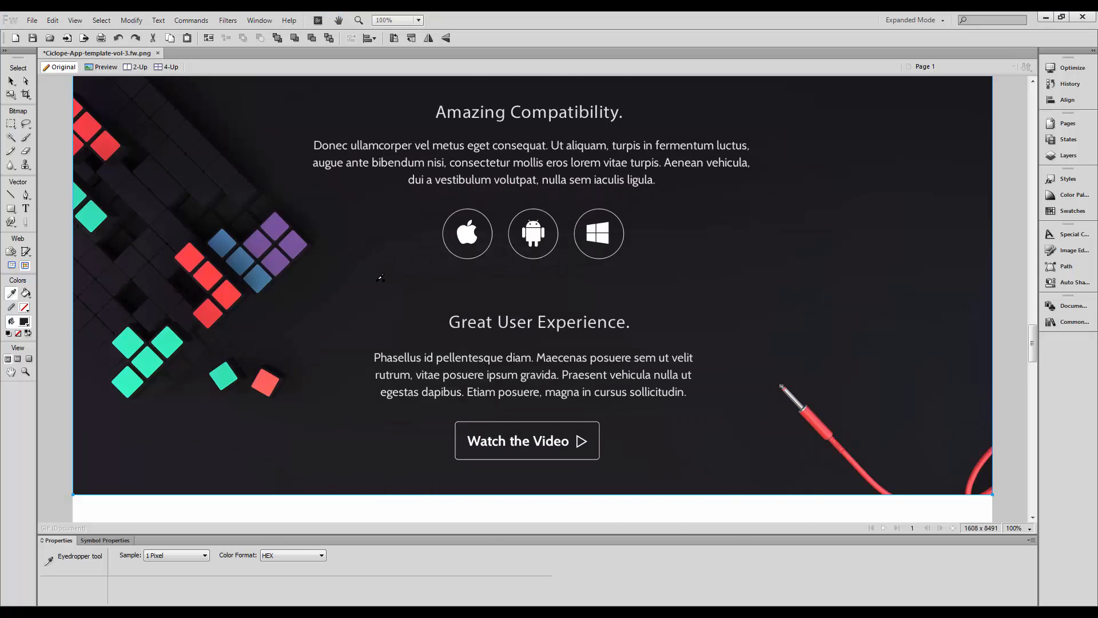
scroll(380, 278, "down", 5)
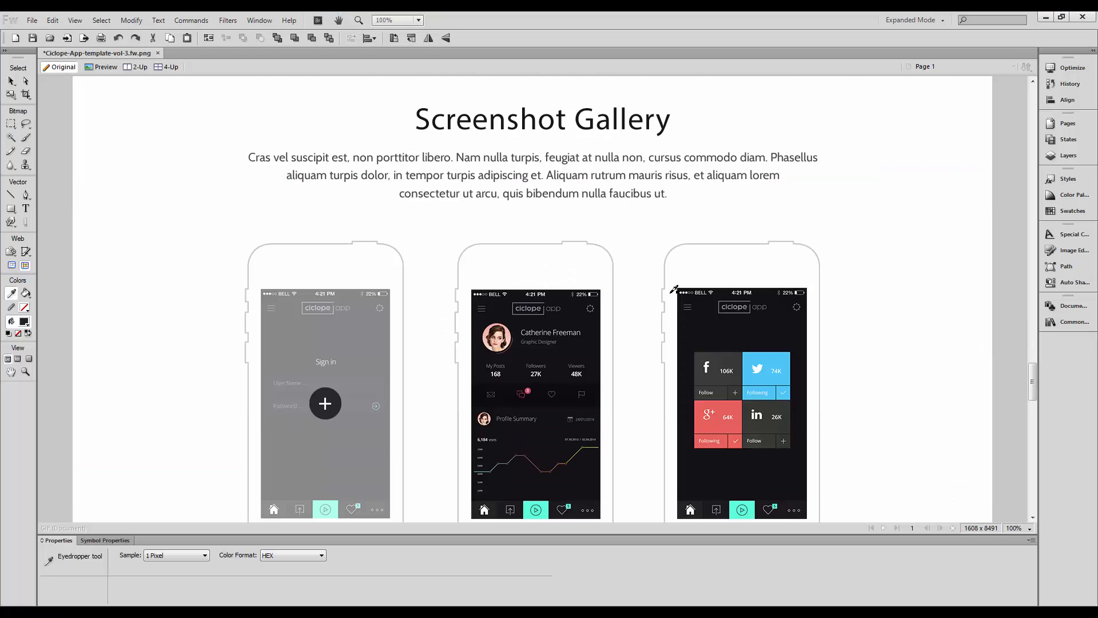